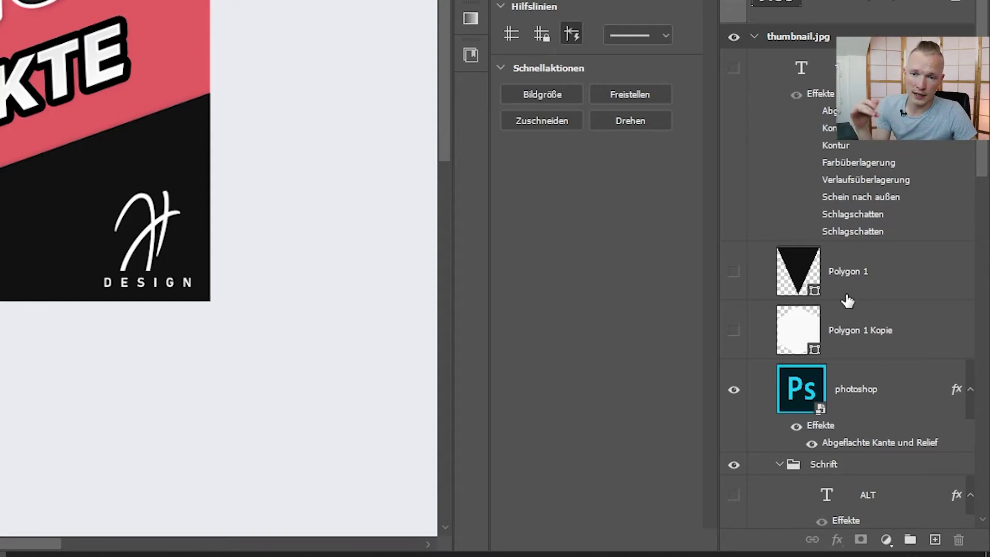
# Step: Scroll down the Layers panel and select the Bildmaterial 7 layer
pyautogui.scroll(-1, 849, 298)
pyautogui.scroll(-1, 842, 301)
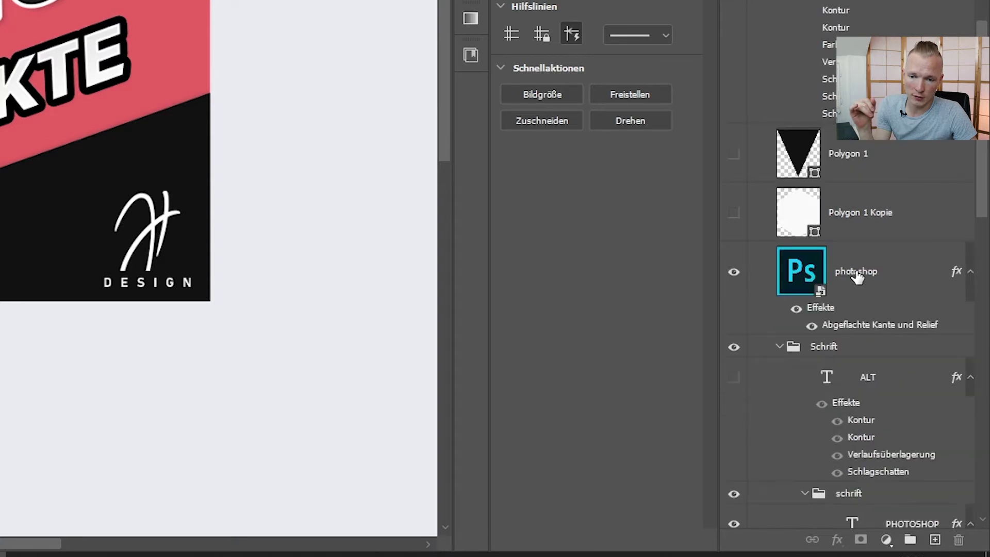
pyautogui.scroll(-1, 859, 277)
pyautogui.scroll(-3, 861, 262)
pyautogui.scroll(-3, 861, 261)
pyautogui.scroll(-3, 848, 265)
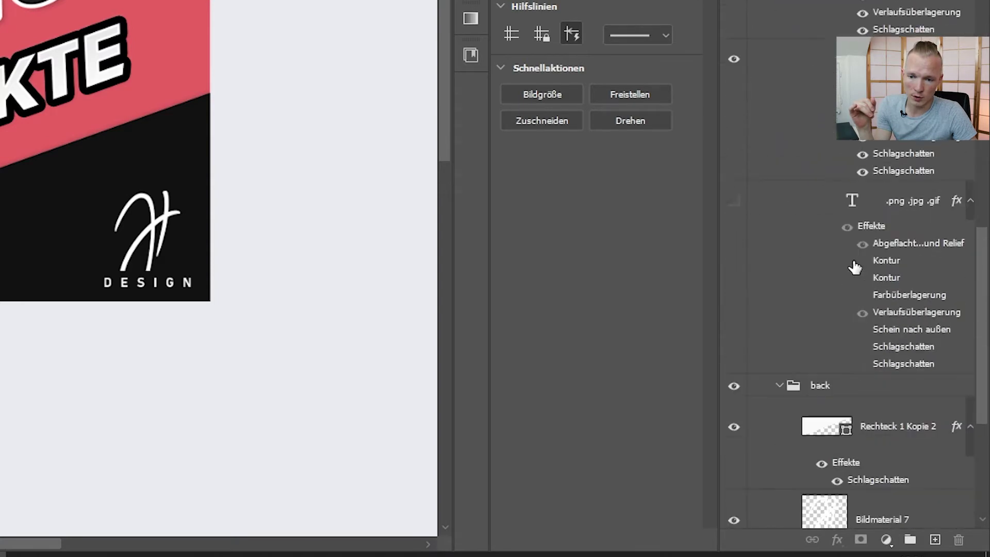
pyautogui.scroll(-2, 854, 265)
pyautogui.scroll(-2, 853, 269)
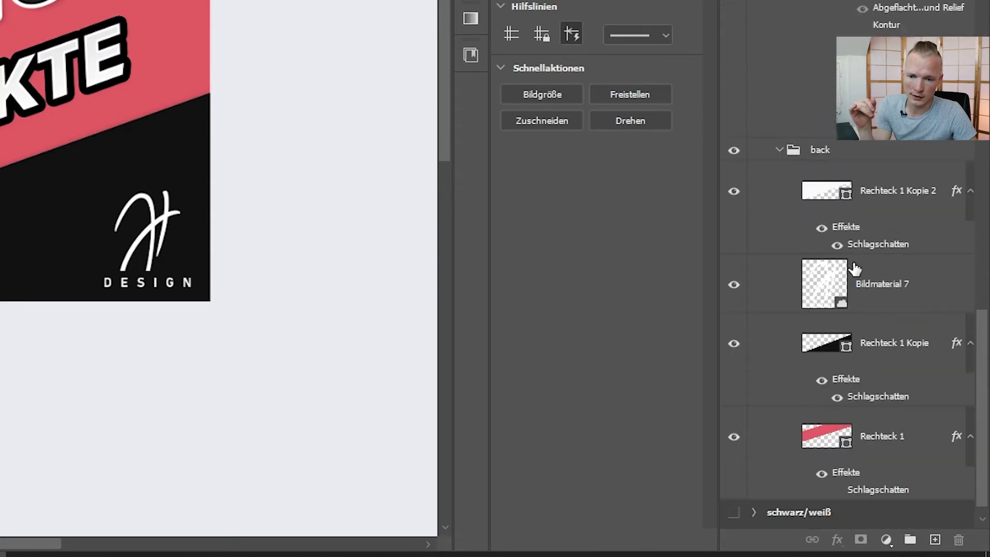
pyautogui.click(828, 289)
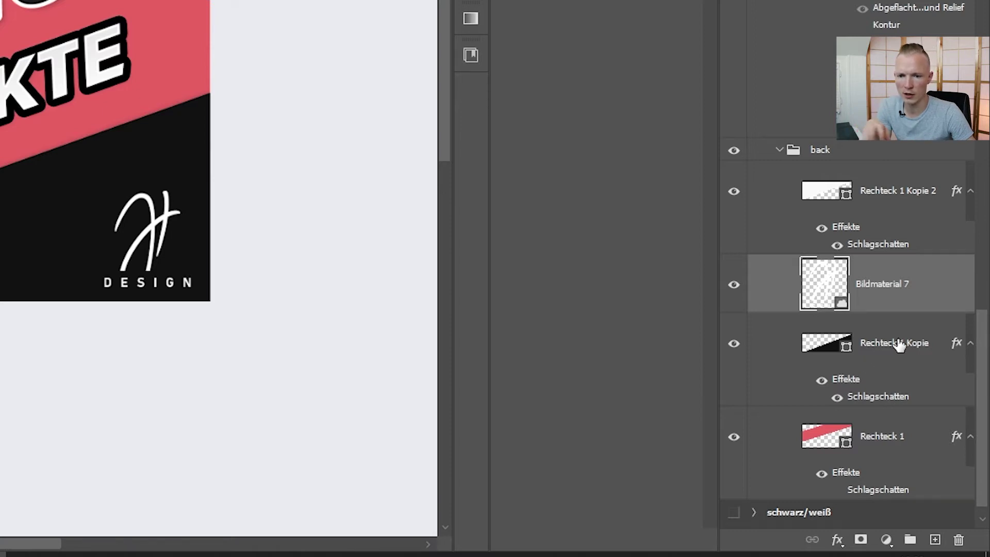
# Step: Select Polygon 1, then the PHOTOSHOP text layer, and check its layer options unchanged
pyautogui.scroll(-1, 910, 404)
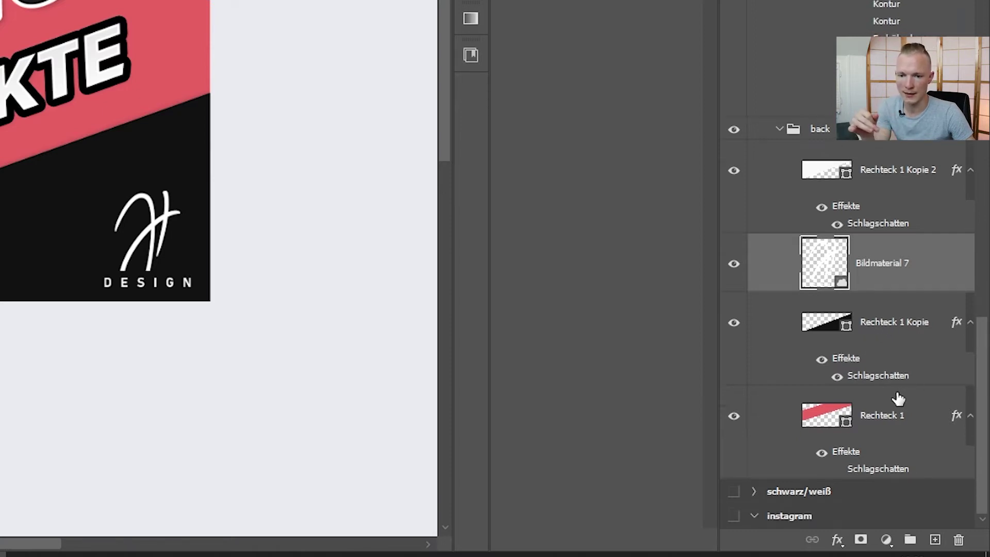
pyautogui.scroll(3, 893, 398)
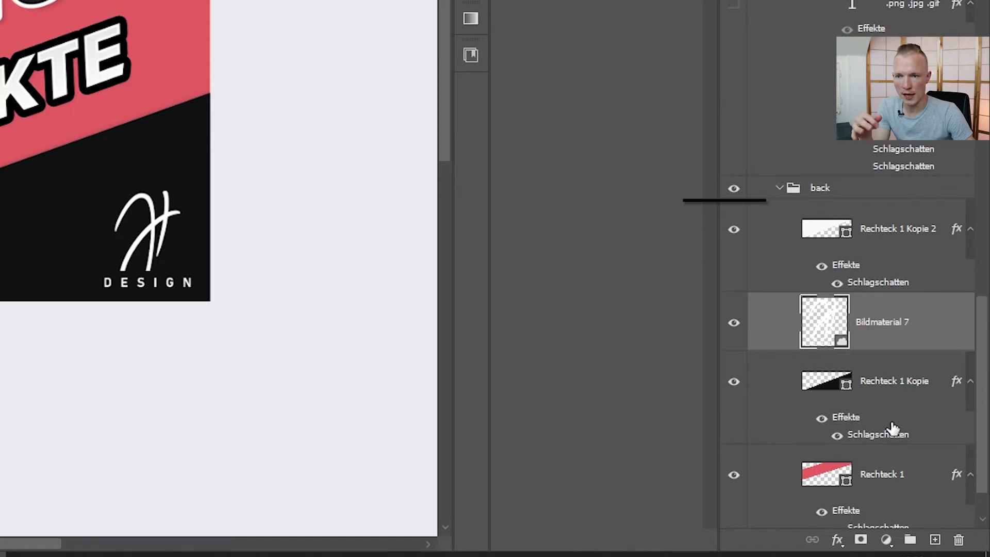
pyautogui.scroll(3, 893, 400)
pyautogui.scroll(9, 892, 399)
pyautogui.scroll(3, 893, 401)
pyautogui.scroll(3, 888, 438)
pyautogui.scroll(10, 885, 469)
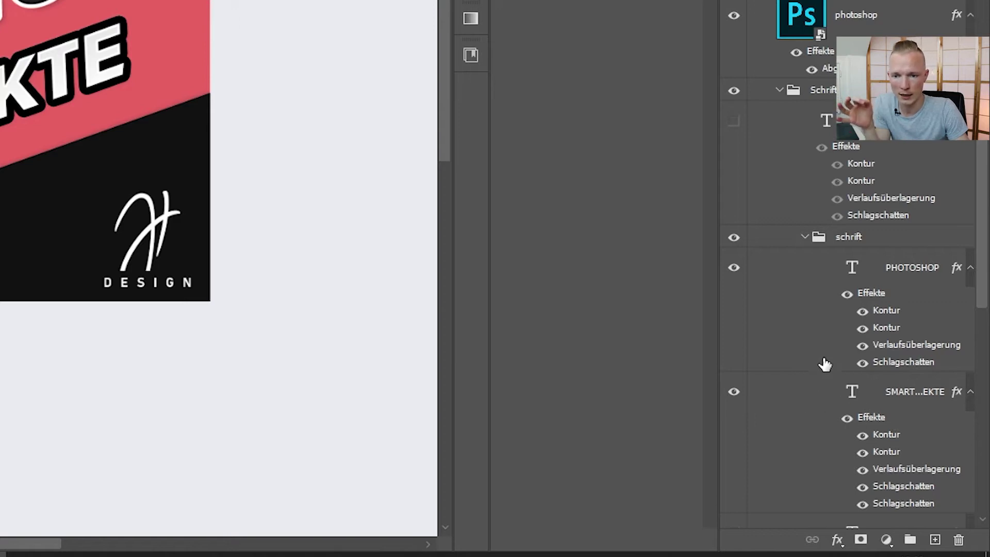
pyautogui.scroll(2, 834, 364)
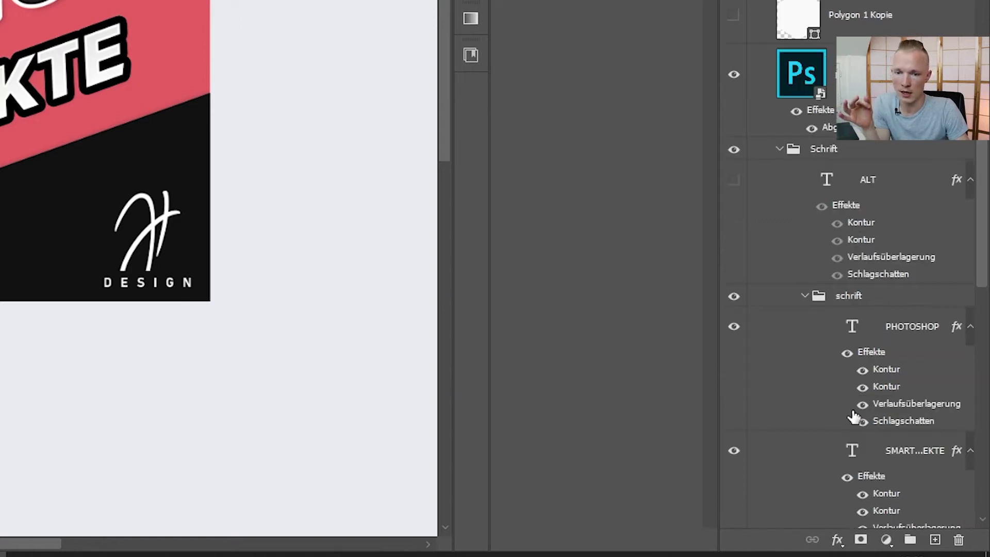
pyautogui.scroll(10, 865, 313)
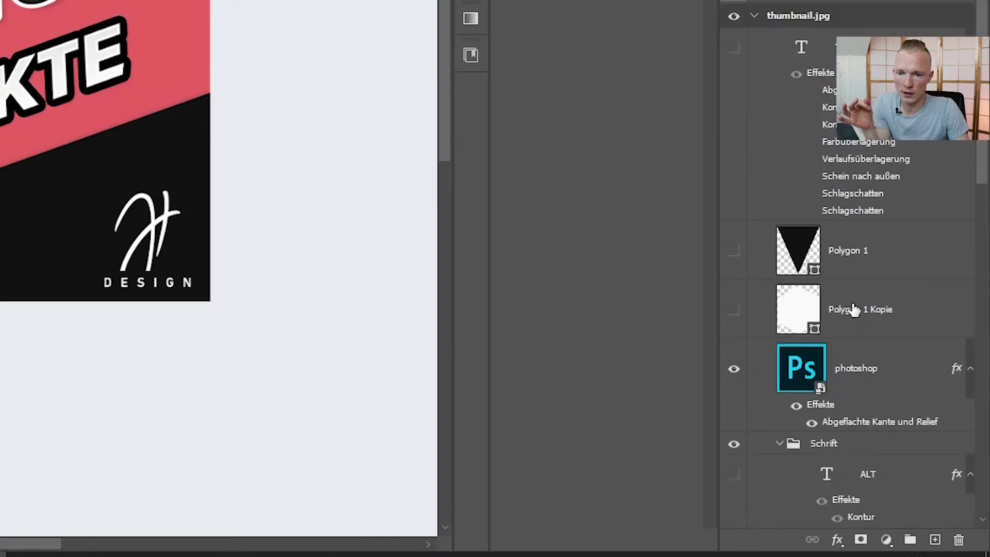
pyautogui.click(884, 272)
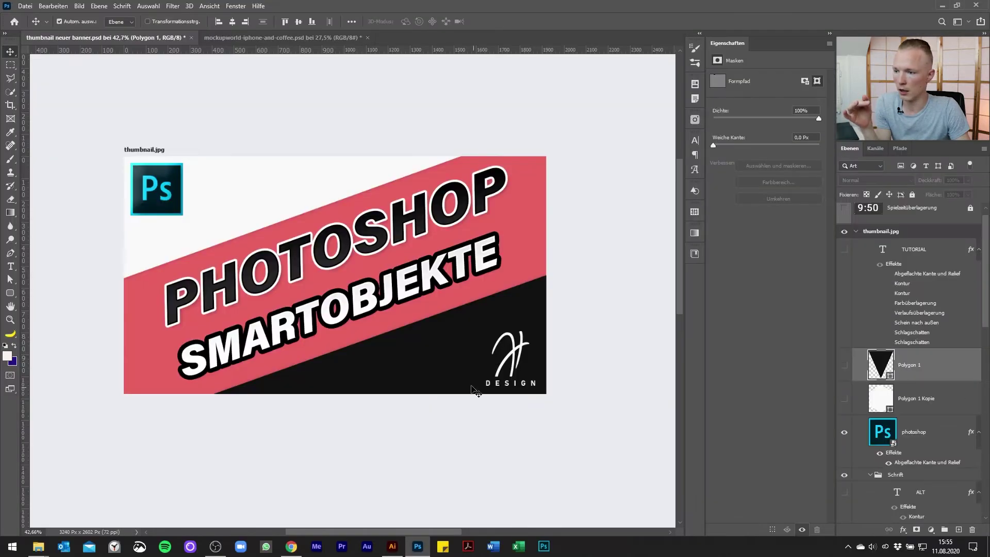
pyautogui.click(402, 227)
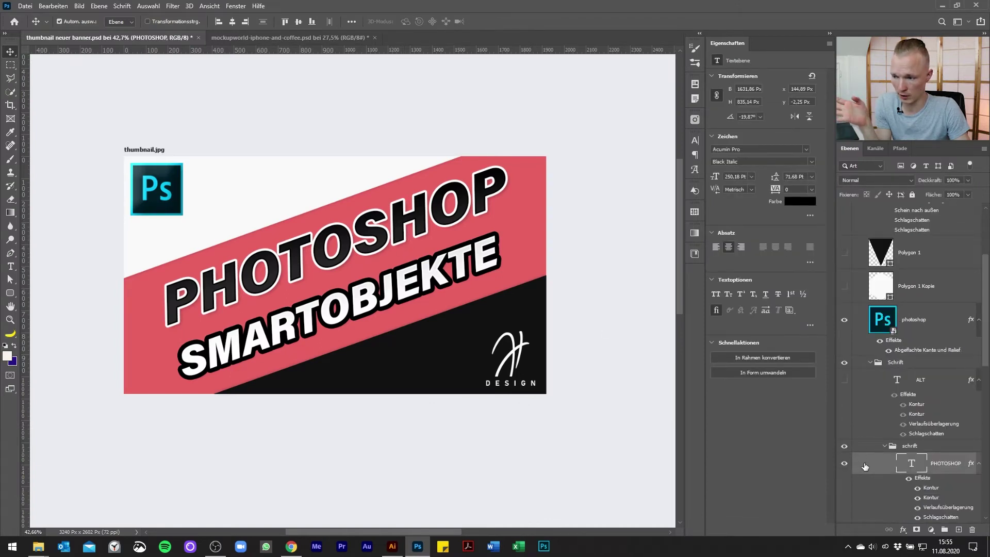
pyautogui.scroll(-2, 891, 468)
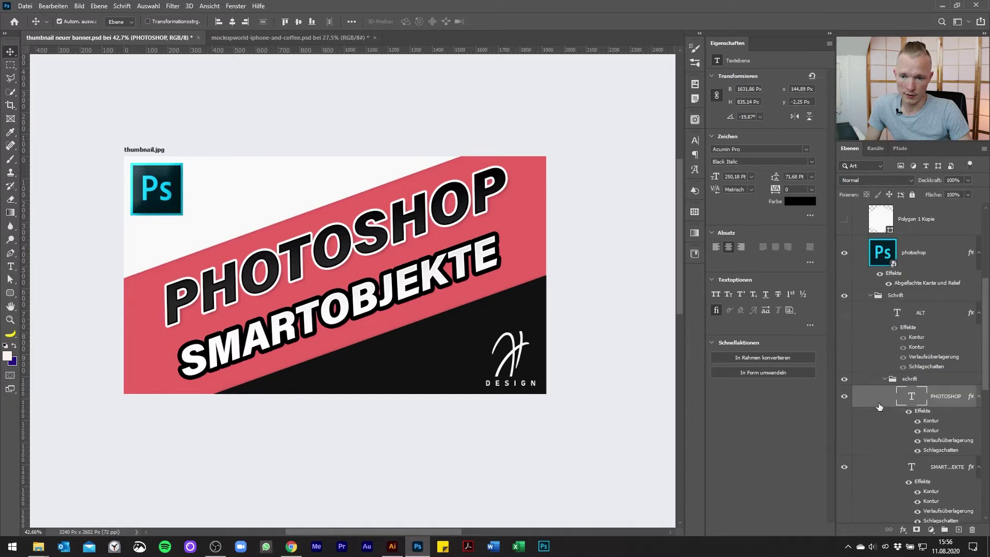
pyautogui.rightClick(875, 397)
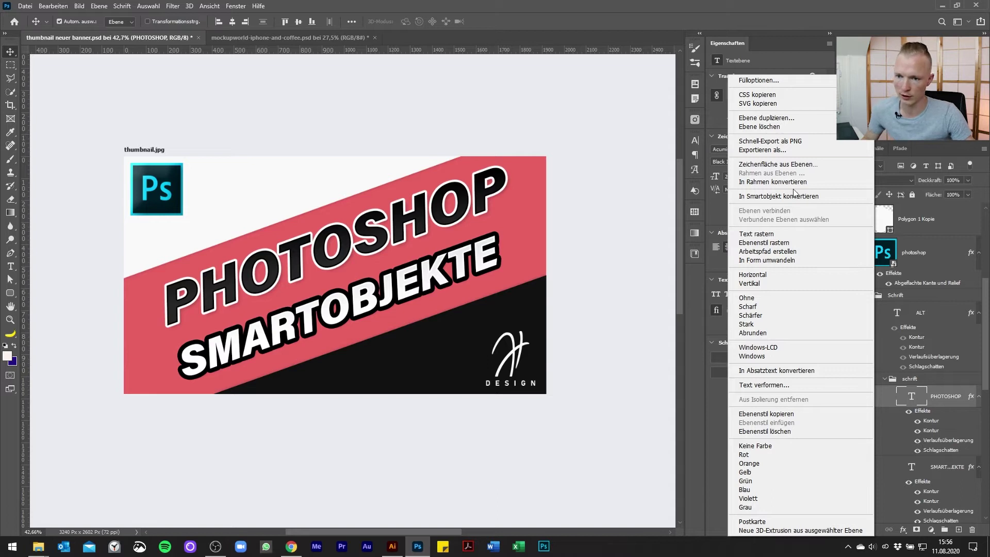
pyautogui.click(894, 442)
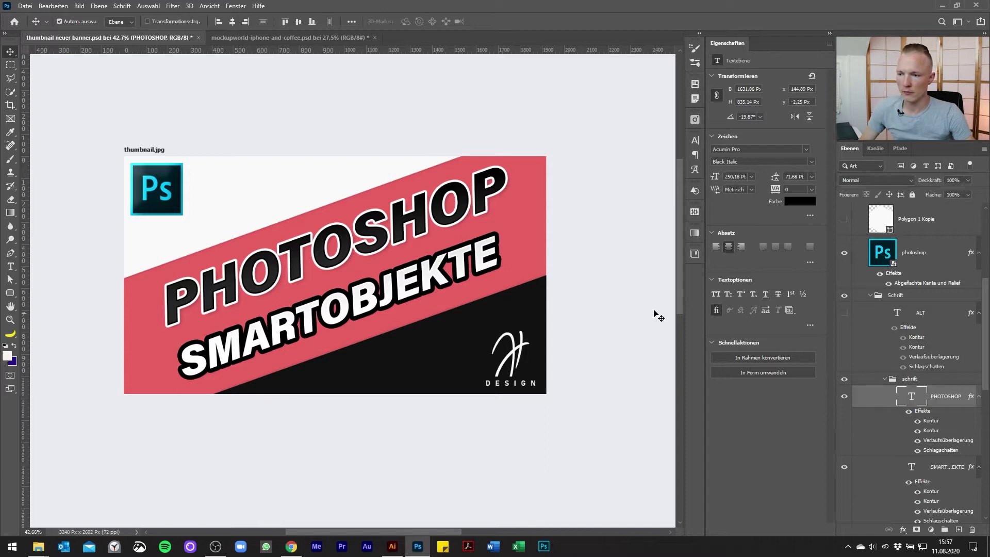
# Step: Convert the PHOTOSHOP text layer to a smart object and set layer thumbnails to Große Miniaturen
pyautogui.rightClick(877, 398)
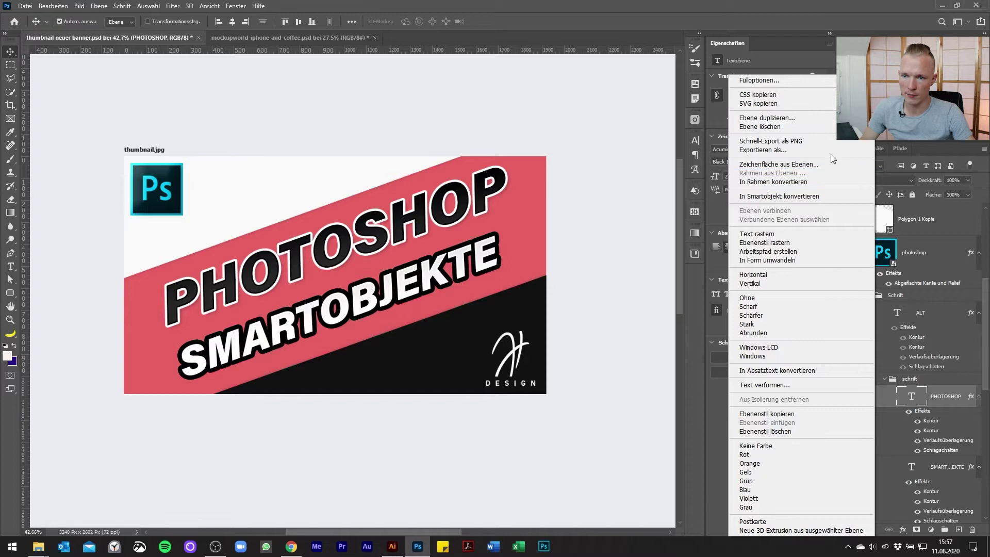
pyautogui.click(837, 197)
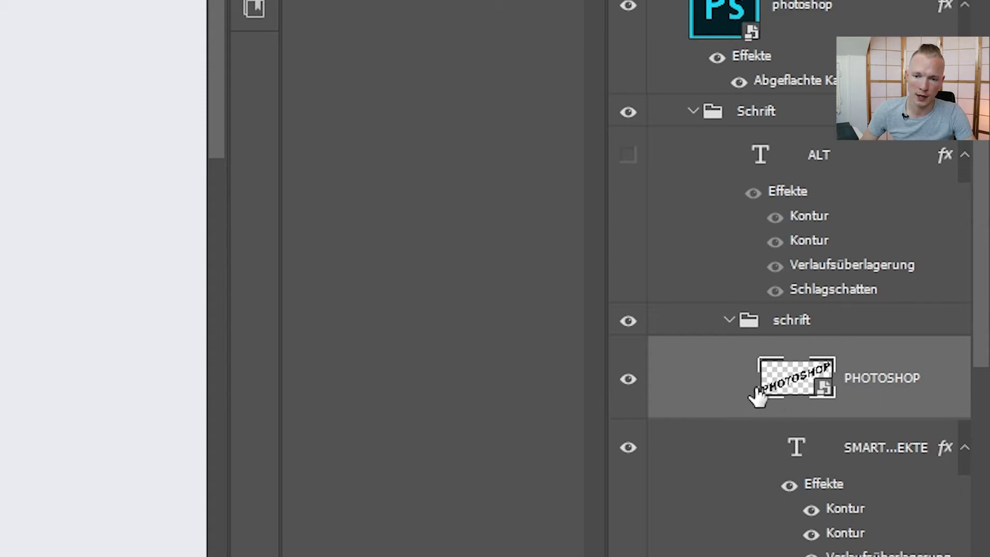
pyautogui.rightClick(789, 378)
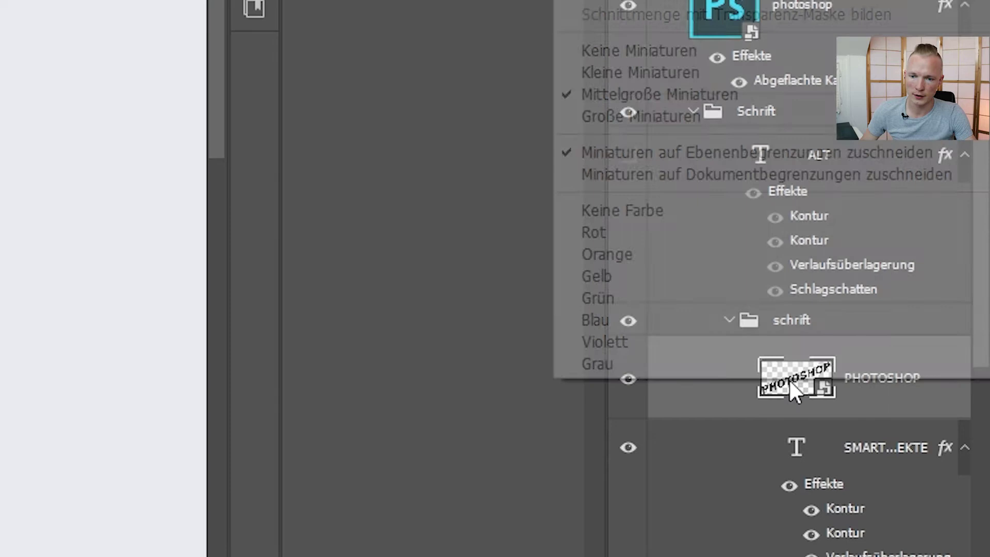
pyautogui.click(718, 116)
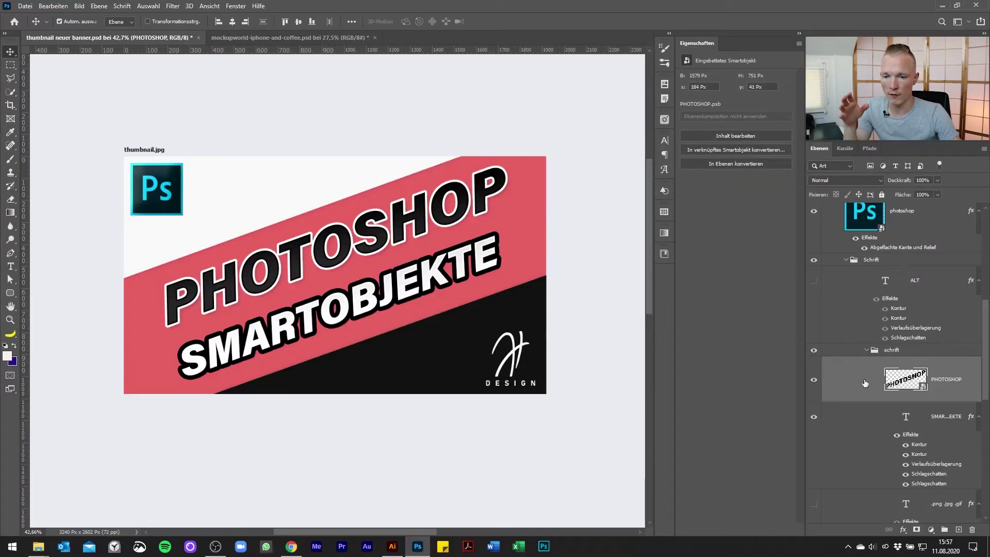
pyautogui.doubleClick(910, 384)
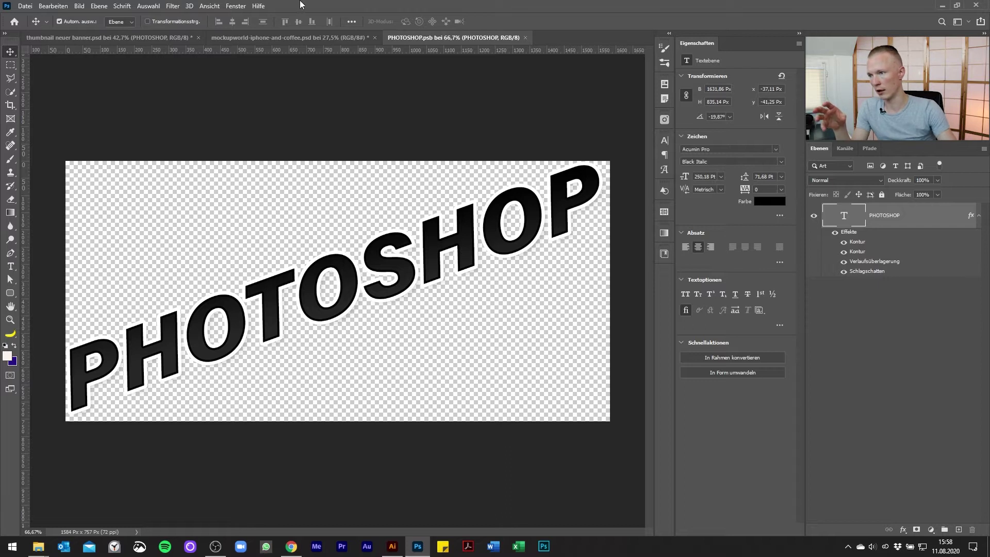
pyautogui.click(111, 38)
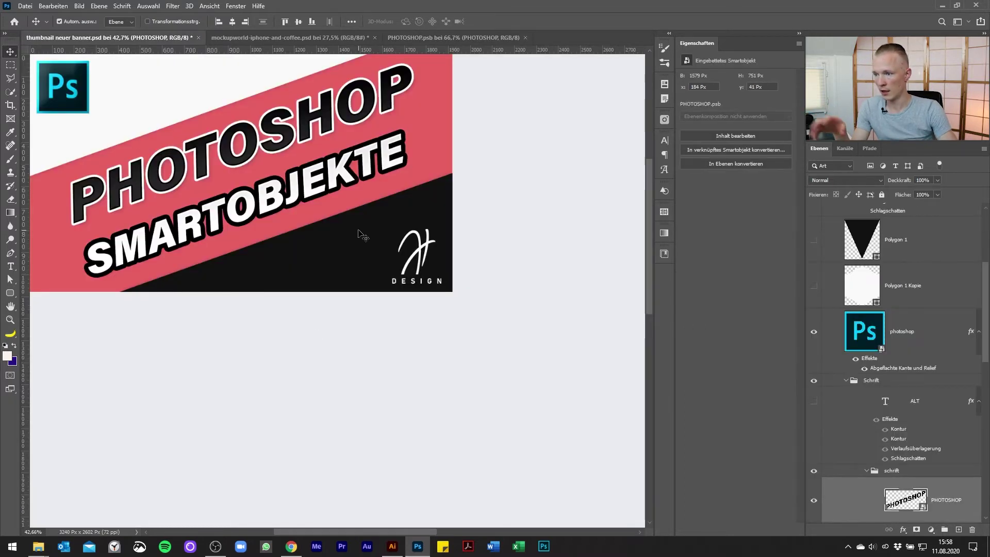
pyautogui.moveTo(363, 236); pyautogui.dragTo(469, 344)
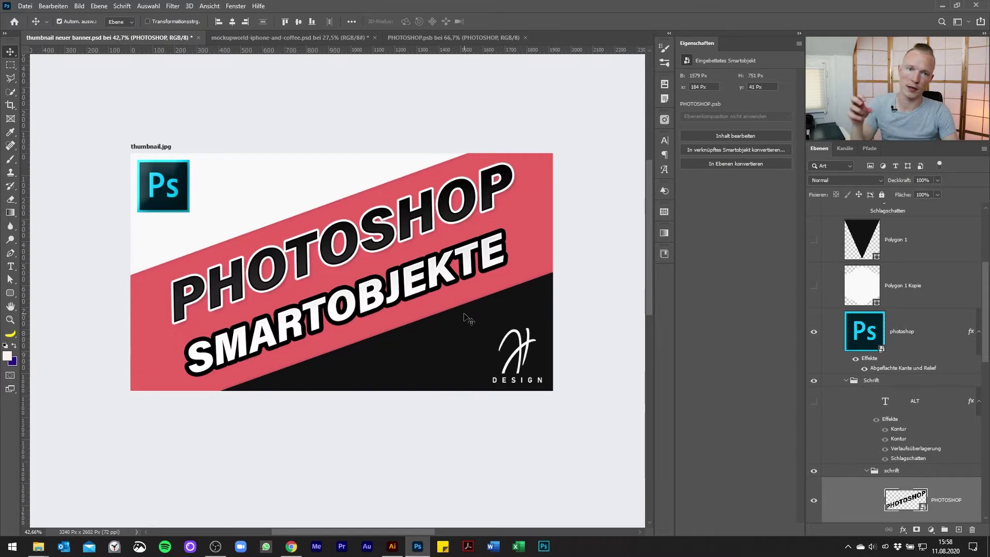
pyautogui.click(456, 38)
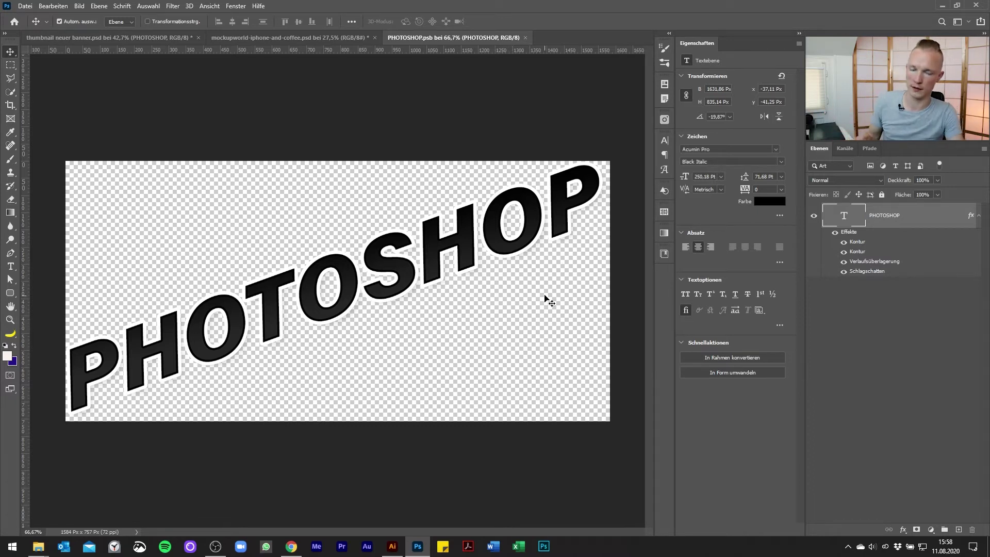
pyautogui.click(525, 38)
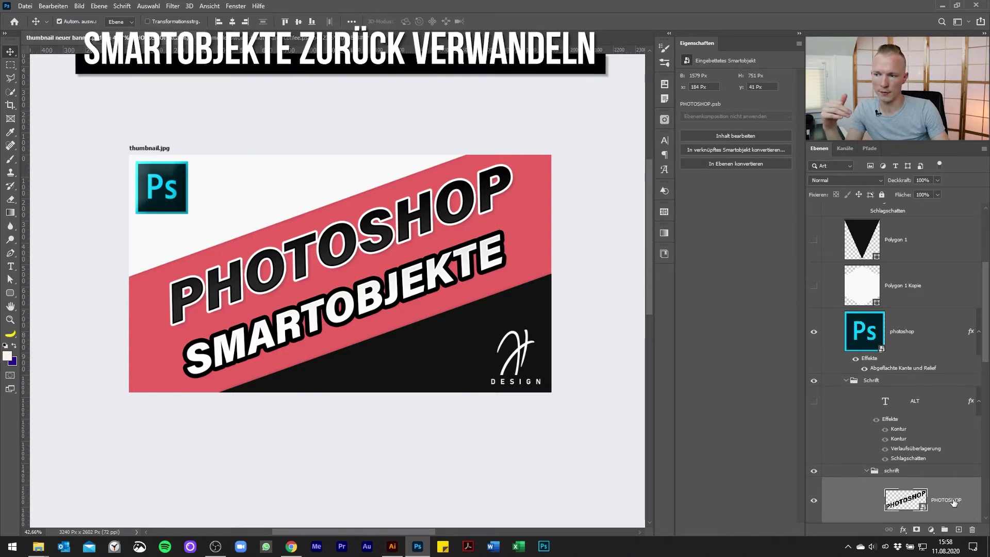
# Step: Convert the PHOTOSHOP smart object back into layers with In Ebenen konvertieren
pyautogui.scroll(-1, 969, 498)
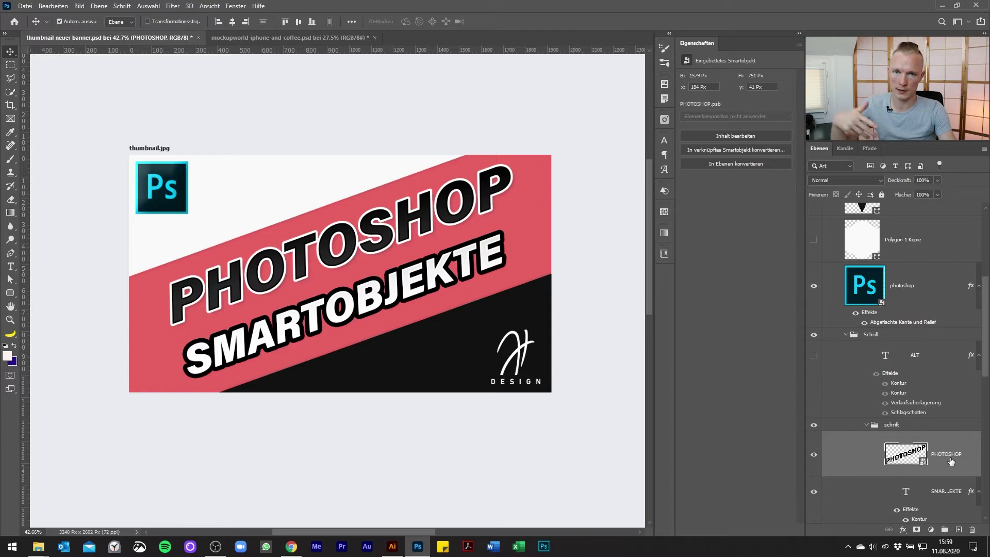
pyautogui.rightClick(853, 453)
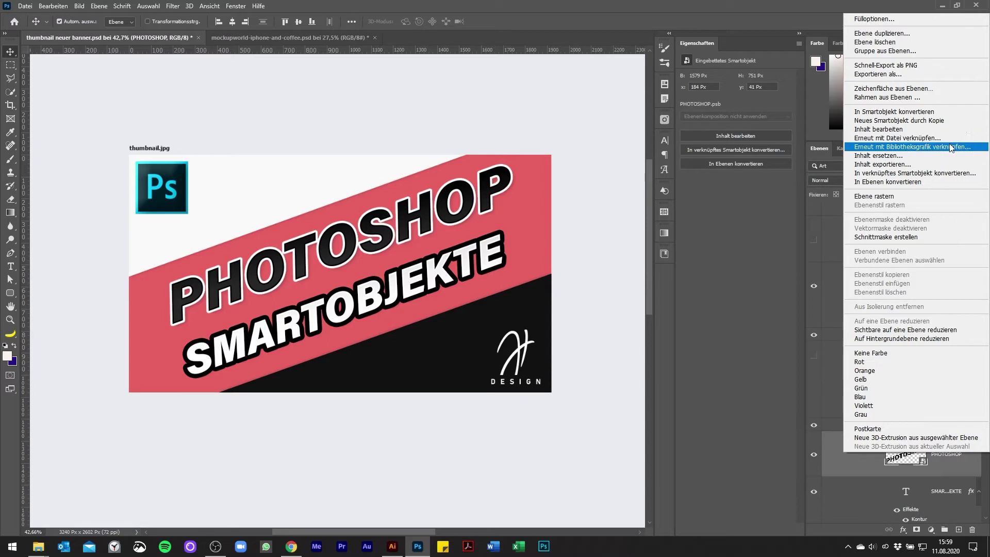
pyautogui.click(929, 184)
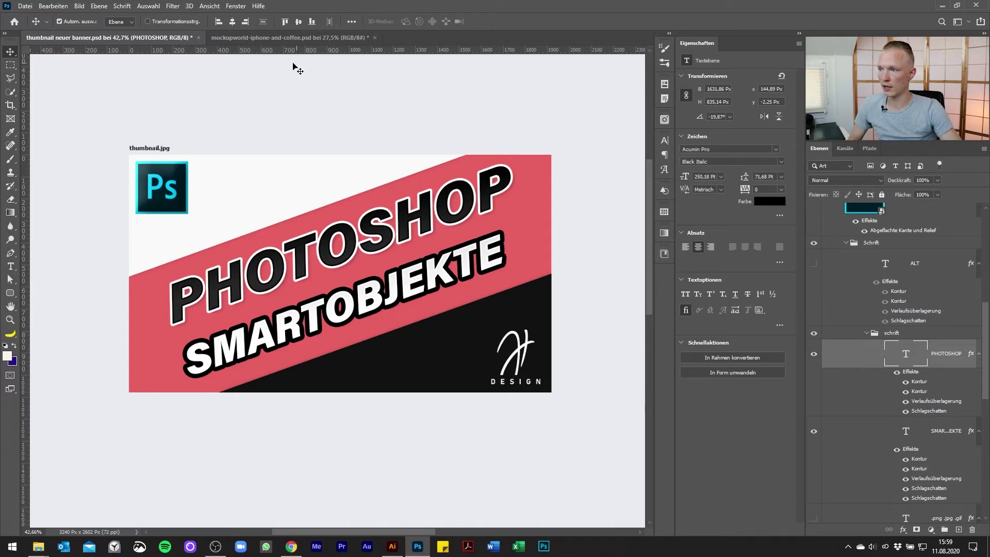
# Step: Open the mockup's Replace me smart object contents and bring up the bearbeitet folder
pyautogui.click(295, 39)
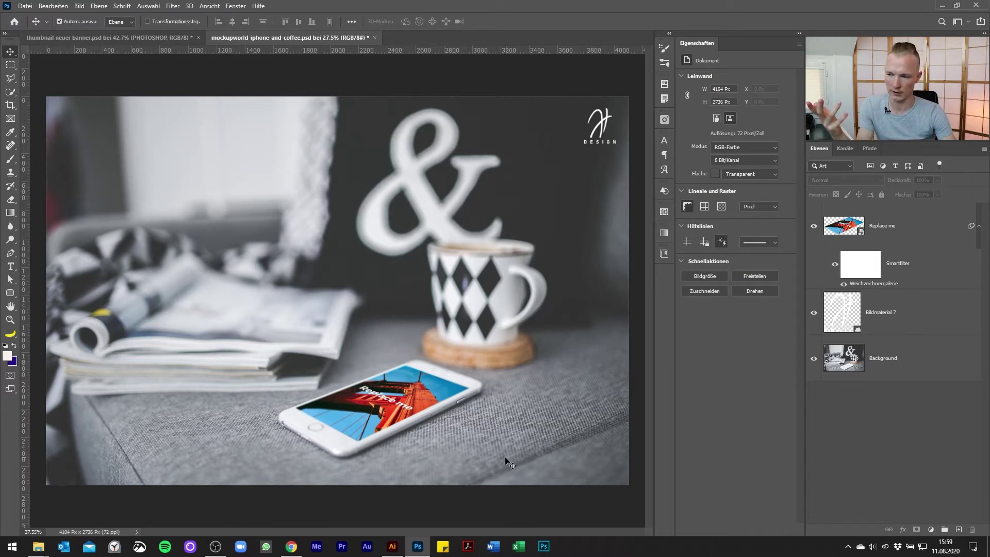
pyautogui.click(397, 404)
pyautogui.doubleClick(845, 231)
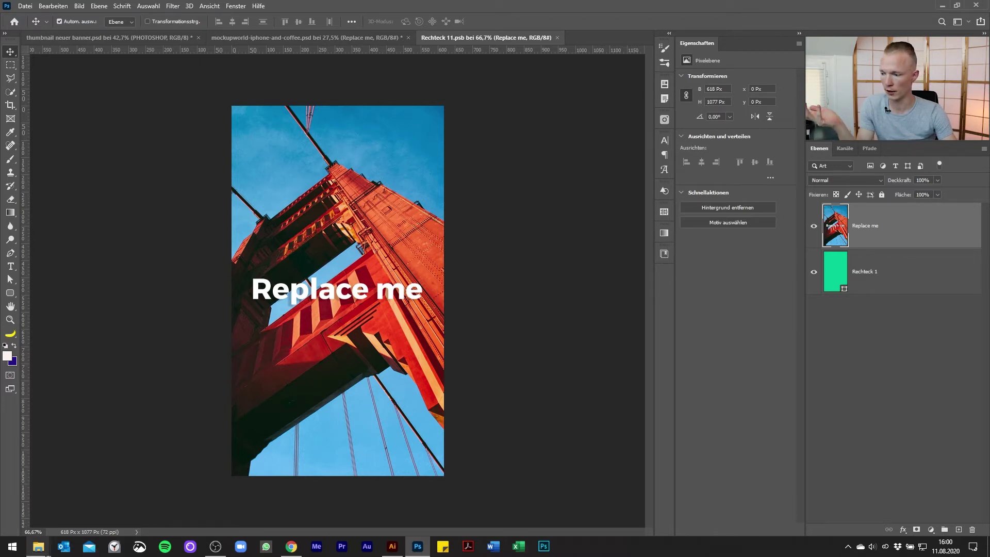
pyautogui.moveTo(38, 547)
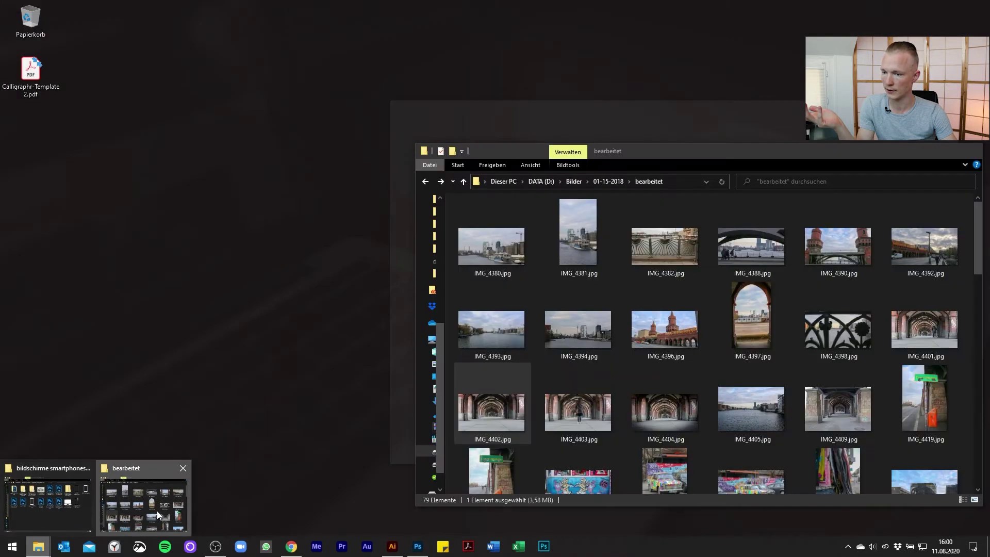
pyautogui.click(150, 515)
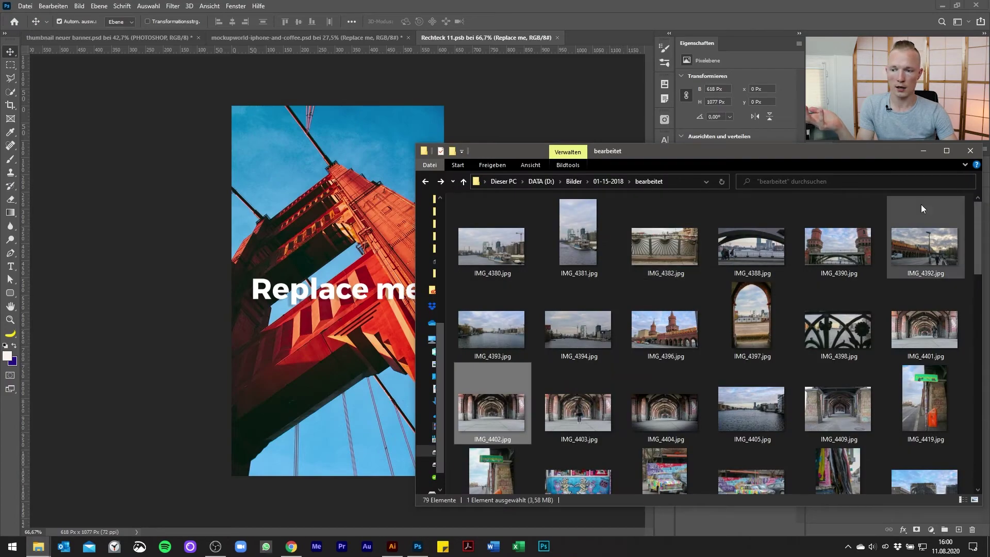
# Step: Place IMG_4402 scaled to fill the screen frame, commit it, and save
pyautogui.moveTo(493, 413); pyautogui.dragTo(345, 320)
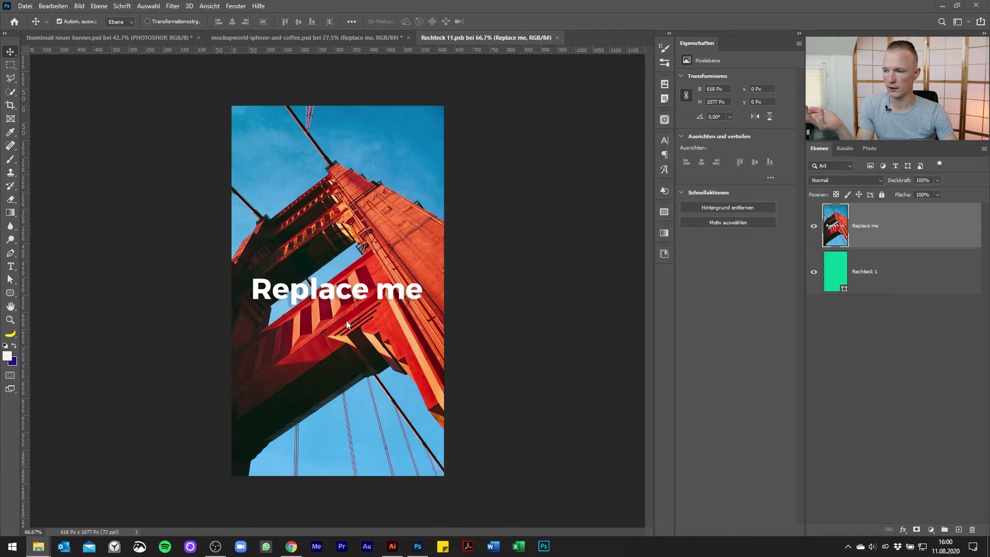
pyautogui.moveTo(444, 291); pyautogui.dragTo(705, 286)
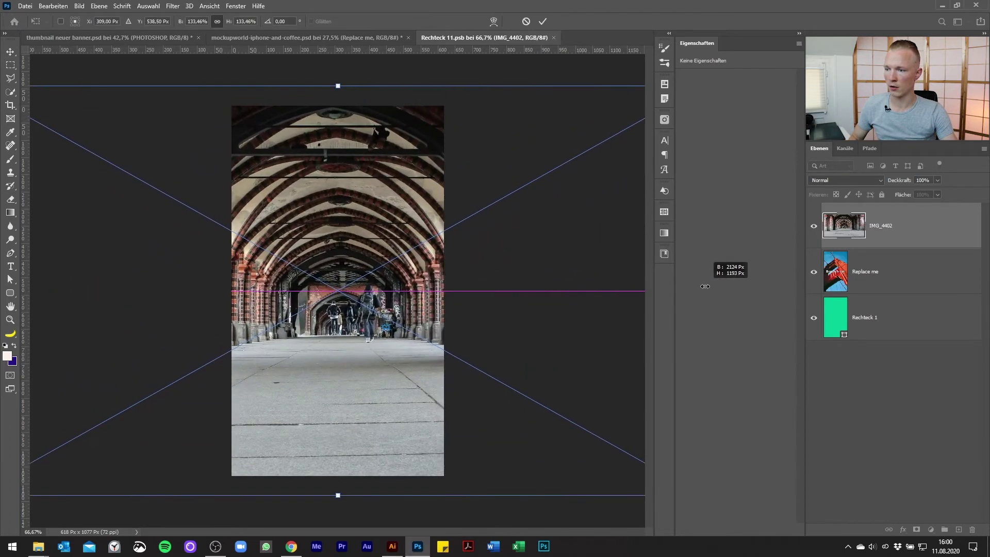
pyautogui.moveTo(703, 286); pyautogui.dragTo(678, 288)
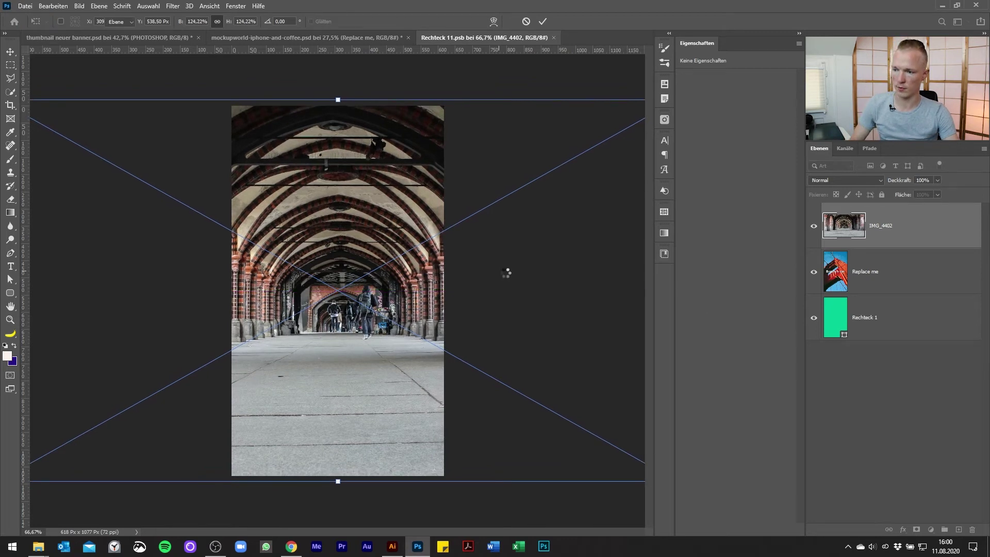
pyautogui.press('Return')
pyautogui.hotkey('ctrl', 's')
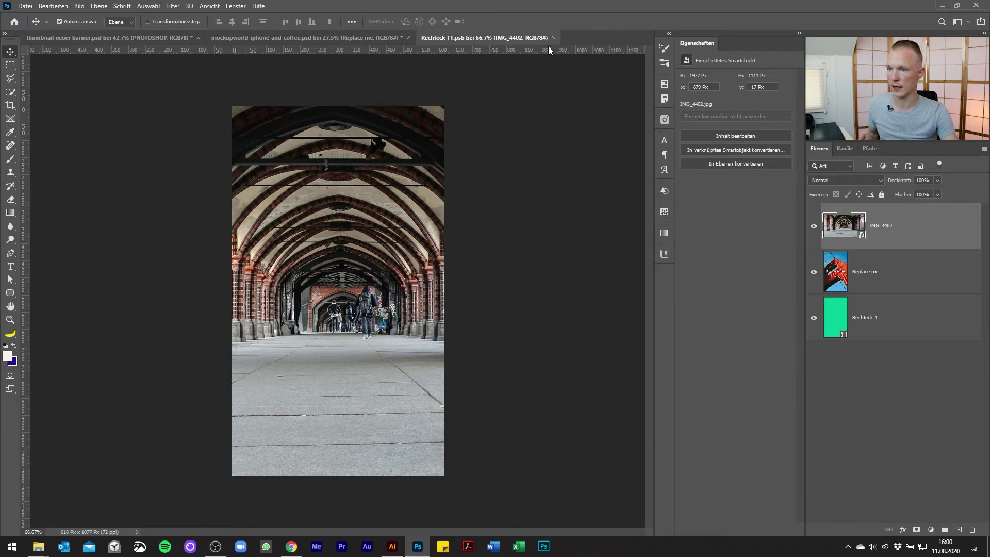
# Step: Switch to the mockupworld-iphone-and-coffee.psd document
pyautogui.click(338, 42)
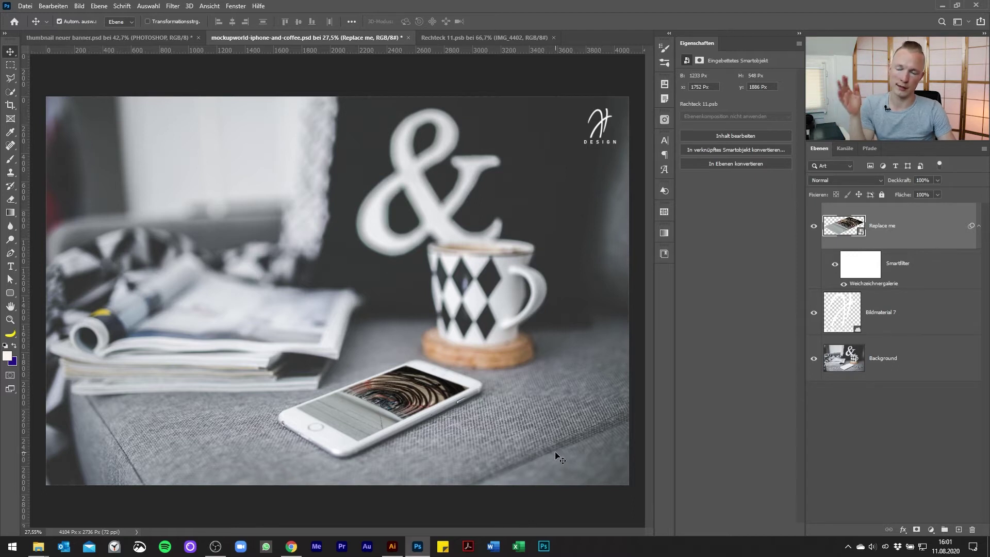
pyautogui.moveTo(38, 546)
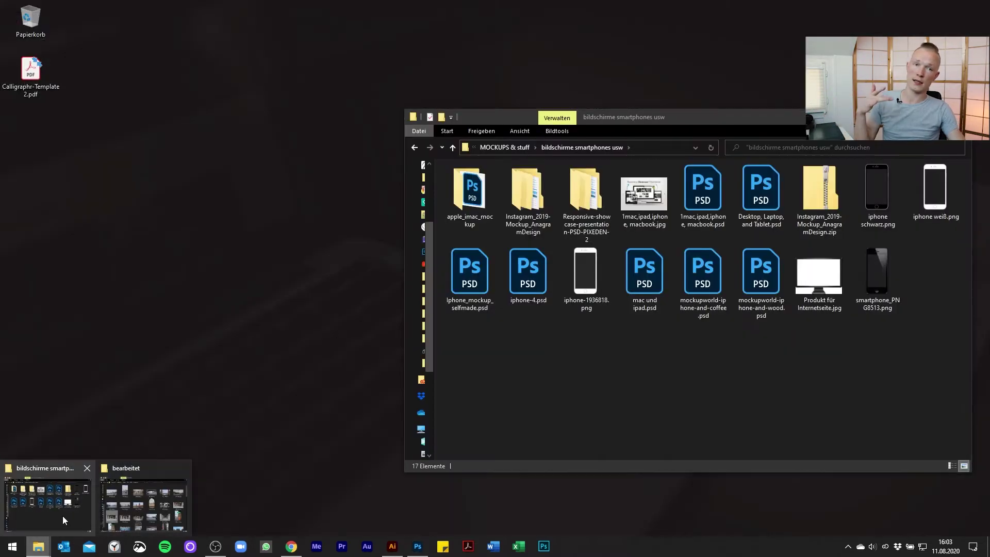
# Step: Place mac und ipad.psd, scaled to about half and moved left, and commit it
pyautogui.click(62, 516)
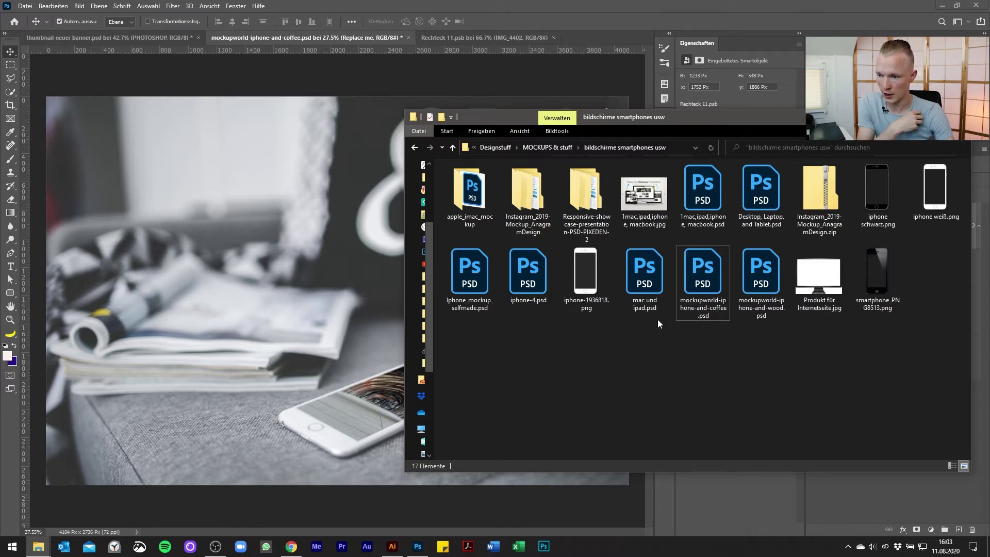
pyautogui.click(723, 301)
pyautogui.moveTo(651, 286)
pyautogui.mouseDown()
pyautogui.moveTo(256, 292)
pyautogui.moveTo(269, 279)
pyautogui.mouseUp()
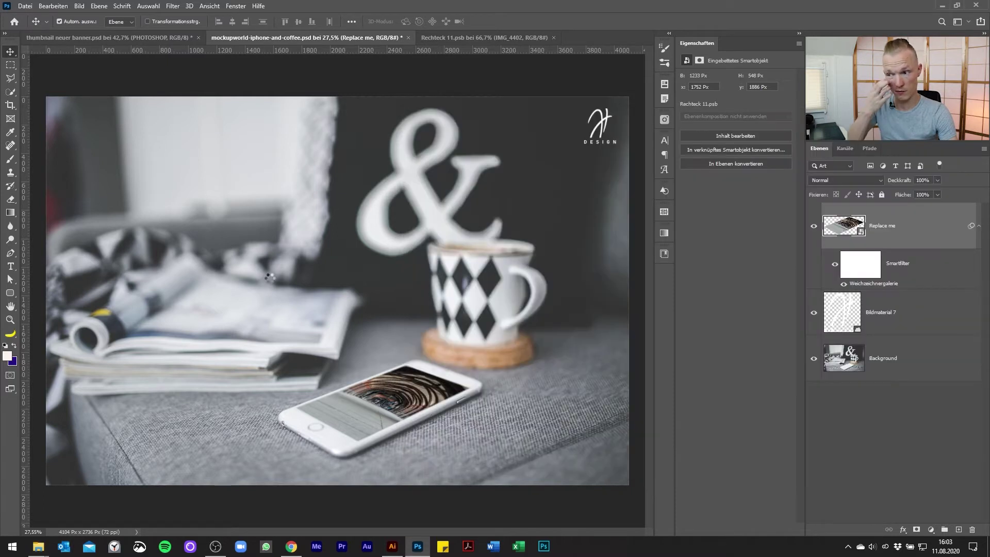
pyautogui.moveTo(628, 292)
pyautogui.mouseDown()
pyautogui.moveTo(483, 290)
pyautogui.moveTo(511, 290)
pyautogui.mouseUp()
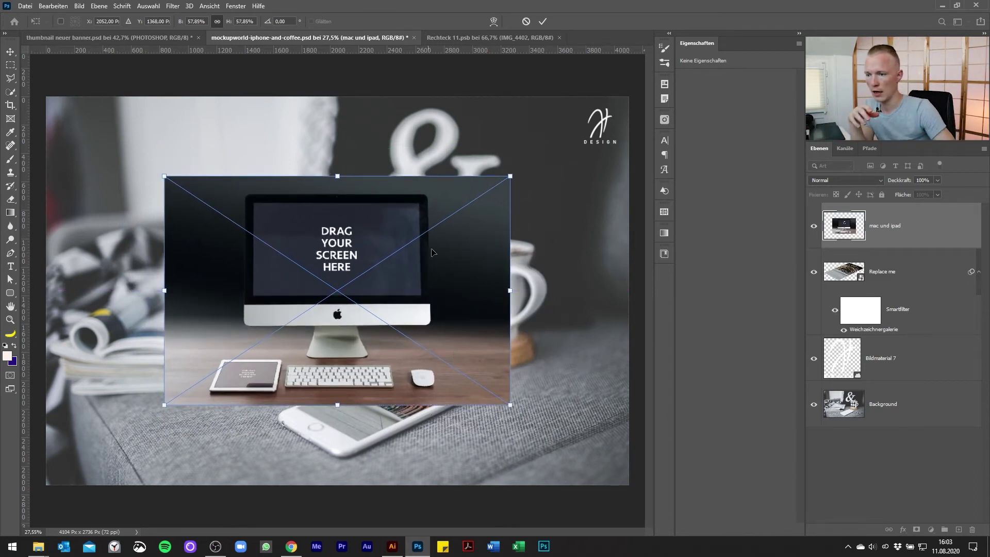
pyautogui.moveTo(464, 295); pyautogui.dragTo(369, 292)
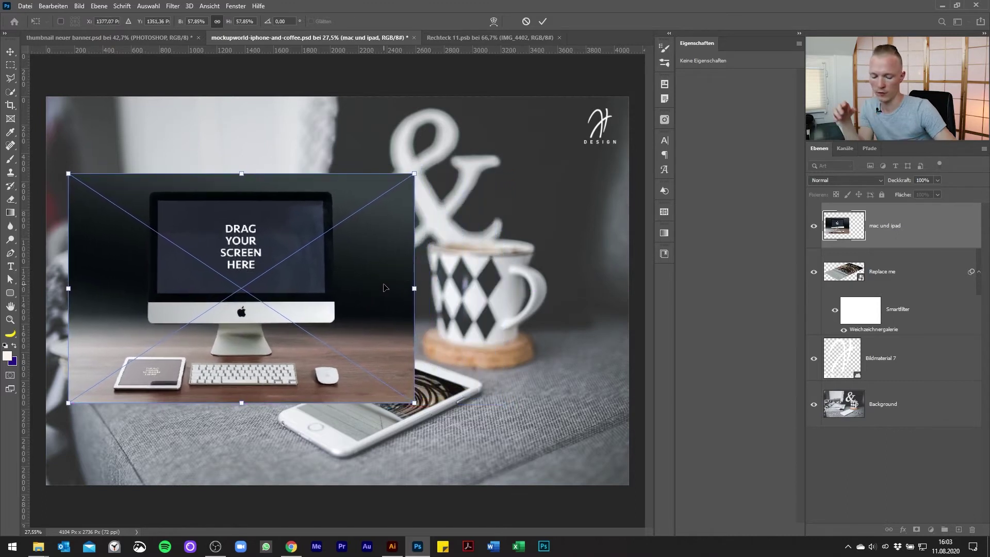
pyautogui.press('Return')
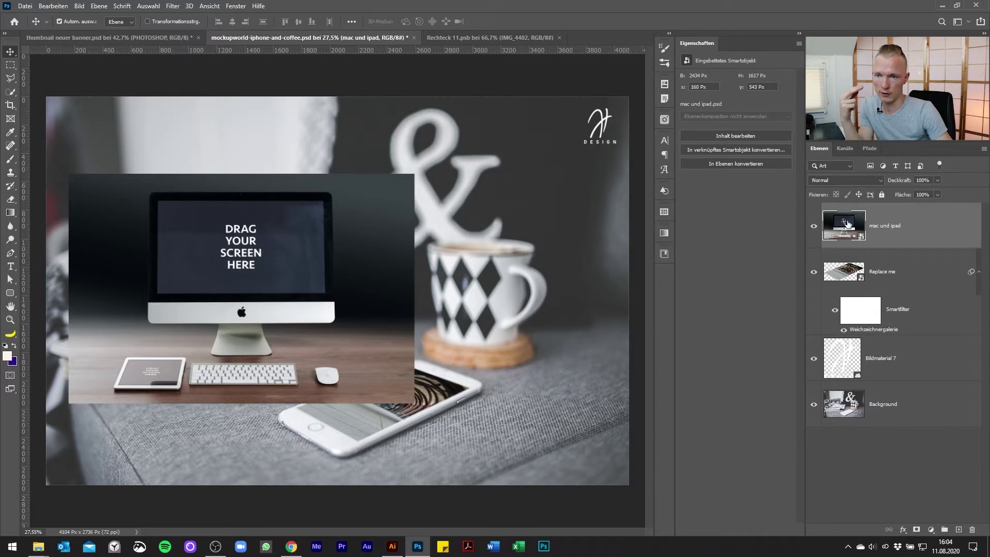
# Step: Peek inside the desk mockup smart object, then return to the coffee mockup and deselect
pyautogui.doubleClick(857, 230)
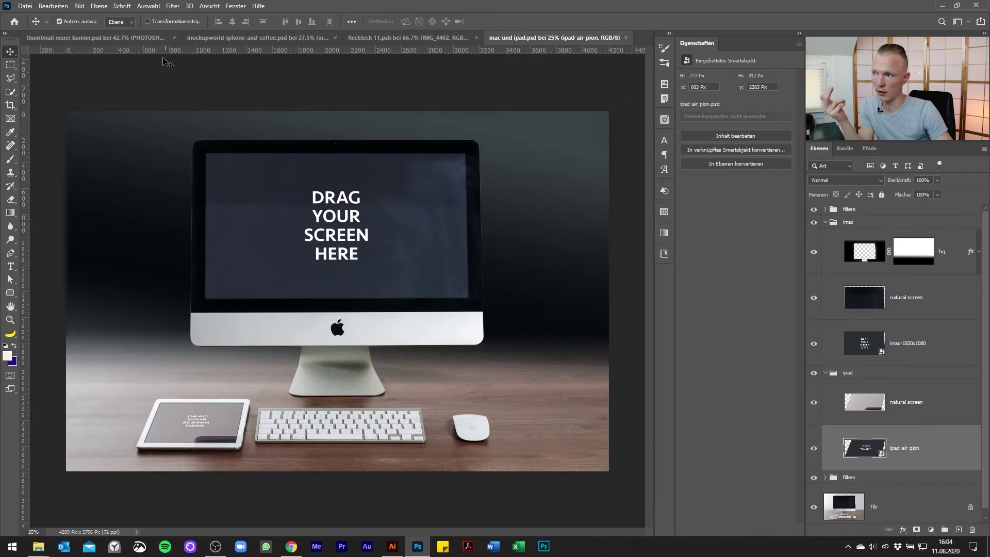
pyautogui.click(77, 38)
pyautogui.click(237, 37)
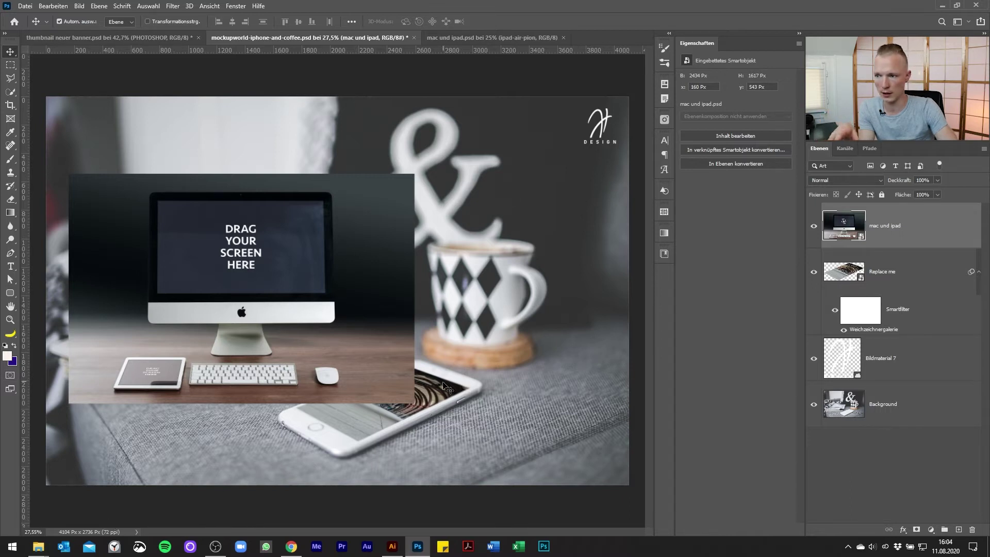
pyautogui.click(415, 78)
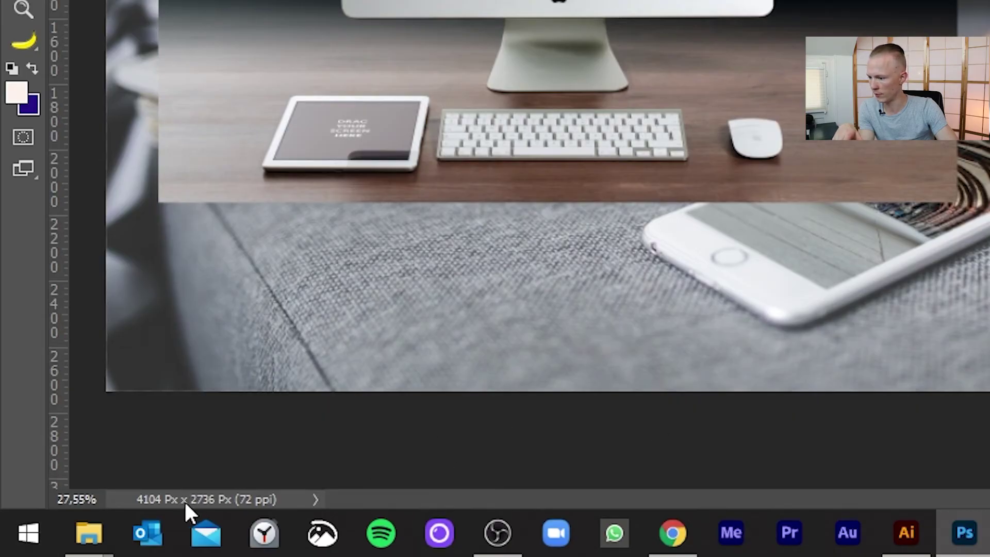
# Step: Show Dateigrößen in the status bar and delete the placed mac und ipad layer
pyautogui.click(310, 500)
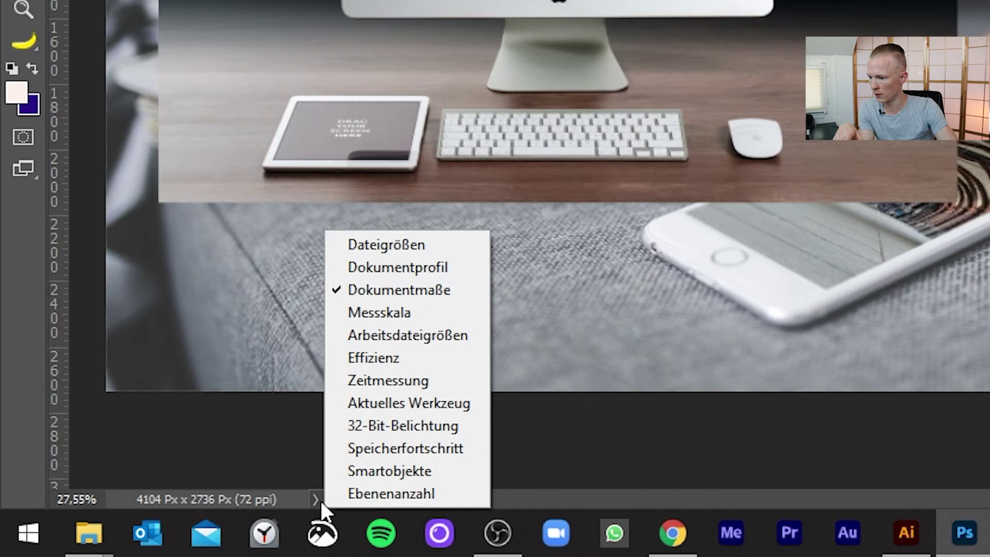
pyautogui.click(435, 244)
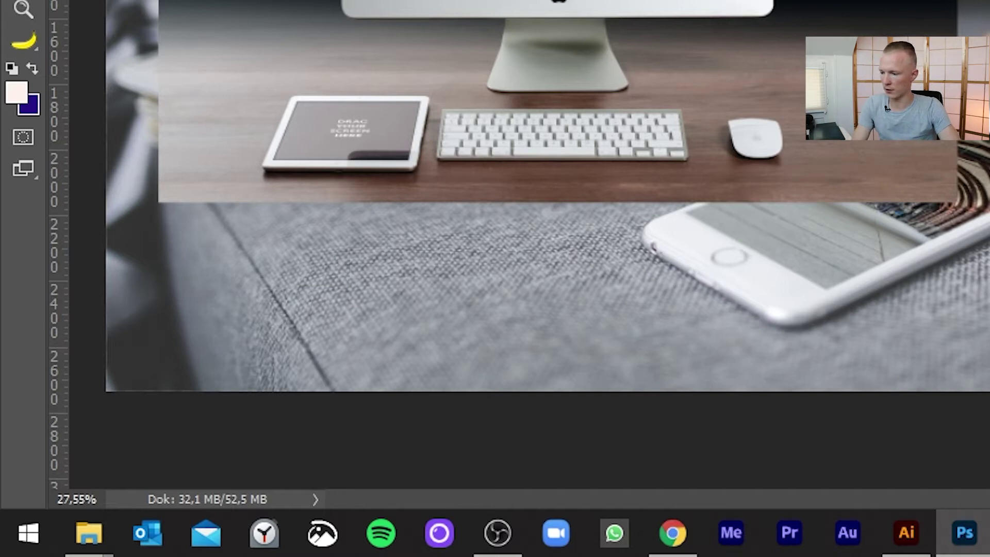
pyautogui.press('Delete')
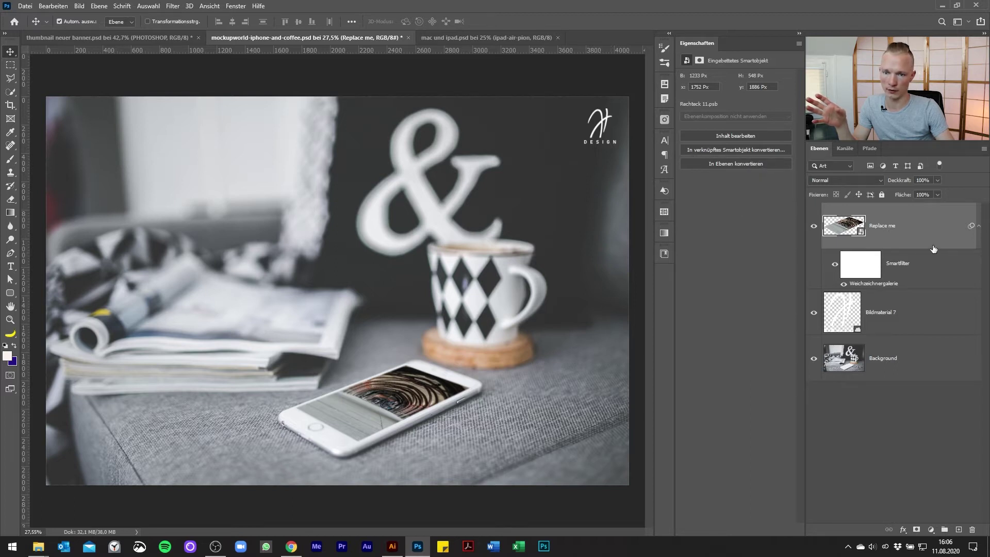
# Step: Convert the Background layer into an embedded smart object and start linking it
pyautogui.click(939, 361)
pyautogui.rightClick(939, 360)
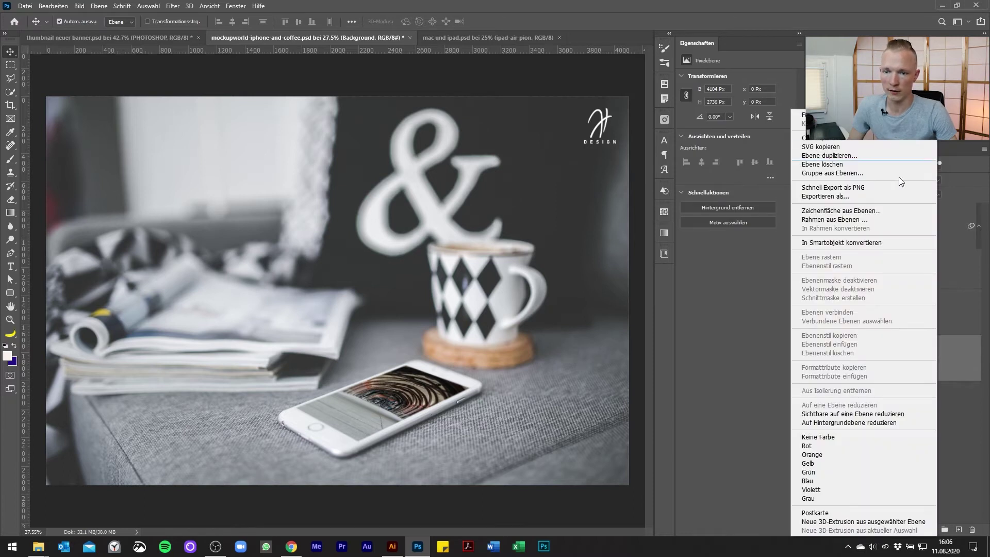
pyautogui.click(846, 243)
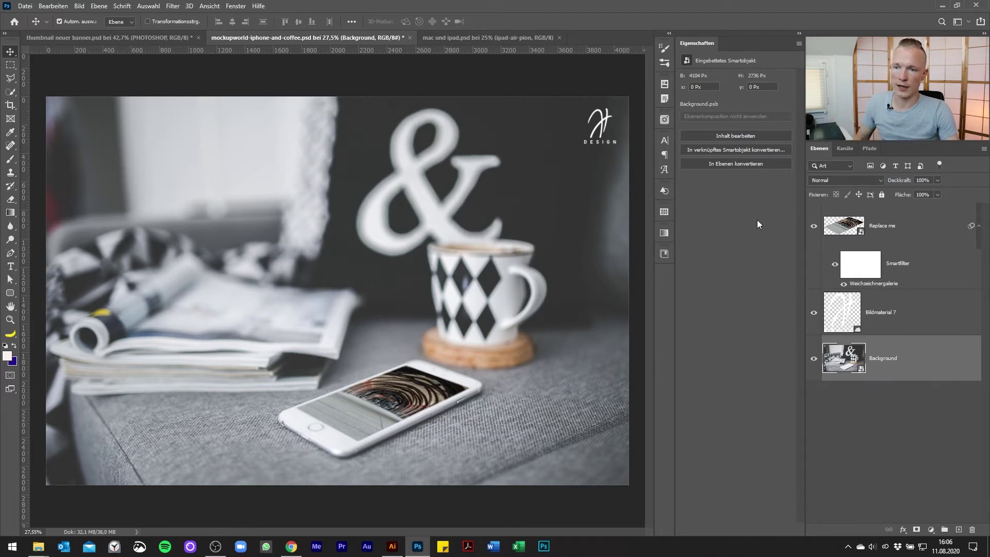
pyautogui.click(738, 150)
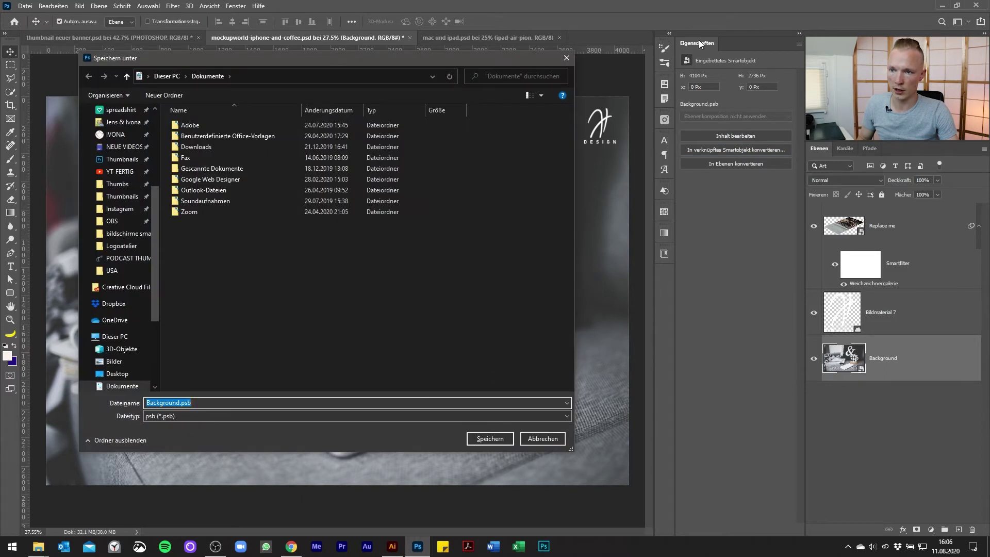
# Step: Cancel the linked-file save, collapse and re-expand Properties, and dismiss the Fenster menu
pyautogui.click(567, 57)
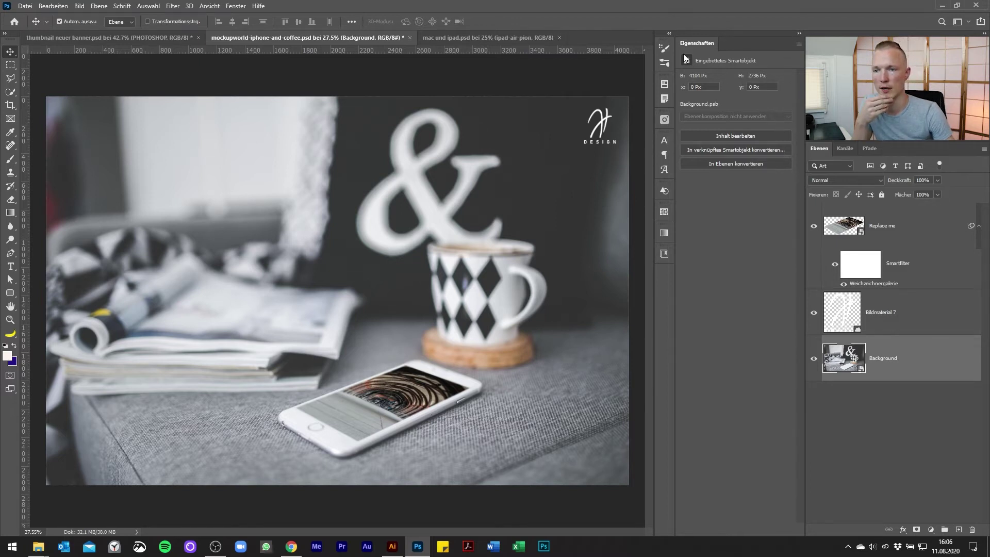
pyautogui.click(800, 33)
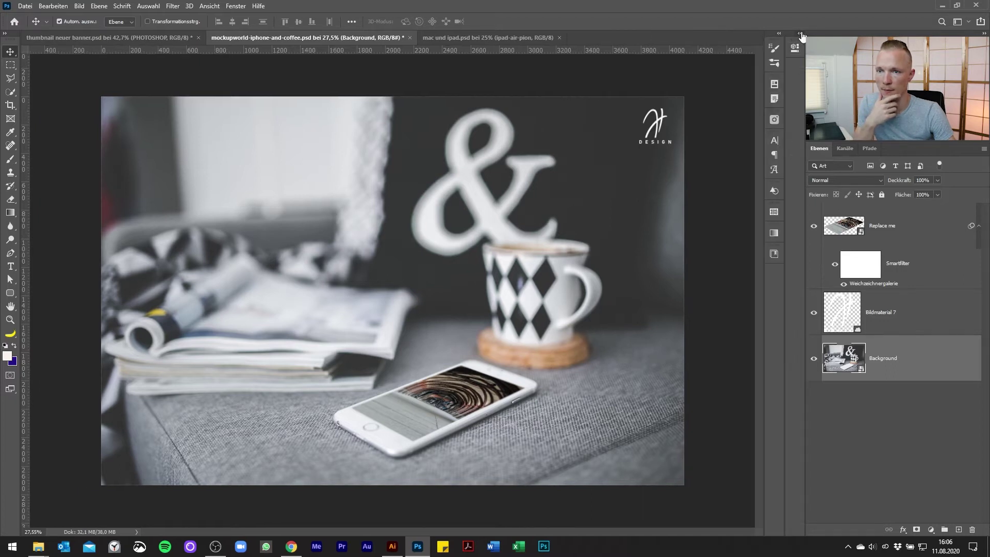
pyautogui.click(801, 34)
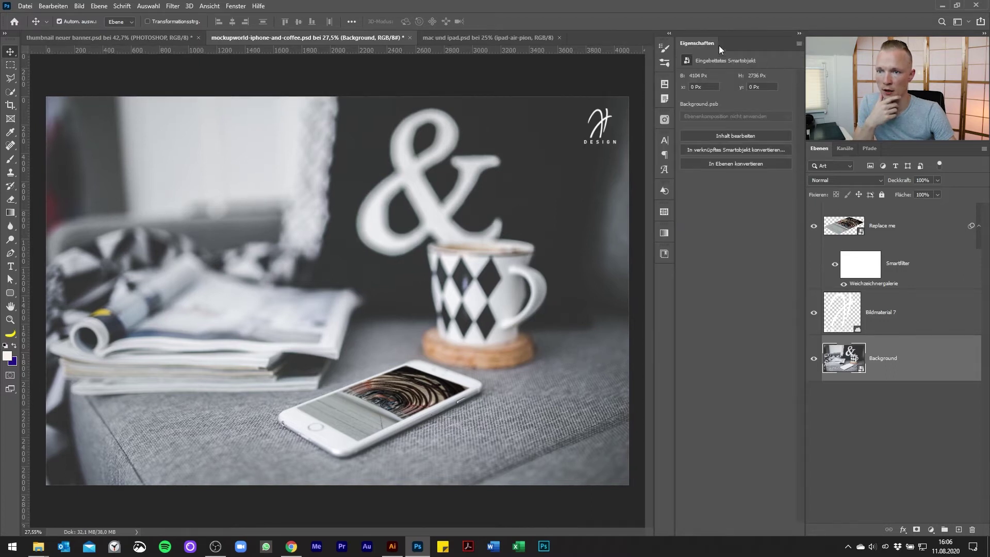
pyautogui.click(239, 7)
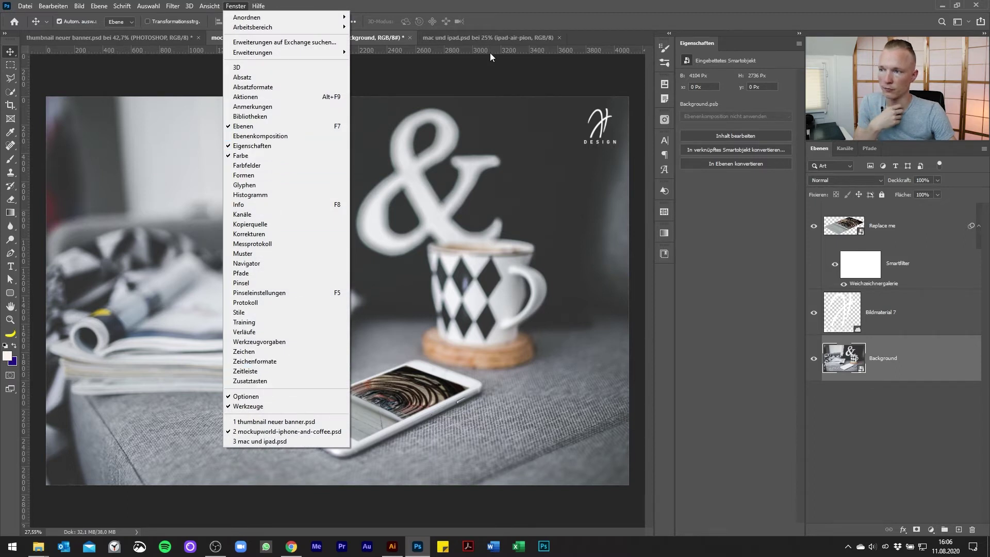
pyautogui.click(635, 76)
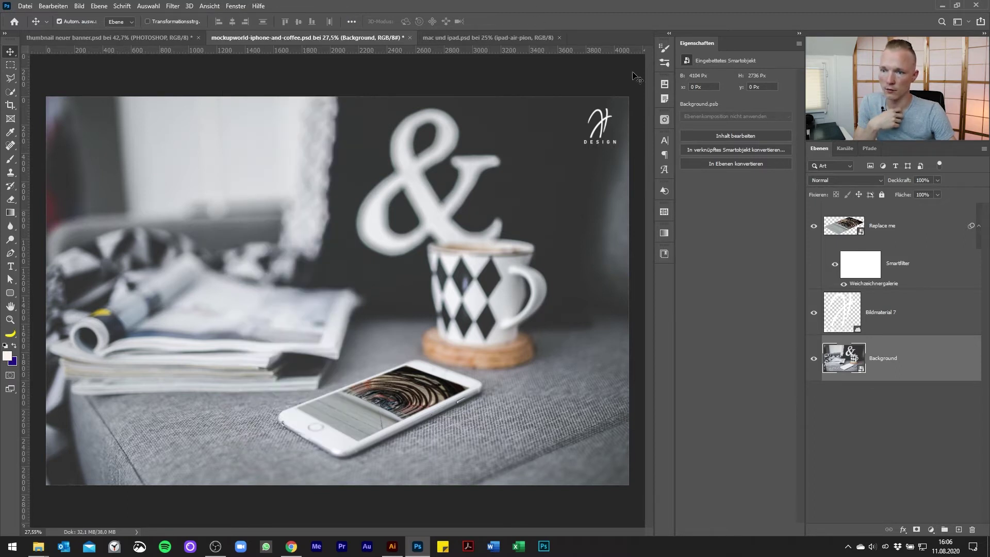
# Step: Save the Background smart object as a linked Background.psb in the Dokumente folder
pyautogui.click(741, 149)
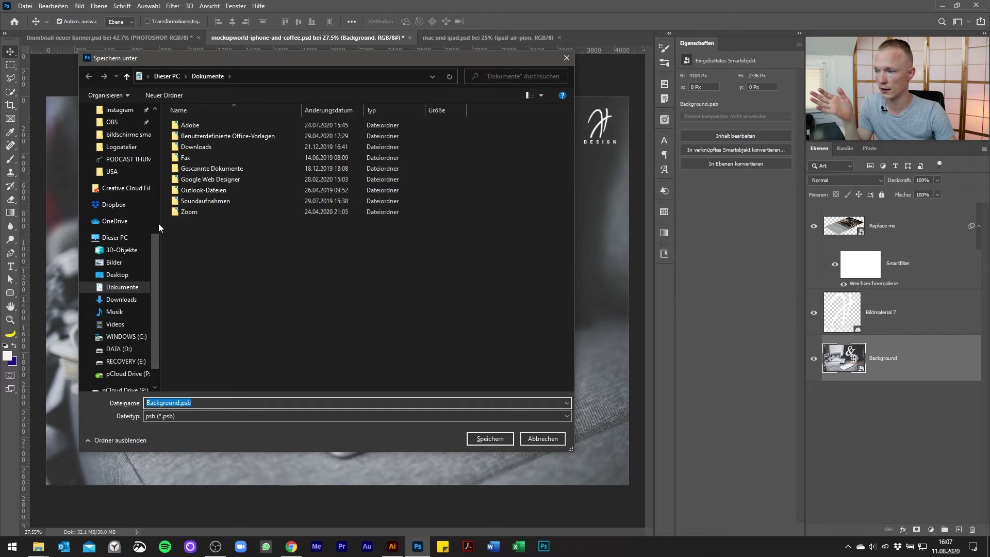
pyautogui.moveTo(159, 224); pyautogui.dragTo(107, 227)
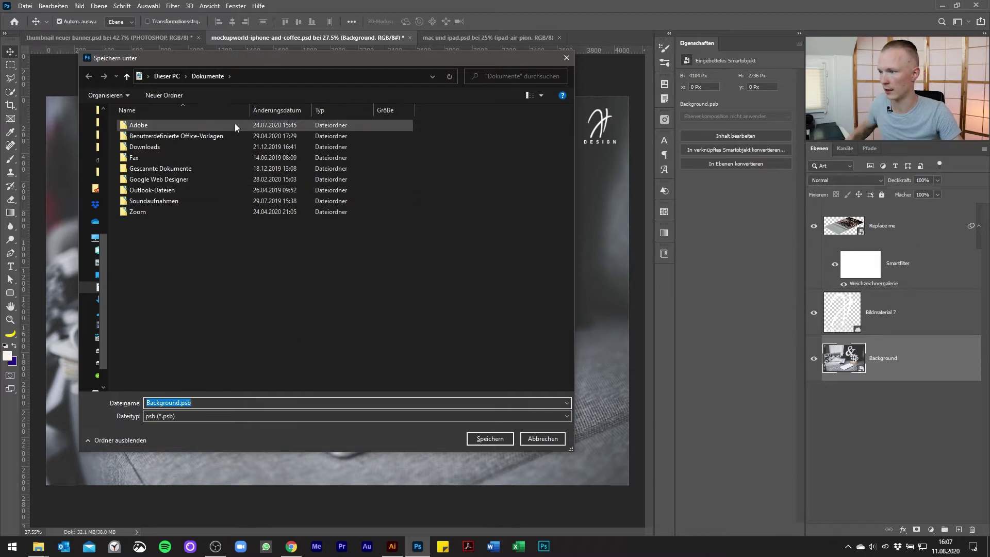
pyautogui.click(128, 77)
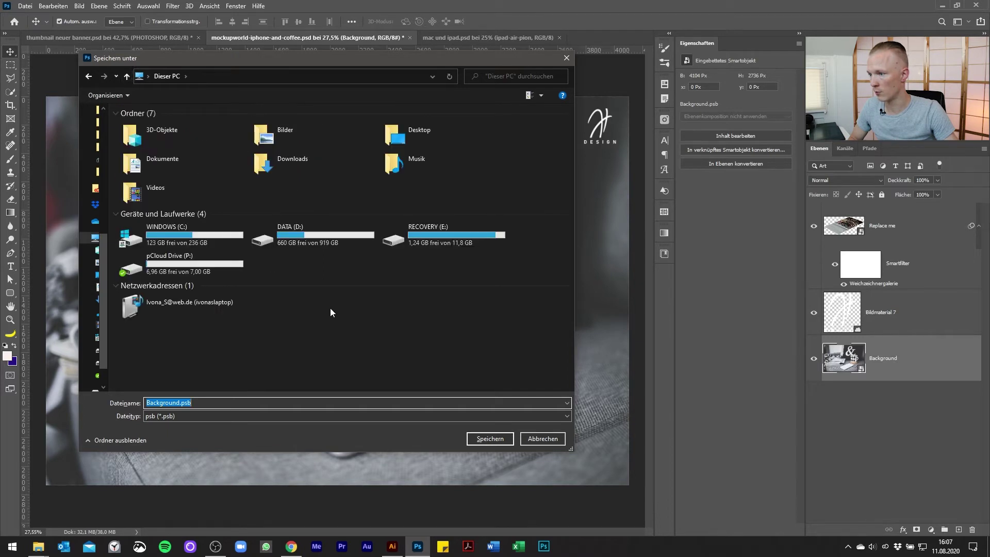
pyautogui.click(88, 77)
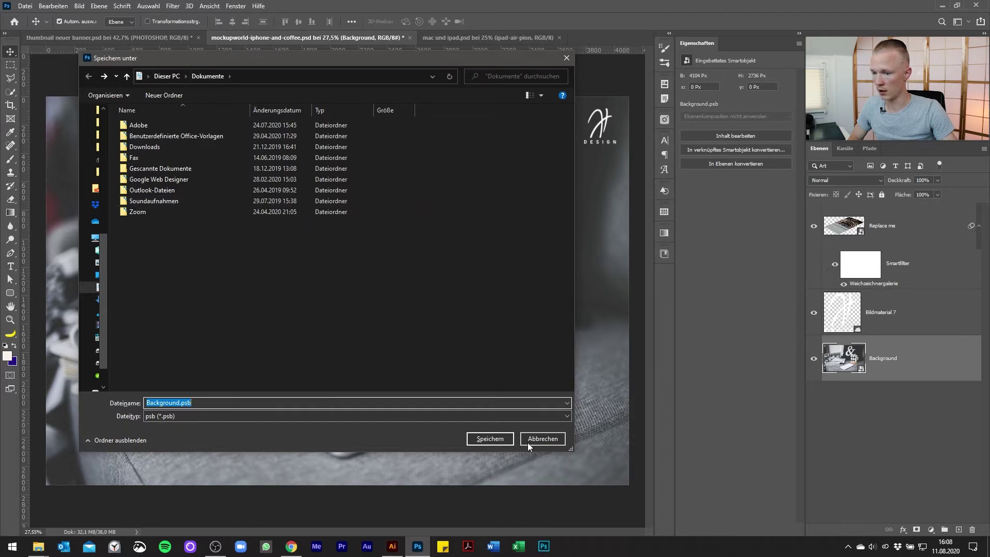
pyautogui.click(490, 439)
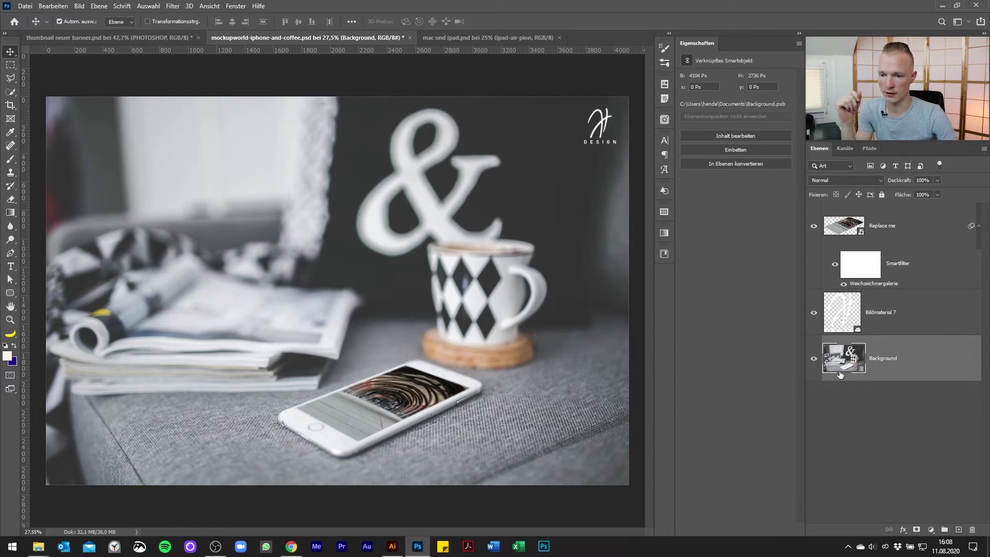
# Step: Open the linked Background smart object as Background.psb and reveal that file in Explorer
pyautogui.click(814, 359)
pyautogui.click(814, 359)
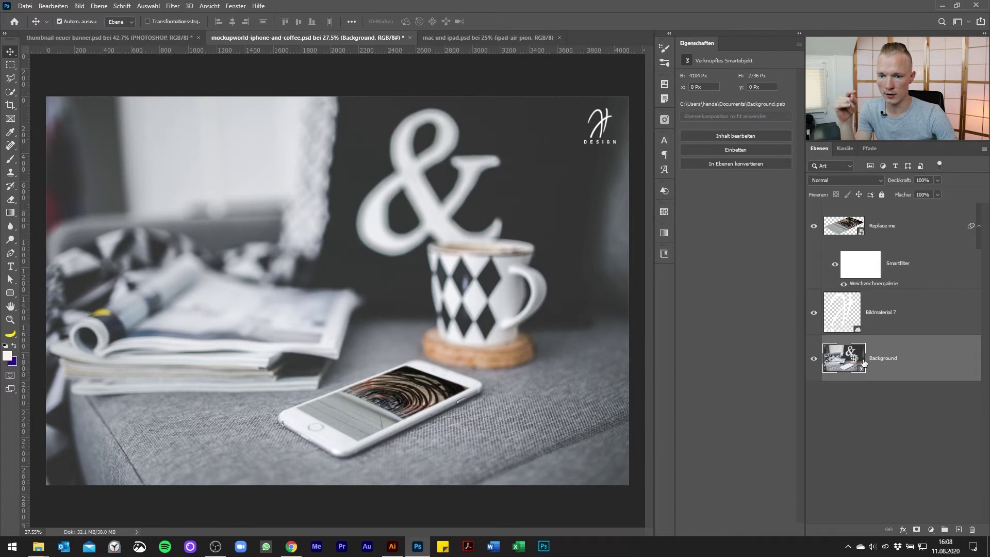
pyautogui.doubleClick(852, 358)
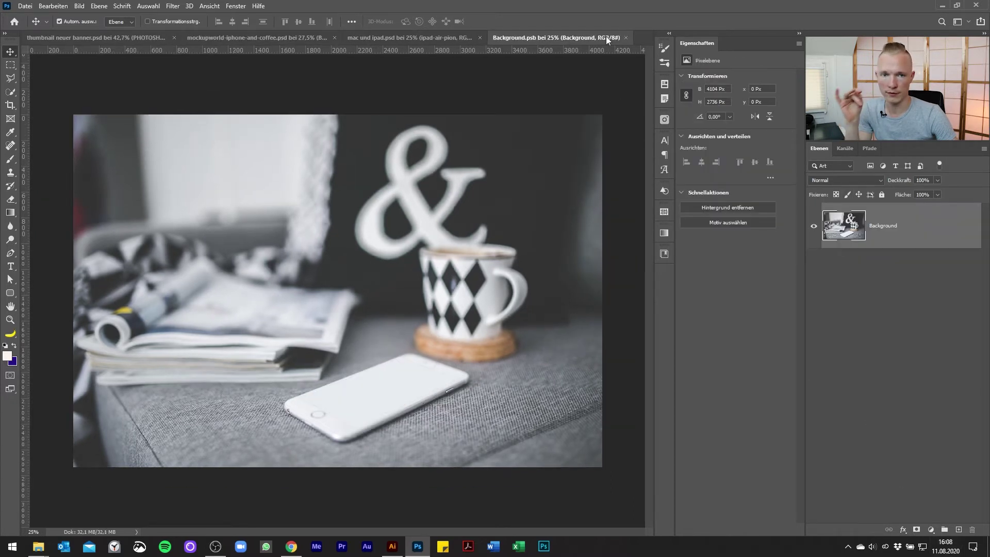
pyautogui.rightClick(548, 39)
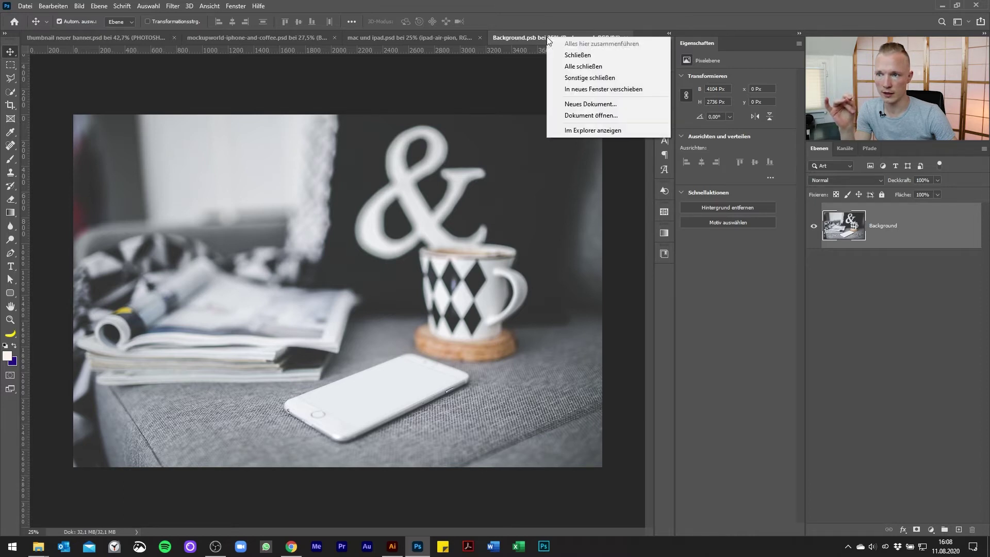
pyautogui.click(603, 131)
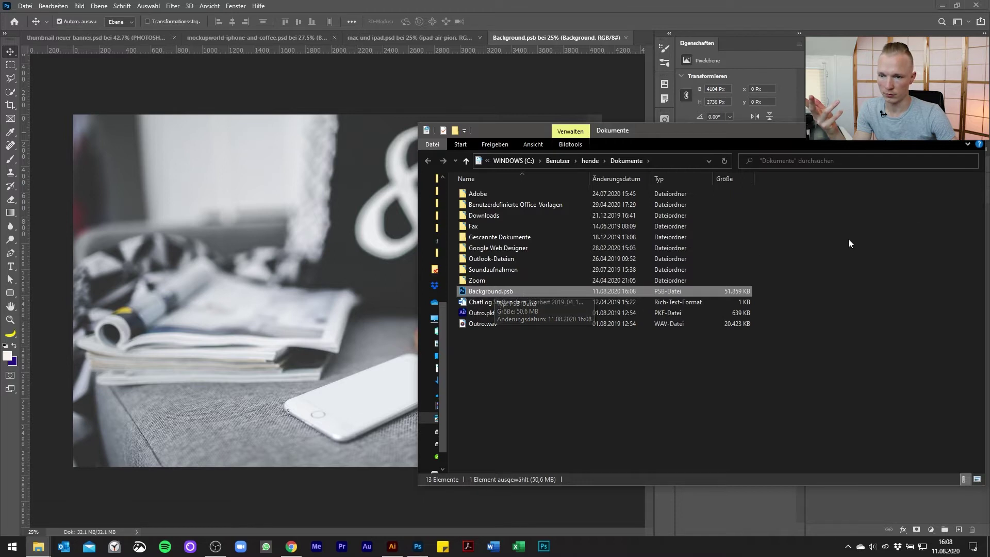
# Step: Back in Photoshop, close the mac und ipad document and begin closing the coffee mockup
pyautogui.click(398, 451)
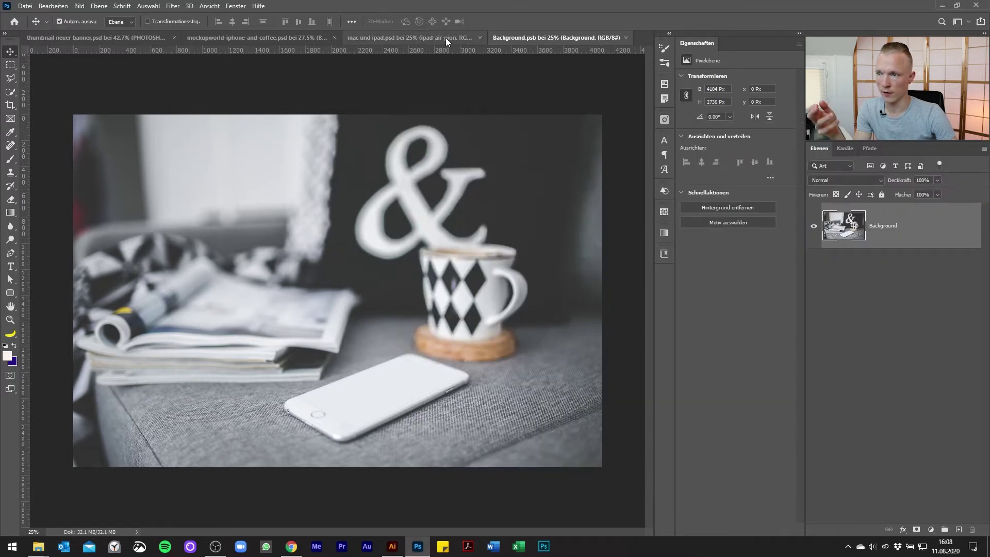
pyautogui.click(480, 37)
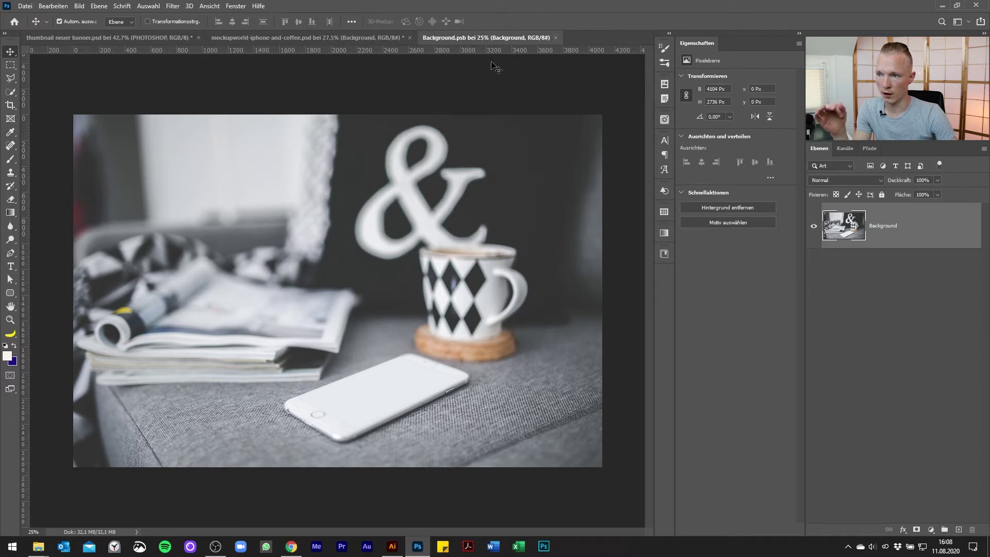
pyautogui.click(341, 37)
pyautogui.click(410, 38)
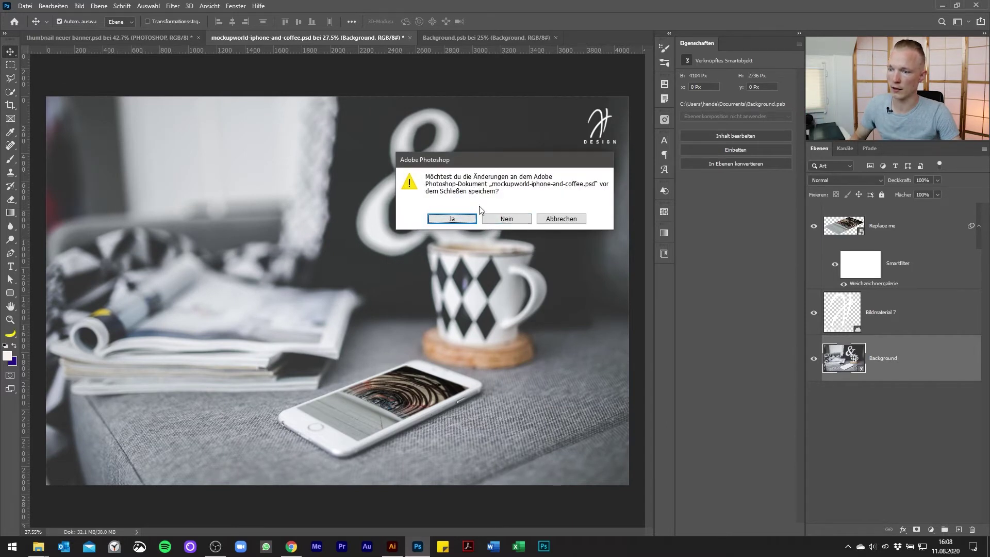
# Step: Save the iPhone mockup's changes and pick a 156-pixel brush
pyautogui.click(453, 219)
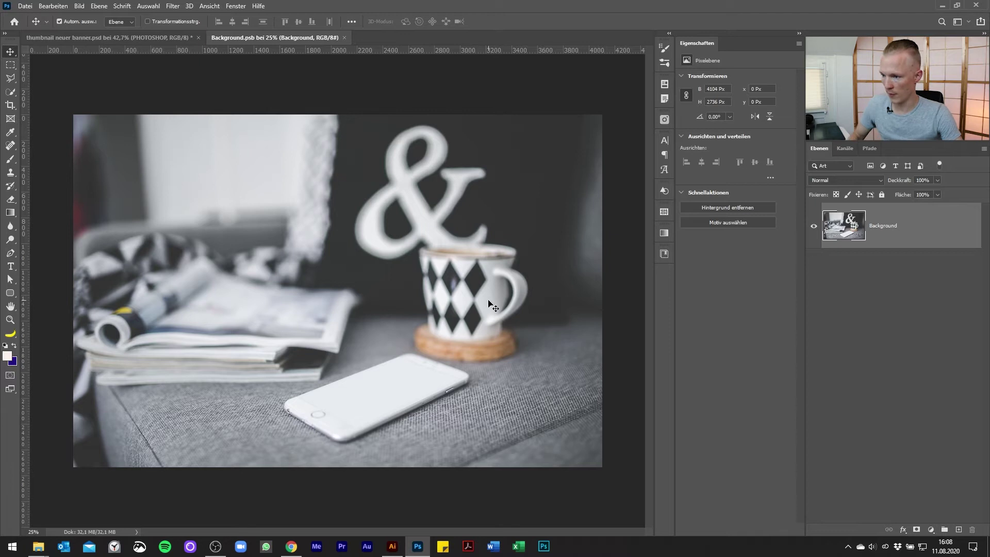
pyautogui.press('b')
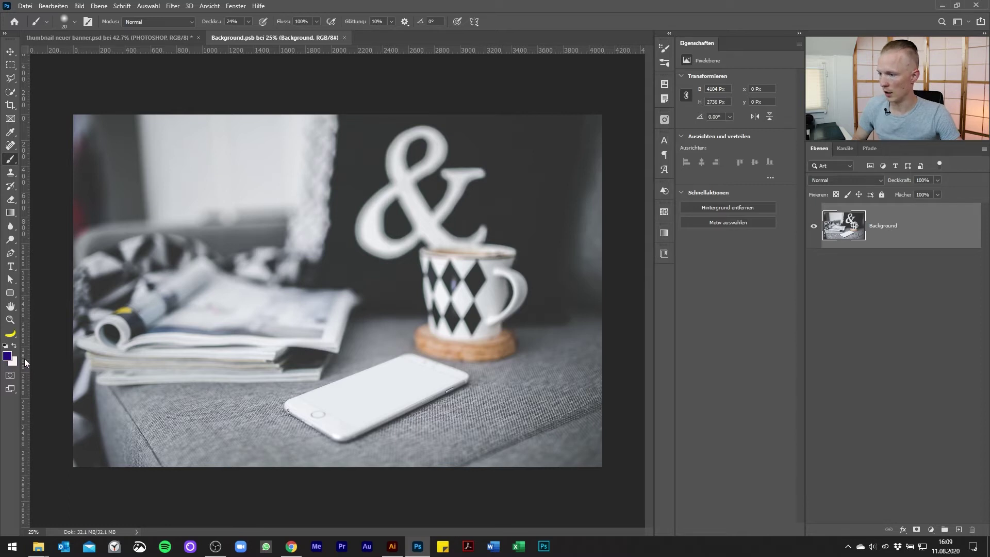
pyautogui.moveTo(232, 233); pyautogui.dragTo(245, 164)
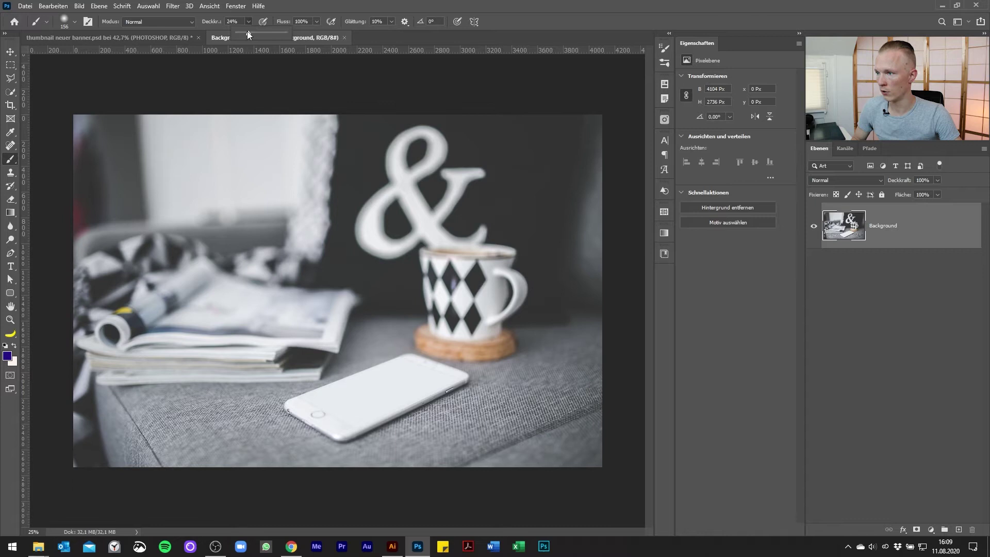
# Step: Paint a large HALLO across the magazines in Background.psb, then save and close it
pyautogui.moveTo(176, 287)
pyautogui.mouseDown()
pyautogui.moveTo(207, 307)
pyautogui.moveTo(209, 340)
pyautogui.moveTo(261, 316)
pyautogui.moveTo(276, 342)
pyautogui.moveTo(279, 322)
pyautogui.moveTo(335, 332)
pyautogui.mouseUp()
pyautogui.click(301, 280)
pyautogui.moveTo(327, 274)
pyautogui.mouseDown()
pyautogui.moveTo(357, 325)
pyautogui.moveTo(384, 330)
pyautogui.mouseUp()
pyautogui.moveTo(395, 289)
pyautogui.mouseDown()
pyautogui.moveTo(384, 330)
pyautogui.moveTo(385, 287)
pyautogui.mouseUp()
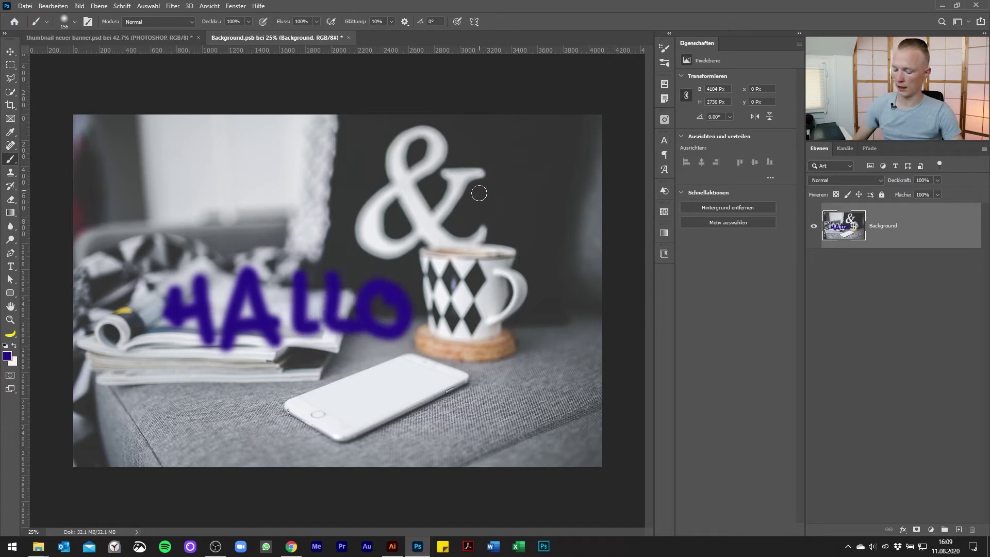
pyautogui.press('v')
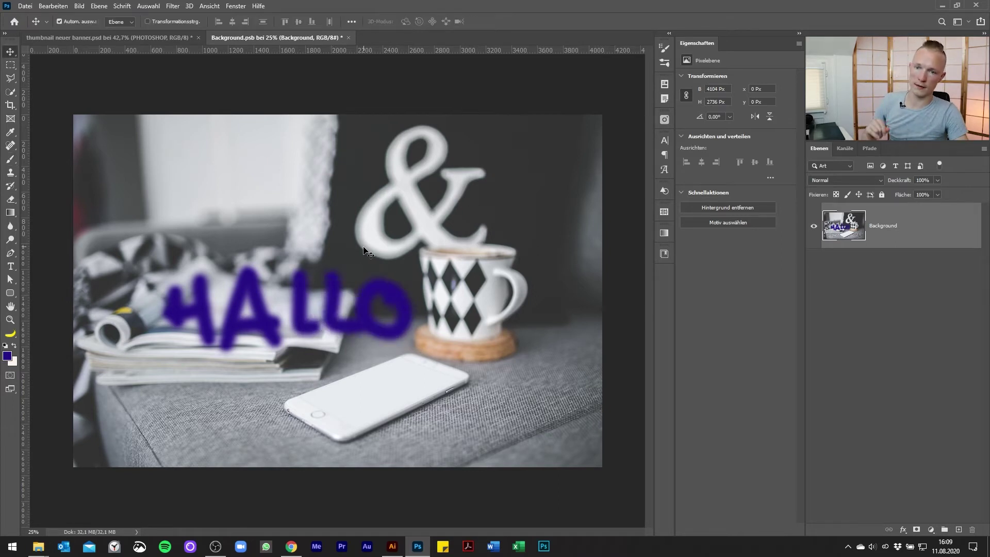
pyautogui.press('ctrl')
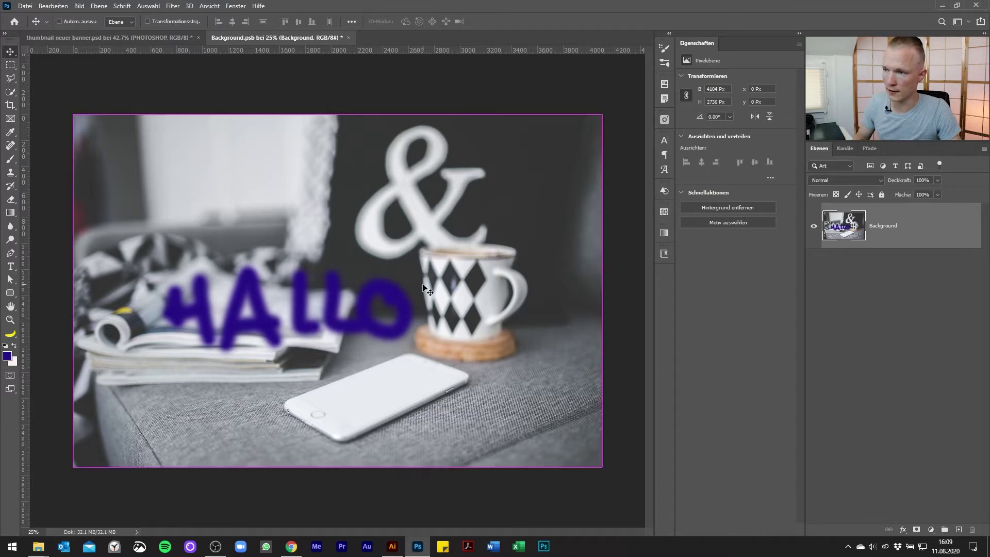
pyautogui.hotkey('ctrl', 's')
pyautogui.click(343, 37)
# Step: Open mockupworld-iphone-and-coffee.psd from the smartphone screens folder in Explorer
pyautogui.hotkey('alt', 'Tab')
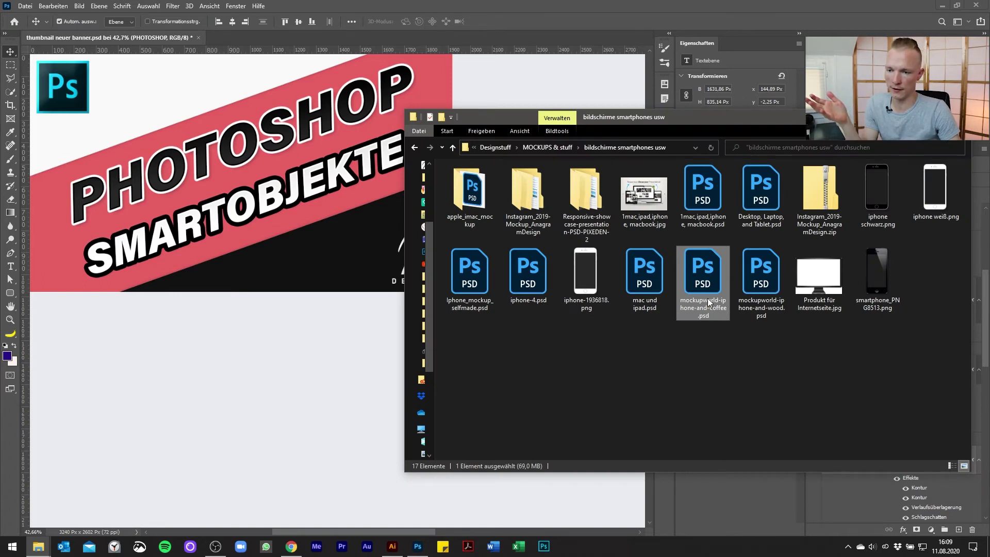
pyautogui.moveTo(702, 274)
pyautogui.doubleClick(700, 269)
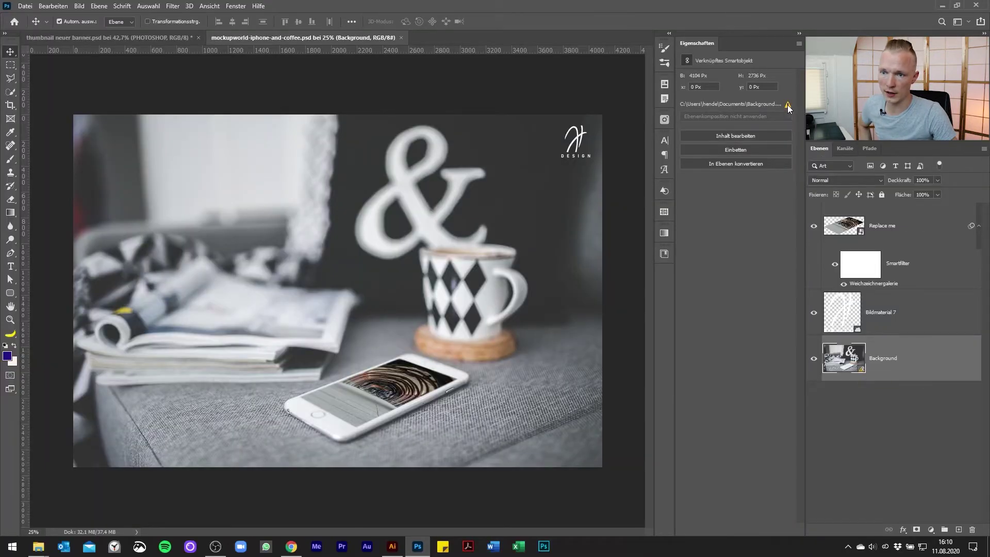
# Step: Update the modified linked Background content, then undo that update
pyautogui.click(788, 105)
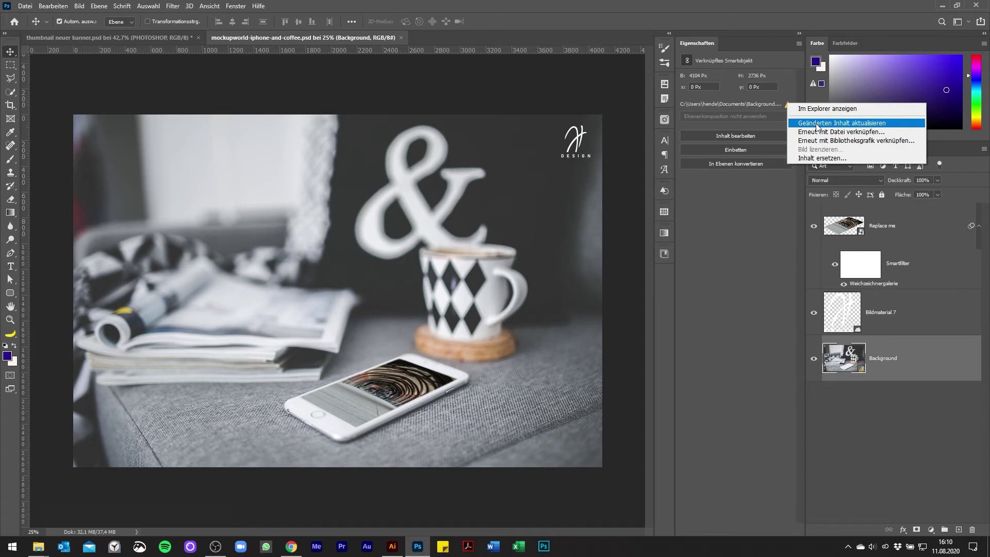
pyautogui.click(929, 369)
pyautogui.rightClick(914, 357)
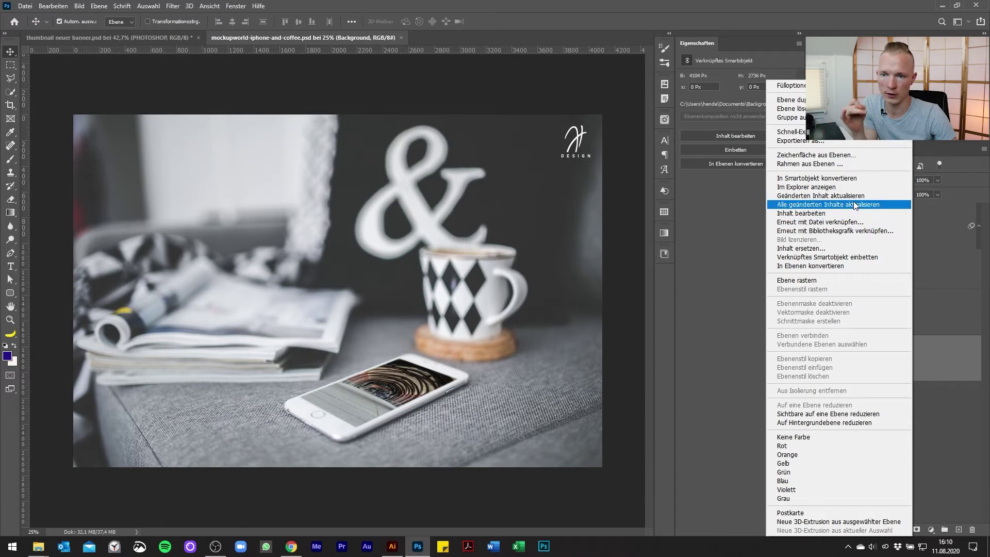
pyautogui.click(853, 200)
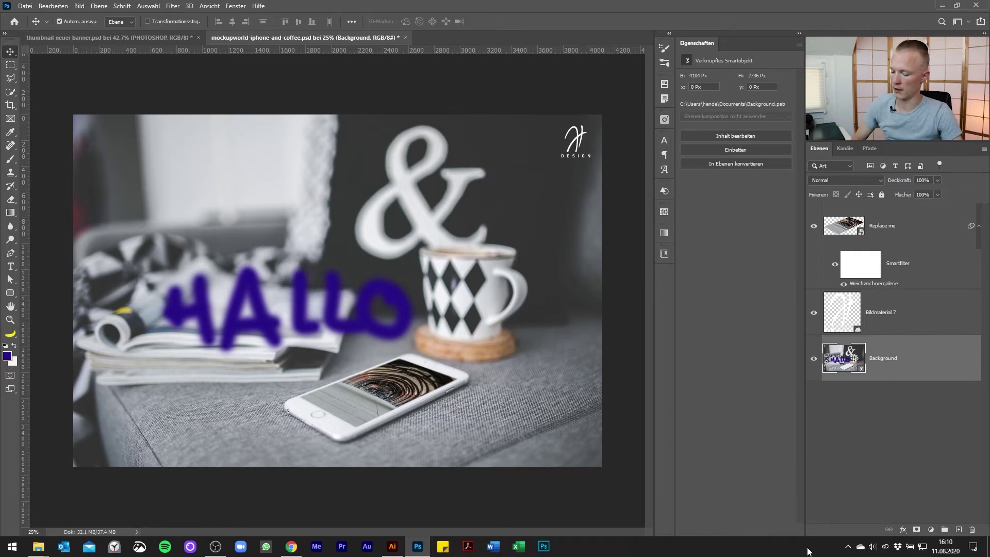
pyautogui.hotkey('ctrl', 'z')
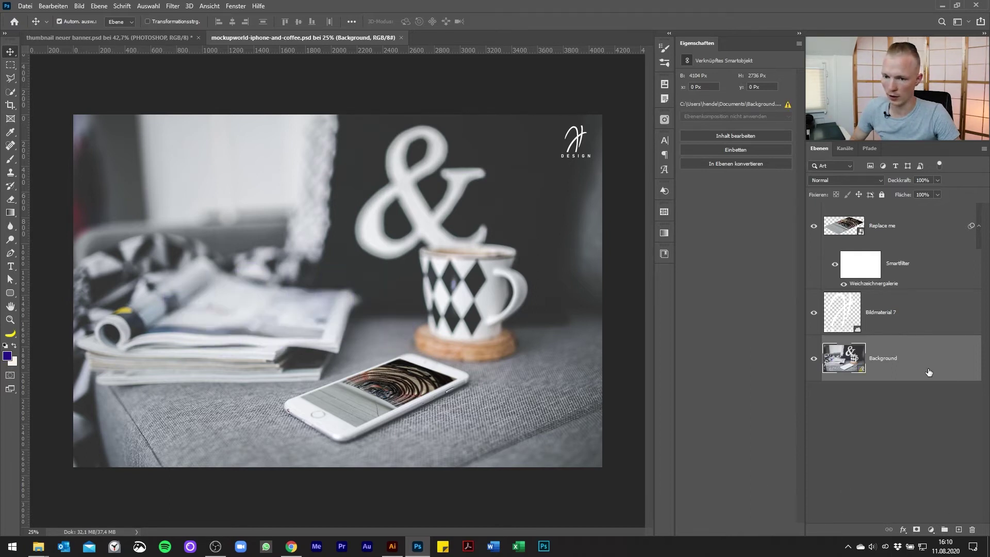
# Step: Rasterize the Background smart object into a plain pixel layer
pyautogui.rightClick(929, 358)
pyautogui.click(941, 367)
pyautogui.rightClick(940, 345)
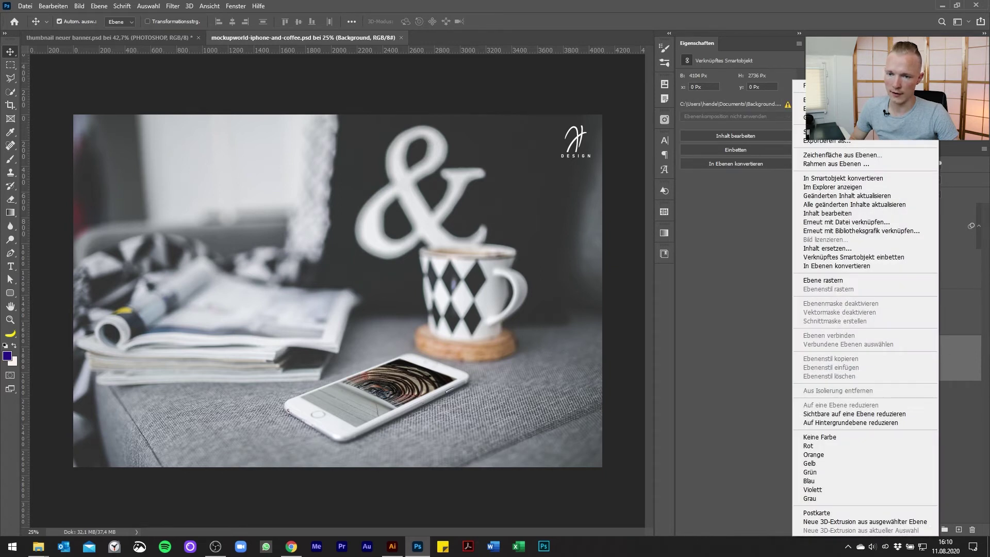
pyautogui.click(893, 283)
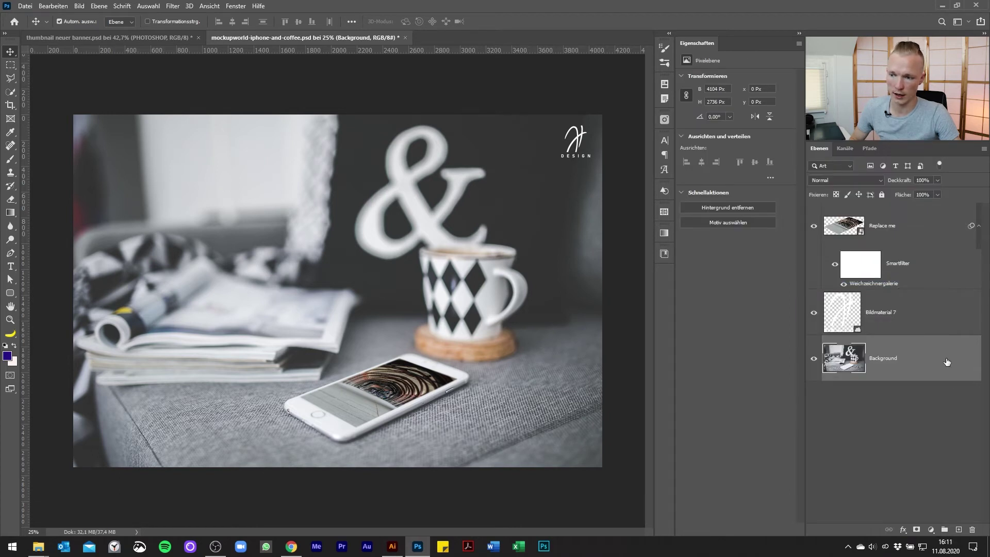
pyautogui.click(814, 227)
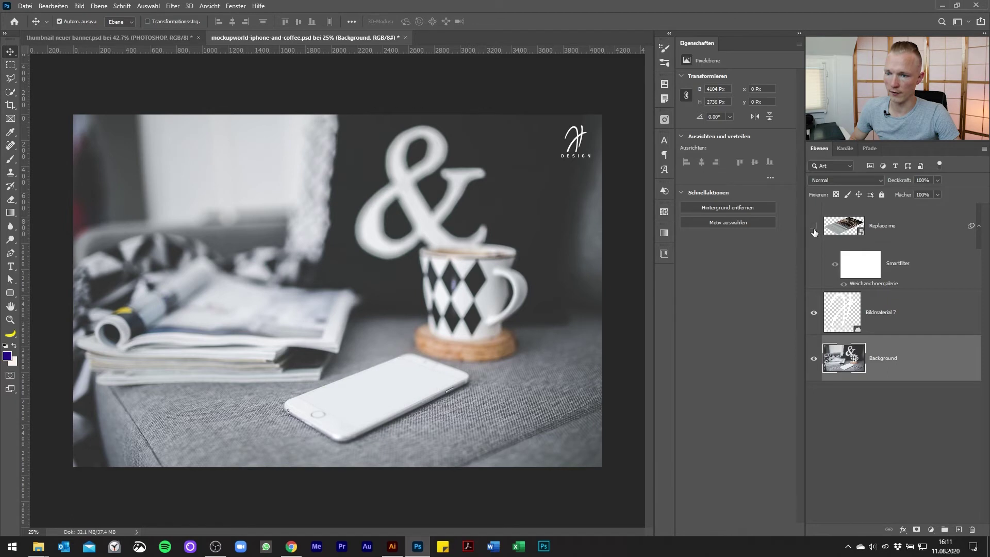
pyautogui.click(815, 228)
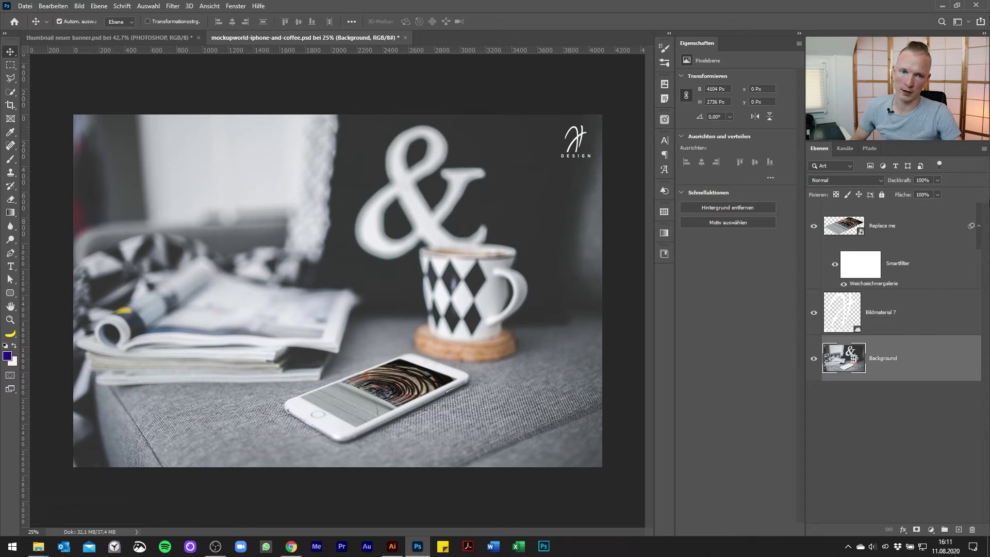
# Step: Drag Background.psb from the Dokumente folder onto the Photoshop mockup canvas
pyautogui.click(44, 549)
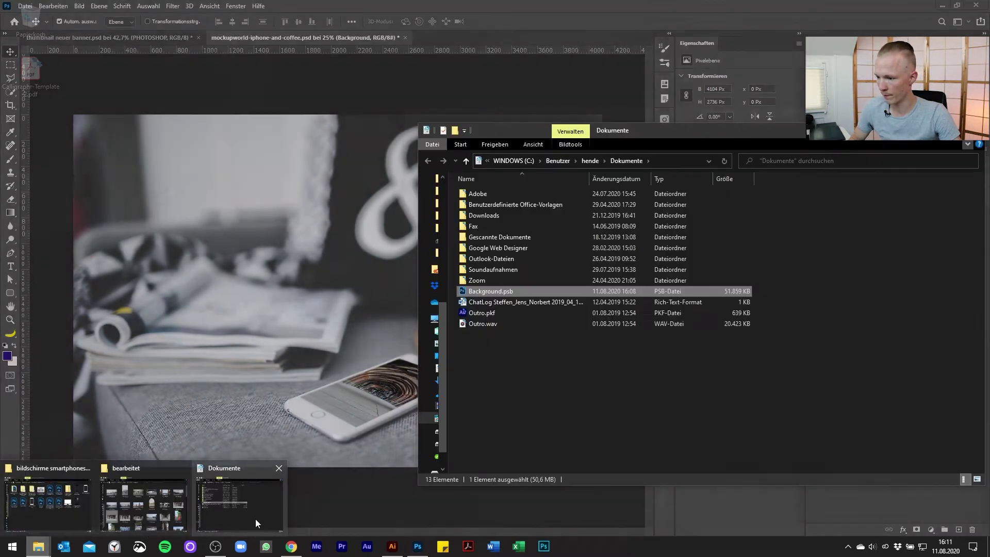
pyautogui.click(255, 518)
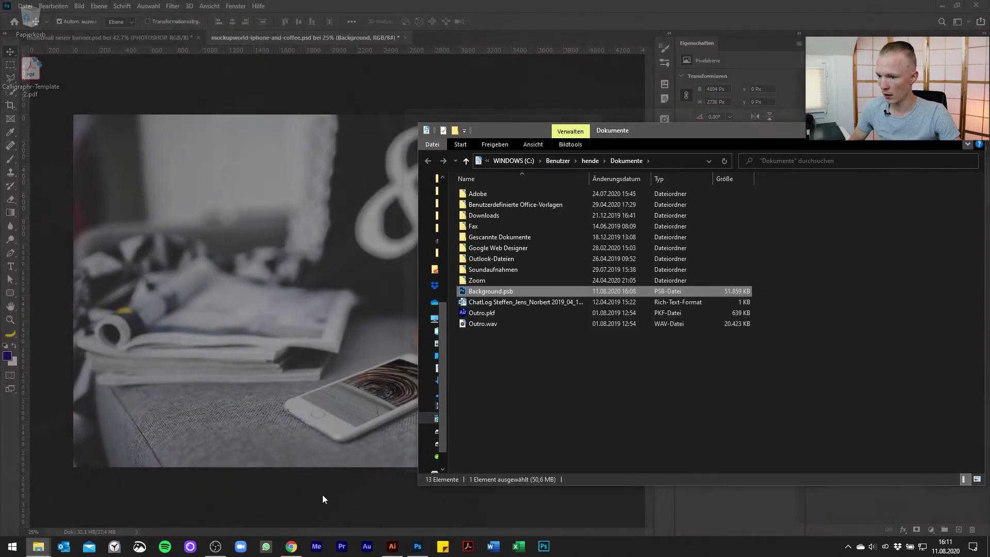
pyautogui.click(500, 292)
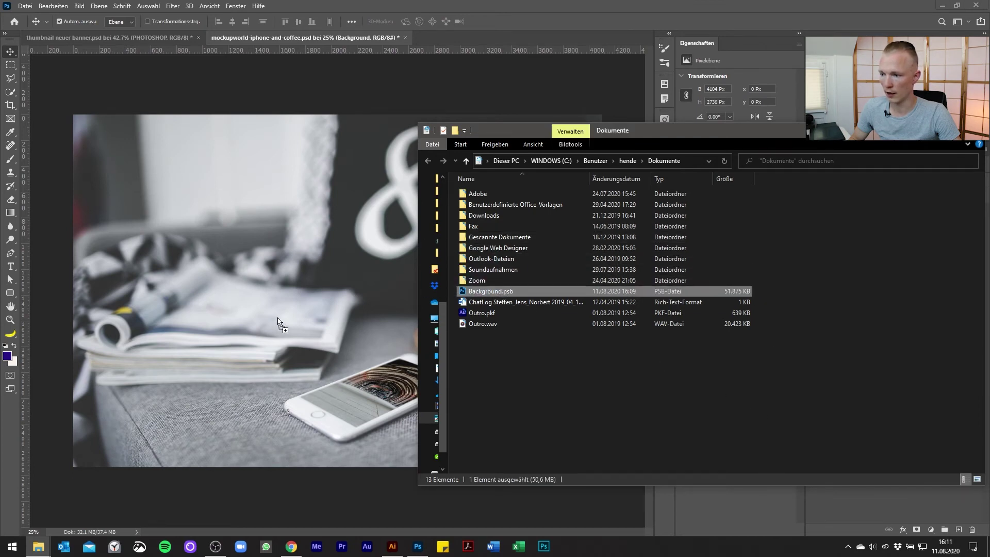
pyautogui.moveTo(279, 323); pyautogui.dragTo(278, 324)
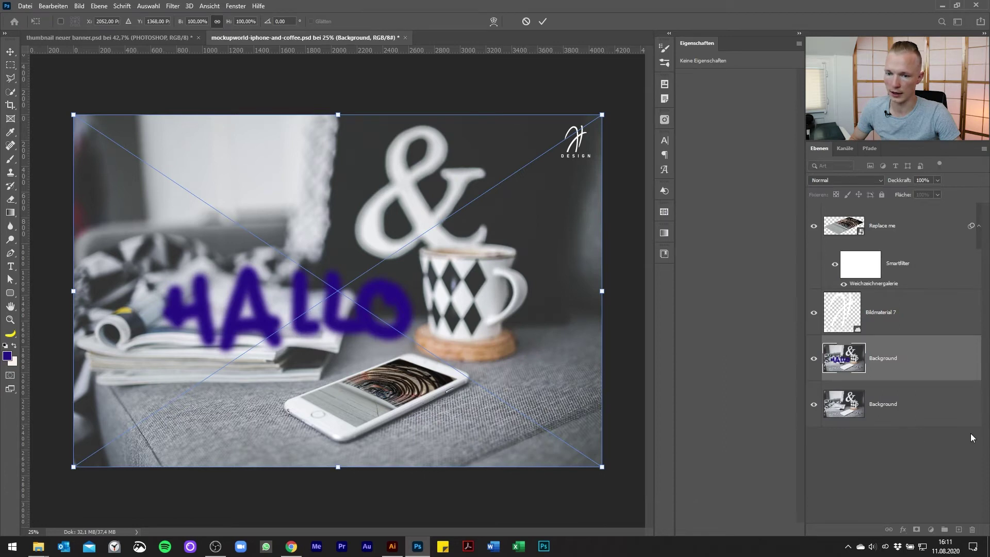
# Step: Commit the placed HALLO layer, then hide and delete it, keeping the original Background
pyautogui.press('Return')
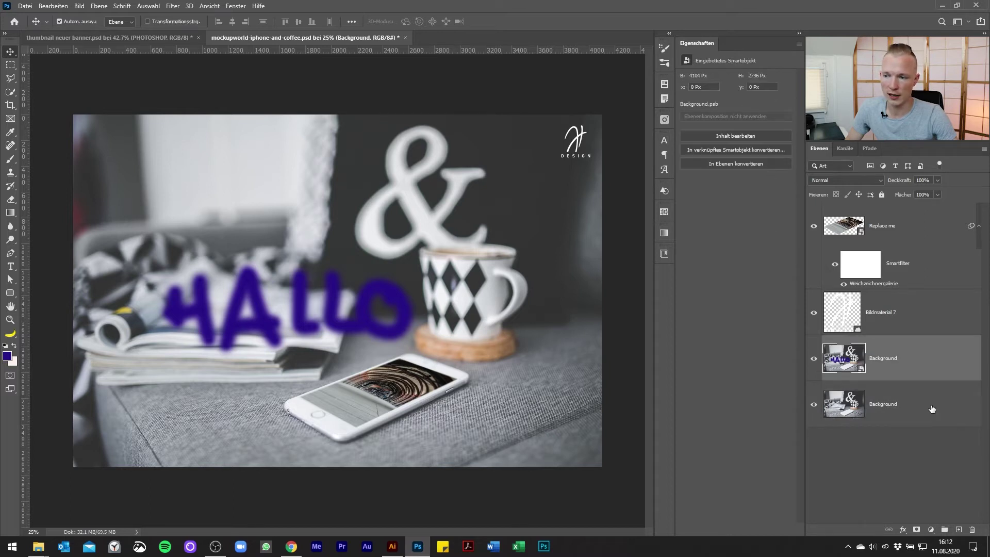
pyautogui.click(922, 415)
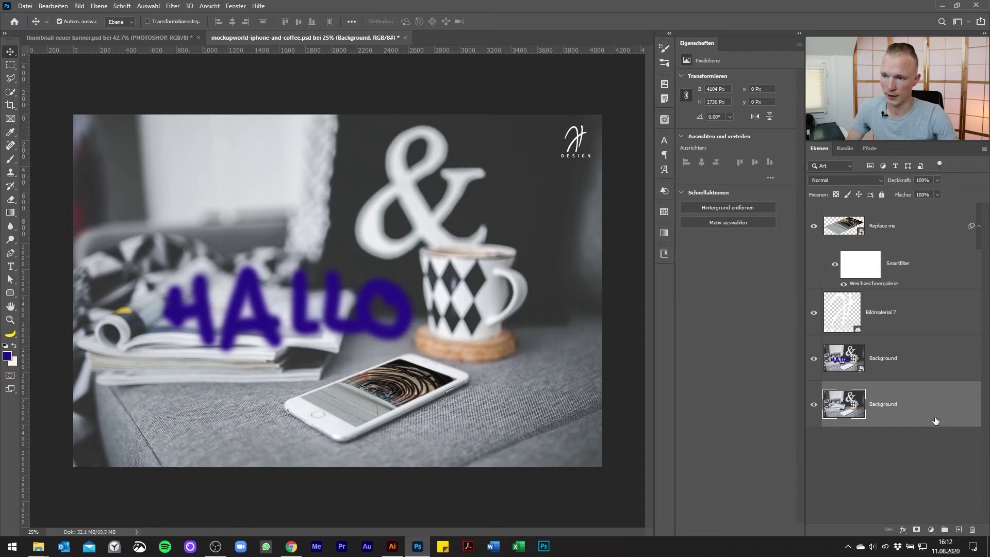
pyautogui.click(814, 358)
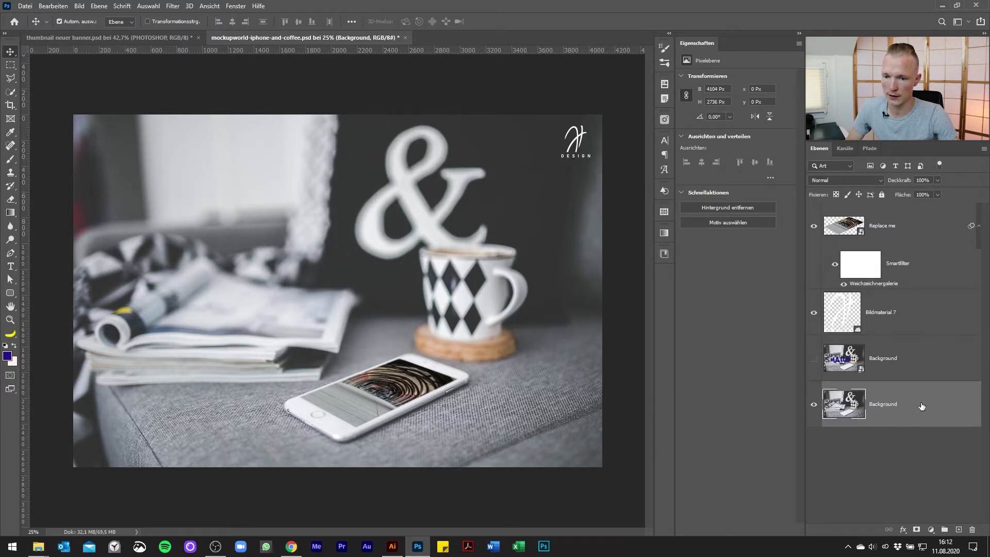
pyautogui.click(917, 367)
pyautogui.press('Delete')
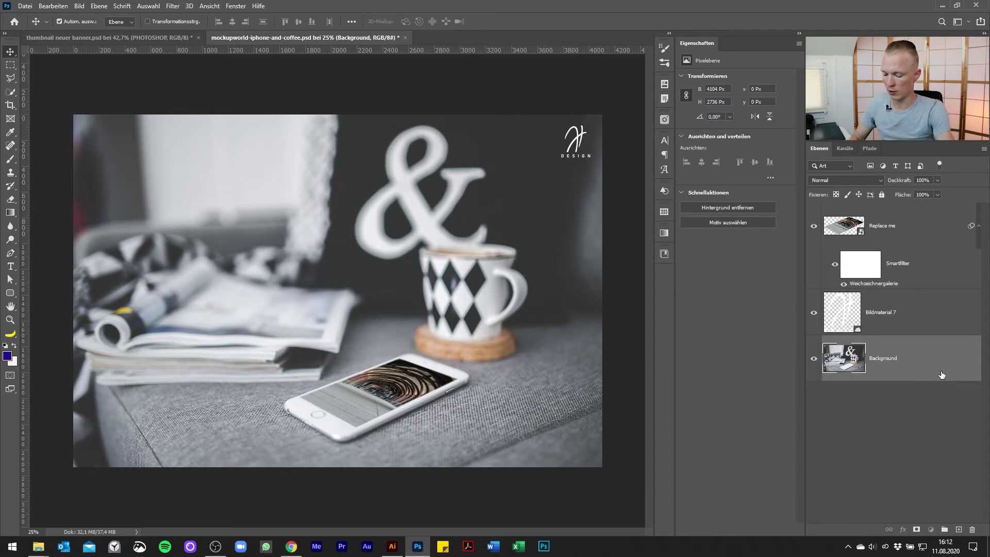
# Step: Duplicate Background as Background Kopie, select the original and hide the copy
pyautogui.hotkey('ctrl', 'j')
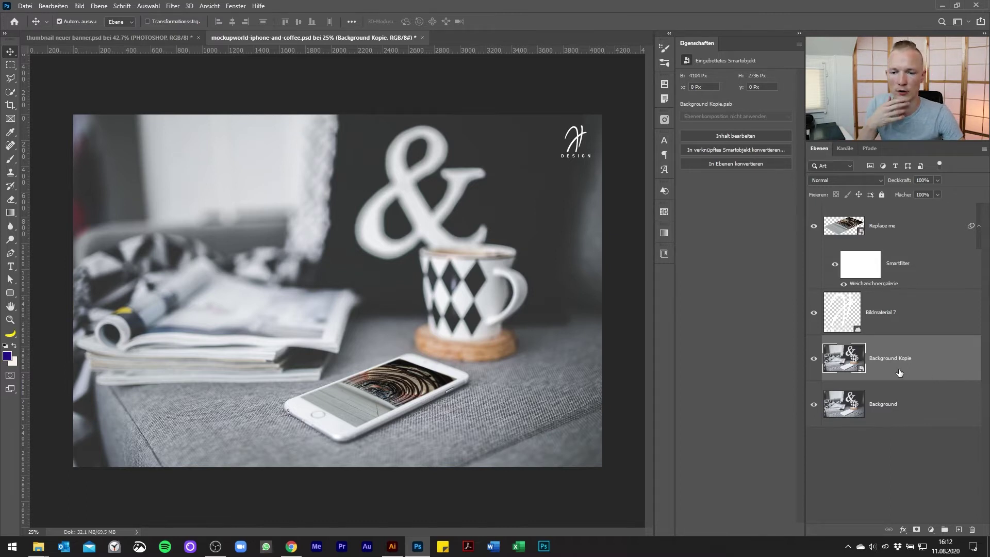
pyautogui.click(838, 415)
pyautogui.click(815, 360)
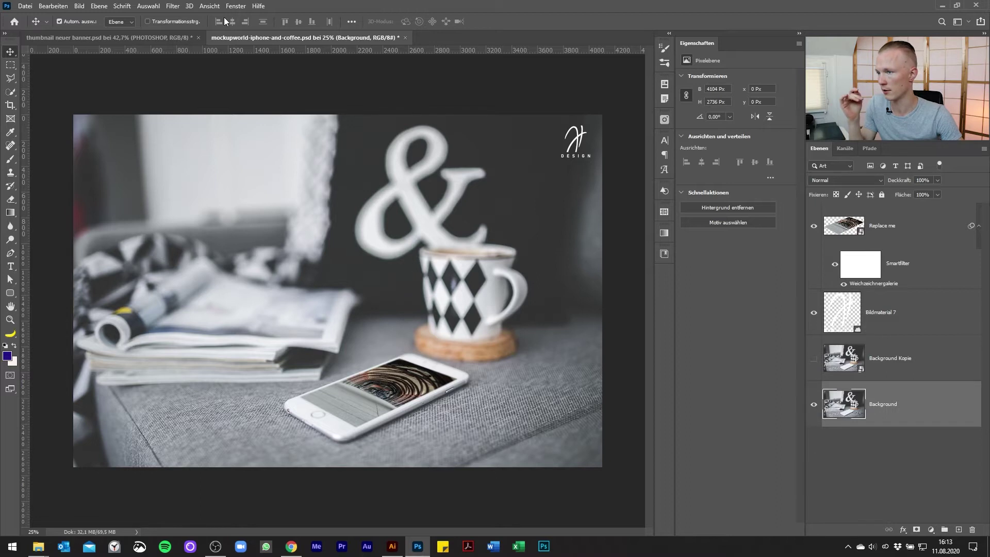
# Step: Apply Camera Raw to Background: vibrance -100, saturation -21, exposure -0.80
pyautogui.click(171, 5)
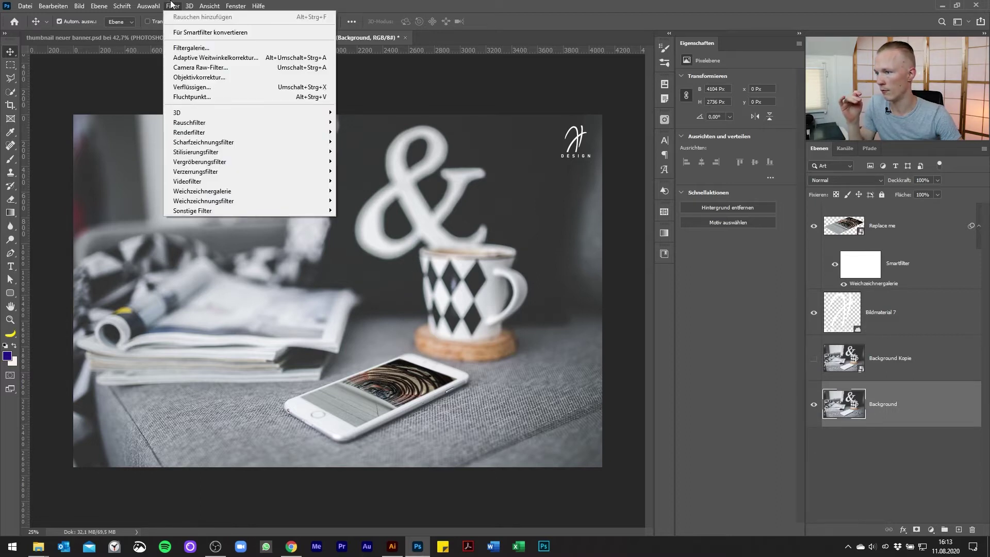
pyautogui.click(204, 69)
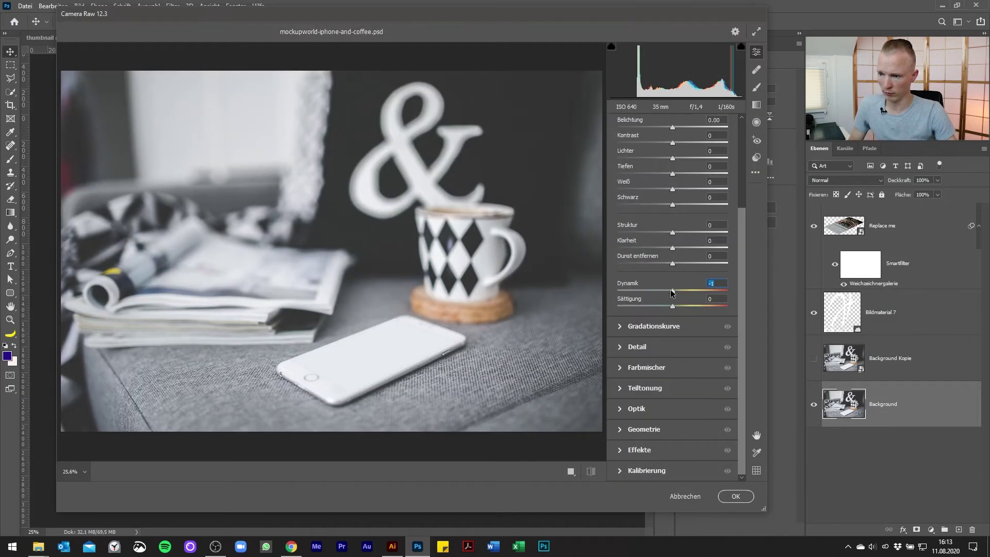
pyautogui.moveTo(672, 293); pyautogui.dragTo(618, 297)
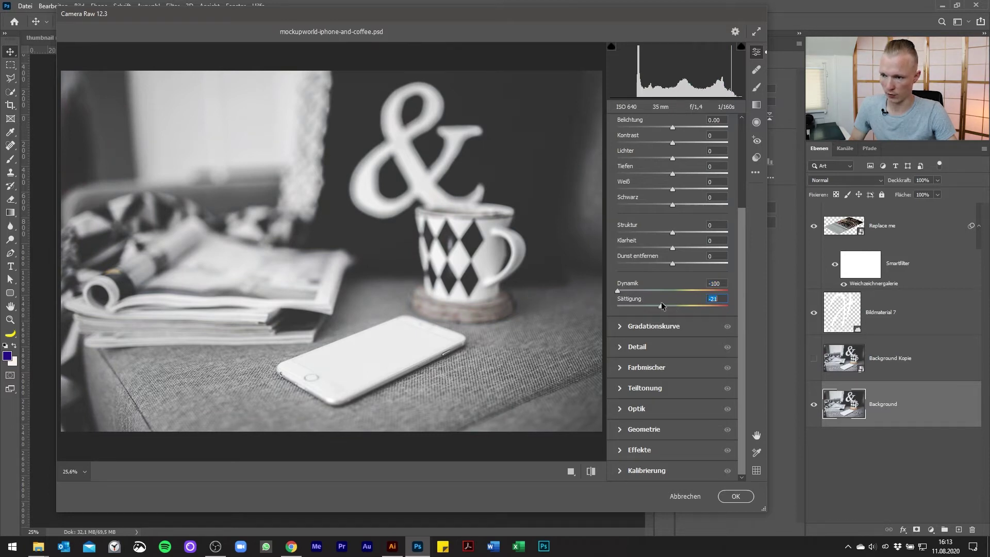
pyautogui.scroll(3, 712, 247)
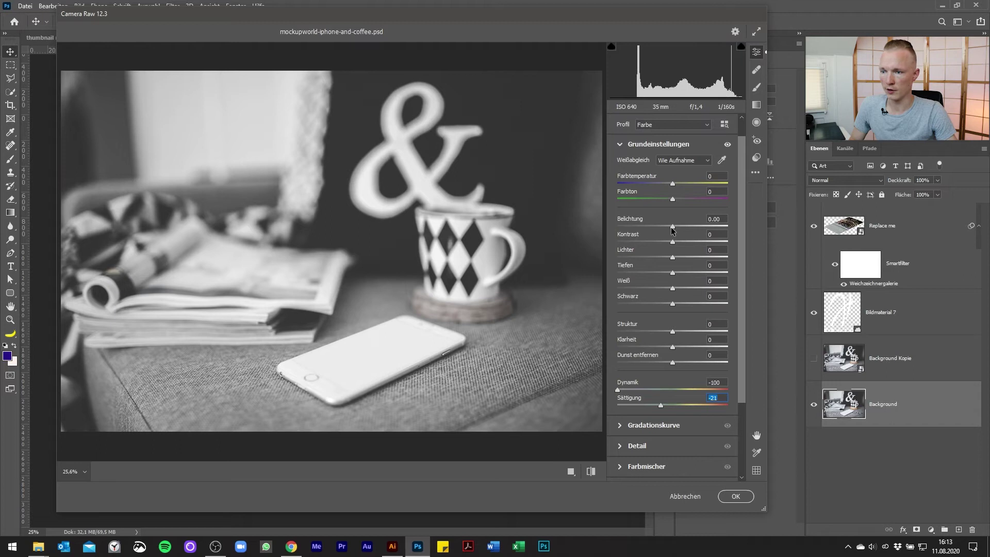
pyautogui.moveTo(673, 231); pyautogui.dragTo(664, 233)
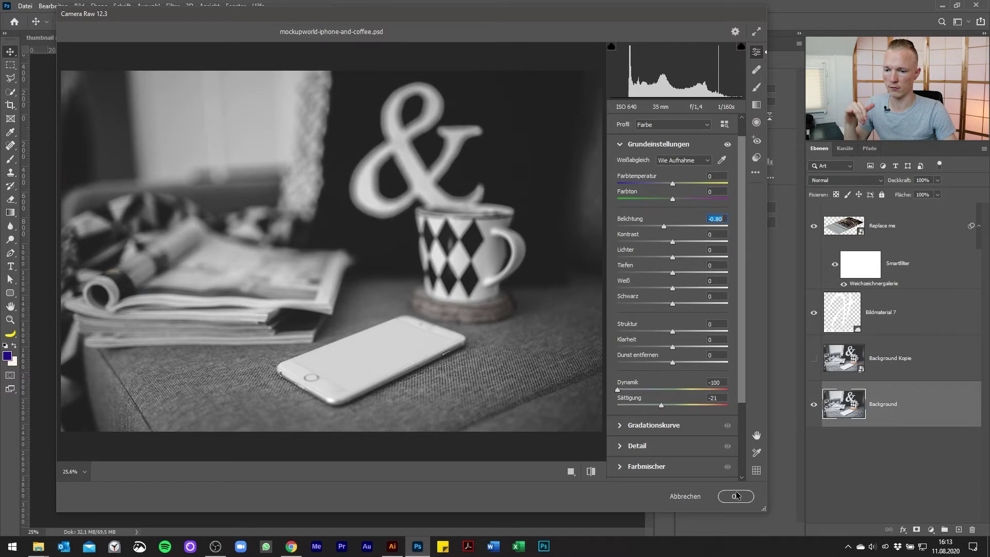
pyautogui.click(748, 500)
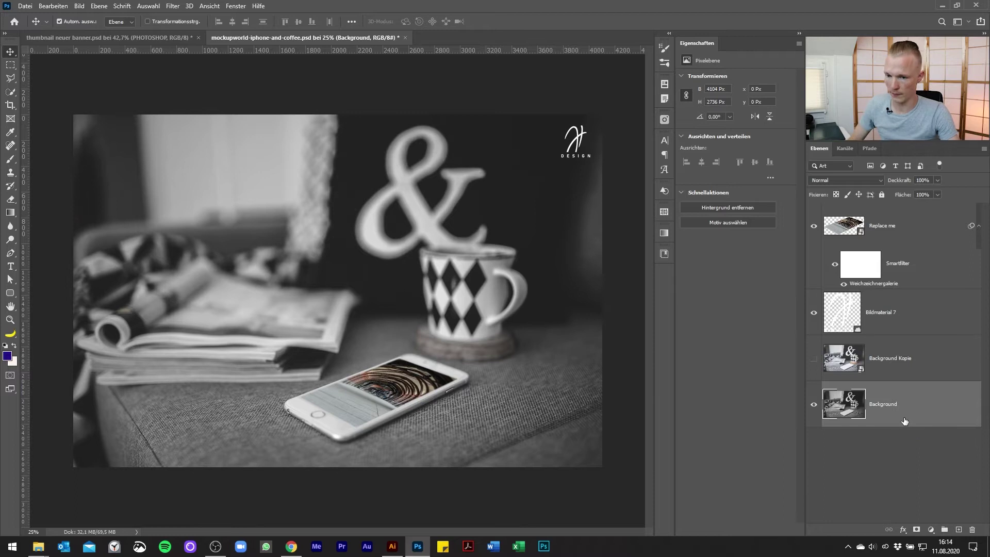
# Step: Unhide Background Kopie and apply Camera Raw with vibrance -82, saturation -55, slightly darker exposure
pyautogui.hotkey('alt', ']')
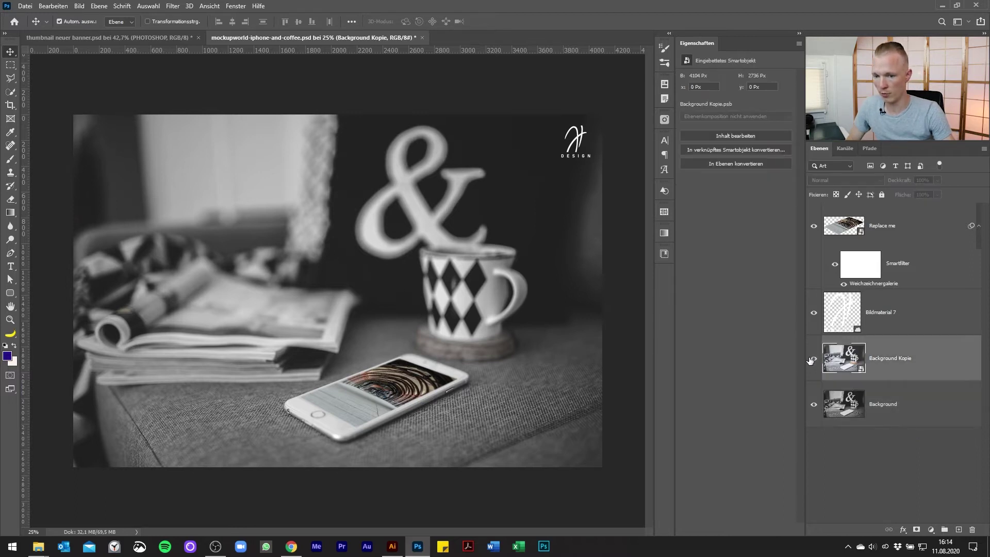
pyautogui.click(812, 359)
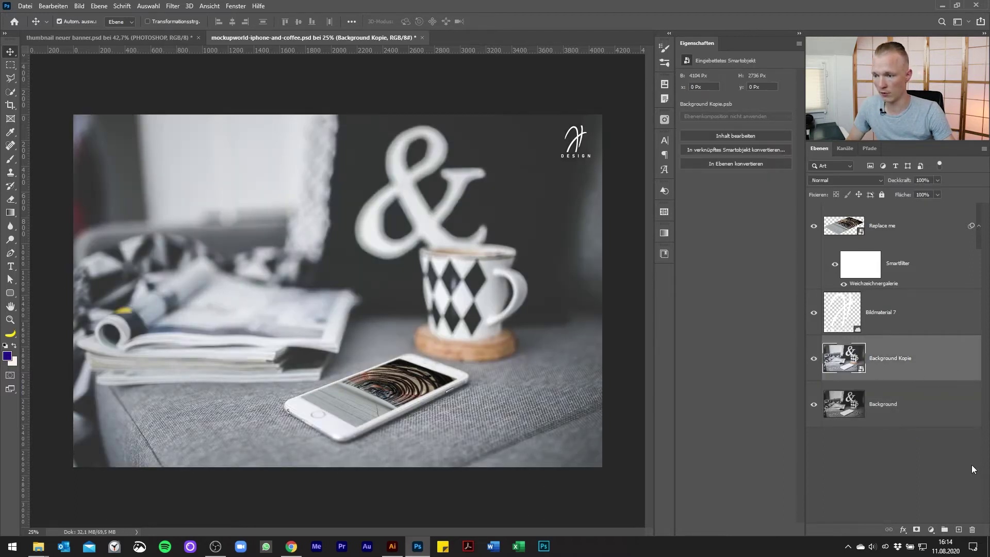
pyautogui.click(172, 6)
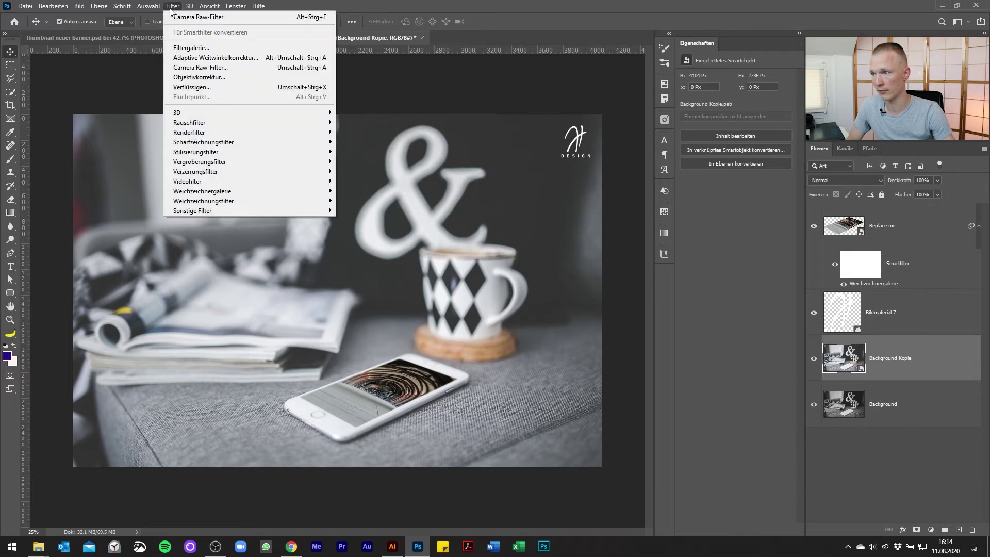
pyautogui.click(202, 20)
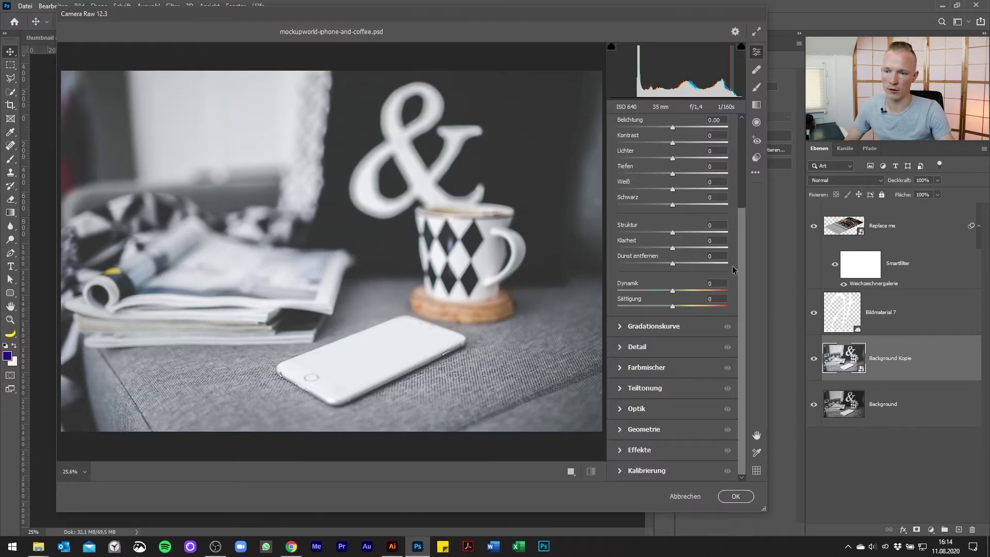
pyautogui.scroll(1, 743, 278)
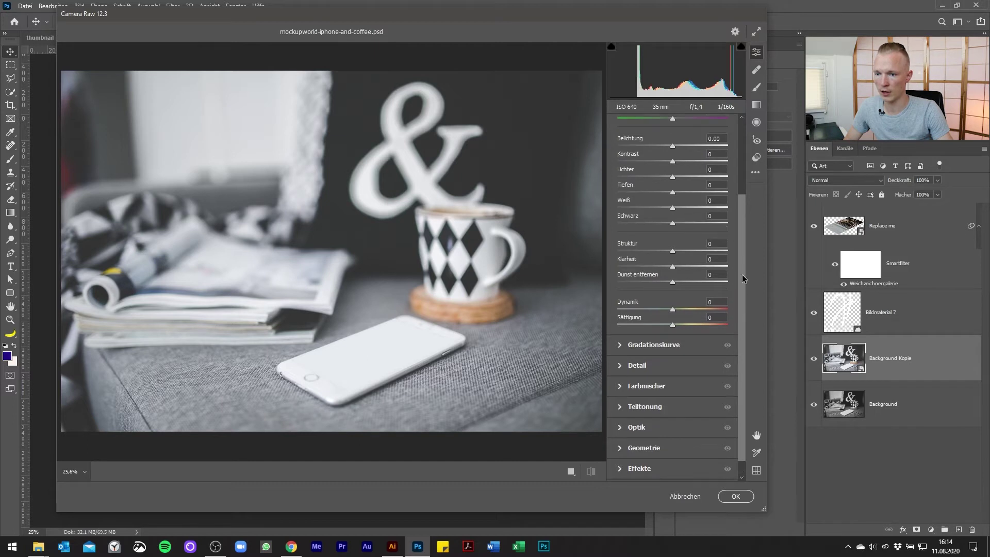
pyautogui.moveTo(673, 309); pyautogui.dragTo(627, 309)
pyautogui.click(644, 324)
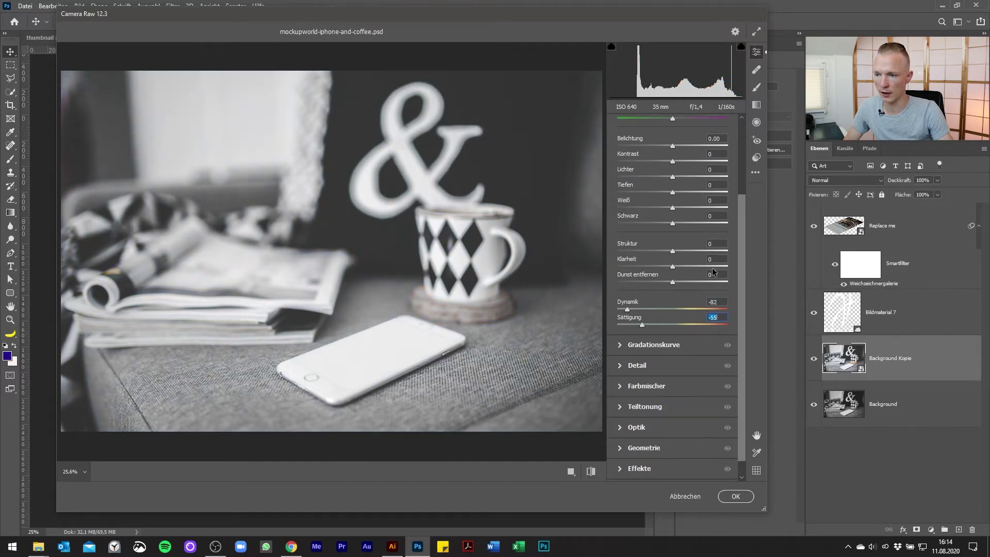
pyautogui.scroll(5, 713, 271)
pyautogui.moveTo(673, 248); pyautogui.dragTo(664, 248)
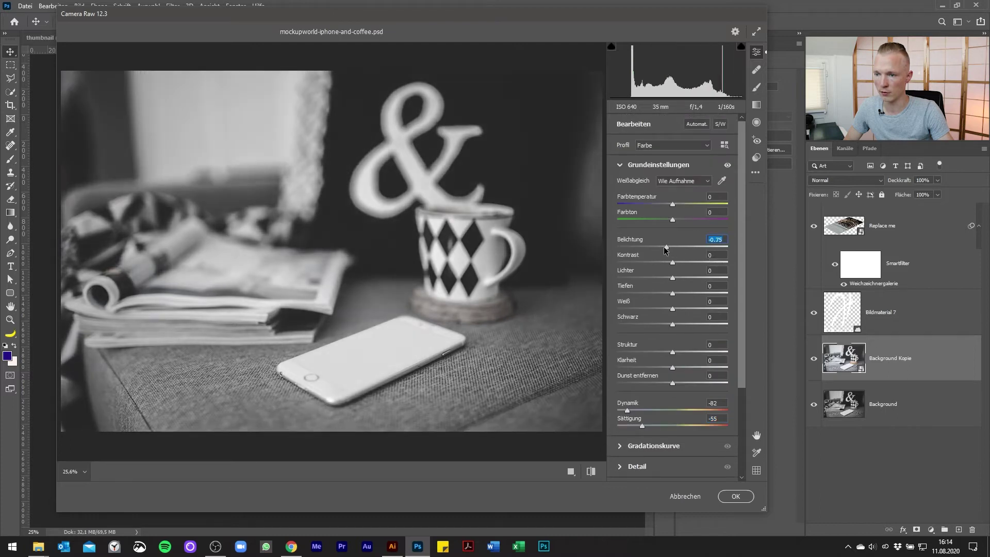
pyautogui.click(738, 498)
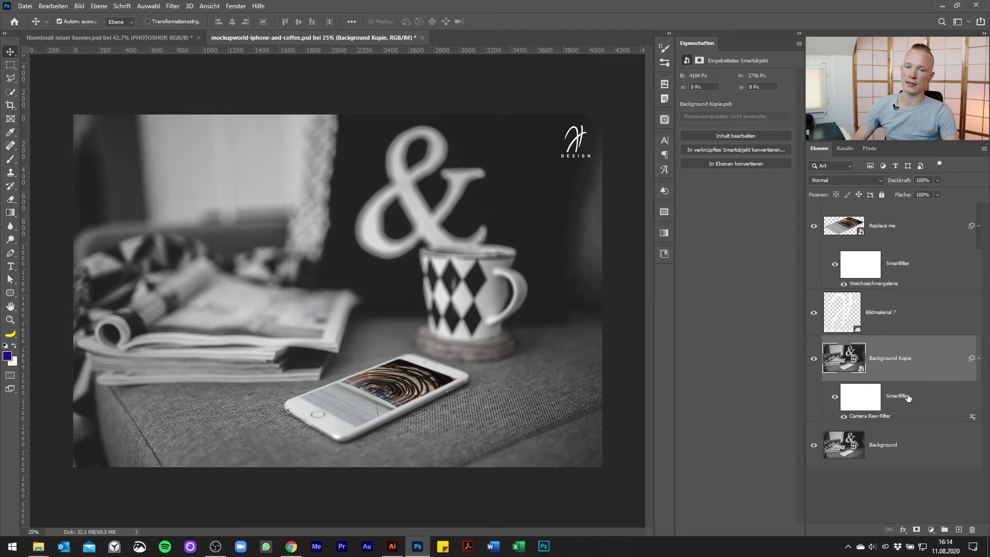
pyautogui.click(921, 451)
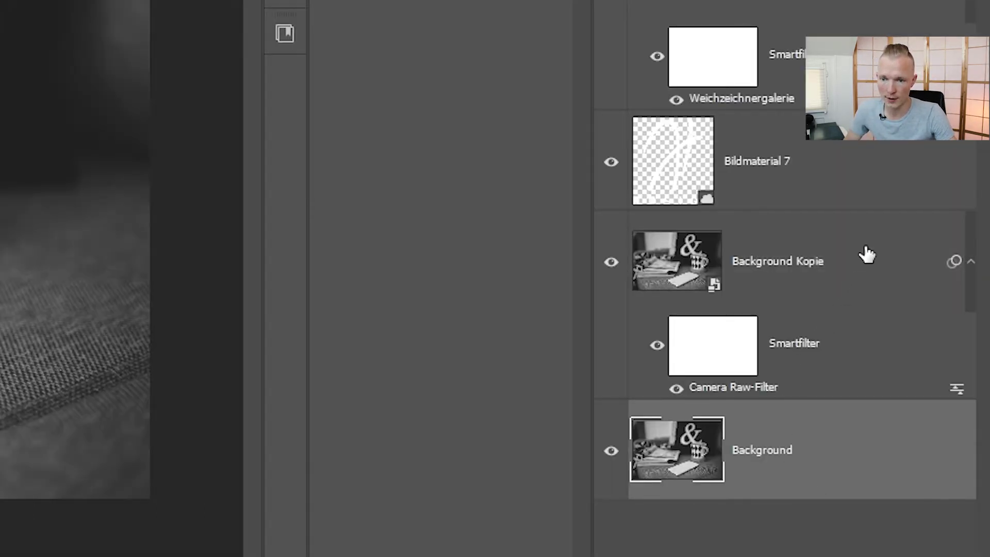
pyautogui.click(866, 255)
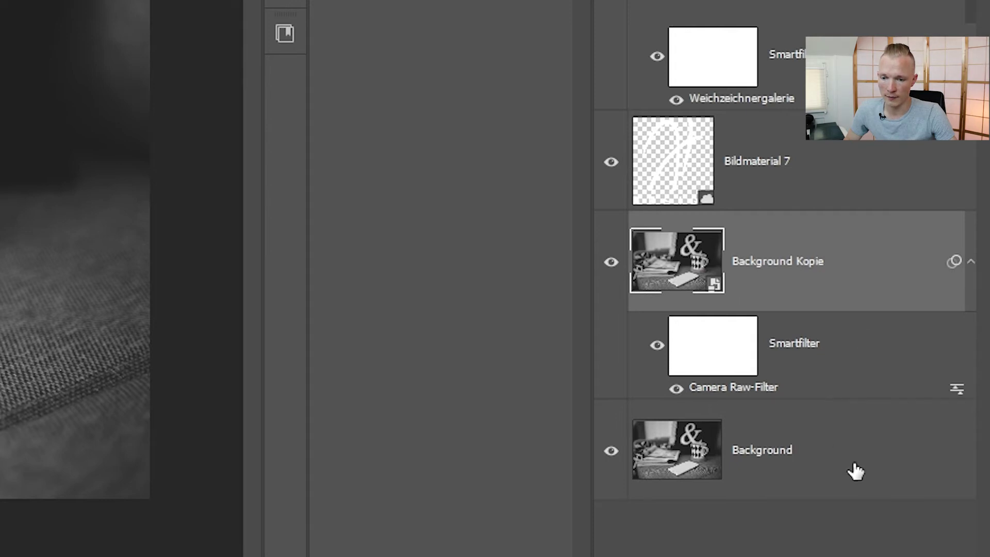
pyautogui.click(851, 468)
pyautogui.click(836, 349)
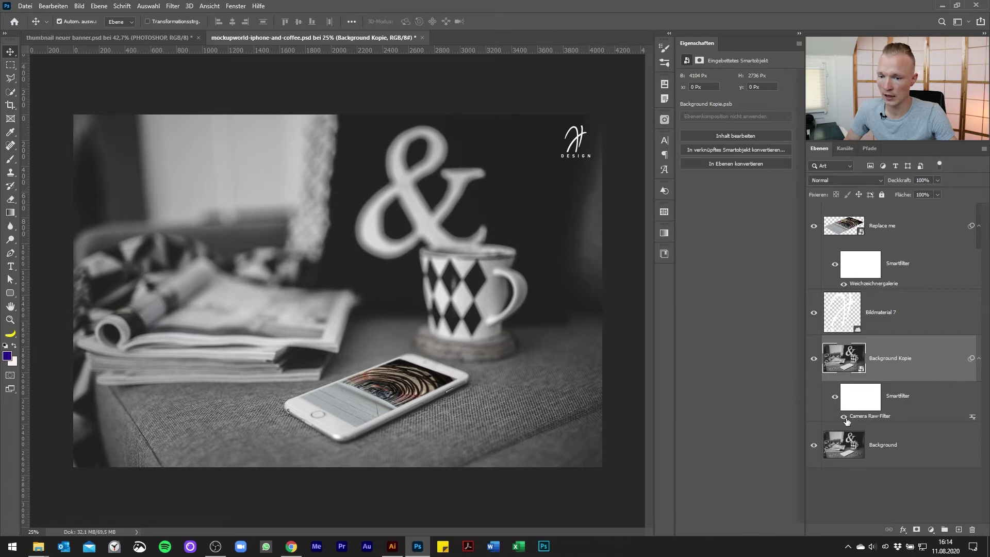
pyautogui.click(844, 417)
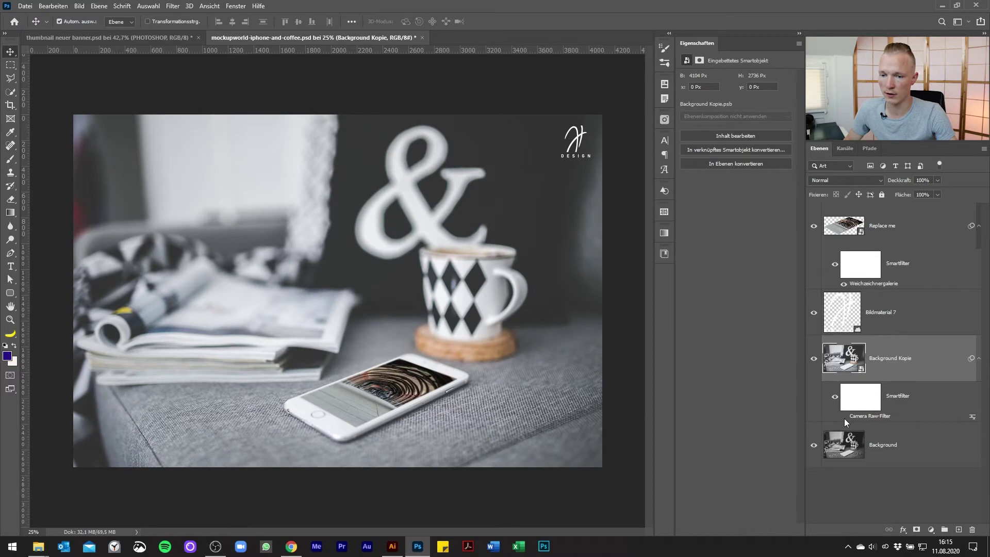
pyautogui.click(844, 417)
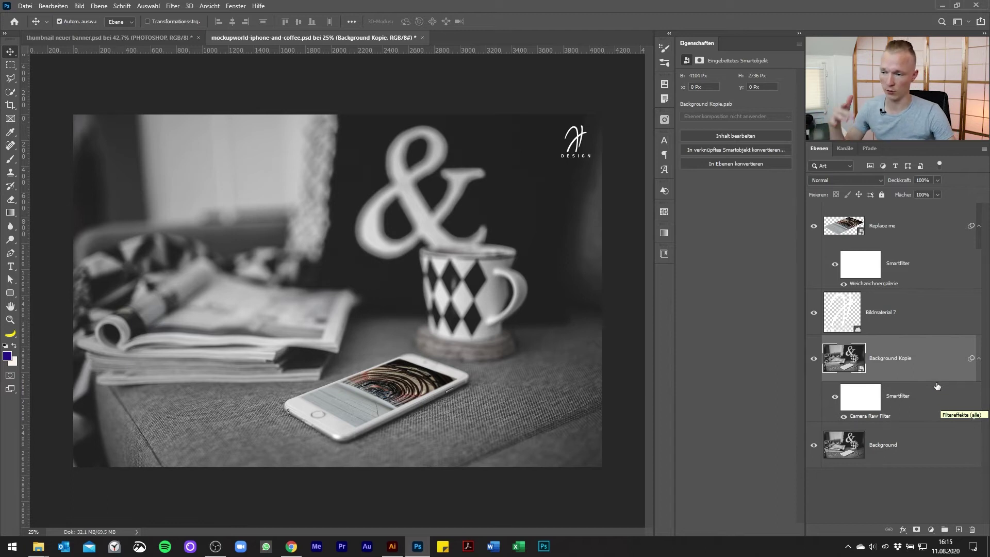
# Step: Select the smart filter mask and marquee the right half of the photo
pyautogui.doubleClick(891, 415)
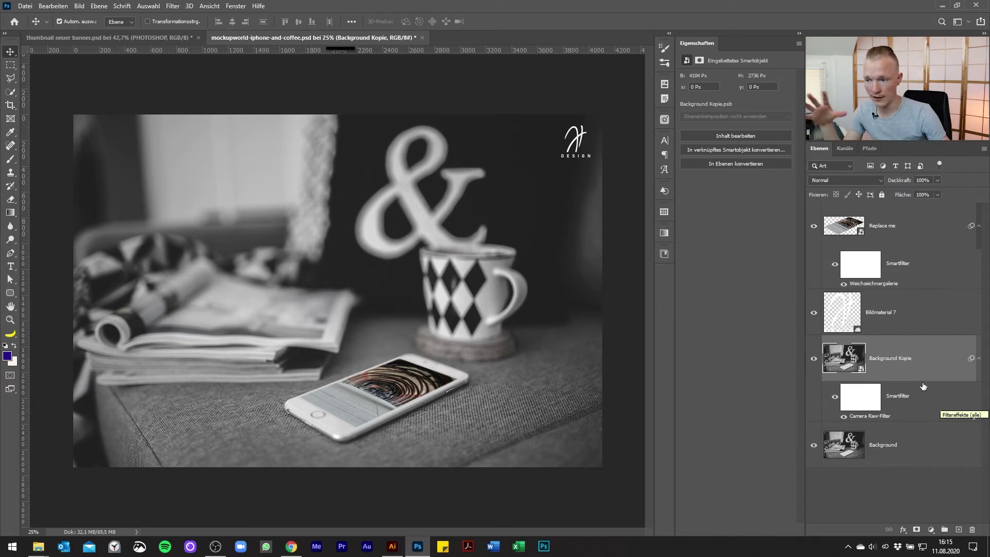
pyautogui.click(877, 407)
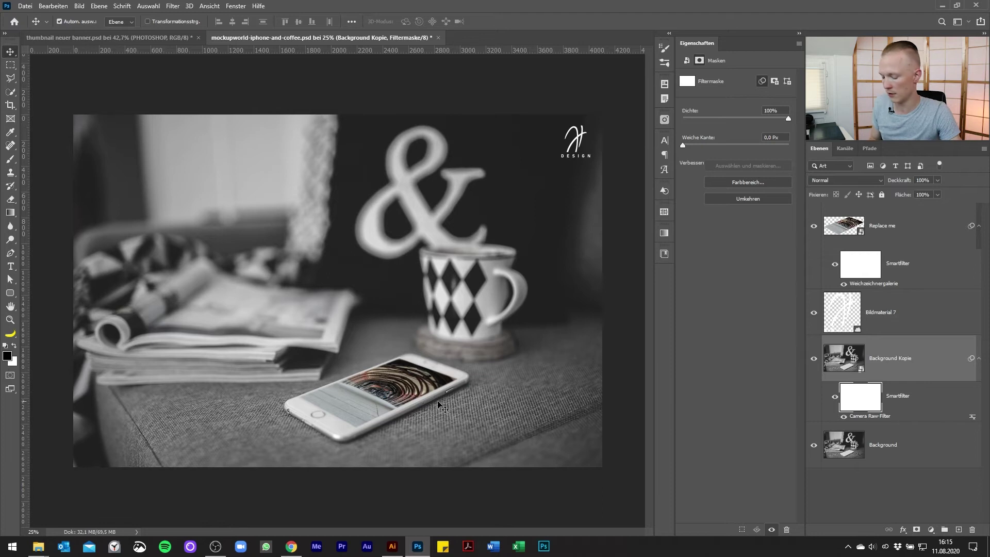
pyautogui.press('m')
pyautogui.moveTo(613, 106)
pyautogui.mouseDown()
pyautogui.moveTo(302, 483)
pyautogui.moveTo(324, 344)
pyautogui.moveTo(307, 280)
pyautogui.mouseUp()
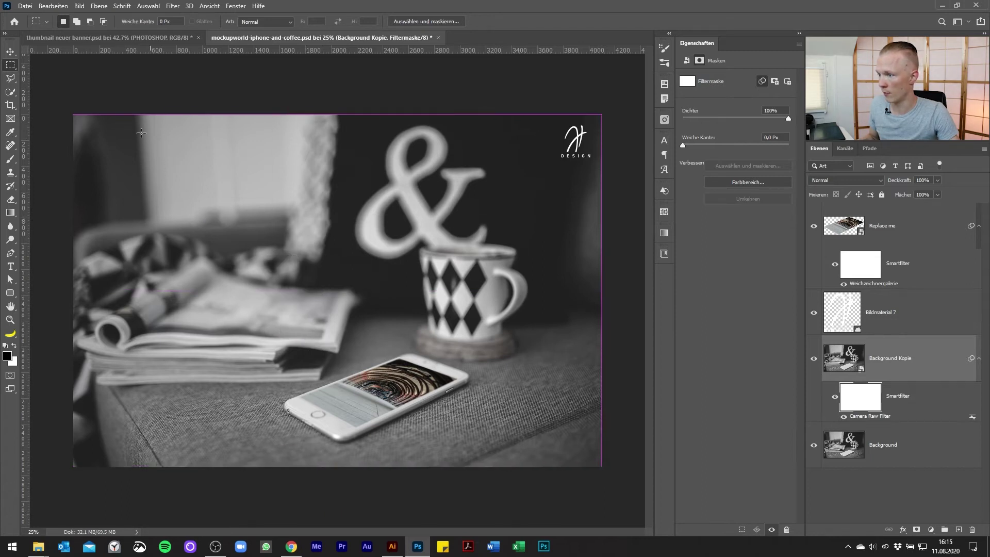
pyautogui.moveTo(601, 114)
pyautogui.mouseDown()
pyautogui.moveTo(563, 198)
pyautogui.moveTo(341, 512)
pyautogui.mouseUp()
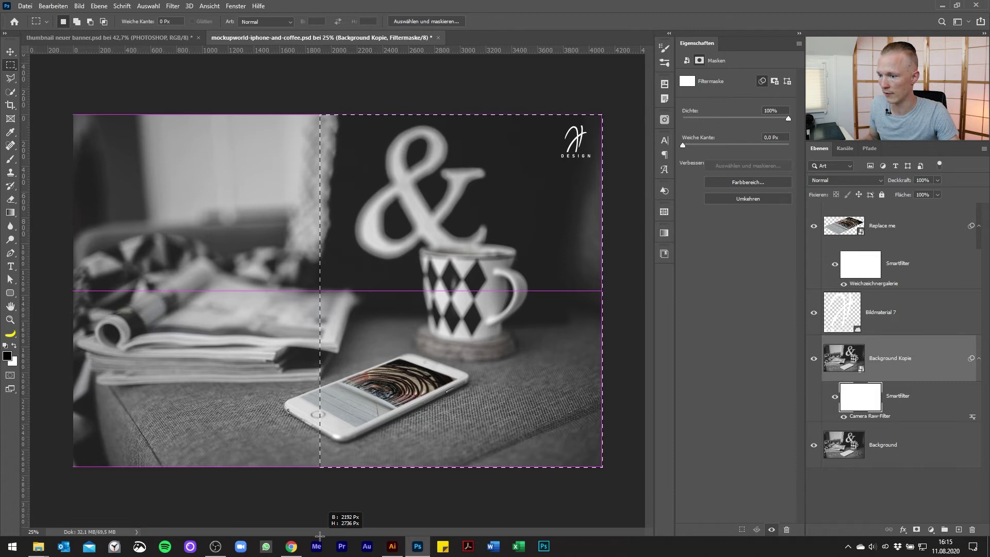
pyautogui.moveTo(341, 512); pyautogui.dragTo(339, 512)
pyautogui.click(339, 512)
# Step: Fill the masked selection with the black foreground colour, restoring colour on the right
pyautogui.rightClick(458, 257)
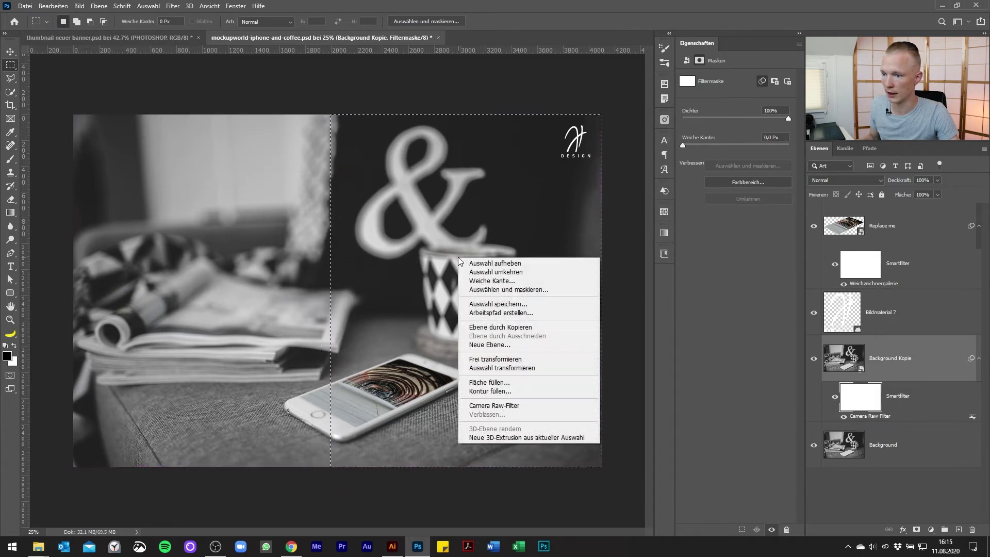
pyautogui.click(512, 383)
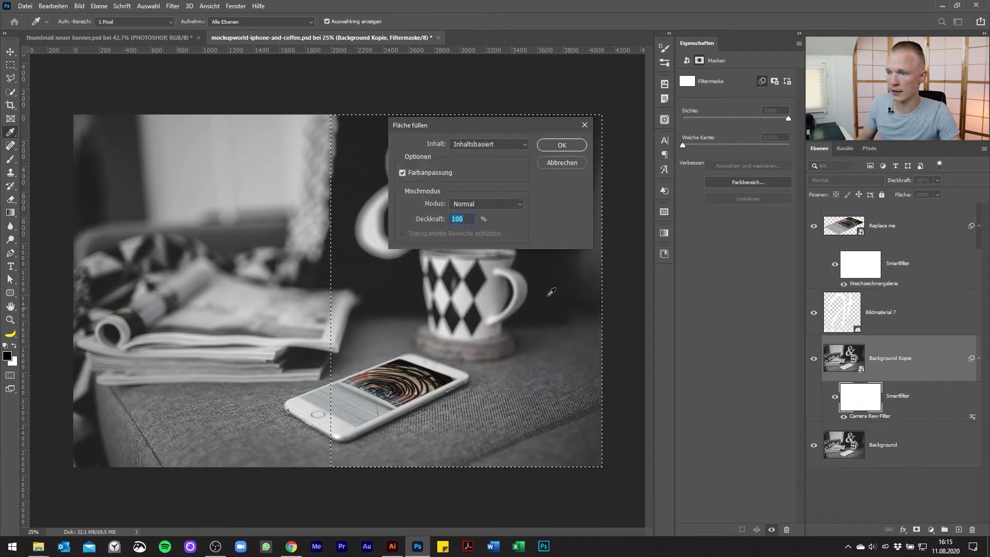
pyautogui.click(509, 145)
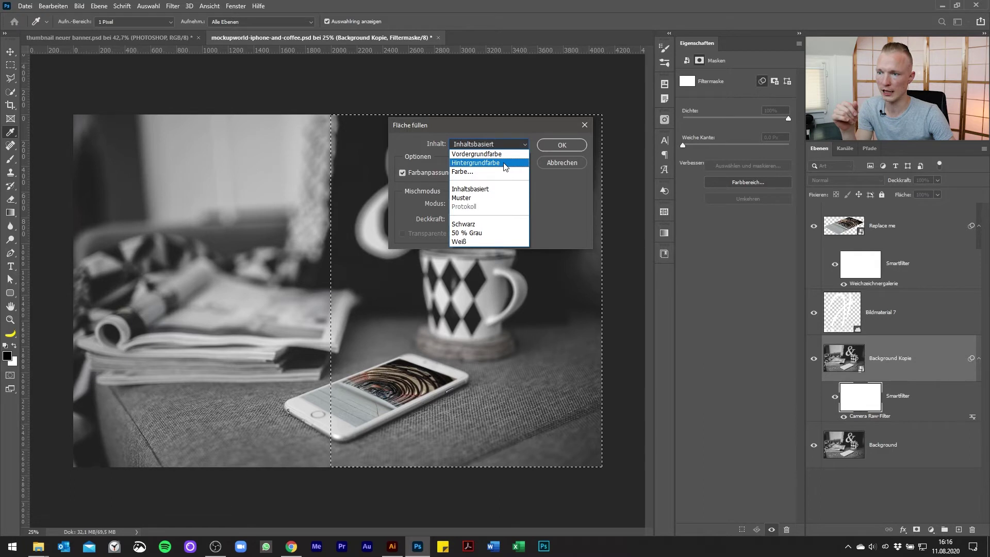
pyautogui.click(493, 154)
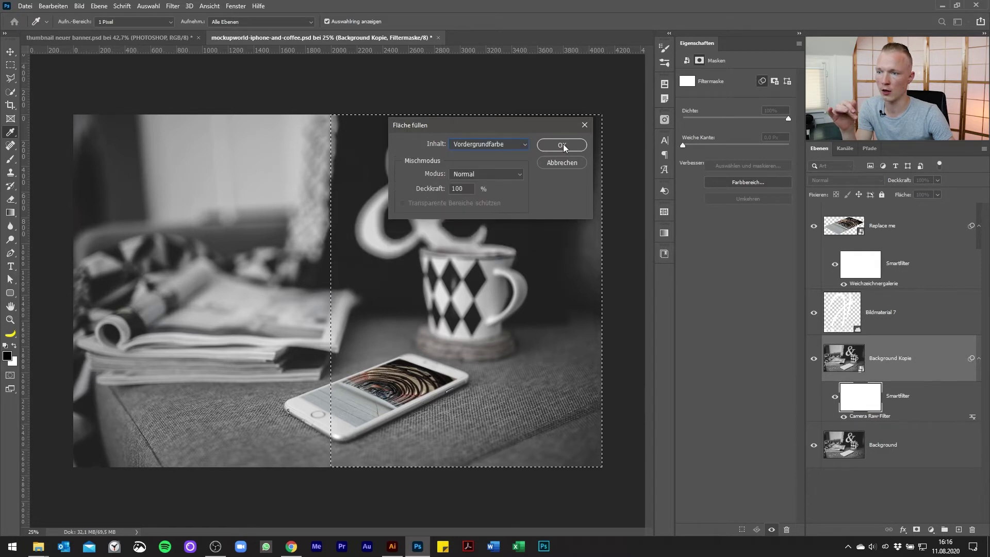
pyautogui.click(563, 144)
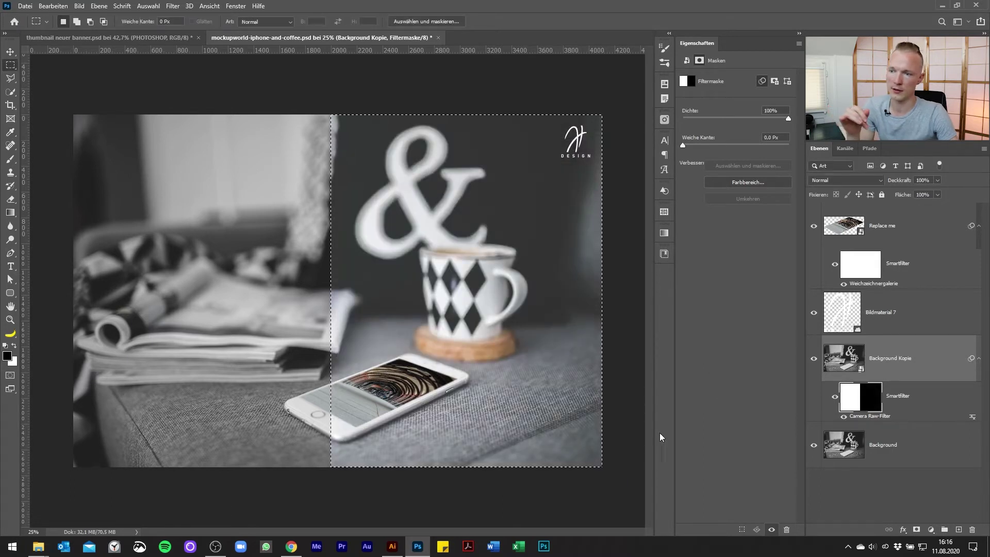
pyautogui.hotkey('ctrl', 'd')
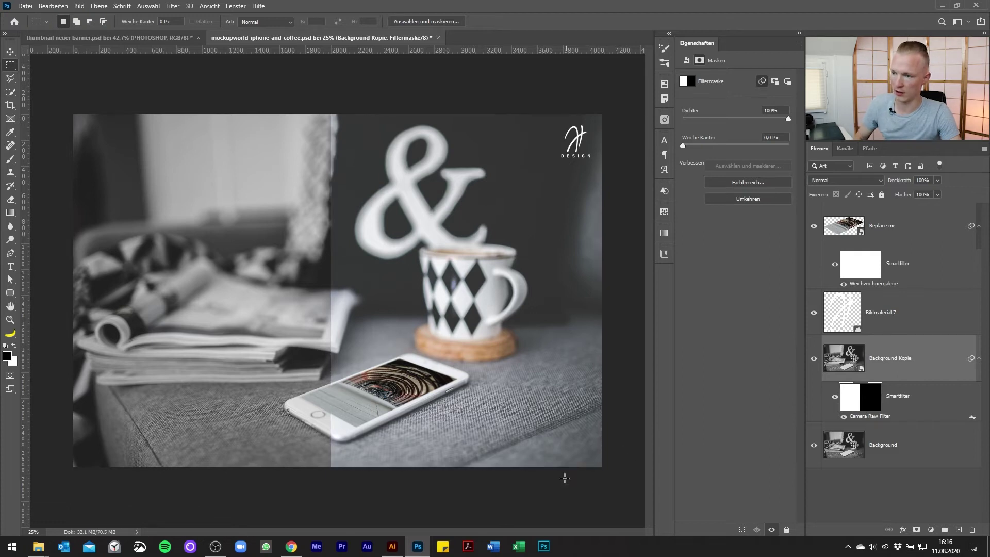
pyautogui.press('v')
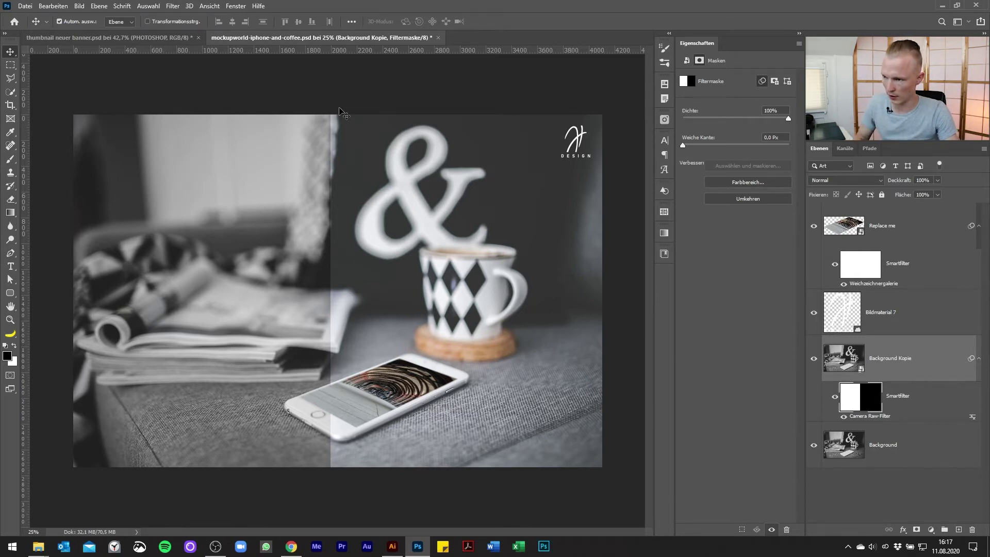
pyautogui.press('b')
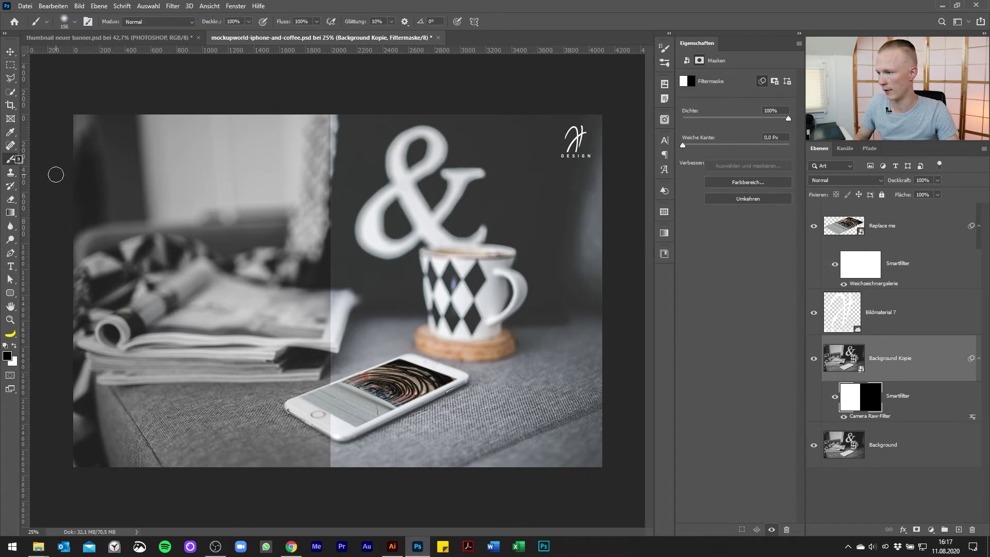
# Step: Enlarge the soft brush to about 1748 px and paint along the split on the Camera Raw mask
pyautogui.press('b')
pyautogui.keyDown('alt'); pyautogui.rightClick(318, 242); pyautogui.keyUp('alt')
pyautogui.moveTo(318, 242)
pyautogui.mouseDown()
pyautogui.moveTo(574, 228)
pyautogui.moveTo(322, 251)
pyautogui.moveTo(320, 380)
pyautogui.moveTo(331, 206)
pyautogui.moveTo(422, 159)
pyautogui.mouseUp()
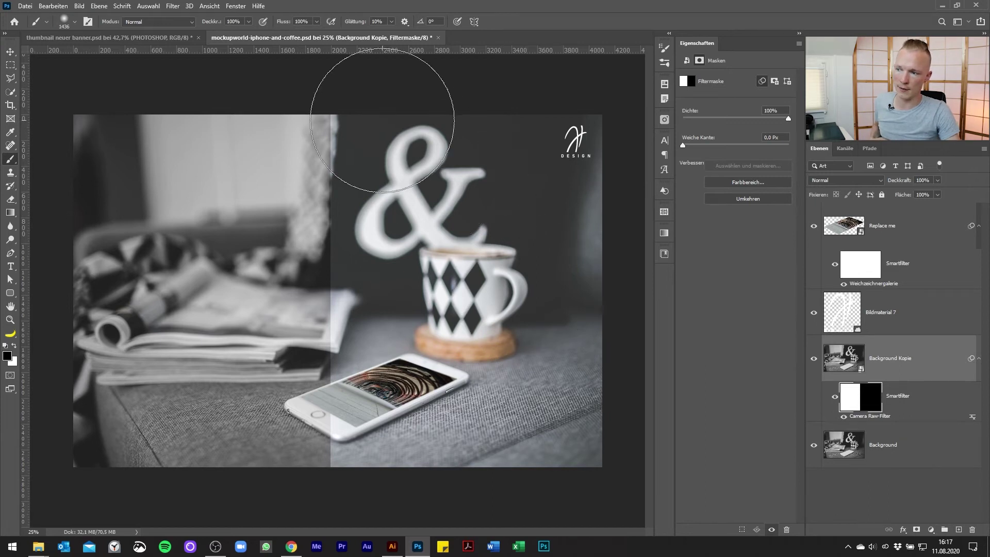
pyautogui.moveTo(361, 269); pyautogui.dragTo(342, 542)
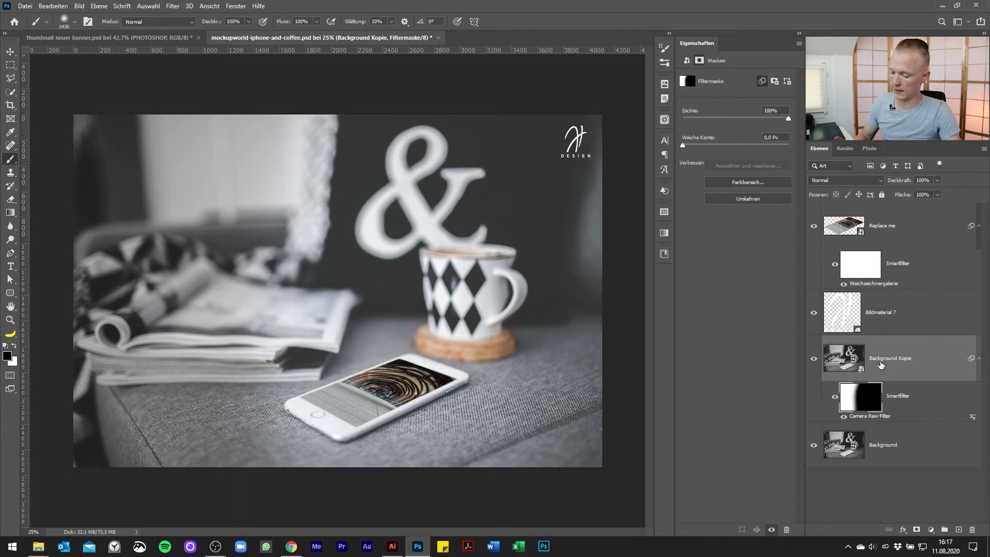
# Step: Invert the Camera Raw smart filter mask with Umkehren
pyautogui.rightClick(865, 402)
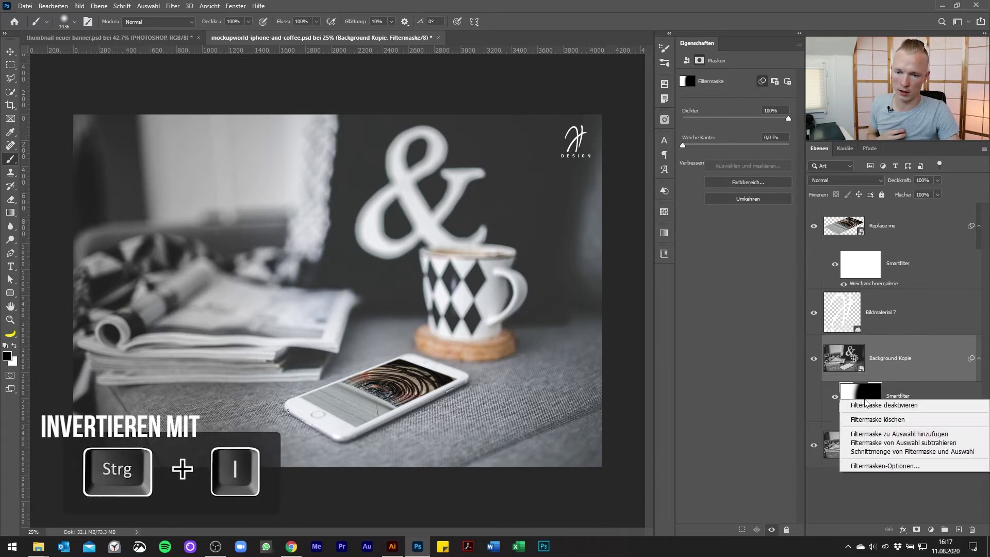
pyautogui.press('Escape')
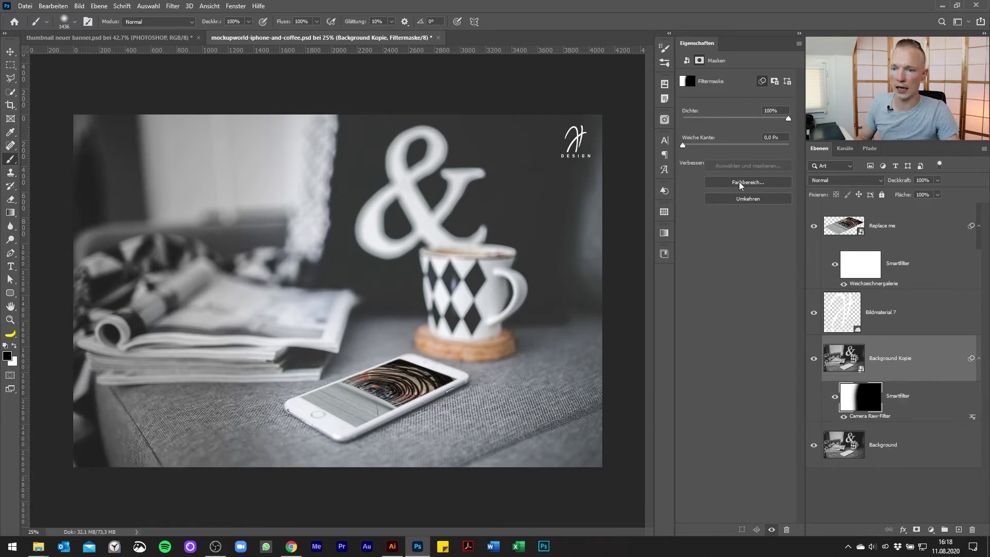
pyautogui.click(744, 200)
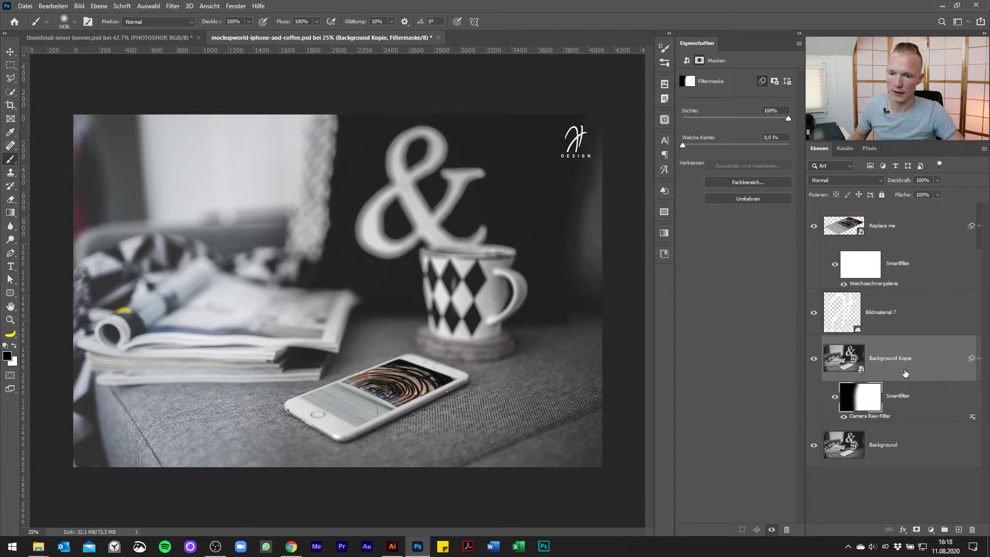
# Step: Turn off the Camera Raw filter, hide Background Kopie, and select the Replace me layer
pyautogui.click(835, 398)
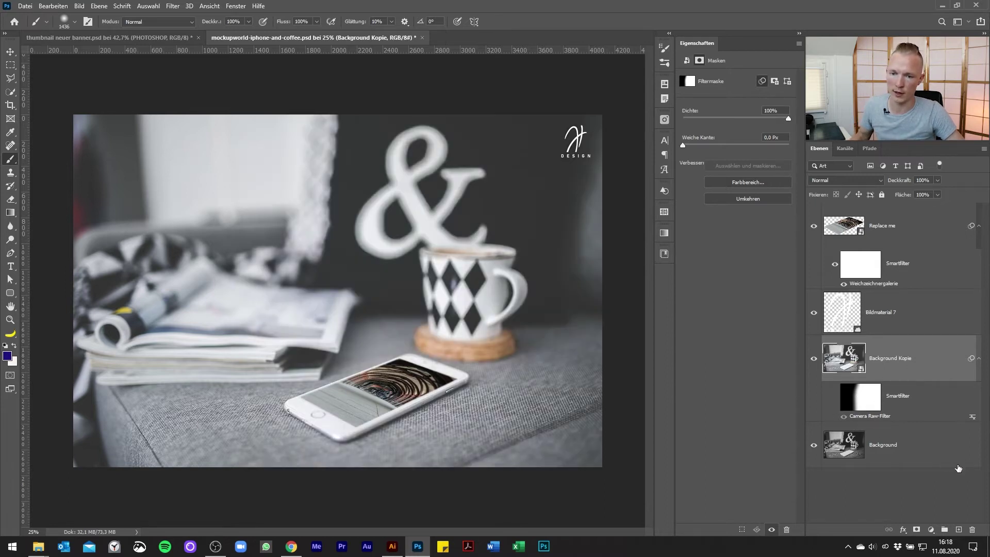
pyautogui.click(929, 459)
pyautogui.click(814, 360)
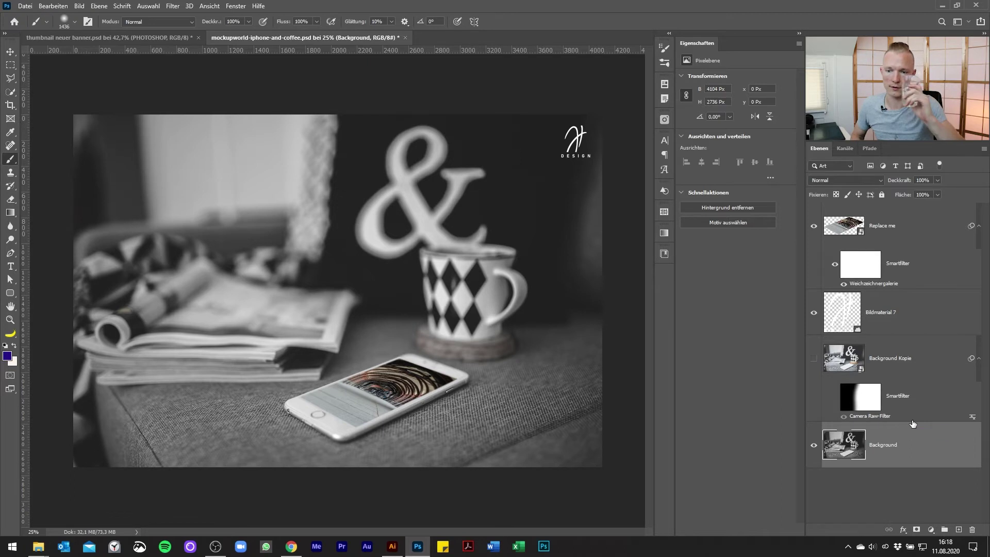
pyautogui.press('v')
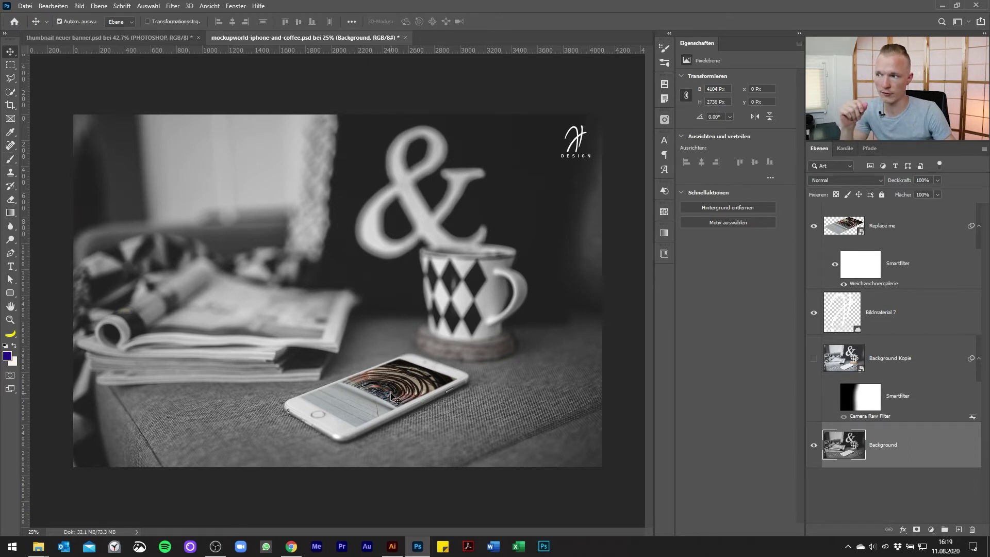
pyautogui.click(375, 405)
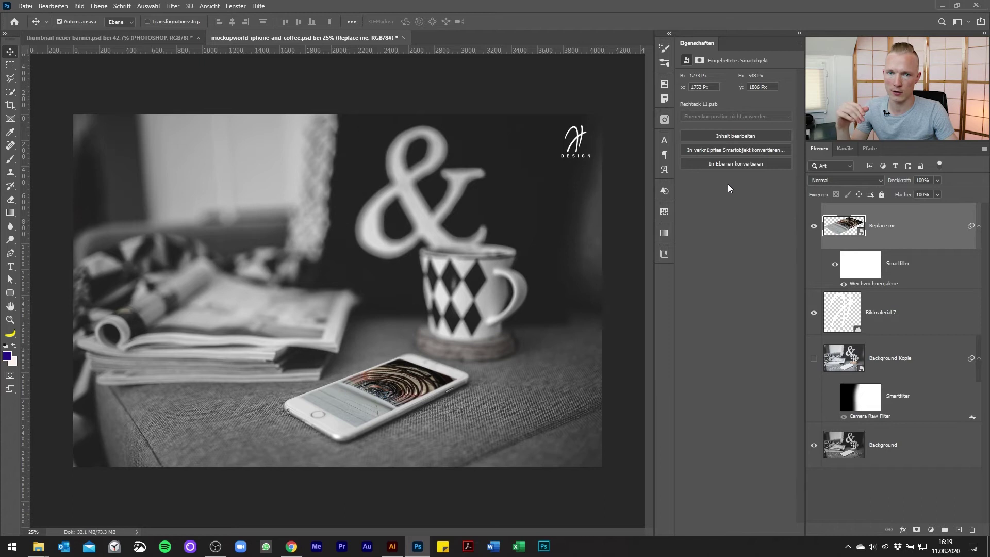
# Step: Toggle the Libraries panel, leaving saved assets such as Bildmaterial 7 listed
pyautogui.click(664, 254)
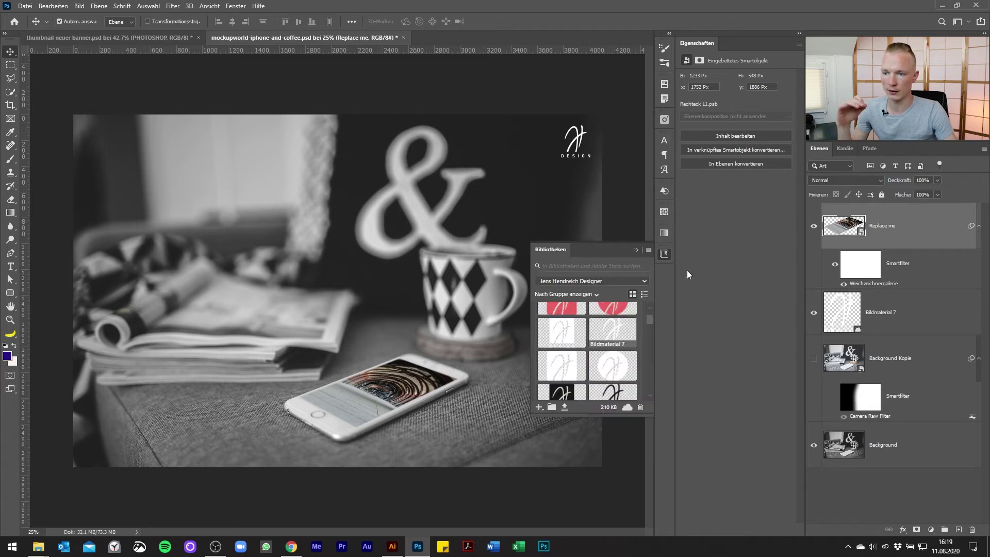
pyautogui.click(537, 284)
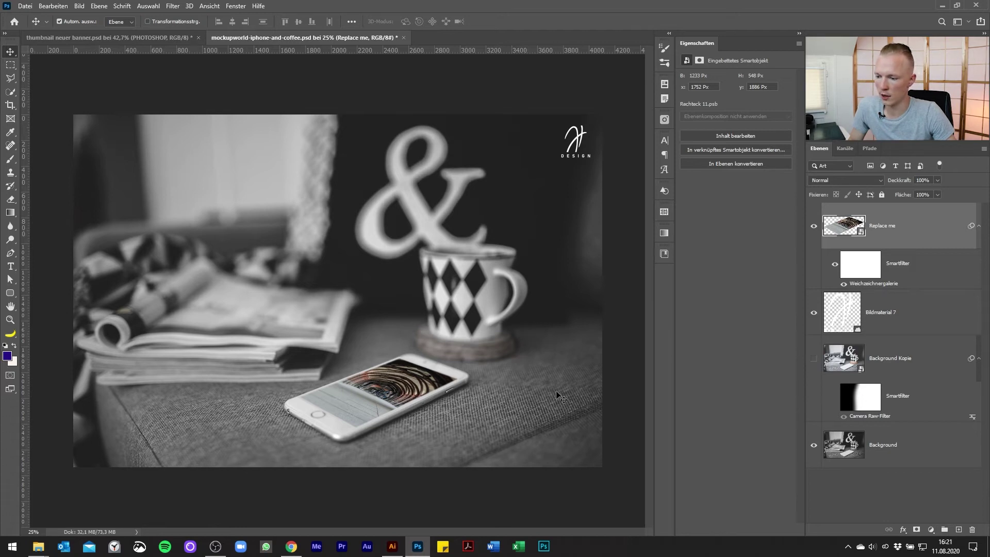
# Step: Nudge the headset logo slightly lower in Illustrator, switching between Illustrator and Photoshop
pyautogui.click(392, 547)
pyautogui.click(602, 285)
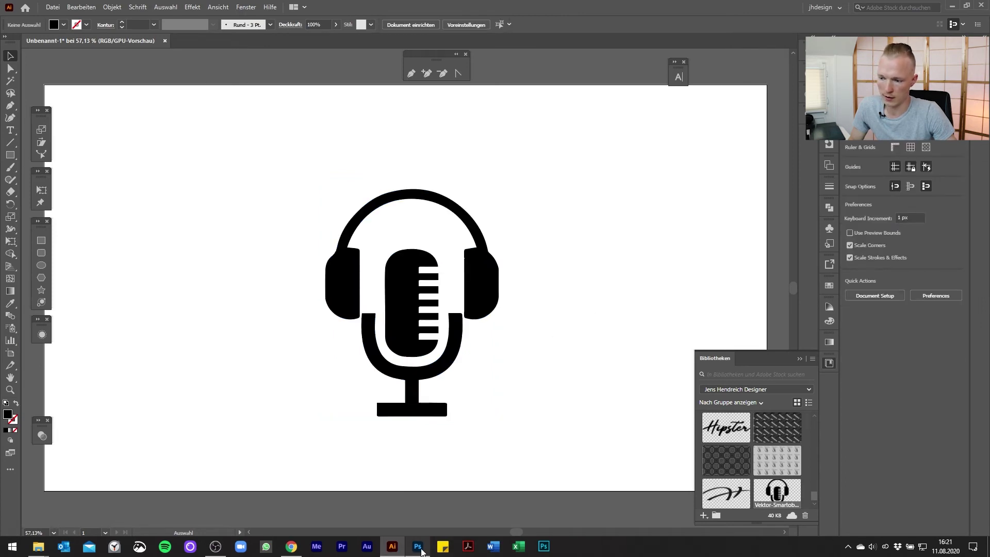
pyautogui.click(419, 548)
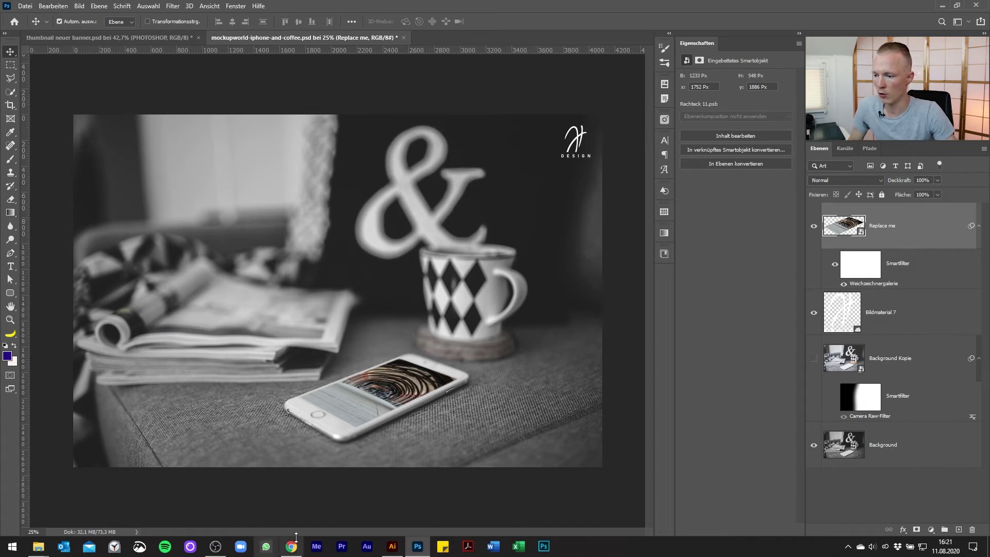
pyautogui.click(392, 548)
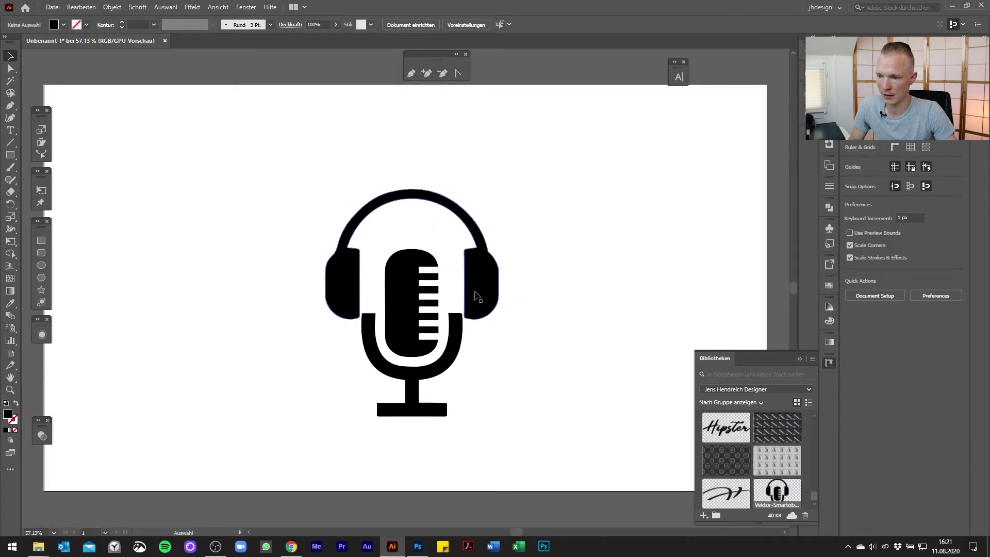
pyautogui.moveTo(494, 282); pyautogui.dragTo(473, 296)
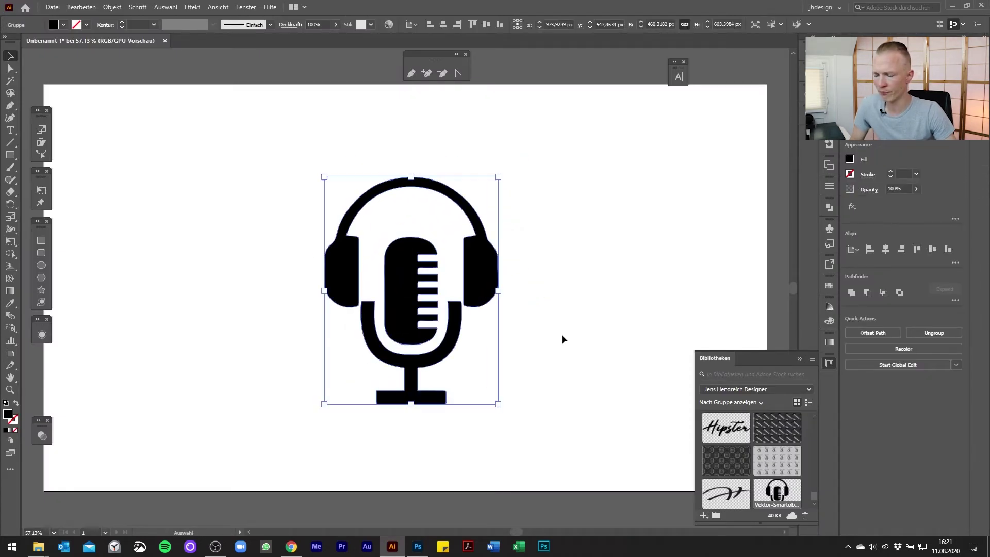
pyautogui.click(566, 378)
pyautogui.click(417, 553)
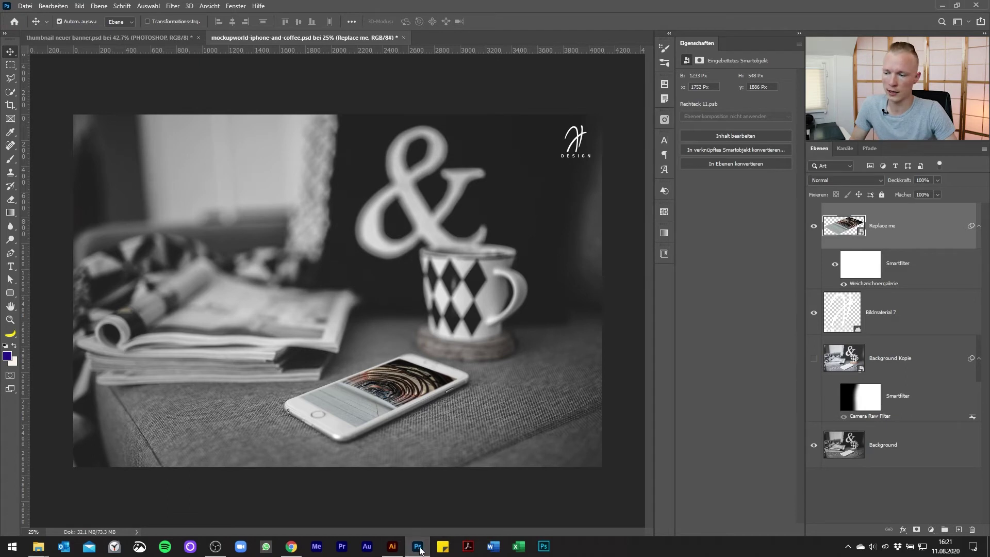
# Step: Drag the headset logo from Illustrator onto the Photoshop canvas as a vector smart object
pyautogui.moveTo(392, 546)
pyautogui.click(395, 553)
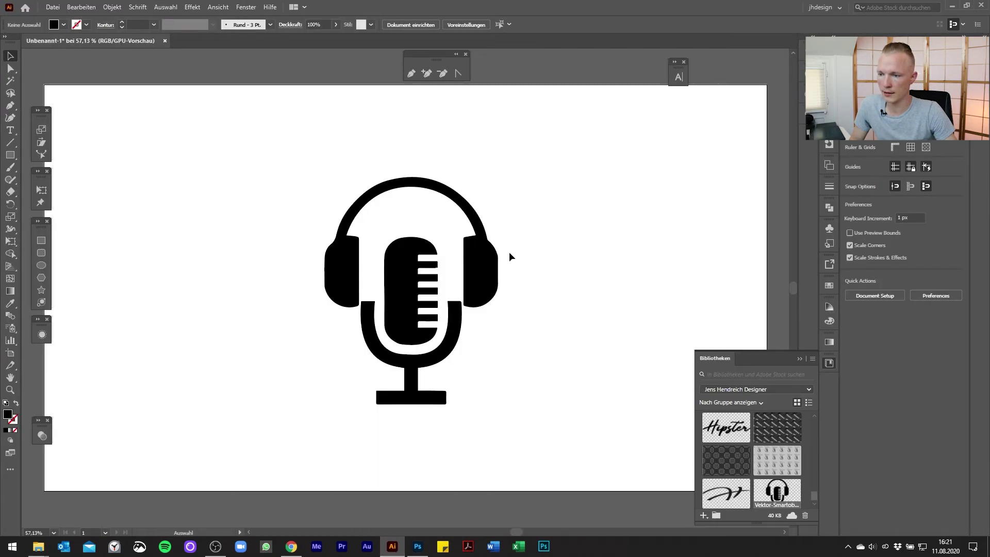
pyautogui.moveTo(483, 295)
pyautogui.mouseDown()
pyautogui.moveTo(466, 388)
pyautogui.moveTo(409, 467)
pyautogui.mouseUp()
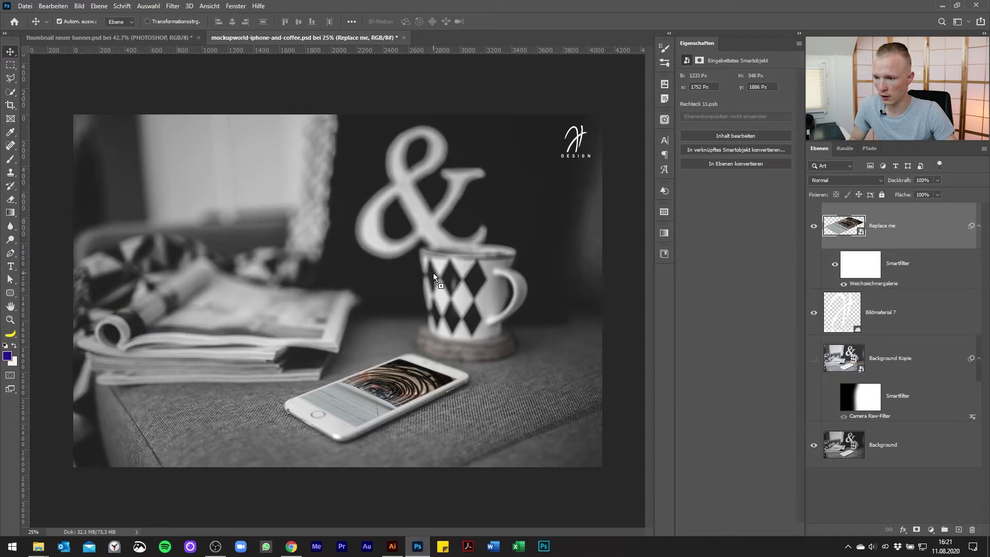
pyautogui.moveTo(433, 276); pyautogui.dragTo(433, 276)
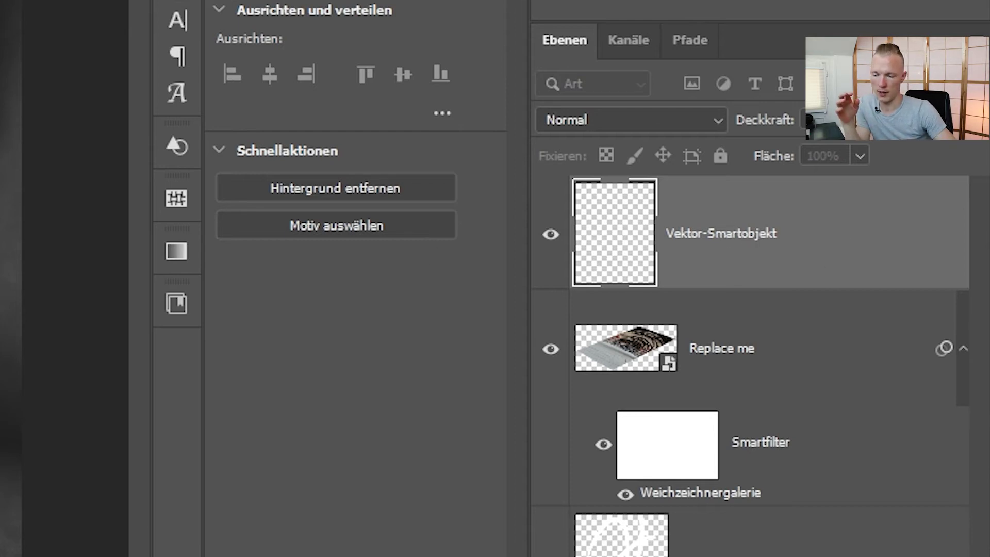
# Step: Commit the headset icon, move it lower right beside the phone, and open it in Illustrator
pyautogui.press('Return')
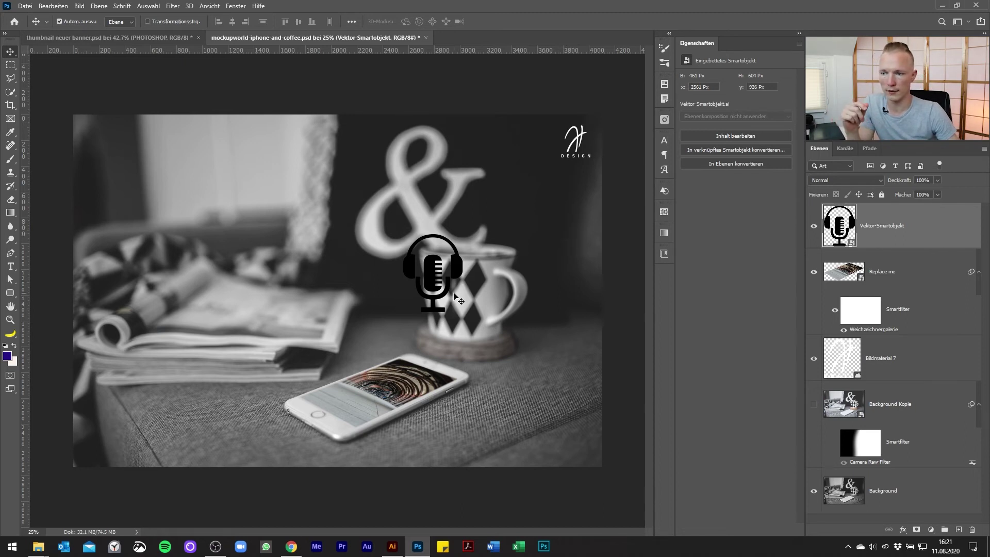
pyautogui.moveTo(432, 293); pyautogui.dragTo(548, 426)
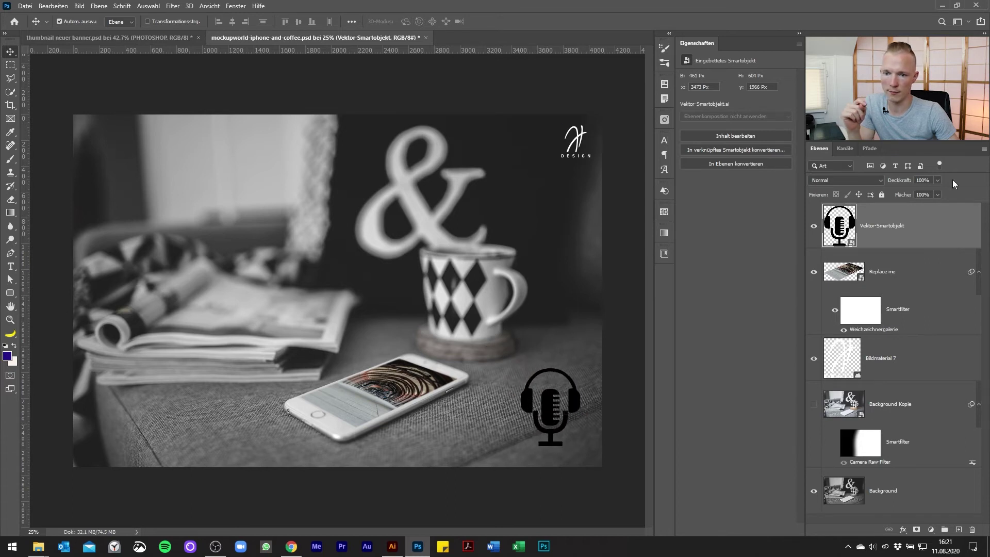
pyautogui.doubleClick(839, 227)
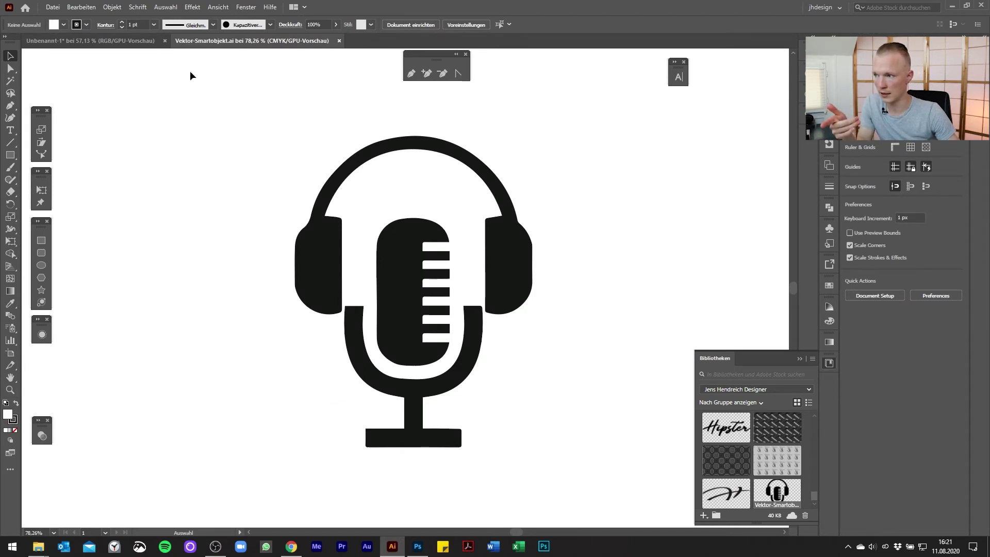
pyautogui.click(129, 41)
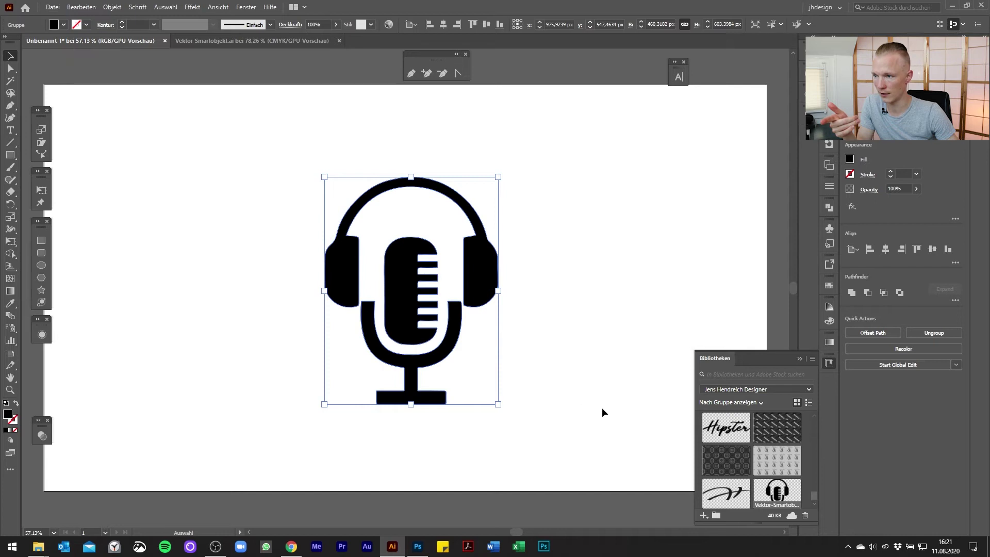
pyautogui.click(269, 43)
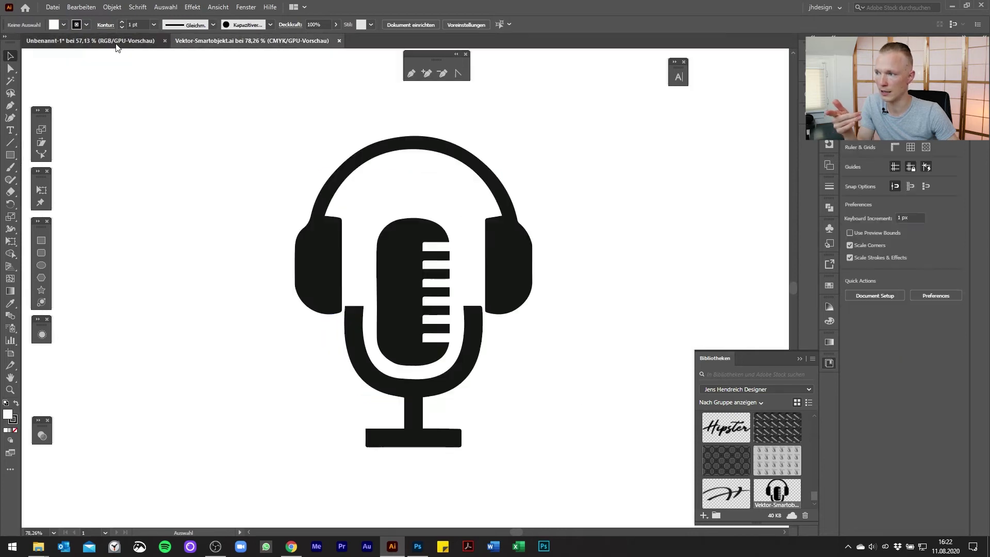
pyautogui.click(117, 45)
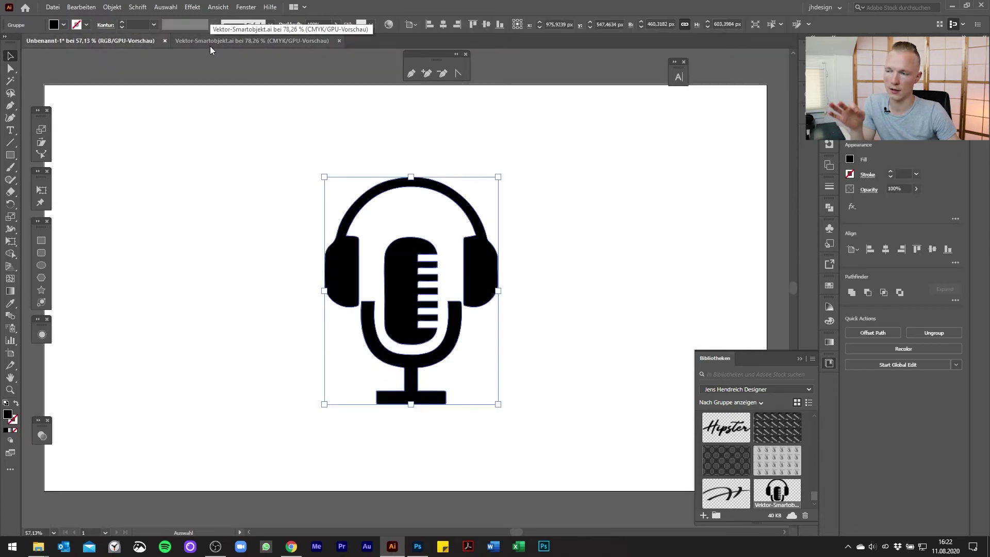
pyautogui.click(248, 39)
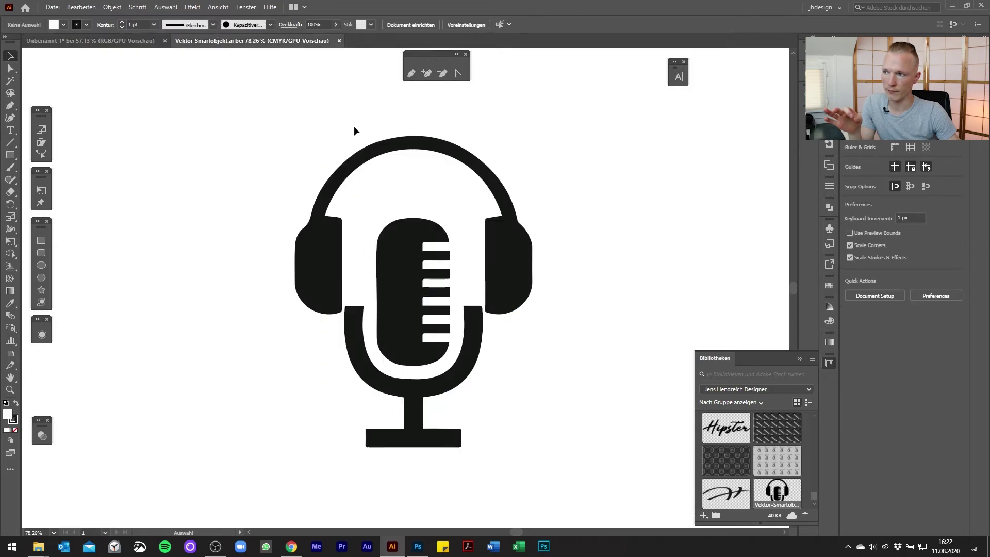
pyautogui.click(113, 40)
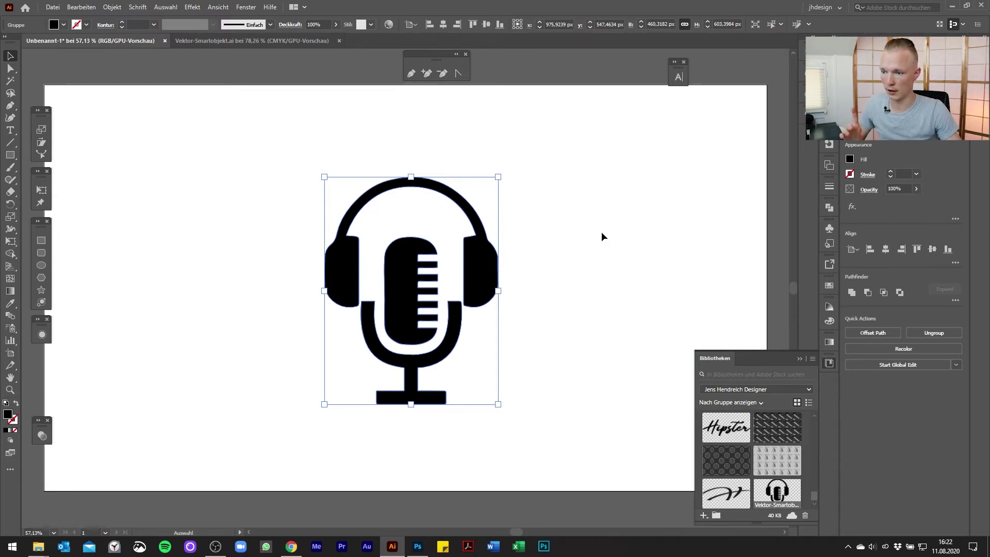
pyautogui.click(551, 382)
pyautogui.click(428, 332)
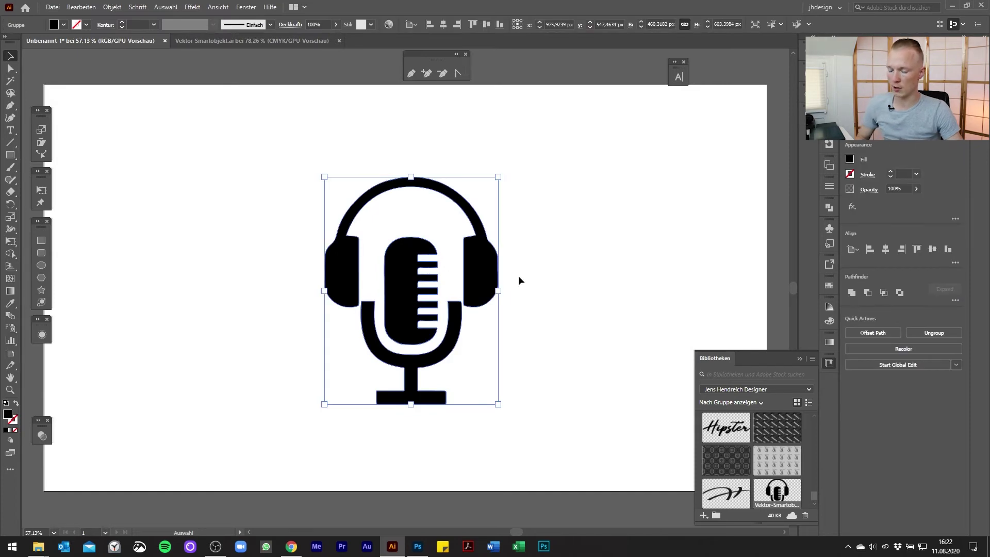
pyautogui.press('a')
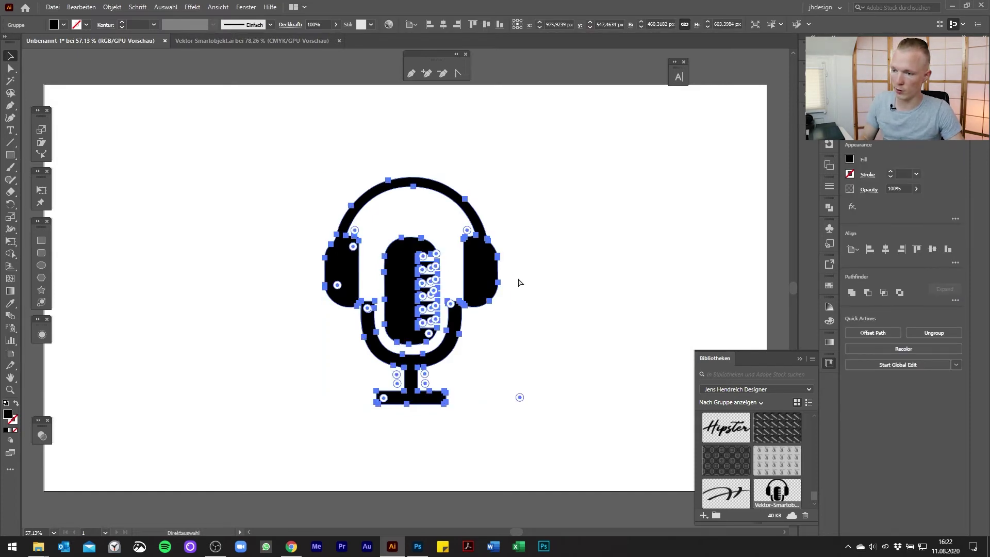
pyautogui.press('v')
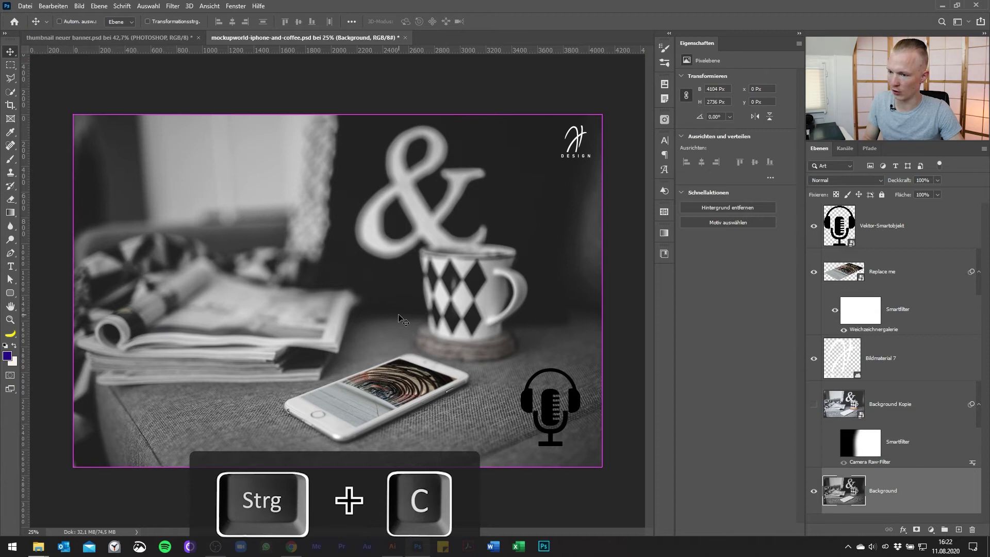
# Step: Paste the microphone as a Smart Objekt, also adding it to the current library
pyautogui.hotkey('ctrl', 'v')
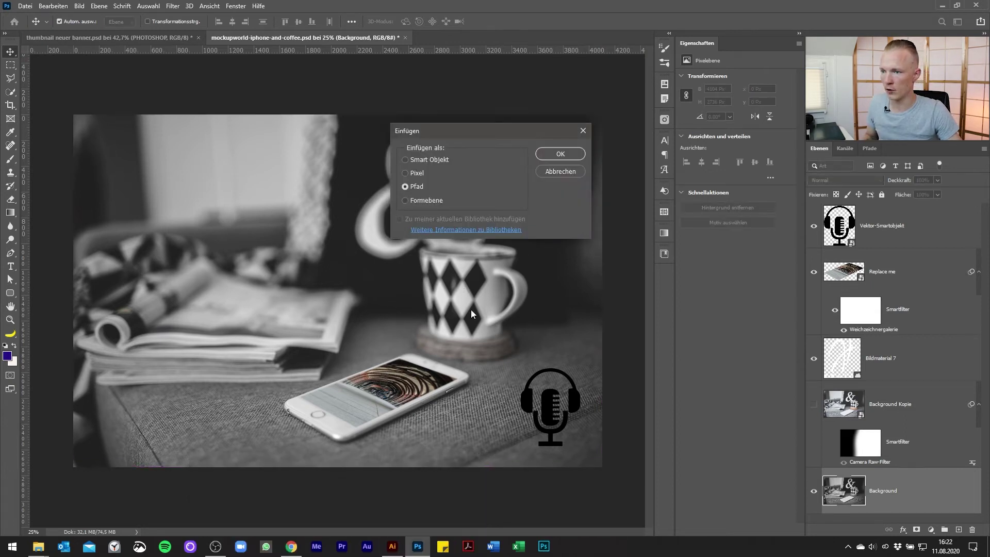
pyautogui.click(406, 160)
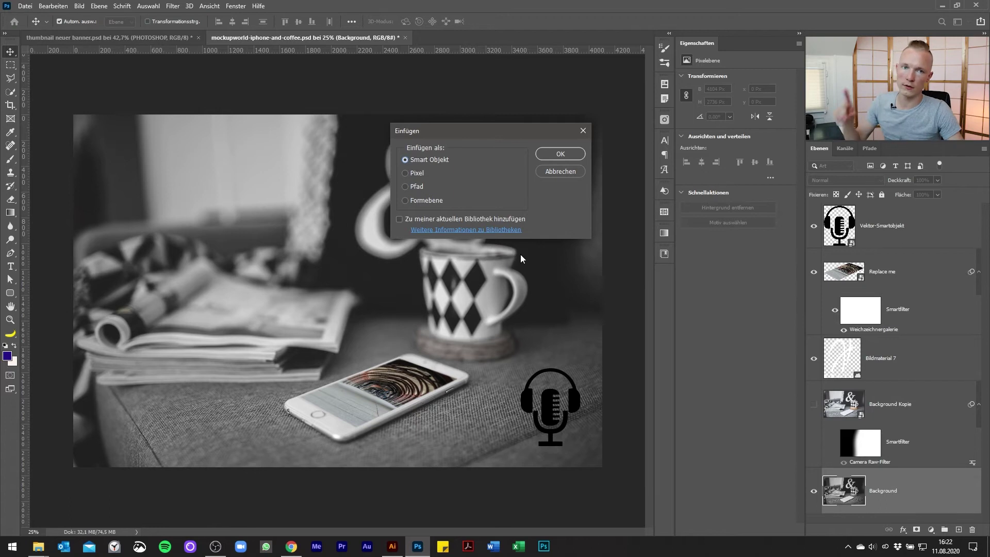
pyautogui.click(399, 219)
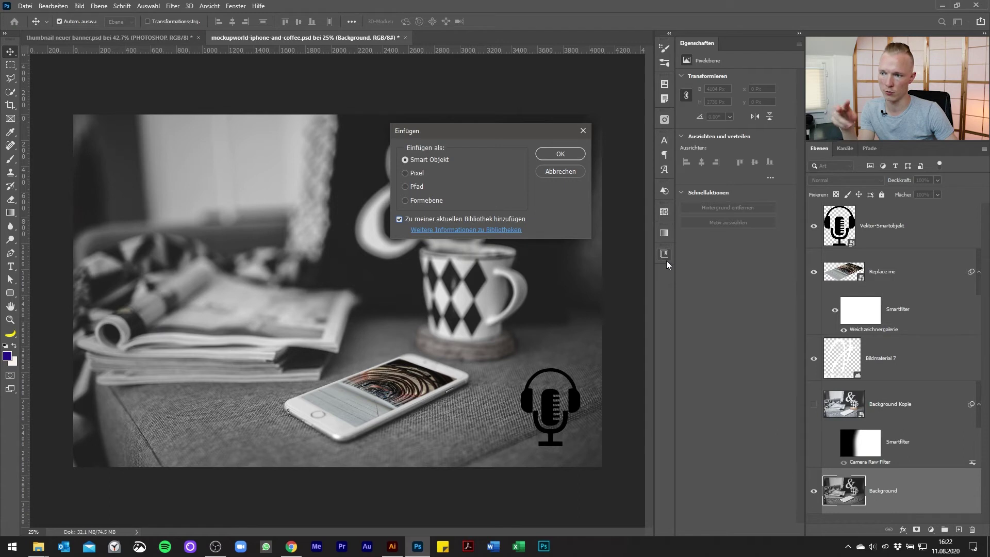
pyautogui.click(561, 154)
# Step: Commit the pasted microphone and move its layer up beneath the top microphone layer
pyautogui.press('Return')
pyautogui.moveTo(935, 490); pyautogui.dragTo(928, 257)
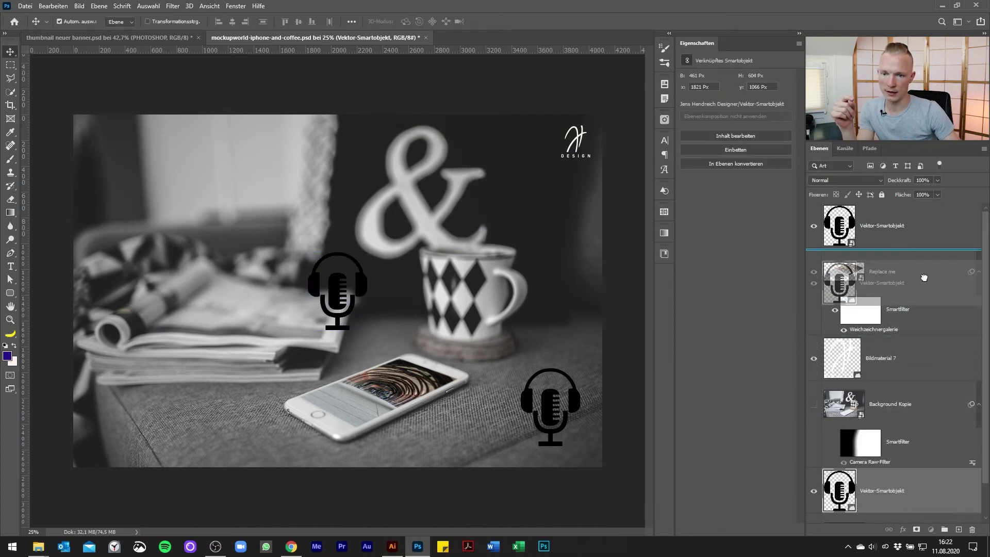
pyautogui.click(908, 235)
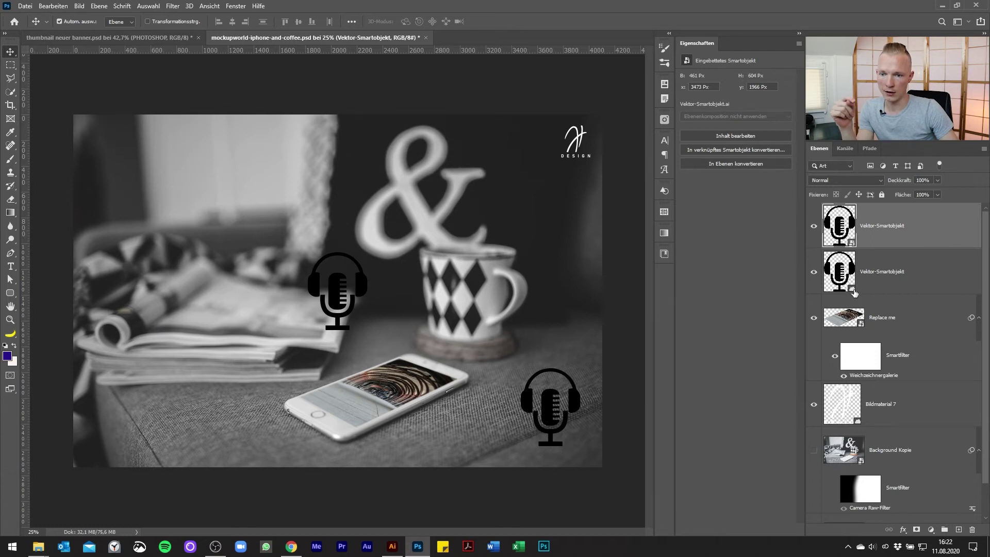
# Step: Delete the duplicate Vektor-Smartobjekt item from the Bibliotheken library
pyautogui.click(664, 254)
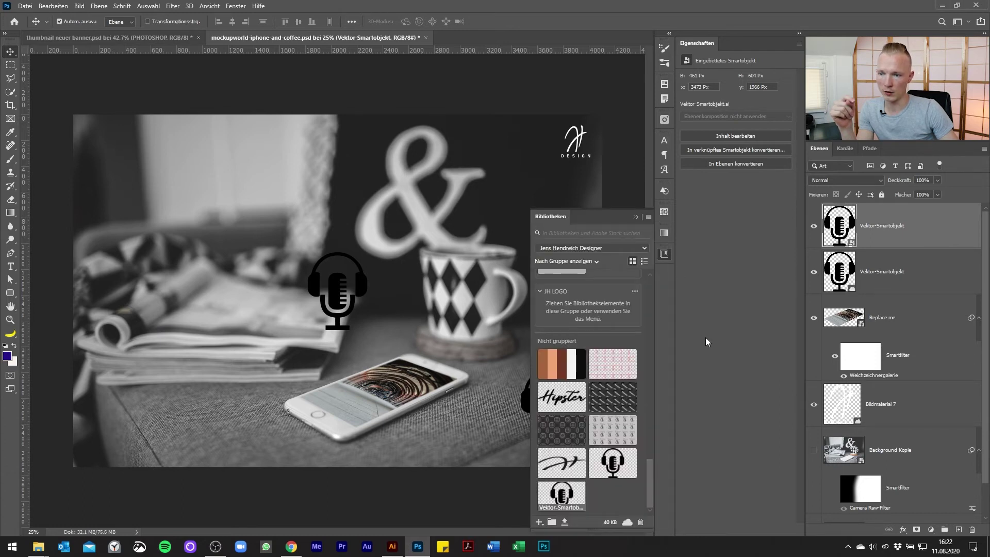
pyautogui.click(623, 466)
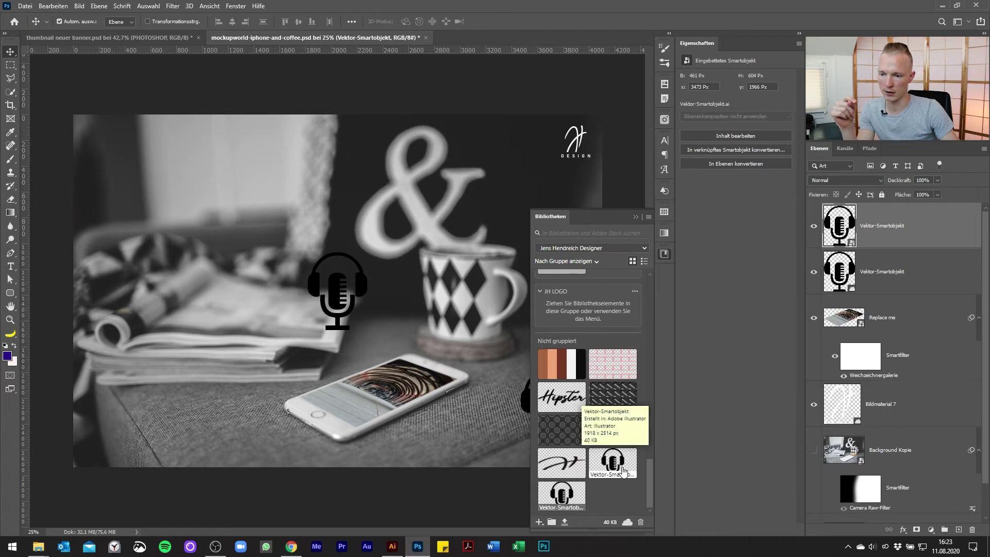
pyautogui.click(641, 522)
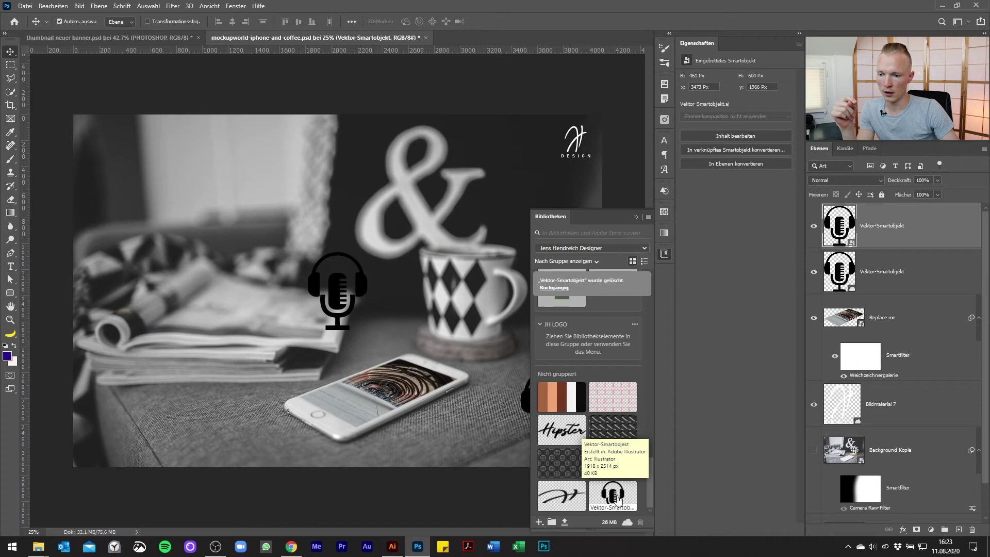
# Step: Delete both Vektor-Smartobjekt microphone layers
pyautogui.click(873, 285)
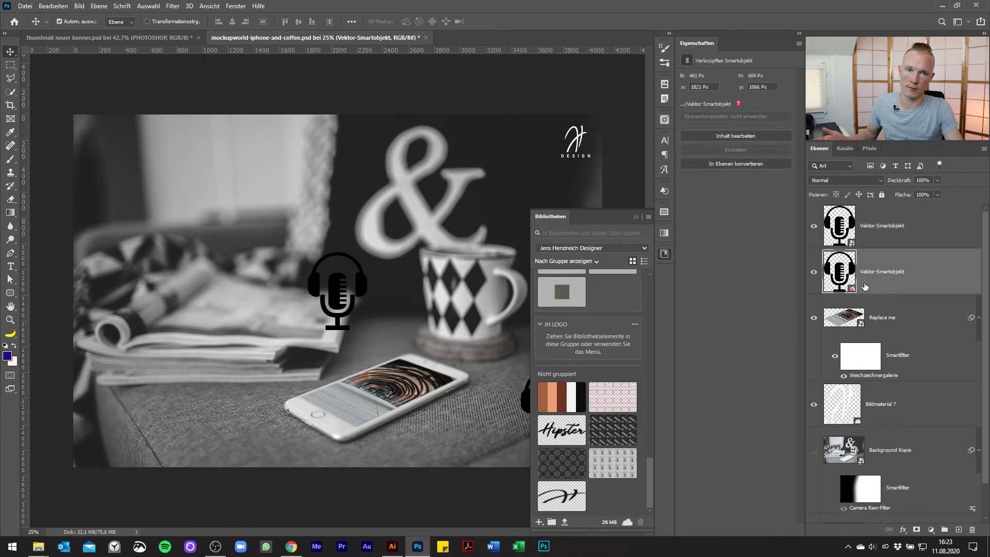
pyautogui.press('Delete')
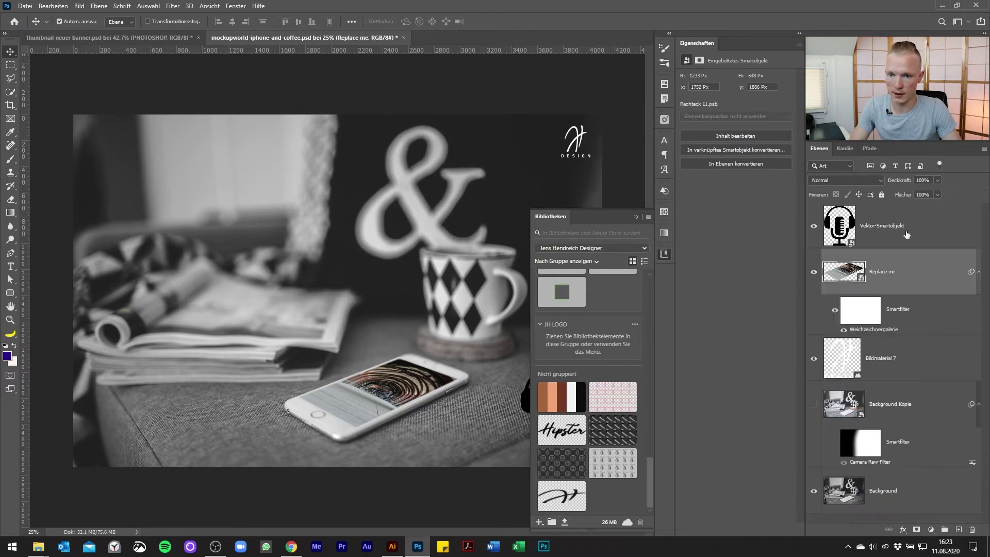
pyautogui.click(907, 234)
pyautogui.press('Delete')
pyautogui.click(443, 372)
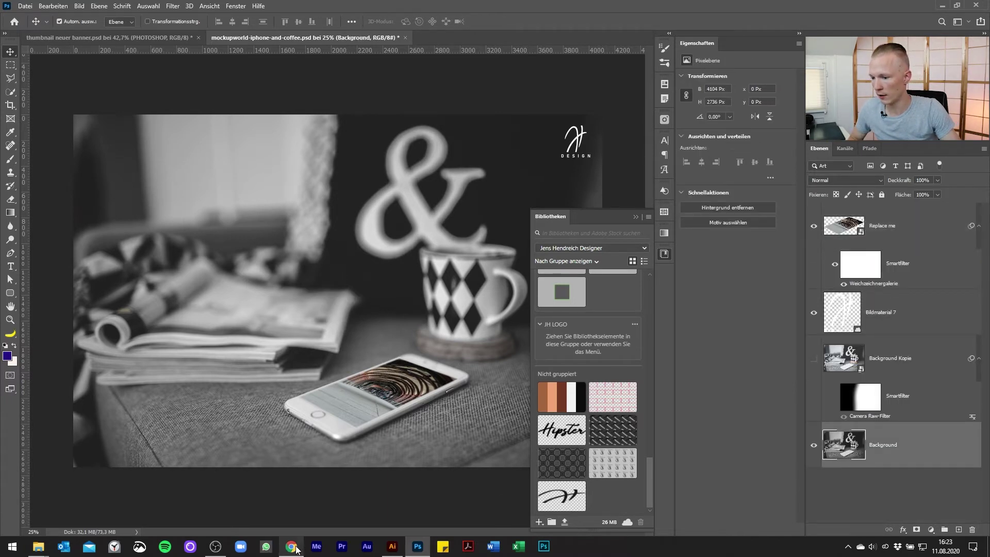
# Step: Paste the microphone as a single Smart Objekt above the Replace me layer
pyautogui.click(310, 400)
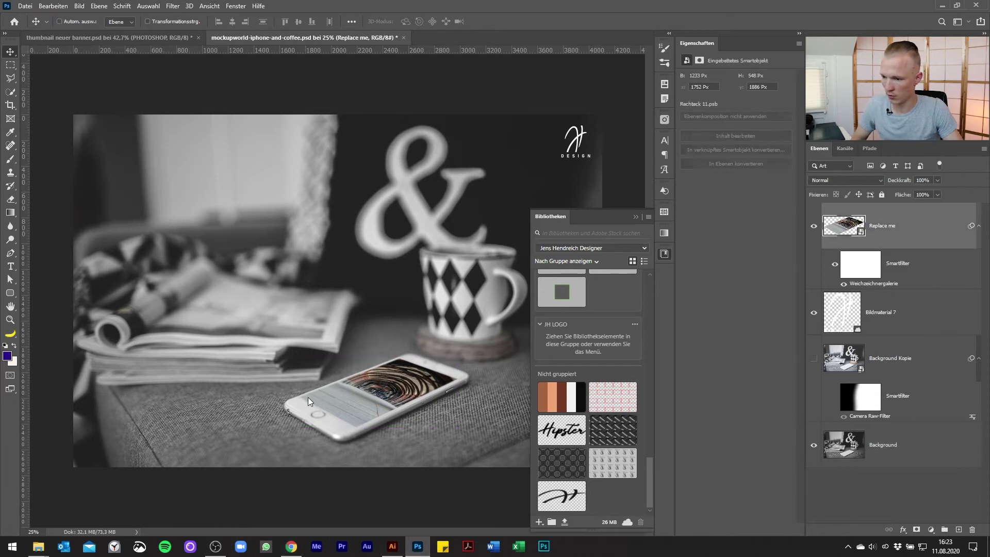
pyautogui.hotkey('ctrl', 'v')
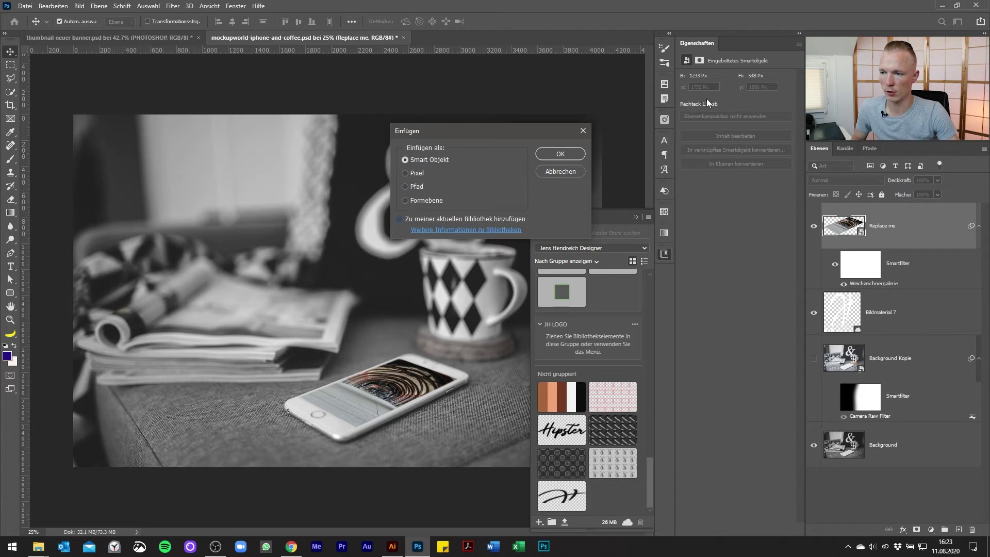
pyautogui.click(568, 153)
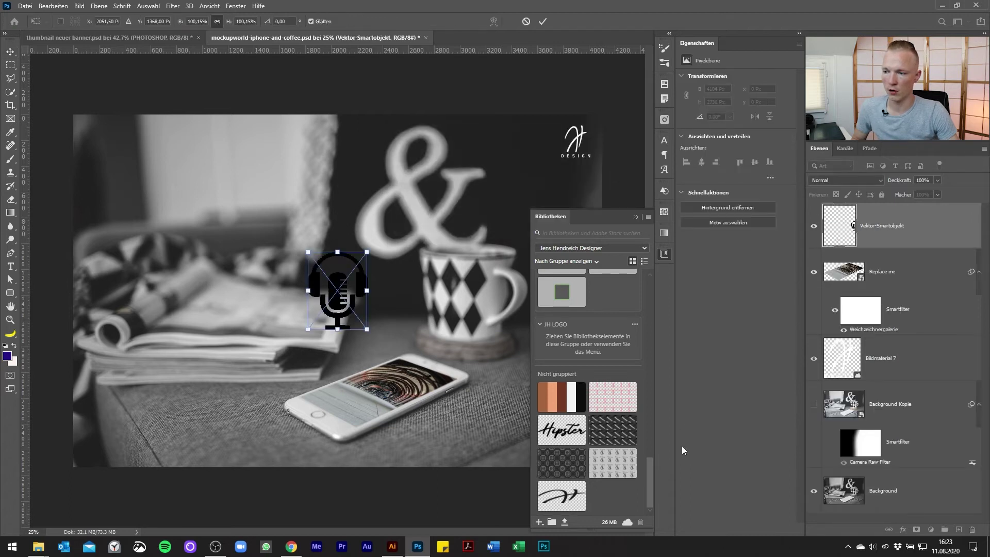
pyautogui.press('Return')
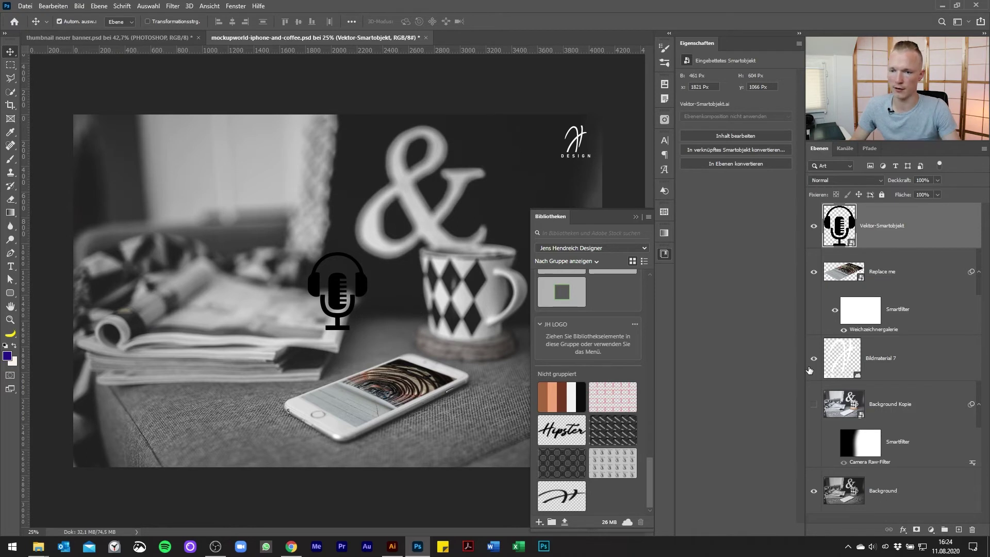
# Step: Close both Vektor-Smartobjekt documents in Illustrator, leaving Unbenannt-1, and return to Photoshop
pyautogui.doubleClick(839, 225)
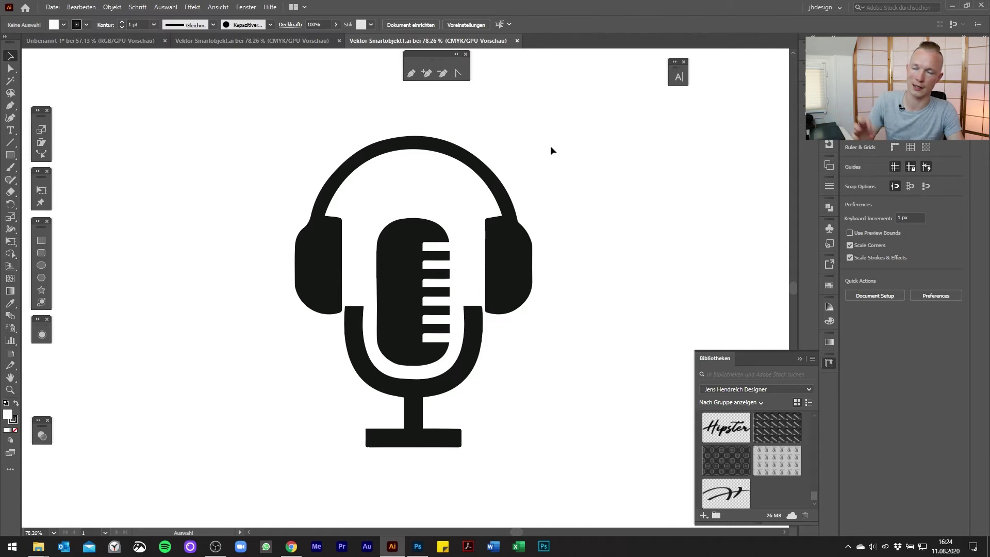
pyautogui.click(517, 41)
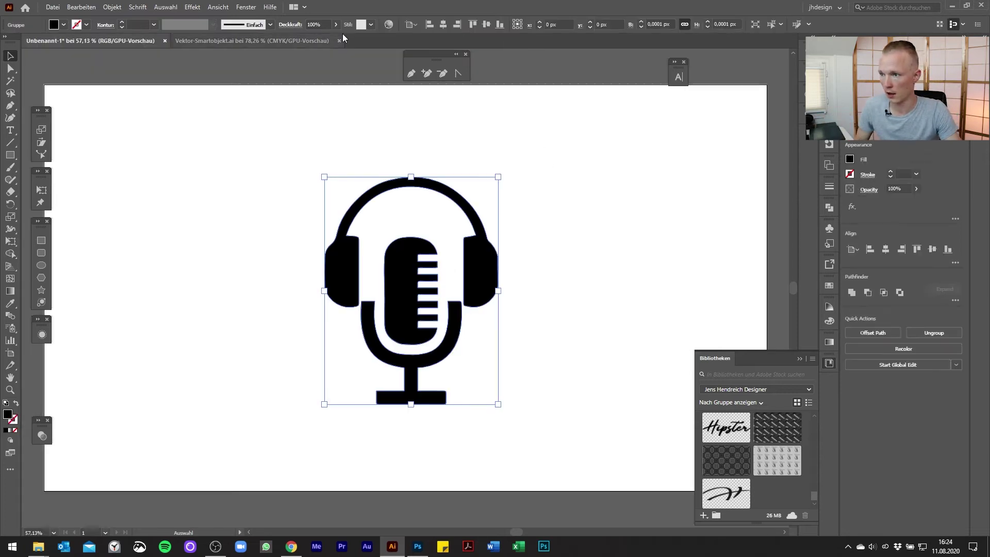
pyautogui.click(340, 40)
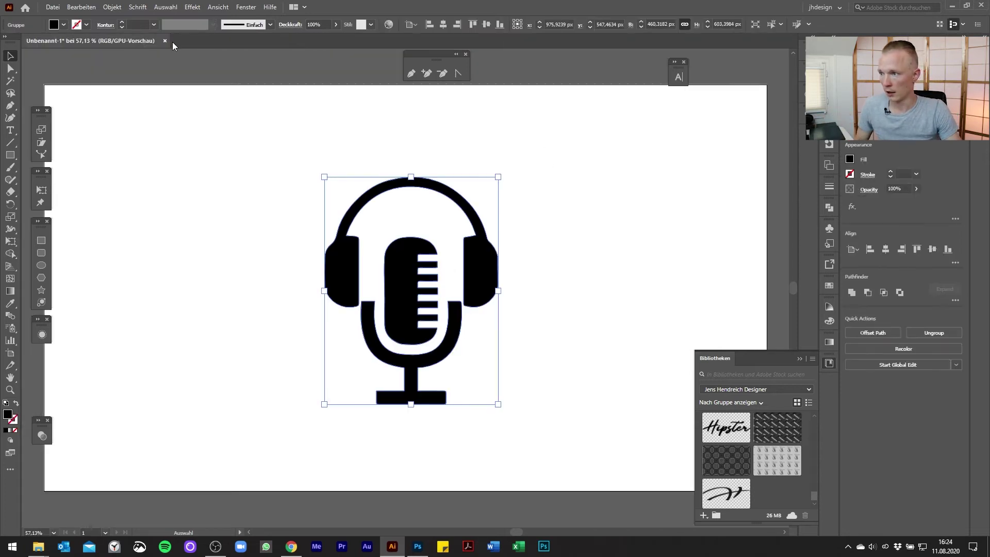
pyautogui.click(551, 277)
pyautogui.click(418, 546)
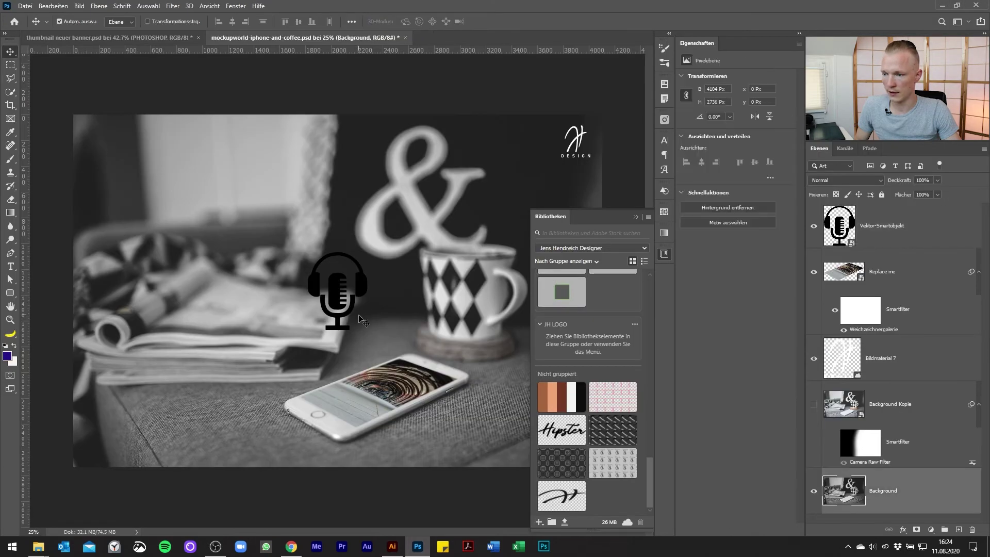
# Step: Close Bibliotheken and move the headset icon to the lower right beside the phone
pyautogui.click(635, 217)
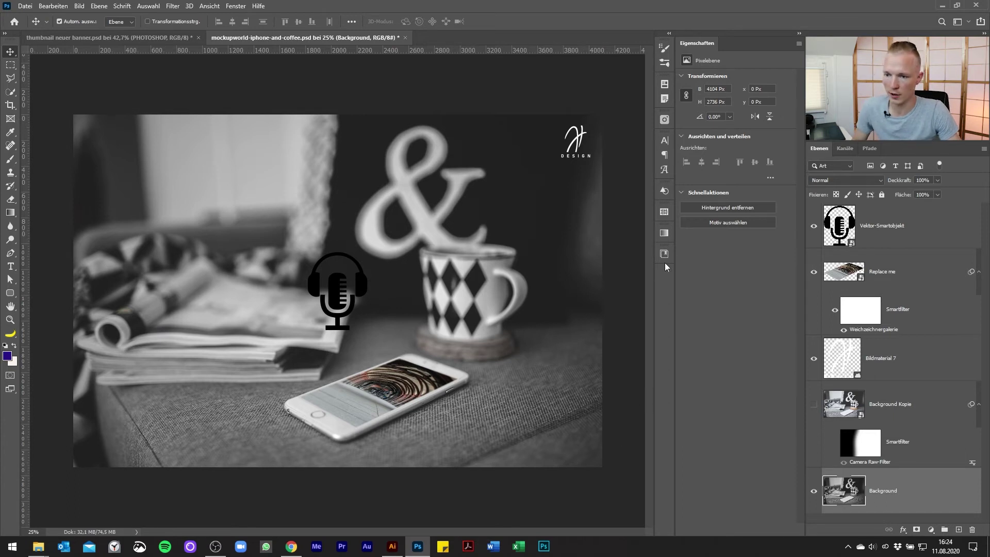
pyautogui.moveTo(345, 314)
pyautogui.mouseDown()
pyautogui.moveTo(560, 444)
pyautogui.moveTo(560, 429)
pyautogui.mouseUp()
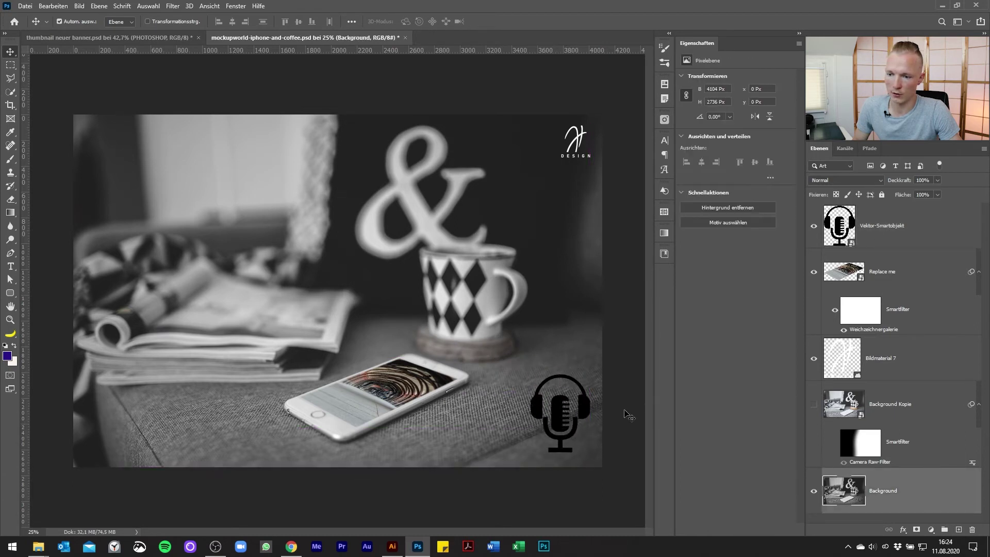
pyautogui.click(562, 418)
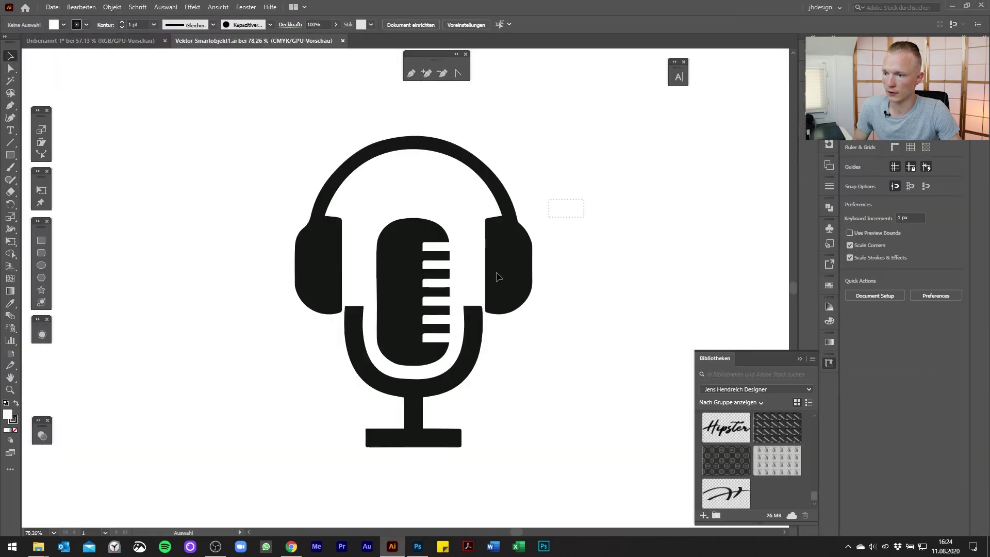
# Step: In Illustrator, change the microphone smart object's fill to white (ffffff), save, and return to Photoshop
pyautogui.click(495, 276)
pyautogui.doubleClick(5, 415)
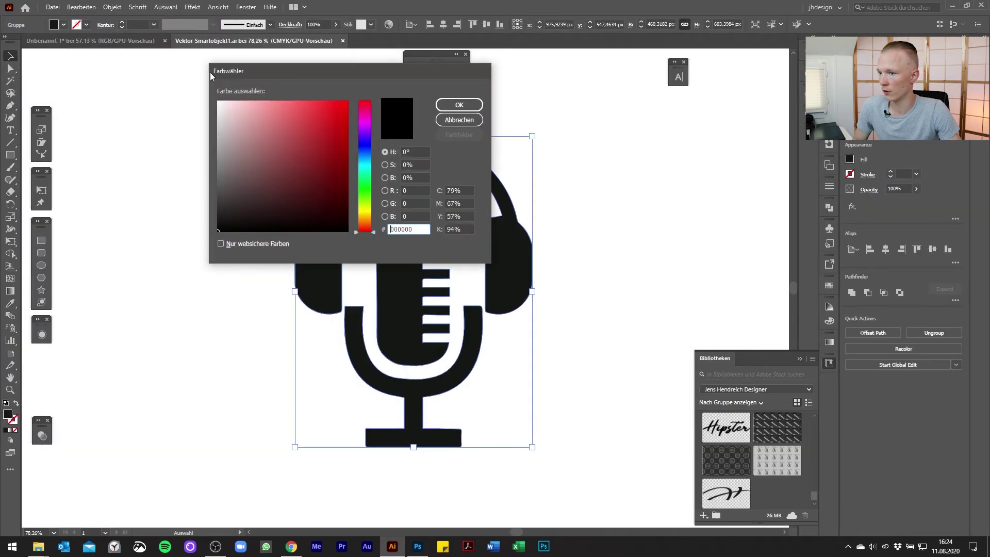
pyautogui.write('ffffff')
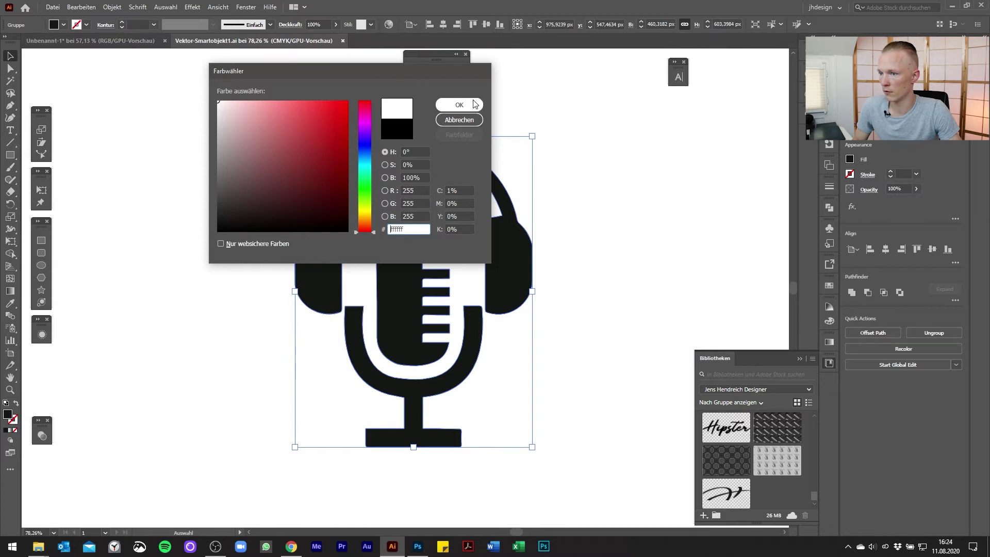
pyautogui.click(459, 105)
pyautogui.click(625, 280)
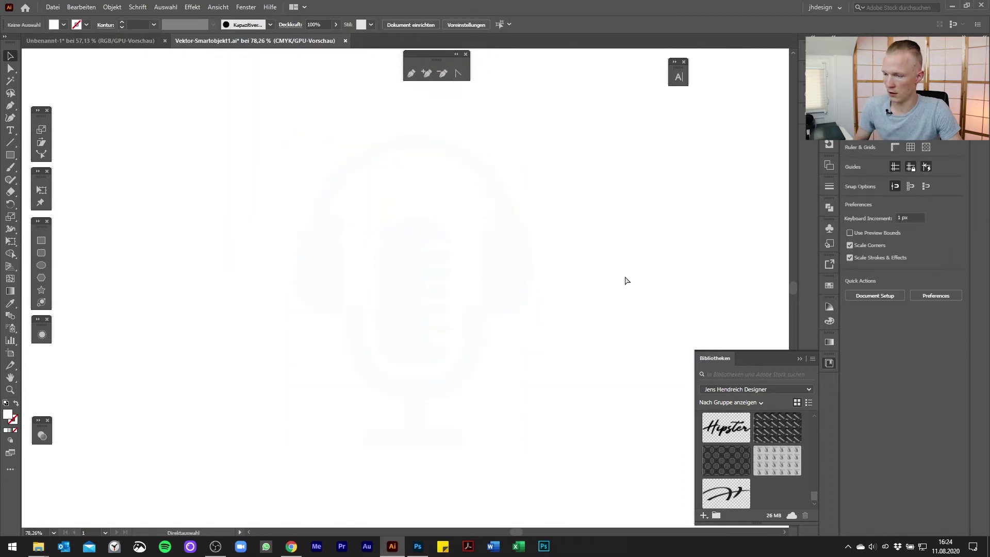
pyautogui.hotkey('ctrl', 's')
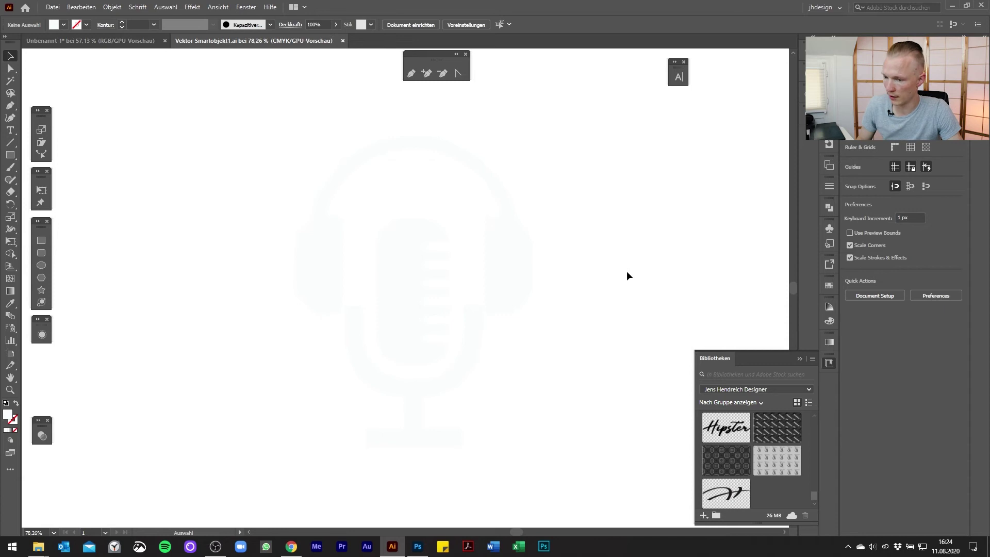
pyautogui.hotkey('alt', 'Tab')
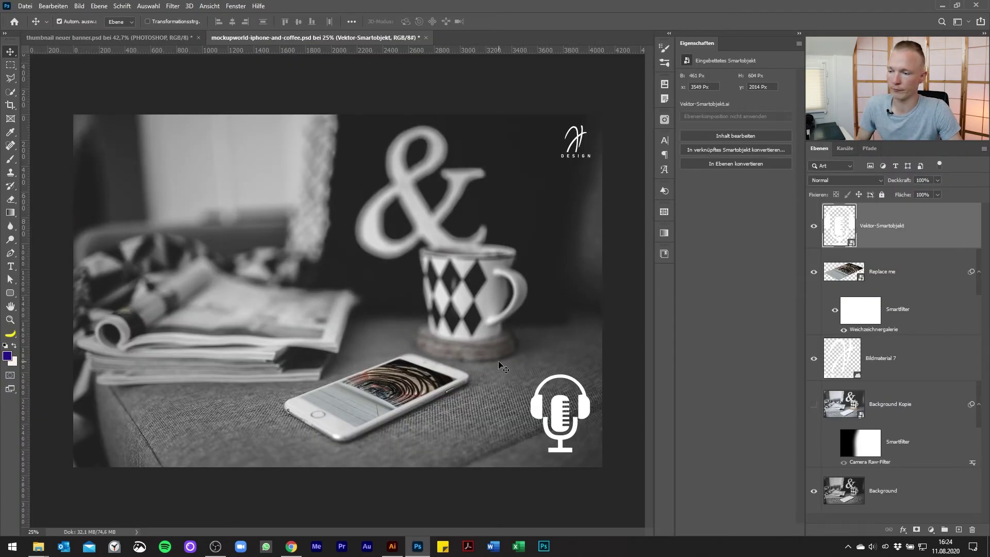
pyautogui.click(515, 428)
# Step: Fill the headphone-microphone icon group with near-black 020202 in Illustrator
pyautogui.click(564, 419)
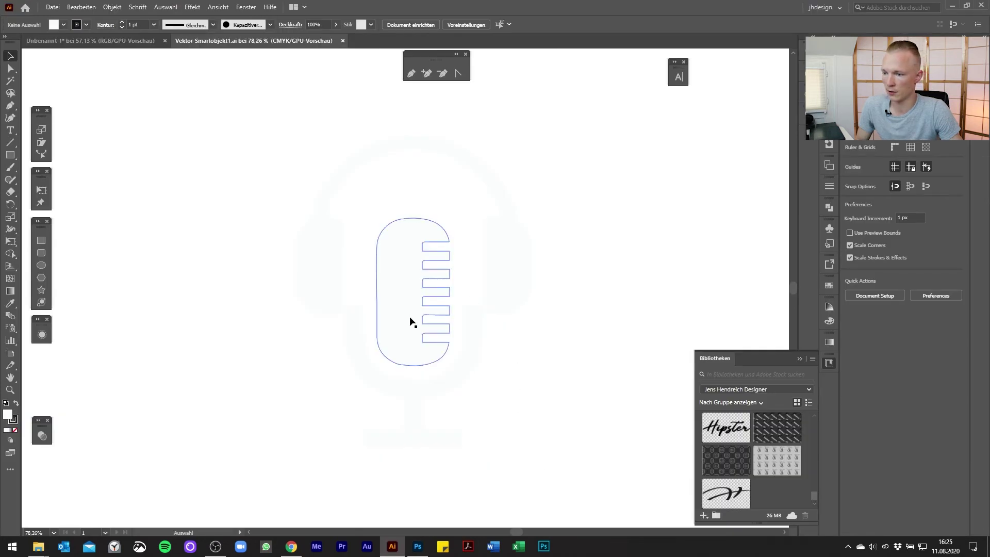
pyautogui.click(409, 319)
pyautogui.keyDown('shift'); pyautogui.click(61, 26); pyautogui.keyUp('shift')
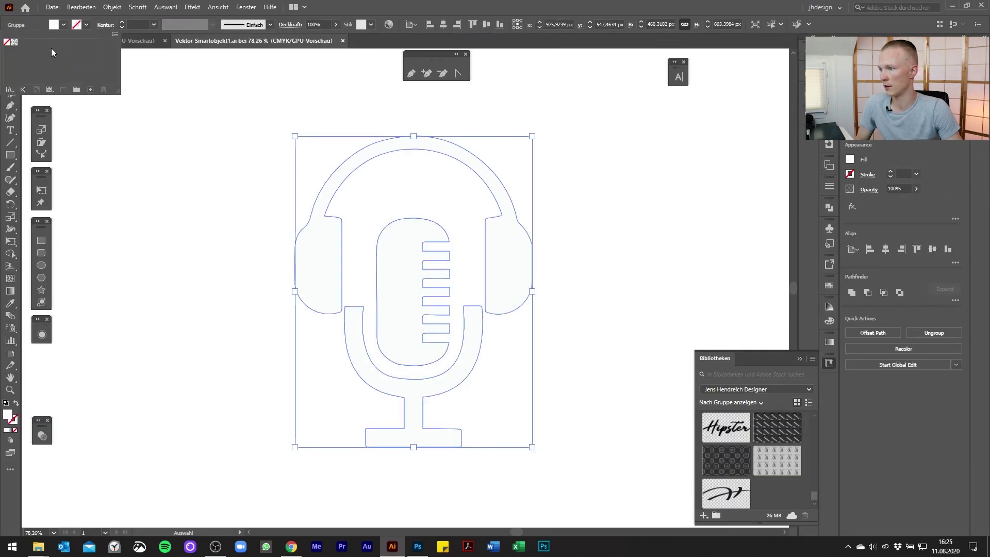
pyautogui.click(219, 230)
pyautogui.click(459, 105)
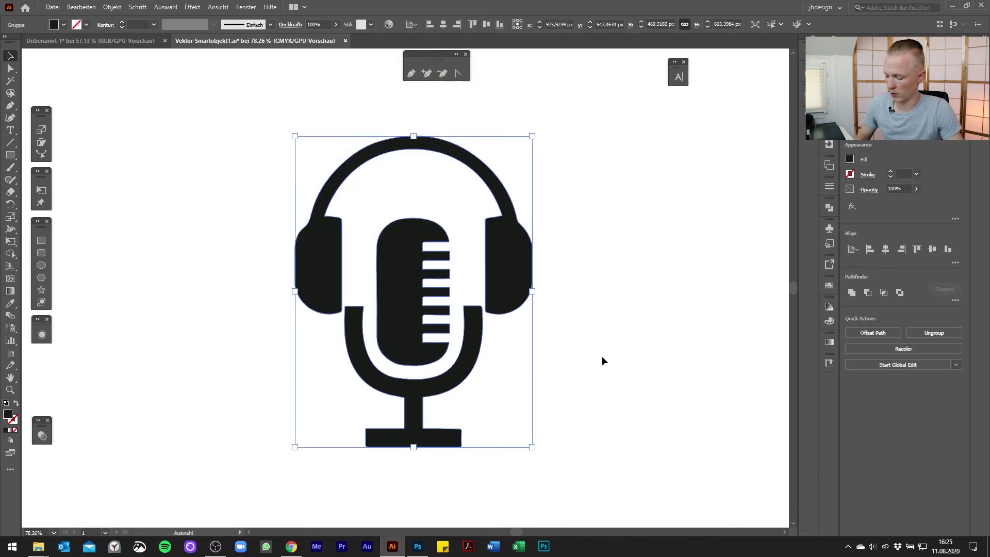
# Step: Delete the headphone path with Direct Selection, save, and return to Photoshop
pyautogui.press('a')
pyautogui.click(508, 268)
pyautogui.press('Delete')
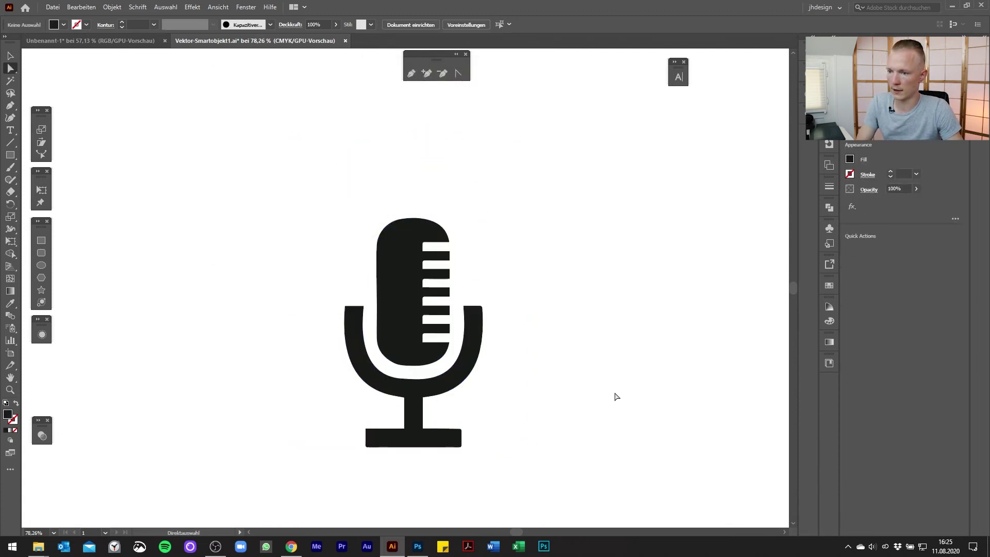
pyautogui.hotkey('ctrl', 's')
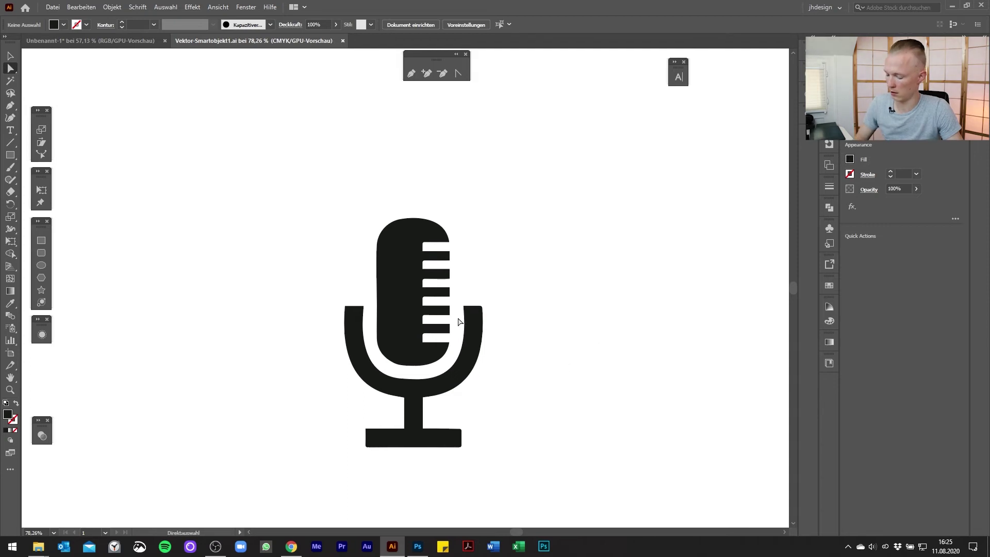
pyautogui.hotkey('alt', 'Tab')
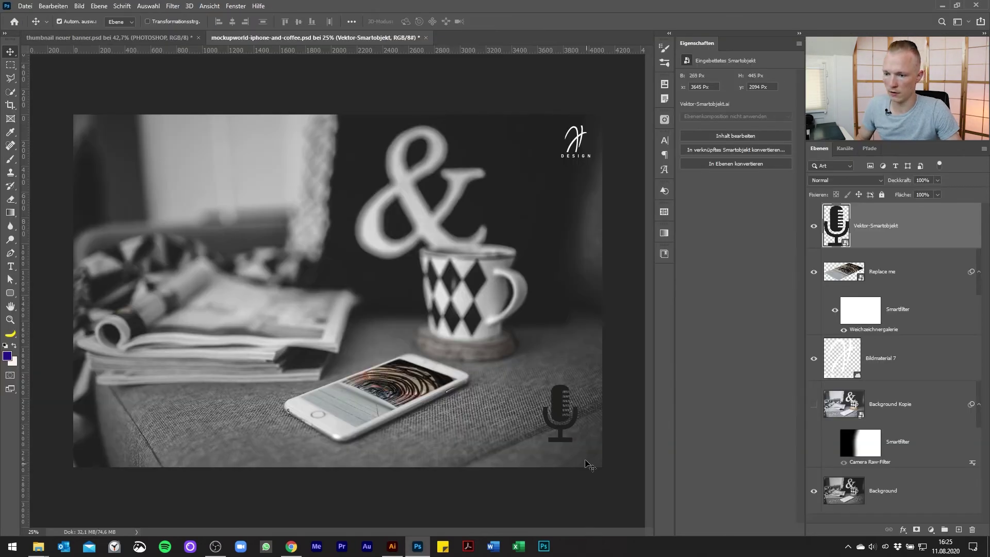
# Step: Drag the microphone icon onto the magazines, then back to the lower right beside the phone
pyautogui.moveTo(562, 417); pyautogui.dragTo(318, 319)
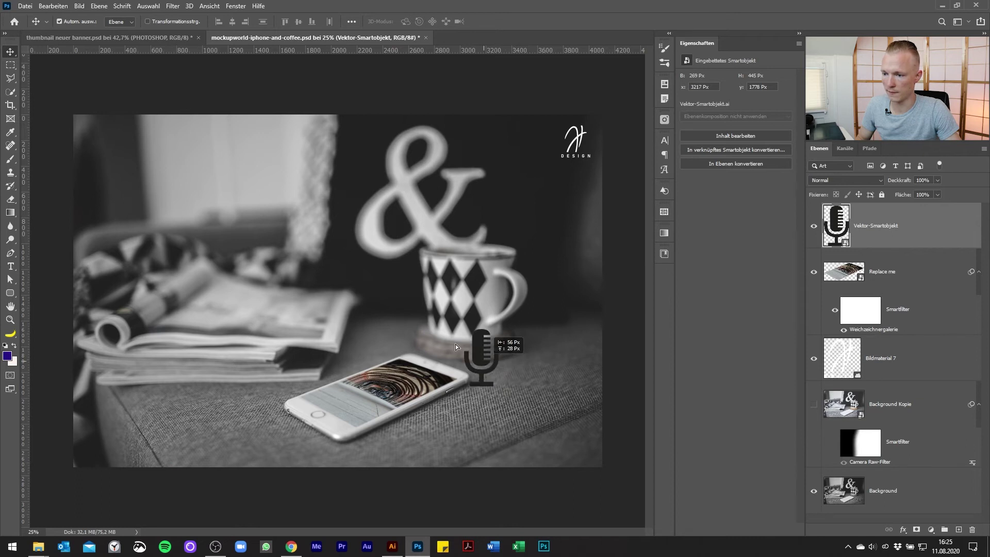
pyautogui.moveTo(422, 352)
pyautogui.mouseDown()
pyautogui.moveTo(530, 418)
pyautogui.moveTo(601, 440)
pyautogui.mouseUp()
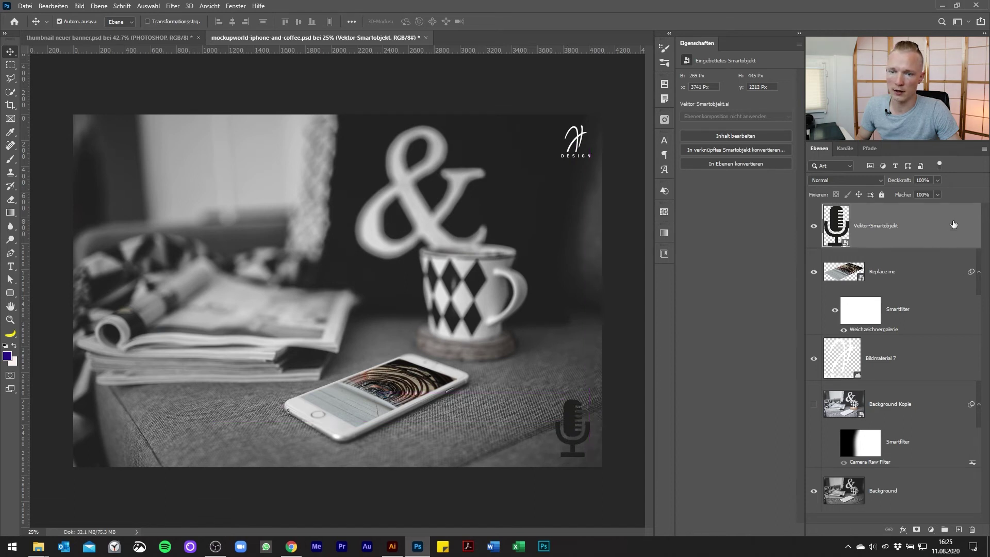
# Step: Give the microphone layer a white Farbüberlagerung at Normal blend mode and 100% opacity
pyautogui.doubleClick(983, 219)
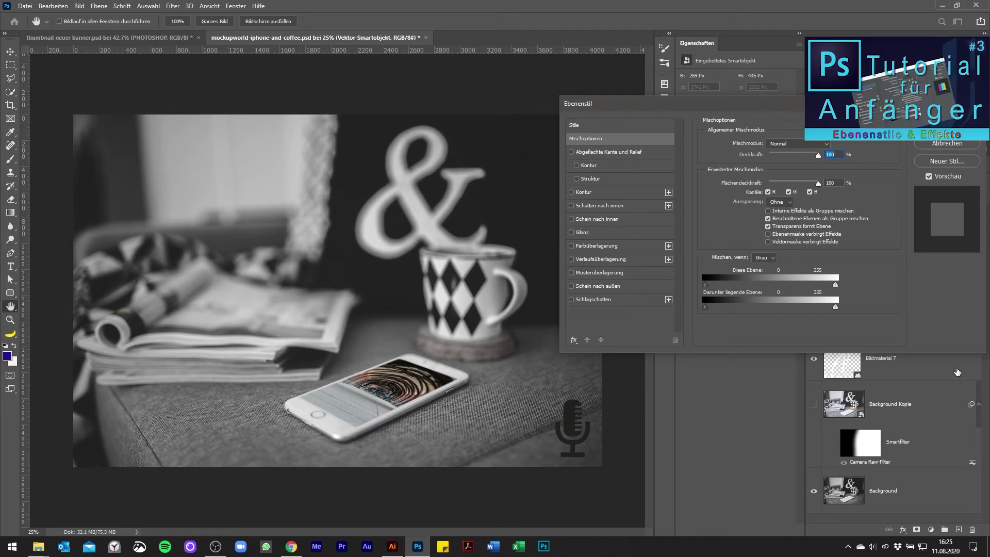
pyautogui.click(639, 246)
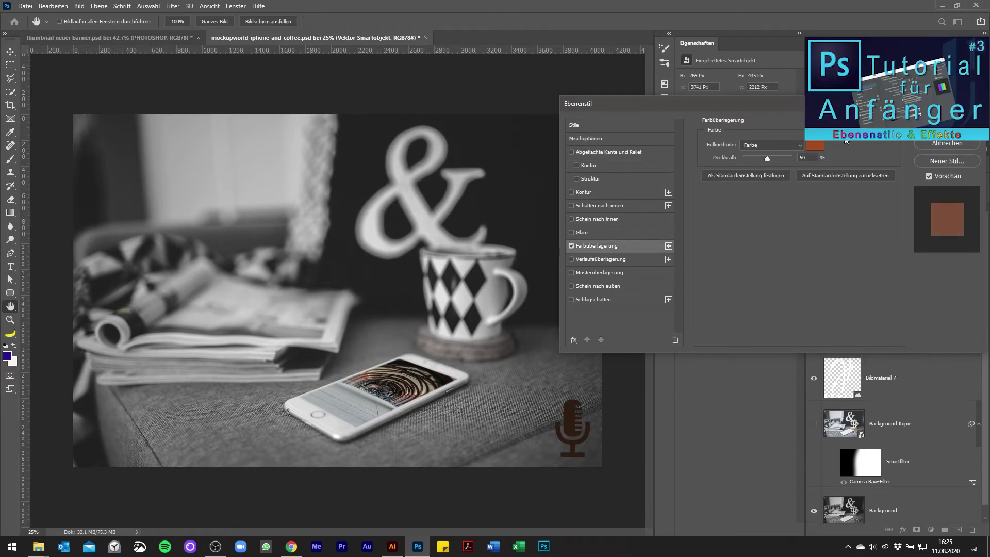
pyautogui.click(815, 146)
pyautogui.click(452, 133)
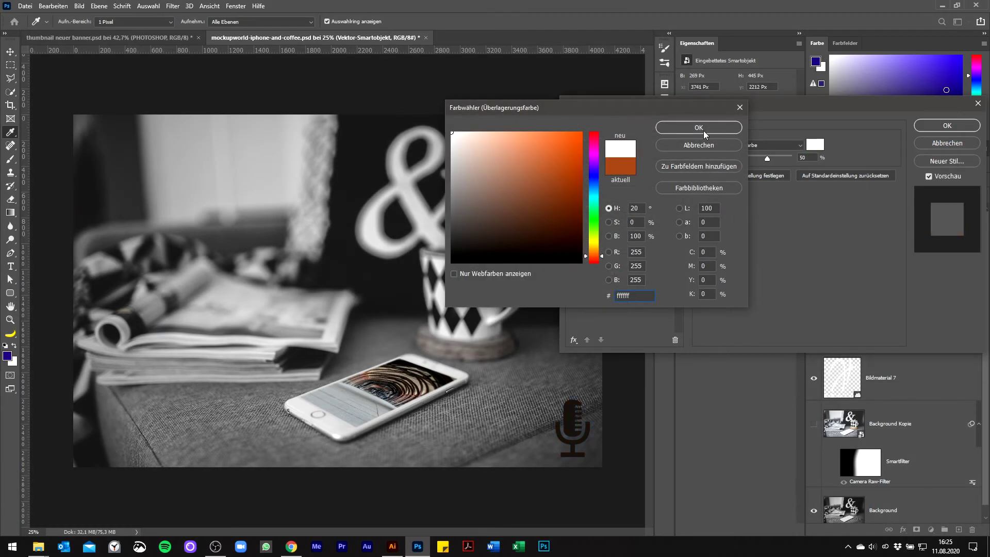
pyautogui.click(703, 131)
pyautogui.click(771, 145)
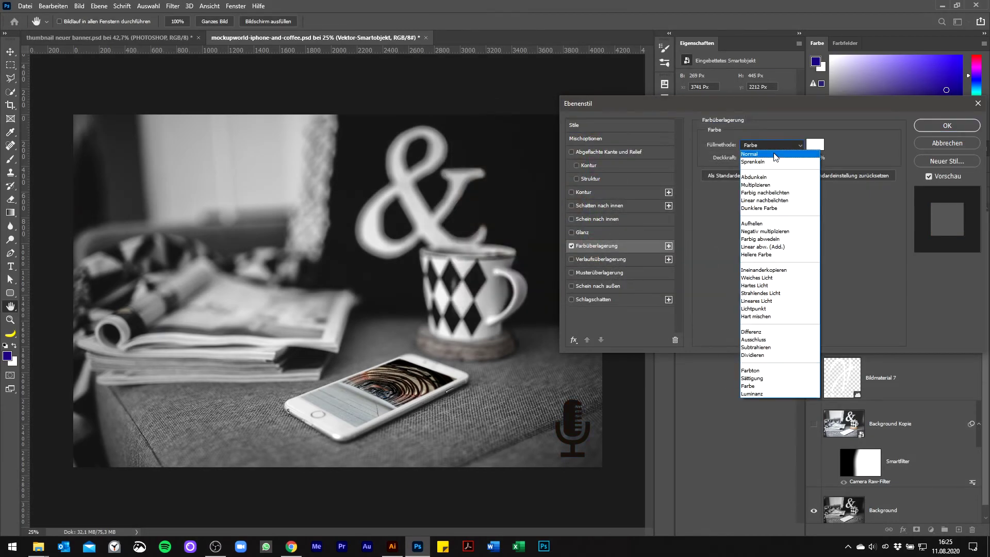
pyautogui.click(764, 146)
pyautogui.moveTo(768, 157); pyautogui.dragTo(854, 166)
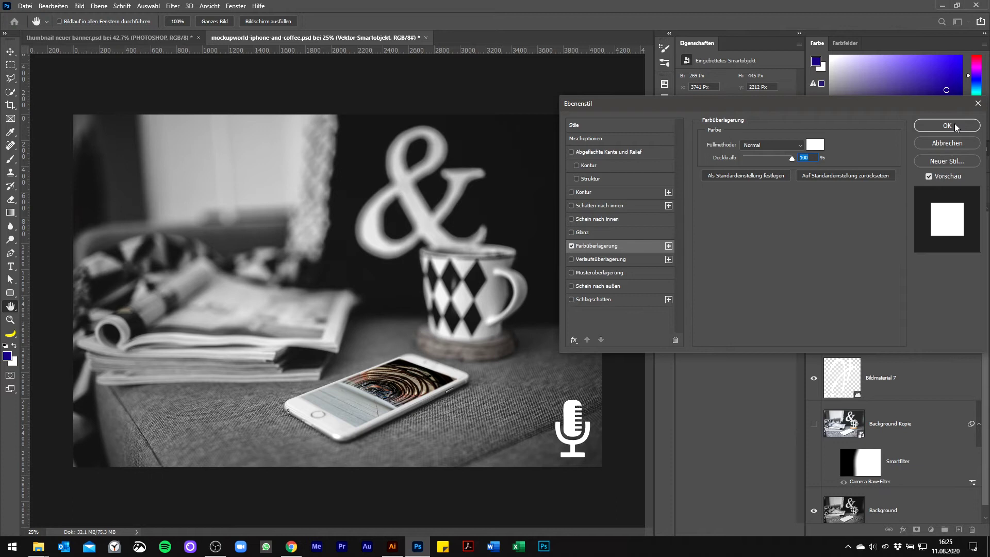
pyautogui.click(948, 125)
pyautogui.moveTo(567, 428)
pyautogui.mouseDown()
pyautogui.moveTo(373, 336)
pyautogui.moveTo(565, 423)
pyautogui.mouseUp()
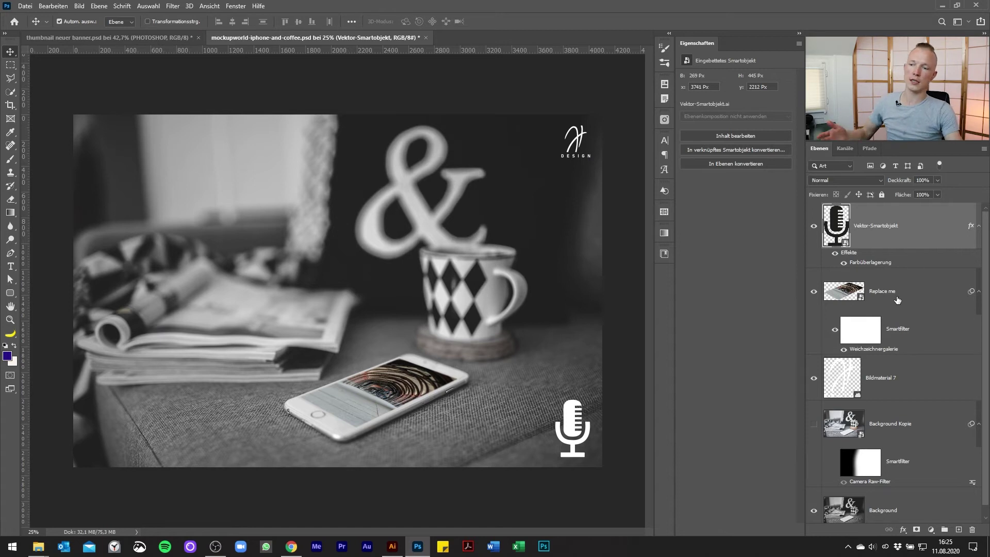
# Step: Open the Replace me smart object and fill its Rechteck 1 background black
pyautogui.click(353, 405)
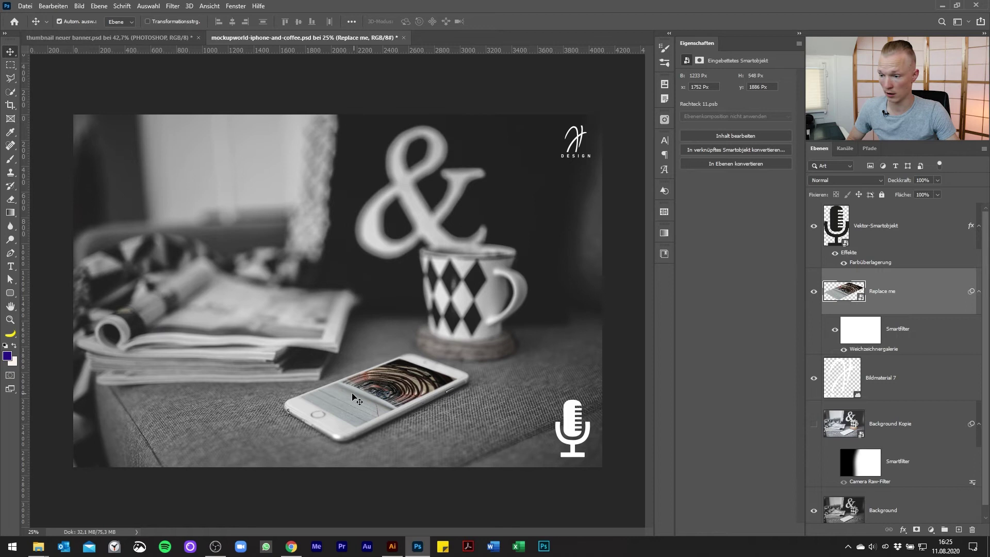
pyautogui.doubleClick(353, 394)
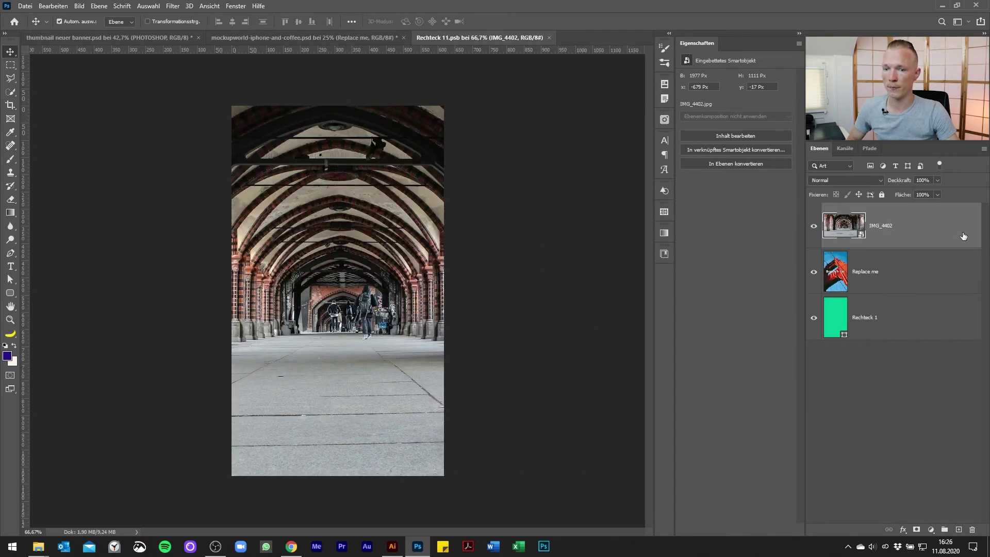
pyautogui.click(916, 283)
pyautogui.doubleClick(842, 317)
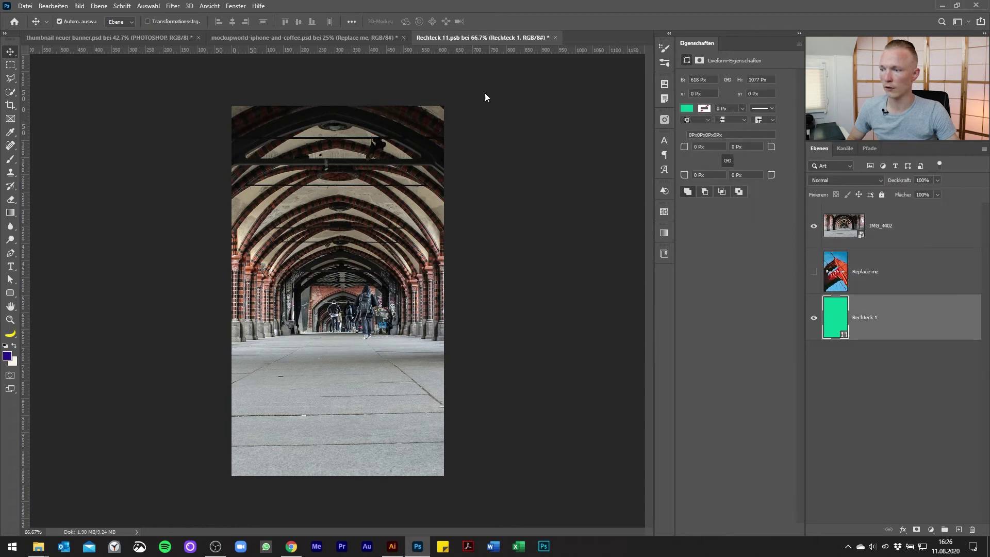
pyautogui.moveTo(551, 201); pyautogui.dragTo(423, 270)
pyautogui.click(698, 128)
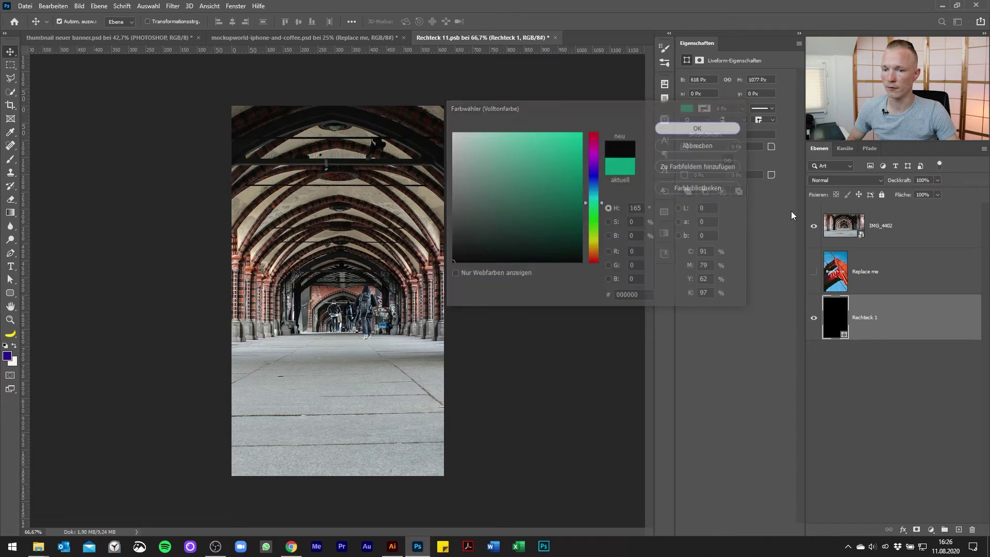
# Step: Dim the IMG_4402 arch photo to about 34% opacity
pyautogui.click(907, 238)
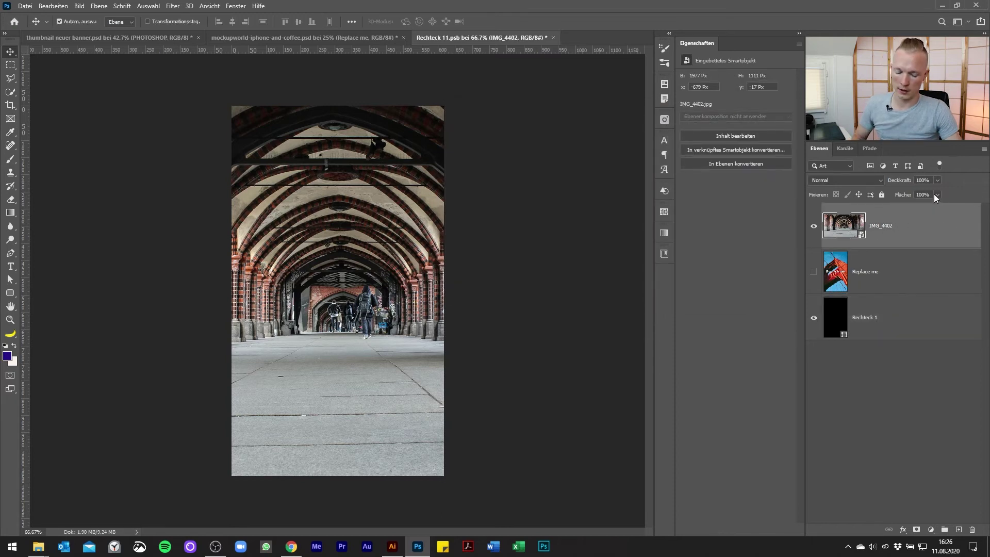
pyautogui.press('5')
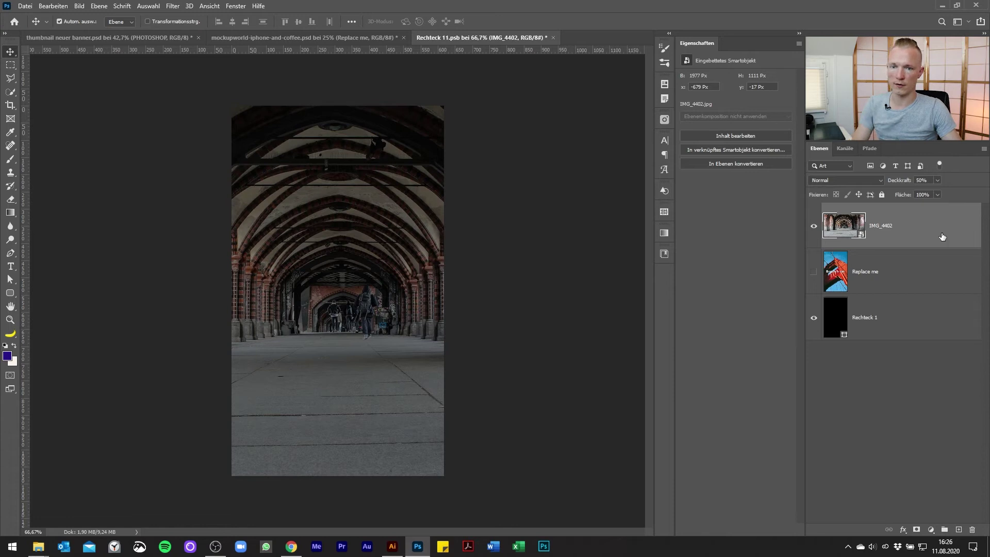
pyautogui.click(938, 180)
pyautogui.moveTo(939, 193); pyautogui.dragTo(931, 193)
# Step: Recolour Rechteck 1 to a very dark purple, starting from 2e1597
pyautogui.doubleClick(836, 317)
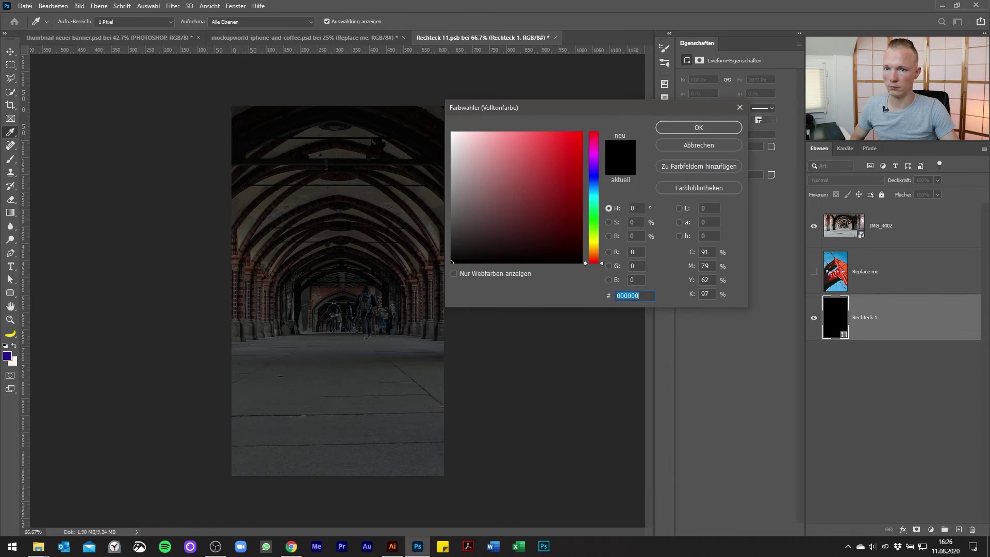
pyautogui.write('2e1597')
pyautogui.moveTo(564, 185)
pyautogui.mouseDown()
pyautogui.moveTo(550, 212)
pyautogui.moveTo(561, 237)
pyautogui.mouseUp()
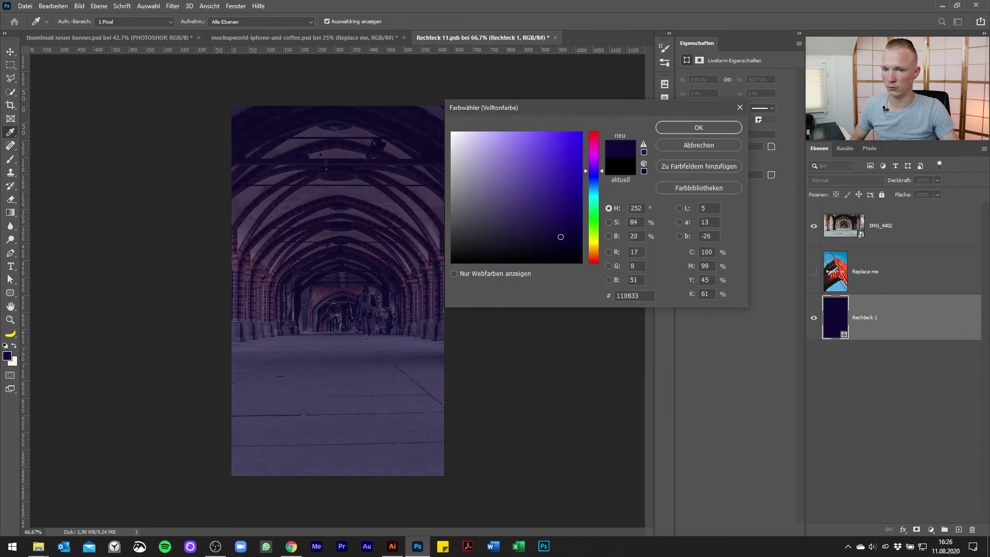
pyautogui.click(719, 130)
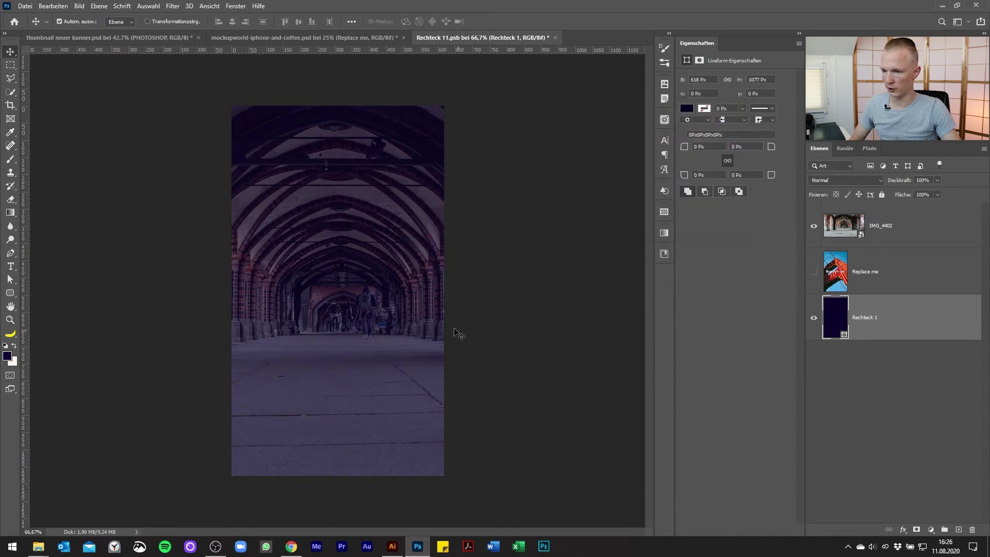
# Step: Paste the microphone artwork as a smart object, then delete the pasted layer
pyautogui.click(361, 255)
pyautogui.hotkey('ctrl', 'v')
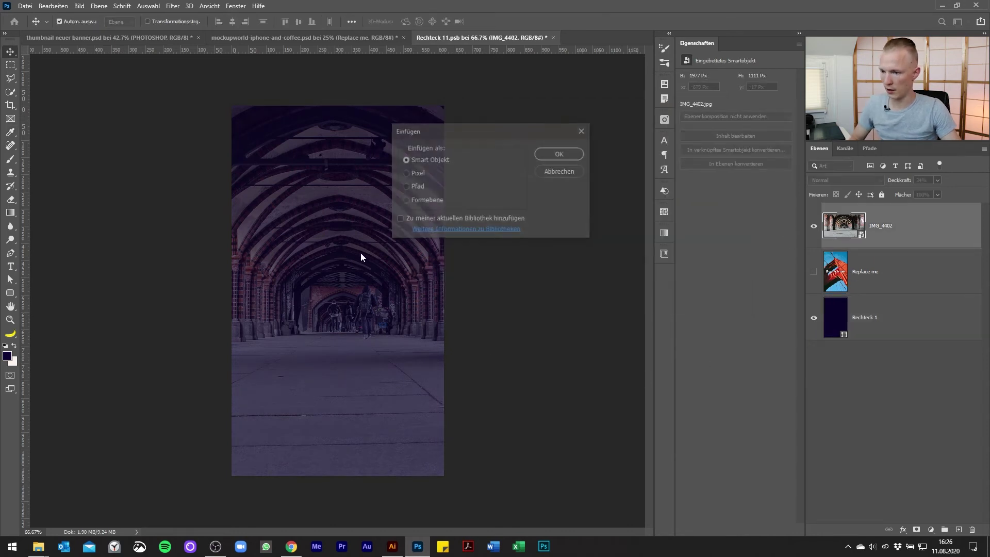
pyautogui.click(559, 154)
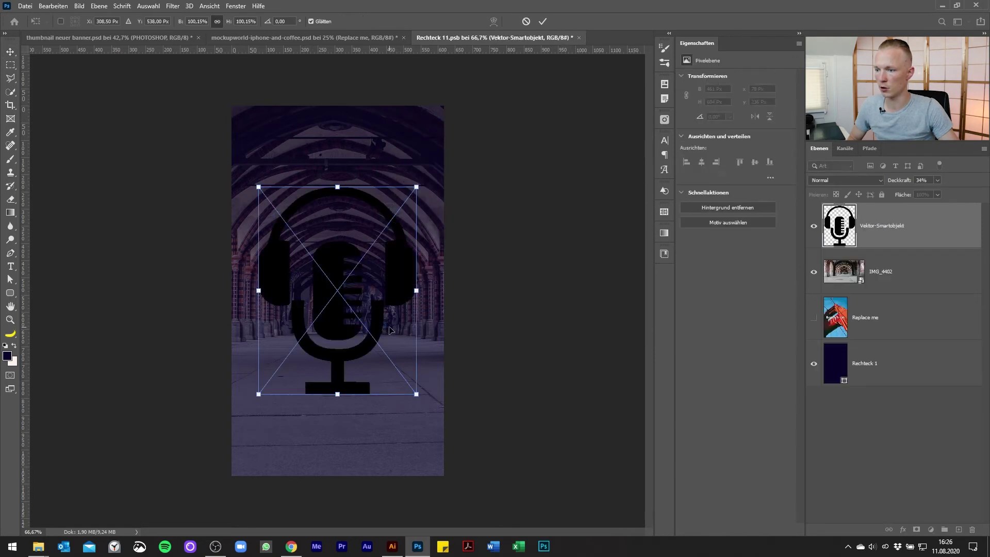
pyautogui.press('Return')
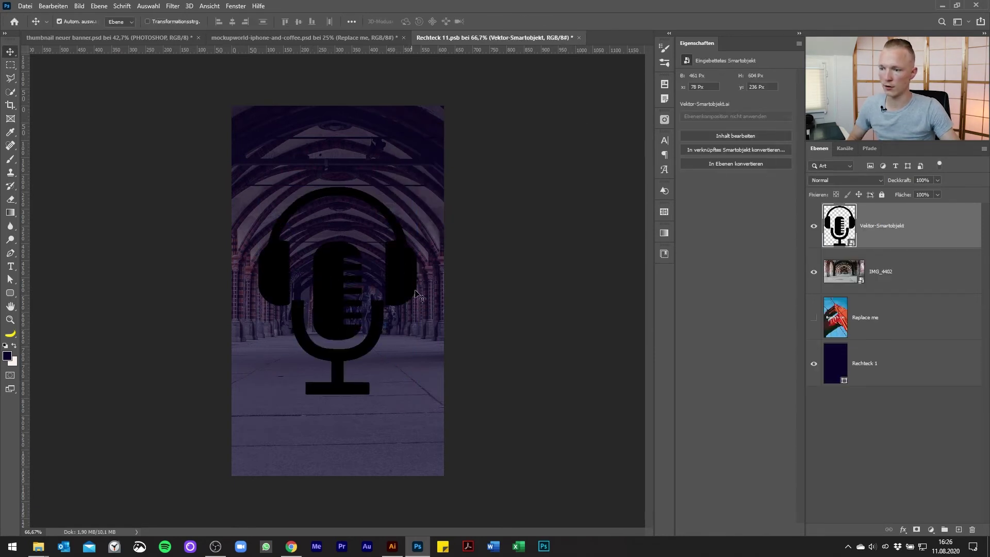
pyautogui.press('Delete')
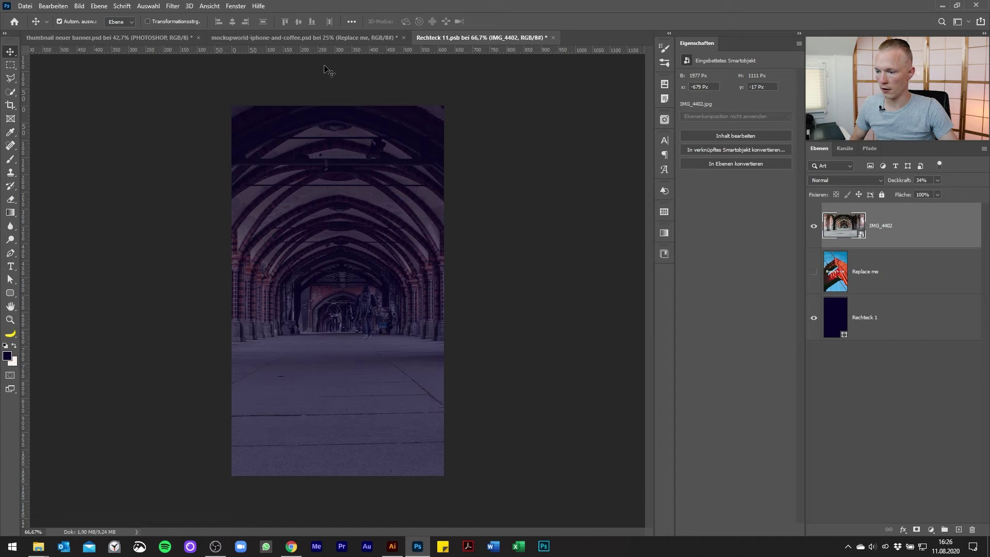
# Step: In Illustrator, move the whole microphone artwork downward on the artboard
pyautogui.click(392, 546)
pyautogui.click(406, 294)
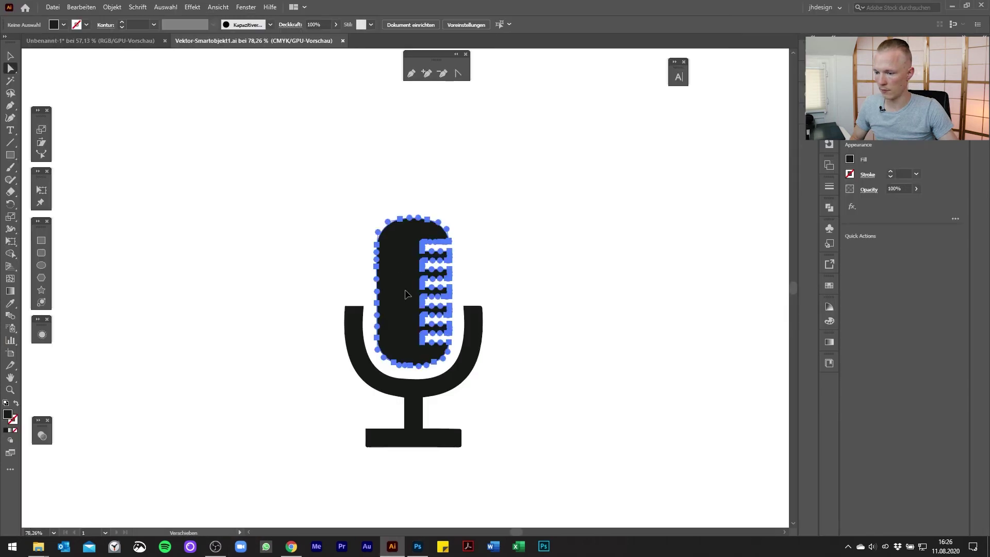
pyautogui.moveTo(406, 294); pyautogui.dragTo(421, 482)
pyautogui.hotkey('ctrl', 'z')
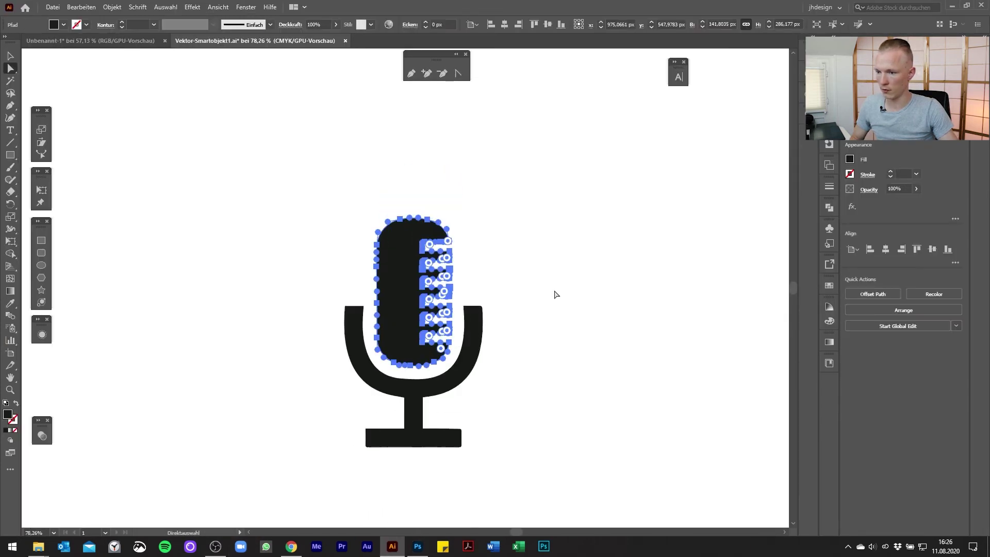
pyautogui.hotkey('ctrl', 'z')
pyautogui.press('v')
pyautogui.hotkey('ctrl', 'z')
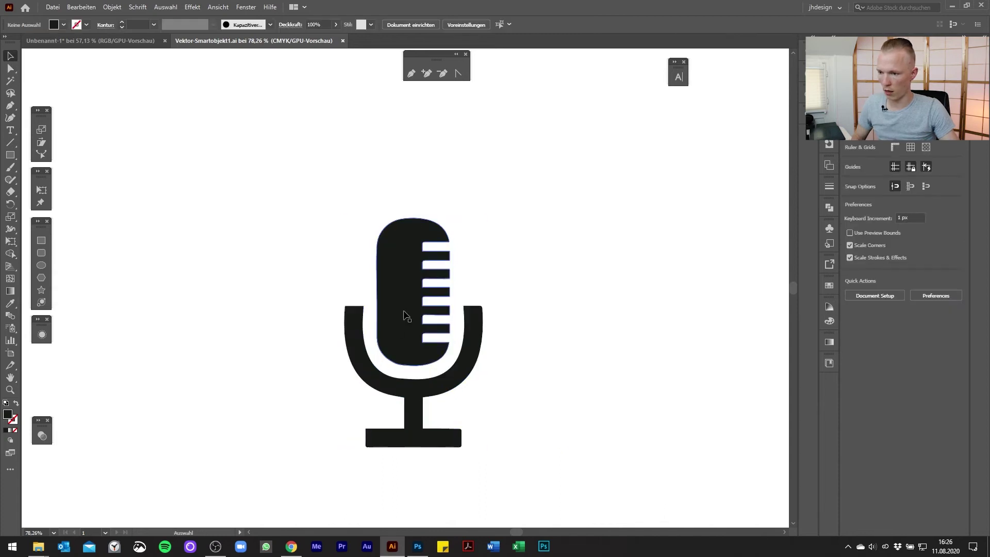
pyautogui.moveTo(406, 315); pyautogui.dragTo(421, 521)
# Step: Paste the microphone into Rechteck 11.psb and position it on the archway screen
pyautogui.click(418, 547)
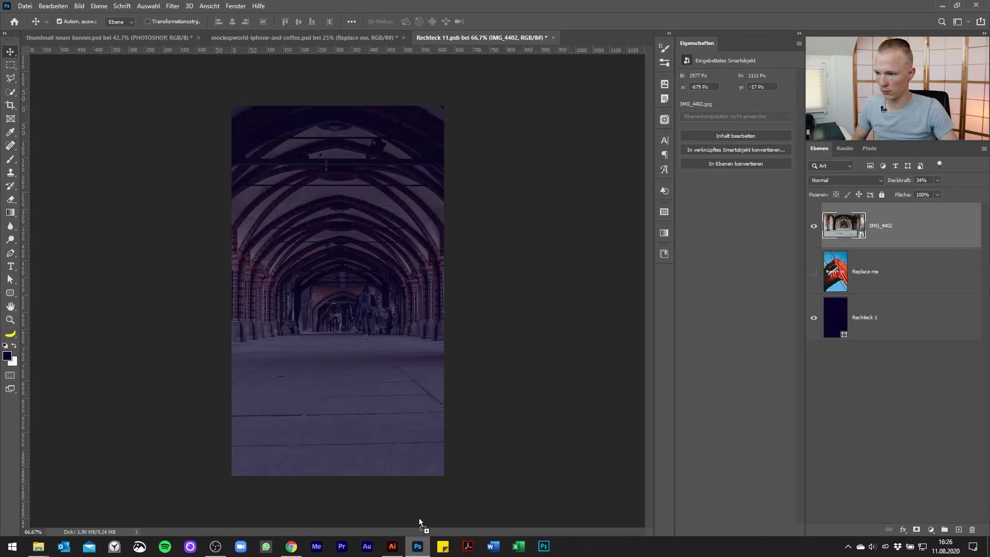
pyautogui.hotkey('ctrl', 'v')
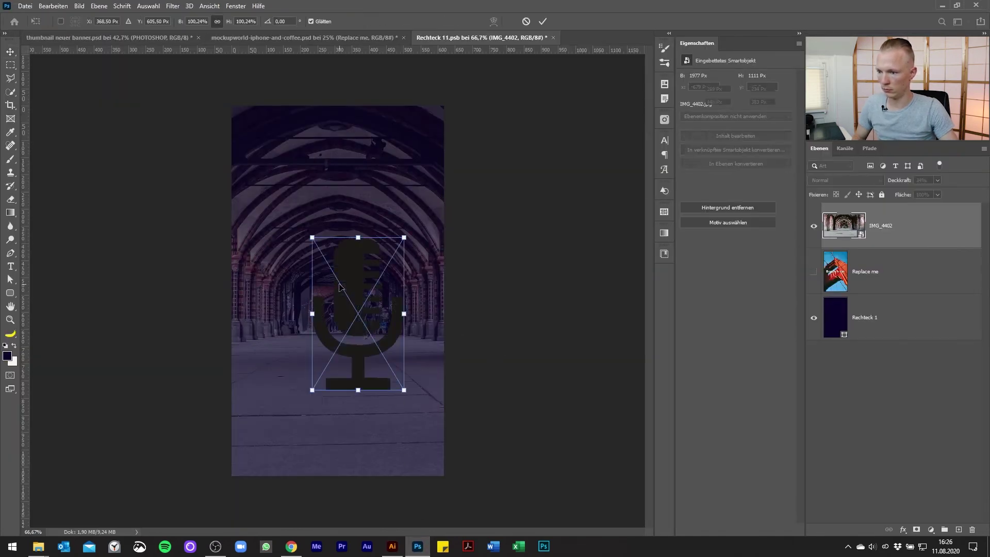
pyautogui.moveTo(397, 310); pyautogui.dragTo(378, 296)
pyautogui.press('Return')
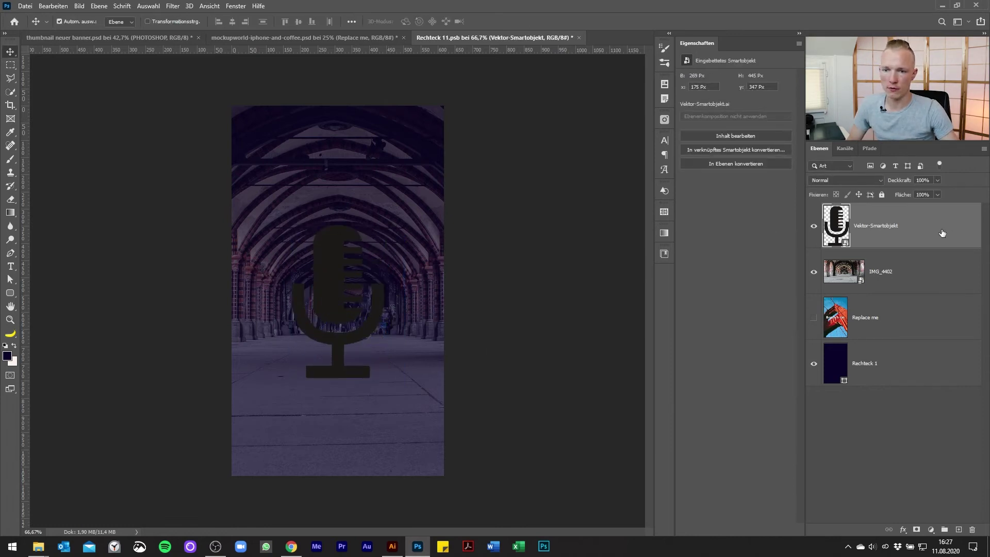
# Step: Add a white Farbüberlagerung to the microphone layer and save the screen design
pyautogui.doubleClick(979, 382)
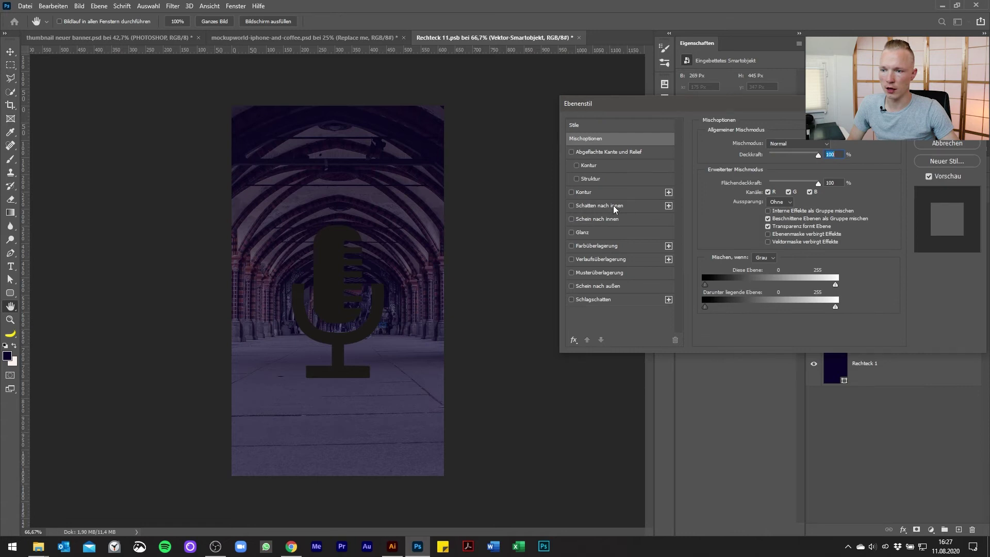
pyautogui.click(611, 245)
pyautogui.click(926, 132)
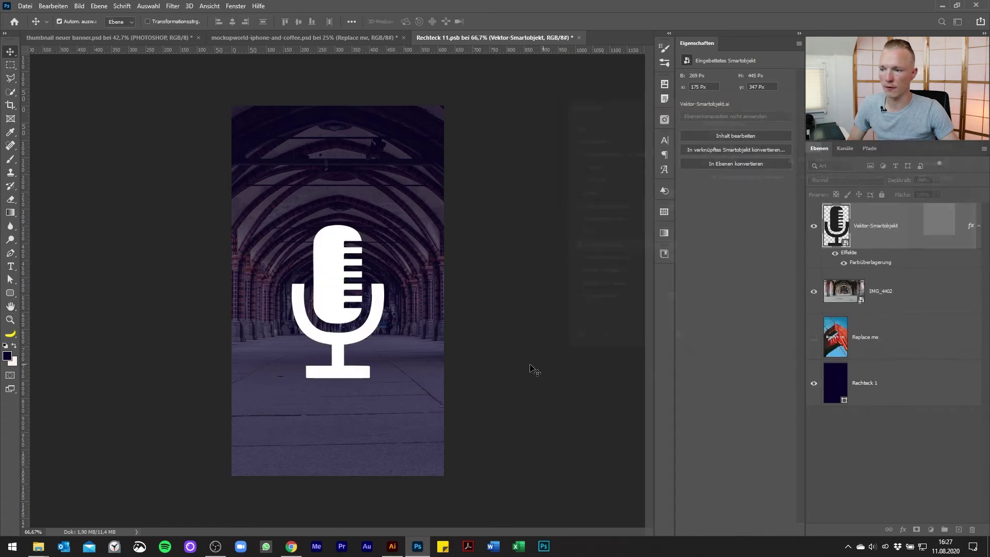
pyautogui.hotkey('ctrl', 's')
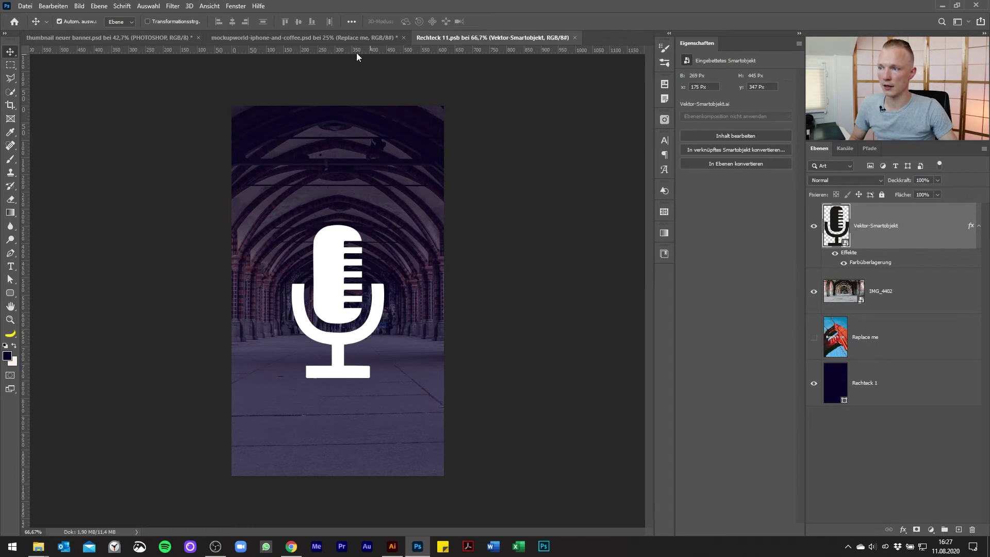
# Step: In the coffee-and-phone mockup, show Background Kopie and delete its Camera Raw filter mask
pyautogui.click(296, 38)
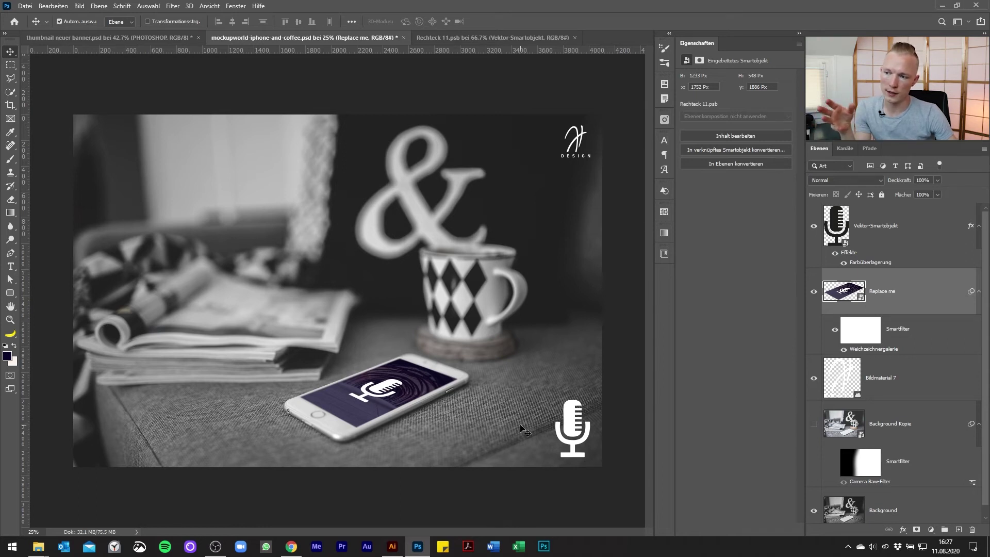
pyautogui.click(938, 470)
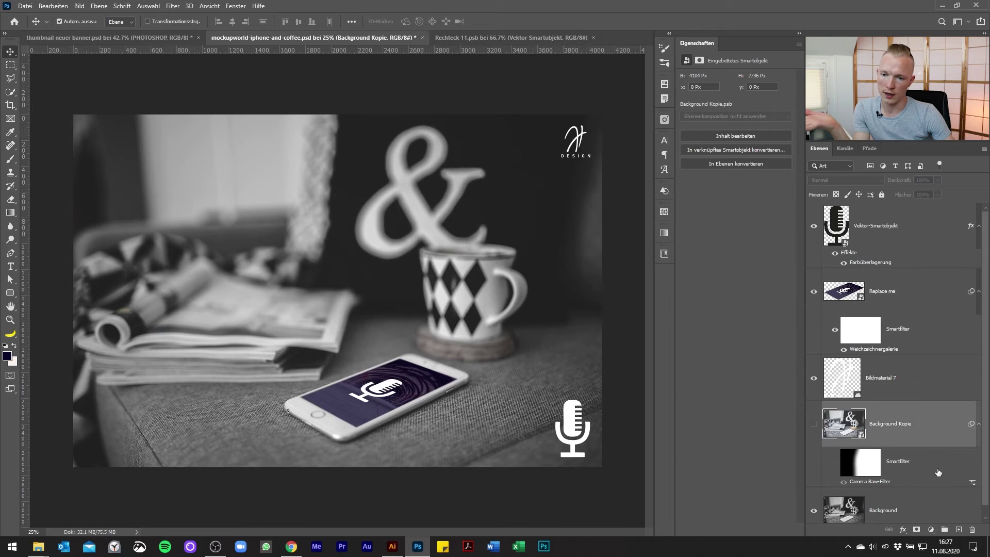
pyautogui.click(813, 424)
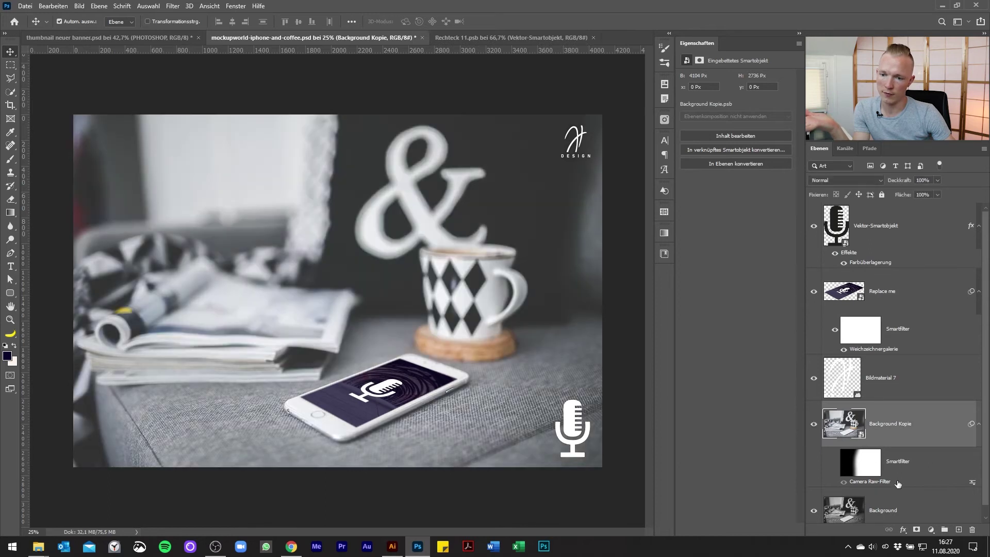
pyautogui.rightClick(863, 460)
pyautogui.click(866, 468)
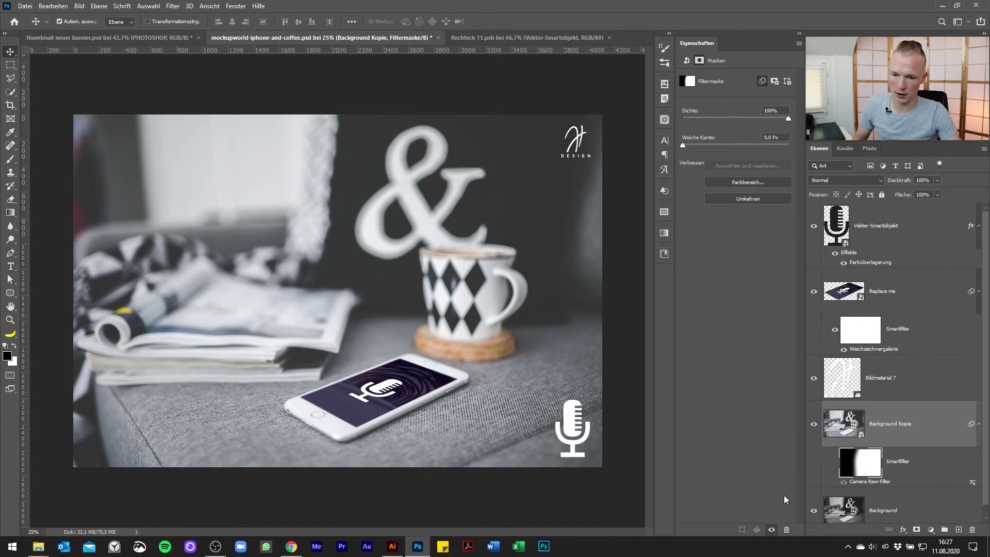
pyautogui.rightClick(870, 458)
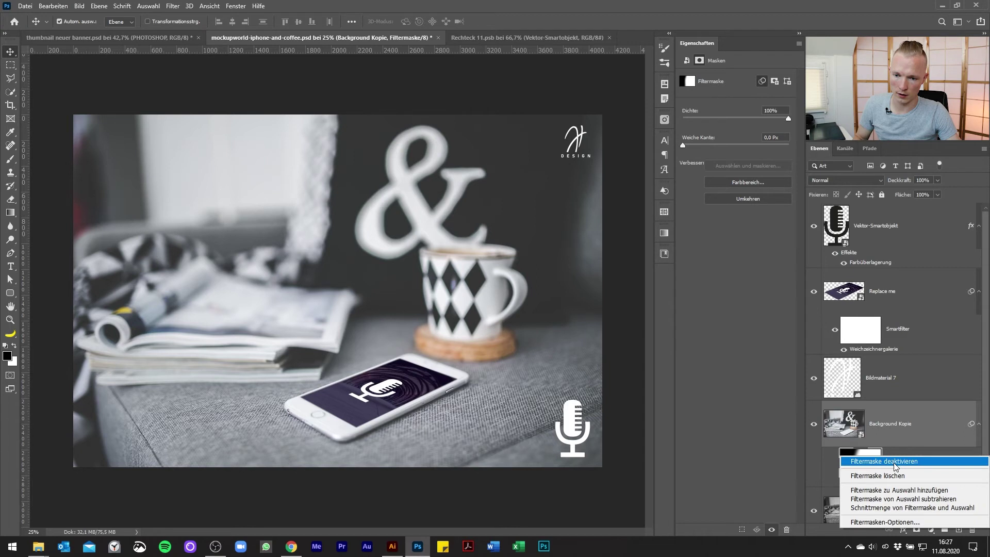
pyautogui.click(882, 476)
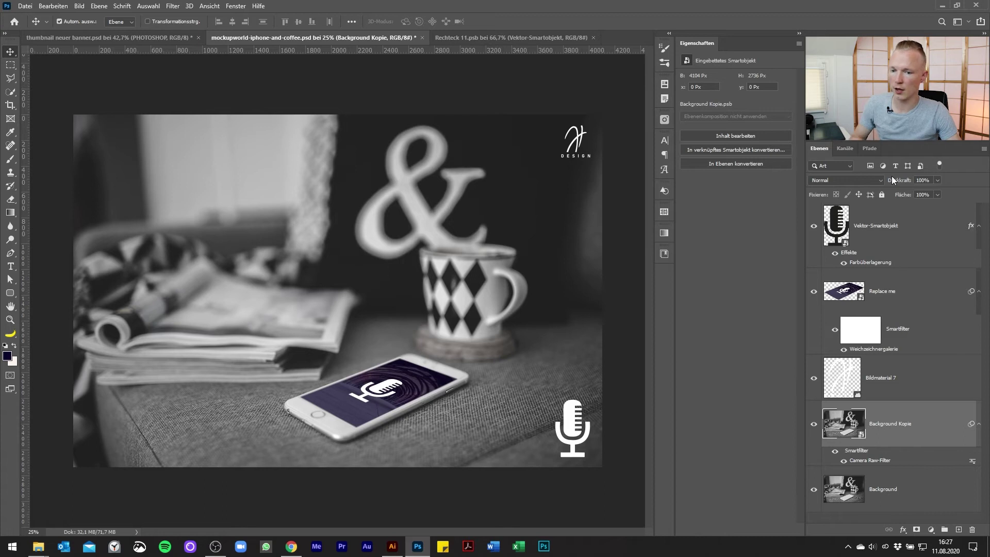
# Step: Set the Background Kopie Camera Raw colour temperature to -65 for a blue tint
pyautogui.hotkey('ctrl', 'shift', 'a')
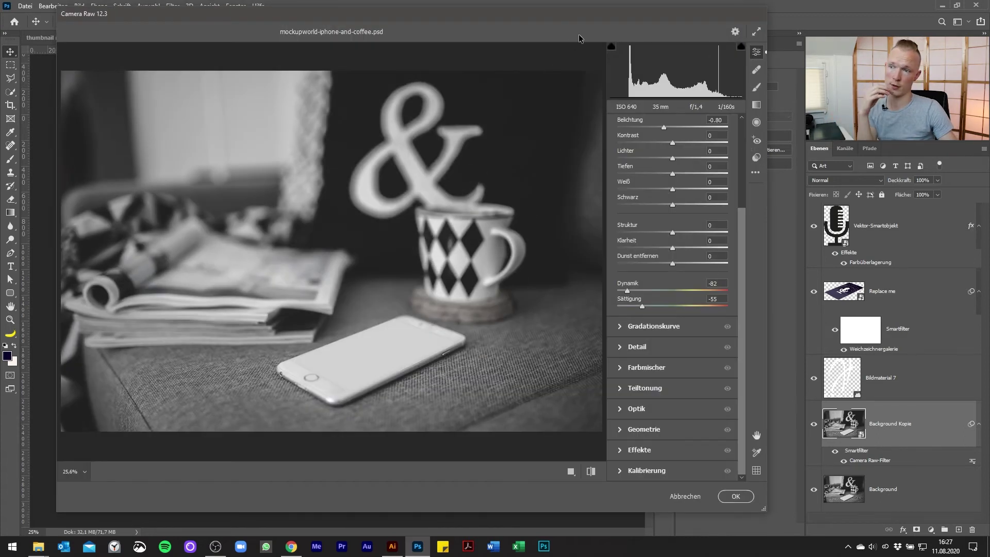
pyautogui.scroll(3, 758, 274)
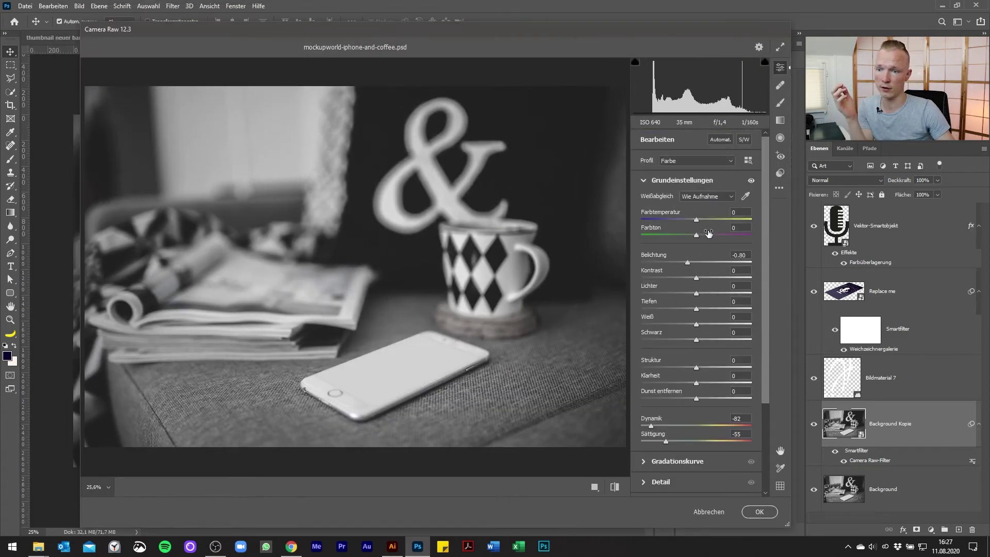
pyautogui.moveTo(696, 220); pyautogui.dragTo(658, 242)
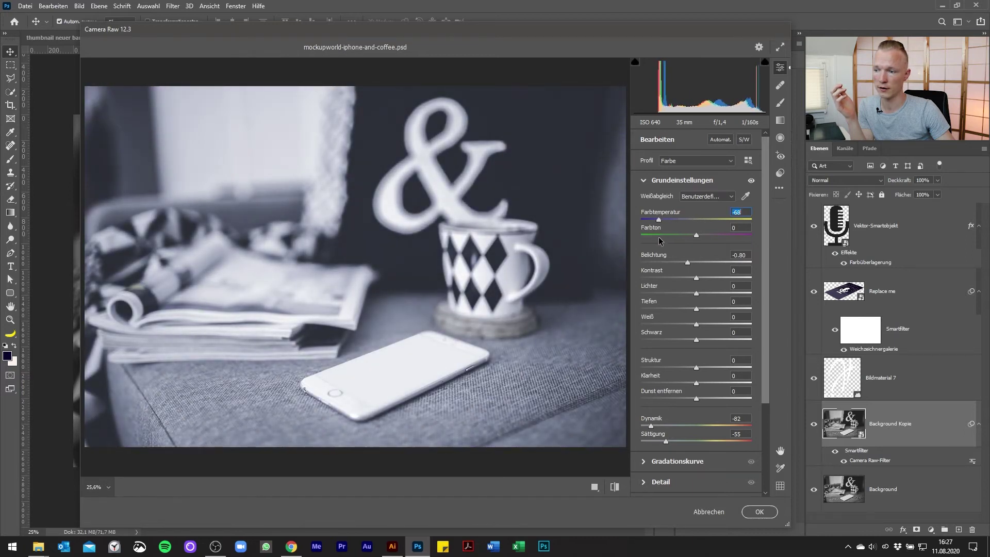
pyautogui.click(760, 511)
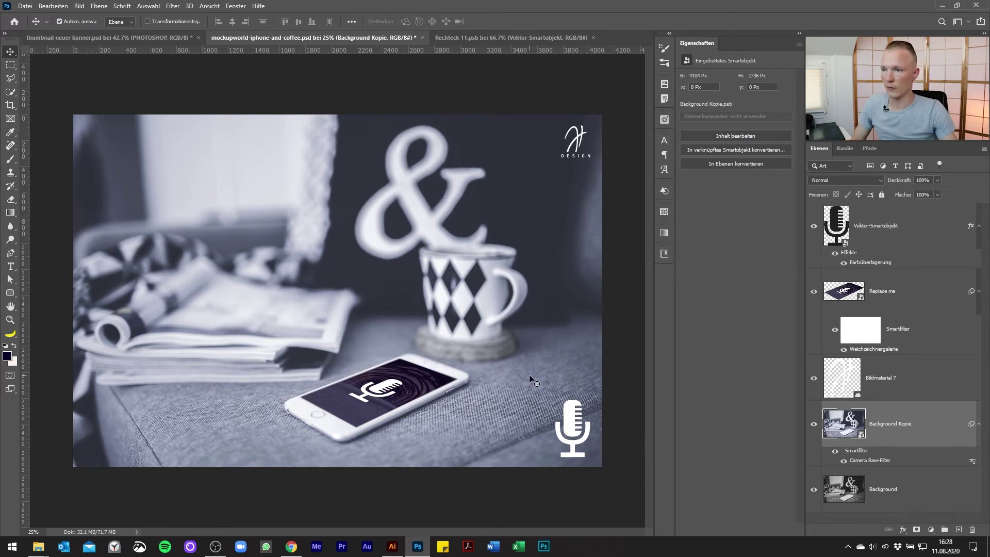
pyautogui.click(502, 36)
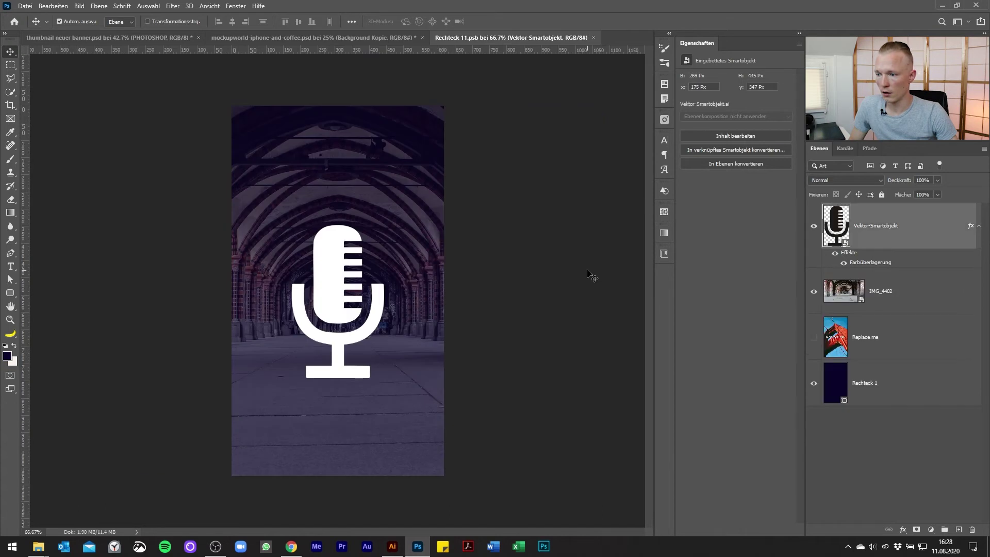
pyautogui.click(525, 326)
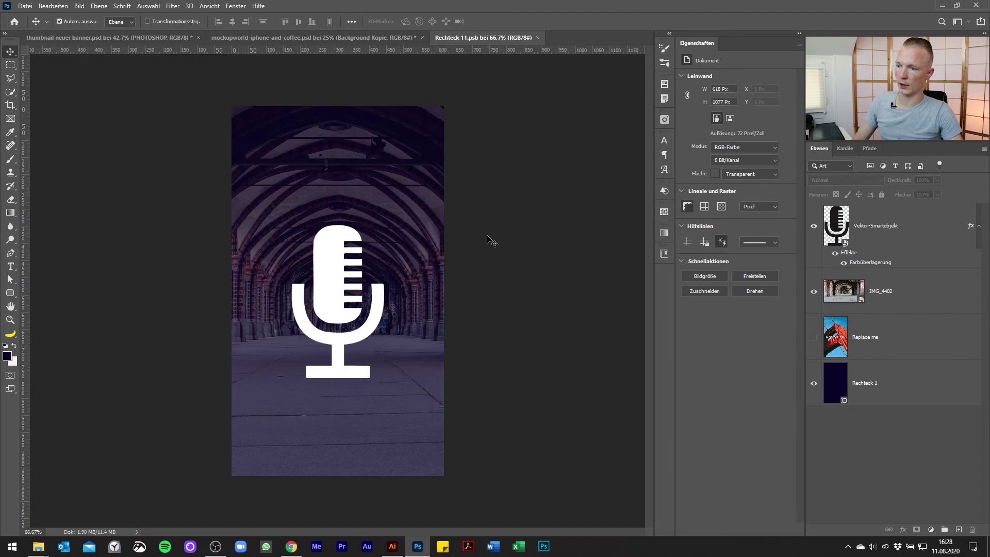
pyautogui.click(335, 38)
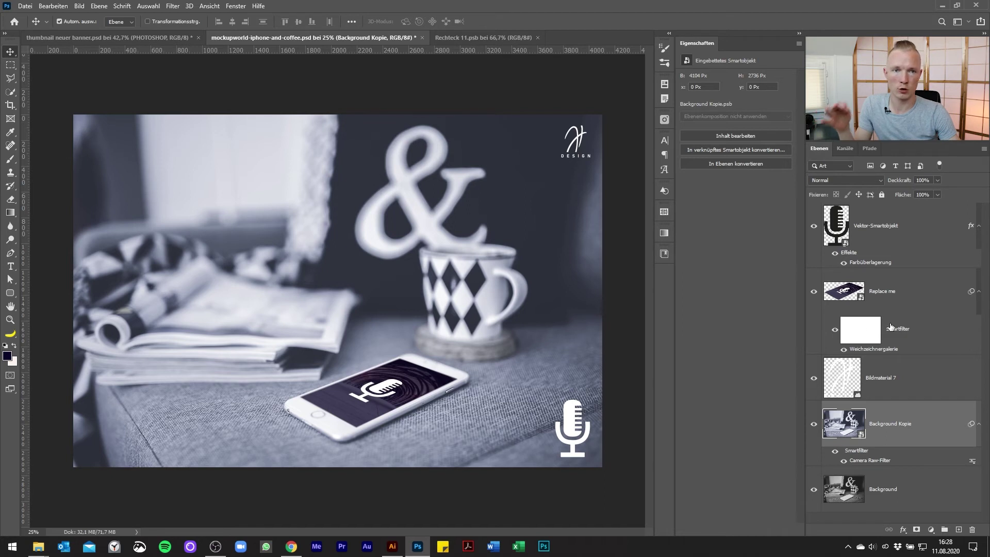
pyautogui.click(922, 287)
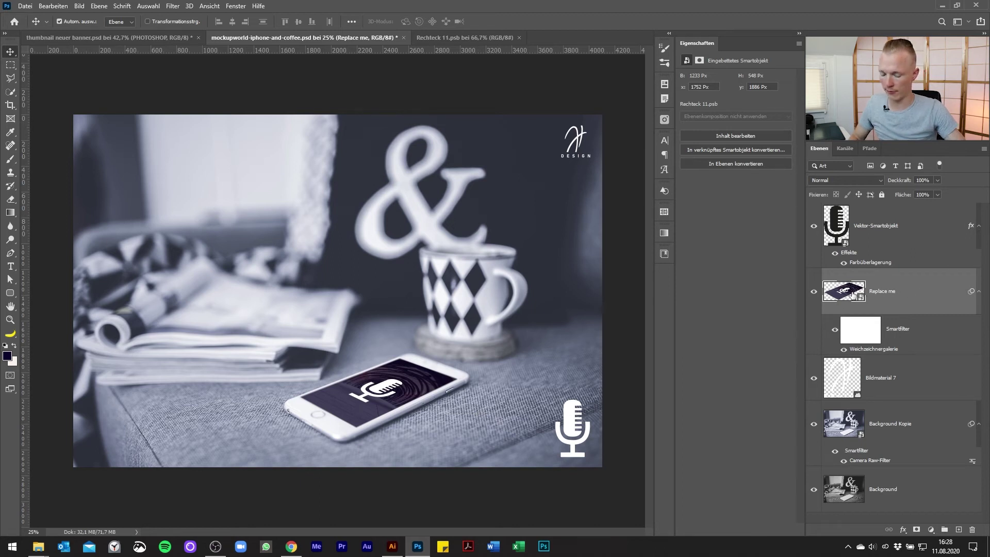
# Step: Duplicate the Replace me card up to Kopie 6, scattering copies over the magazines and near the phone
pyautogui.hotkey('ctrl', 'j')
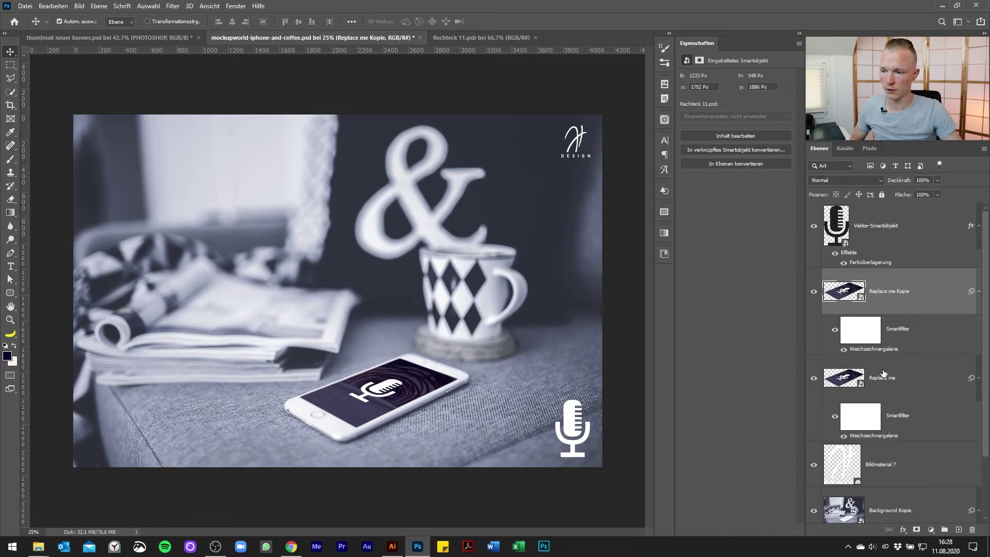
pyautogui.moveTo(419, 395)
pyautogui.mouseDown()
pyautogui.moveTo(221, 354)
pyautogui.moveTo(234, 345)
pyautogui.moveTo(212, 232)
pyautogui.mouseUp()
pyautogui.moveTo(210, 372); pyautogui.dragTo(208, 448)
pyautogui.keyDown('alt'); pyautogui.moveTo(267, 267); pyautogui.dragTo(235, 207); pyautogui.keyUp('alt')
pyautogui.keyDown('alt'); pyautogui.moveTo(189, 178); pyautogui.dragTo(335, 299); pyautogui.keyUp('alt')
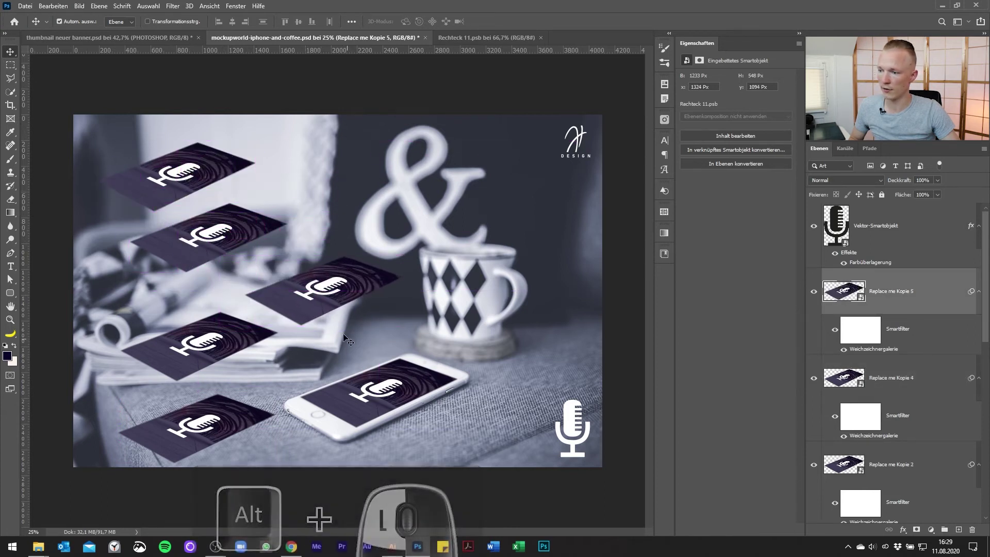
pyautogui.moveTo(234, 230); pyautogui.dragTo(234, 268)
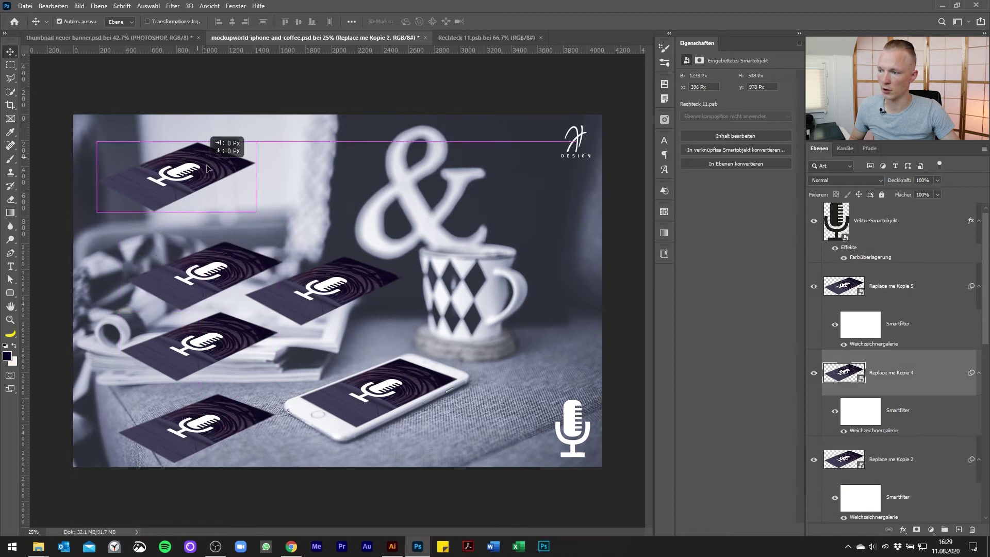
pyautogui.moveTo(206, 178); pyautogui.dragTo(258, 193)
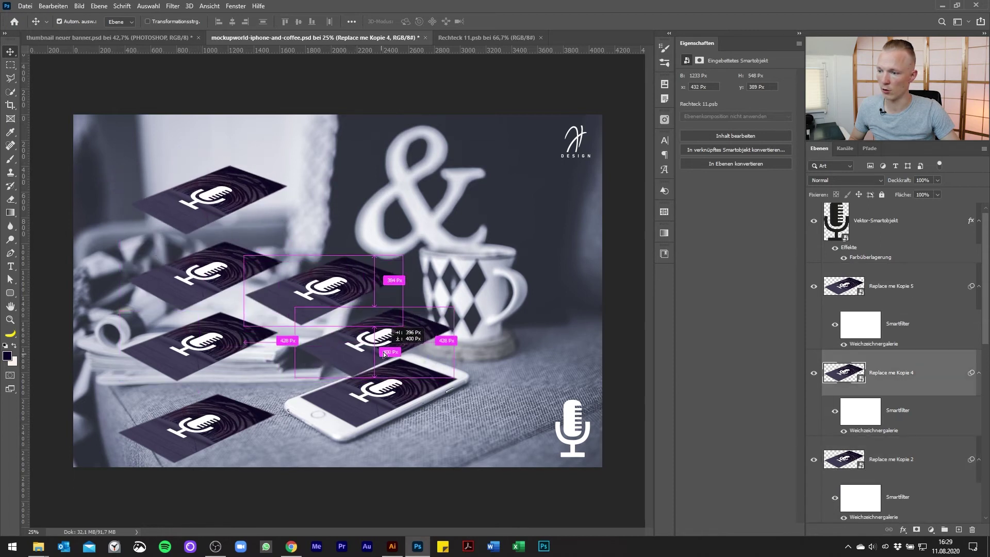
pyautogui.keyDown('alt'); pyautogui.moveTo(354, 347); pyautogui.dragTo(361, 406); pyautogui.keyUp('alt')
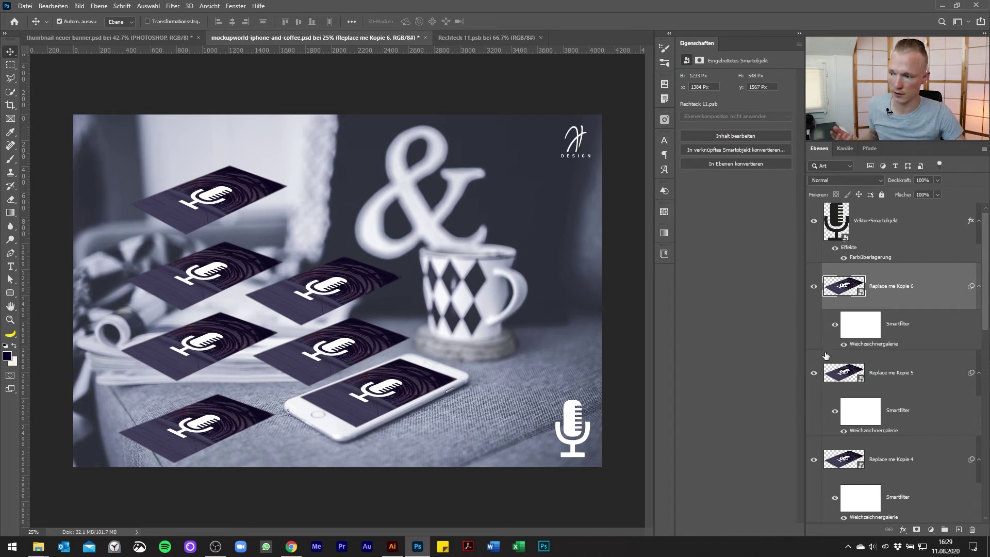
pyautogui.click(464, 38)
# Step: Hide the Vektor-Smartobjekt microphone layer in Rechteck 11.psb, save, and view the updated mockup
pyautogui.click(347, 284)
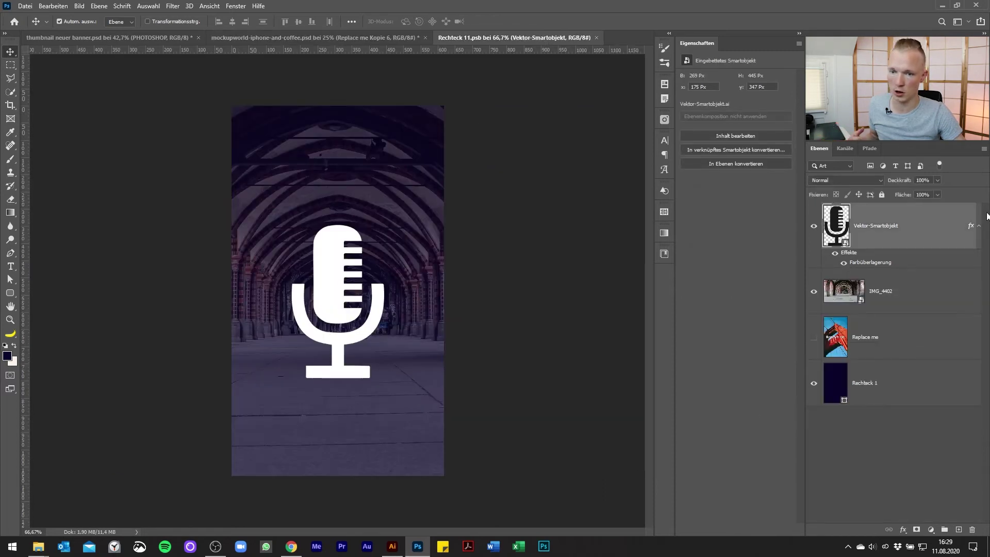
pyautogui.click(813, 228)
pyautogui.hotkey('ctrl', 's')
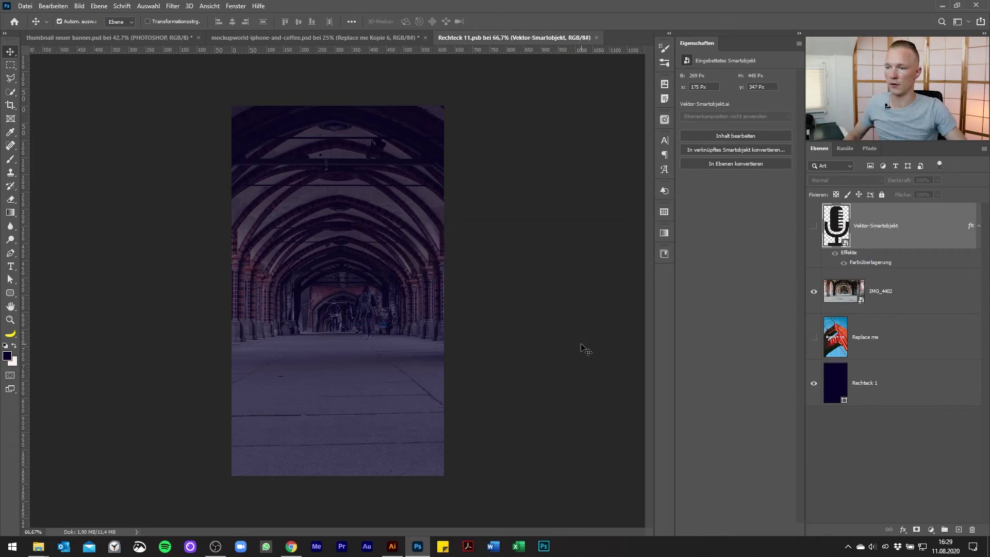
pyautogui.click(324, 39)
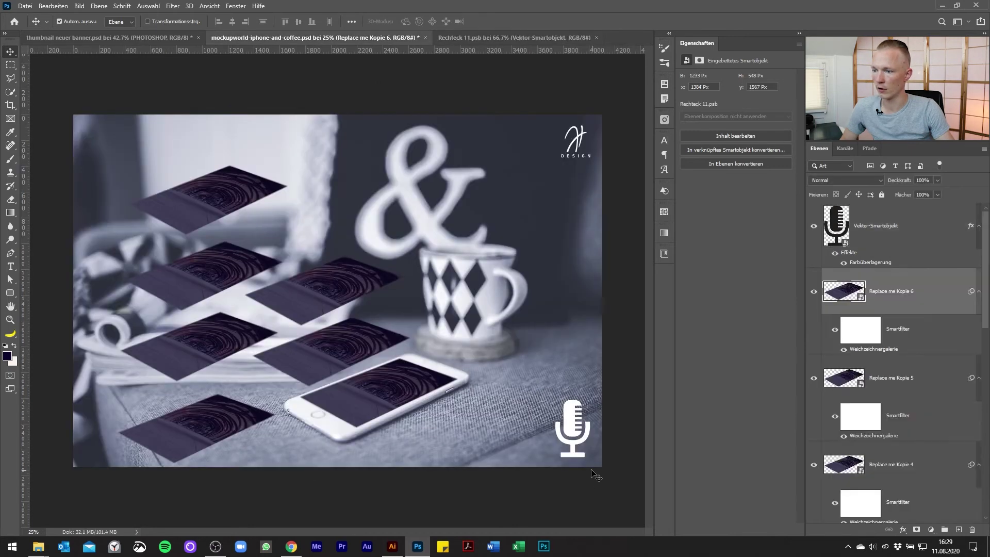
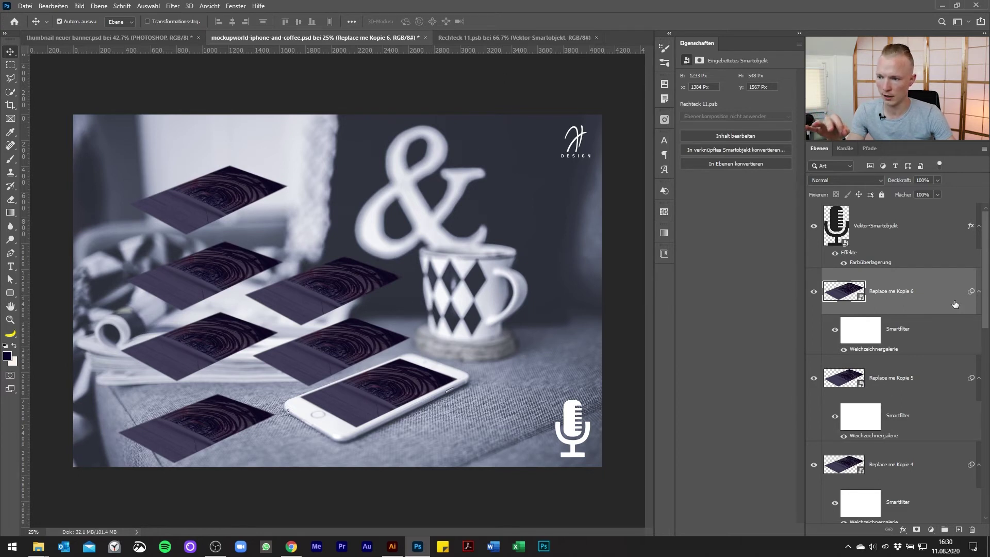
# Step: Show the white microphone Vektor-Smartobjekt in Rechteck 11.psb and save so the mockup updates
pyautogui.click(500, 39)
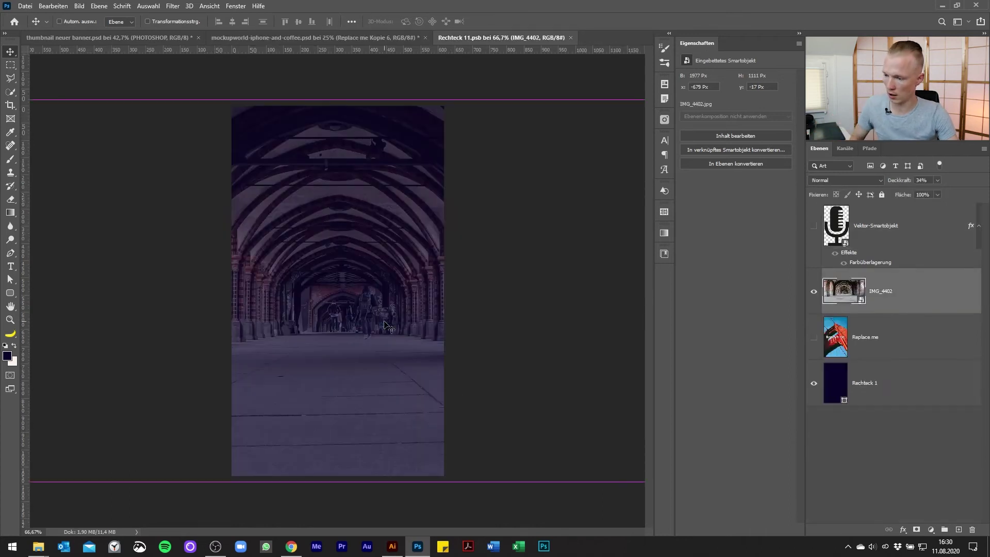
pyautogui.hotkey('ctrl', 't')
pyautogui.press('Escape')
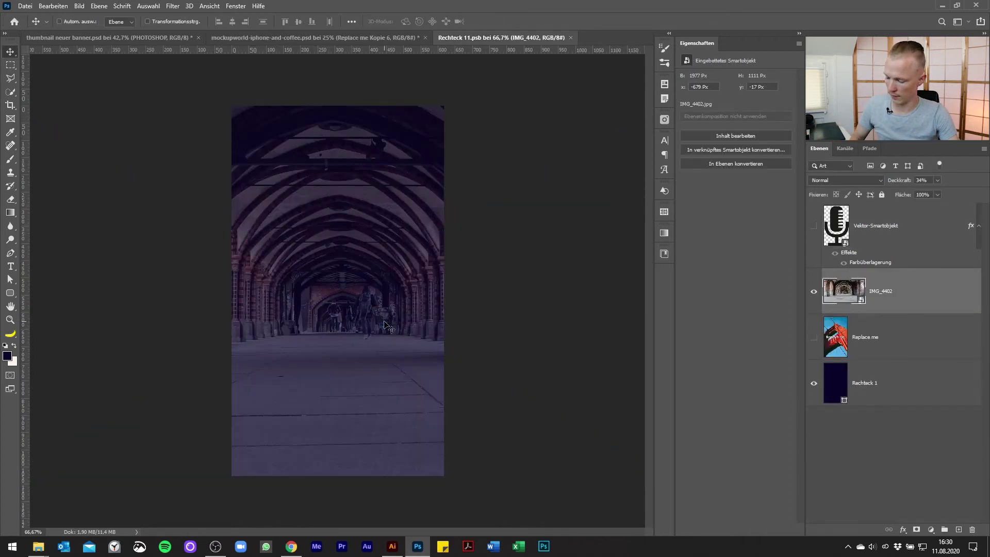
pyautogui.hotkey('ctrl', 'z')
pyautogui.hotkey('ctrl', 'z')
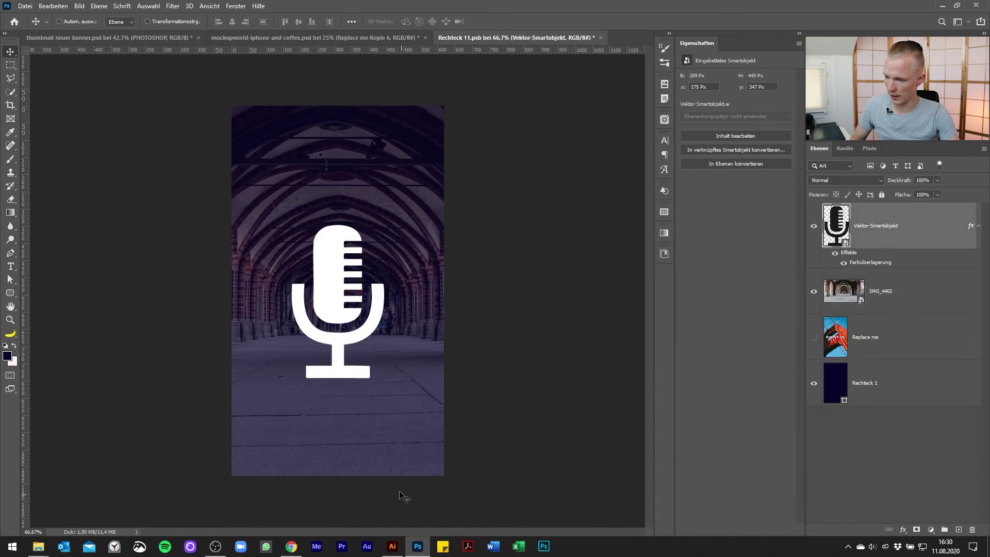
pyautogui.hotkey('ctrl', 's')
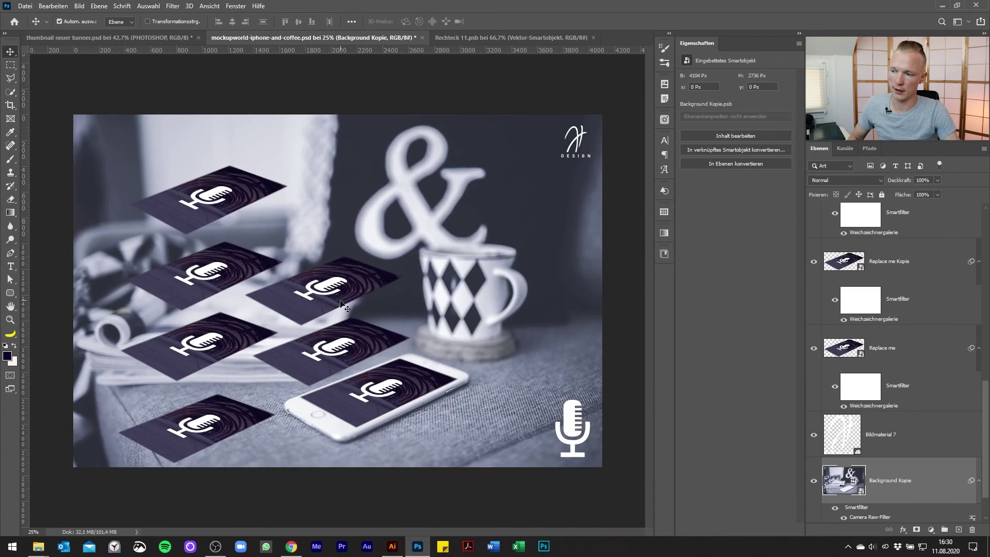
# Step: Select the Replace me Kopie 5 card layer and bring up its layer context menu
pyautogui.click(326, 295)
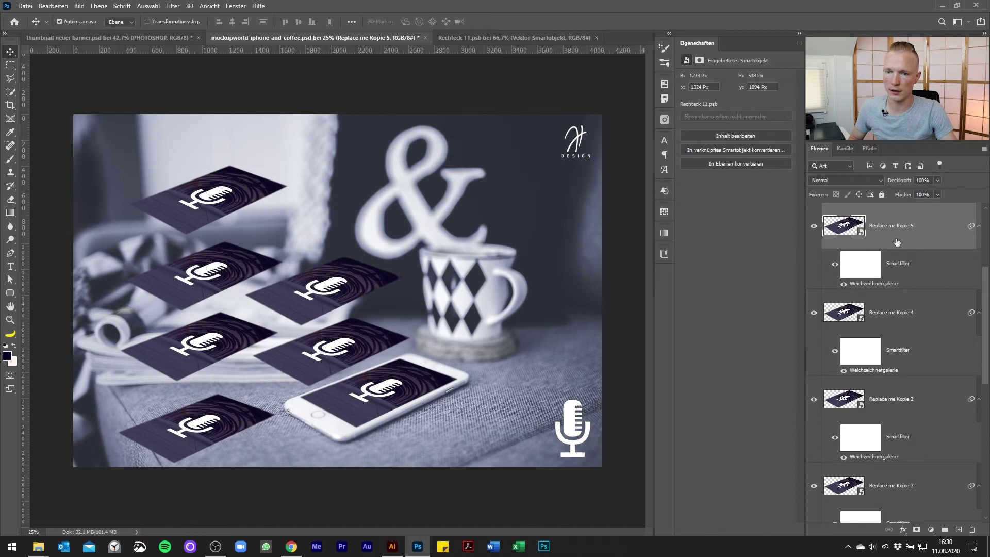
pyautogui.rightClick(941, 228)
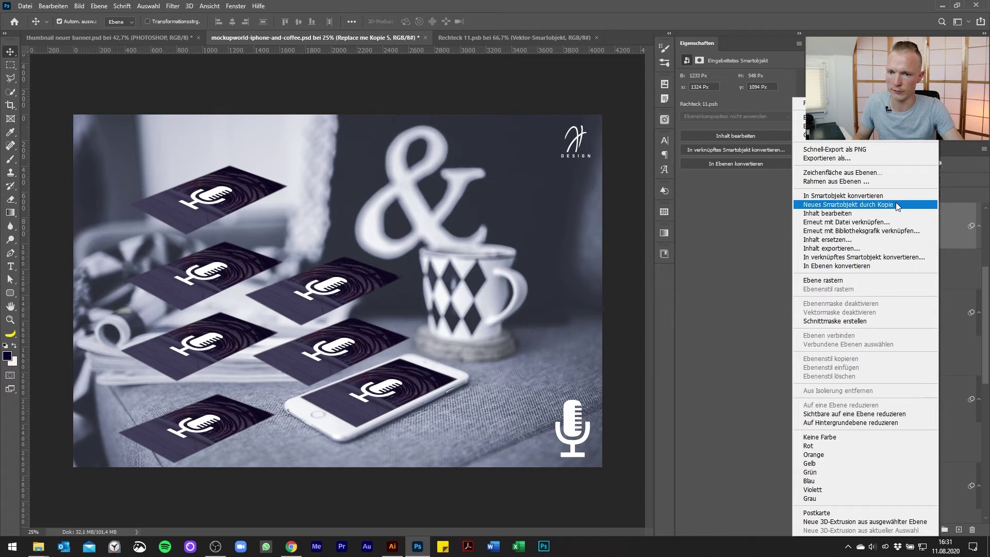
# Step: Copy the card as a new smart object 'neues smartobjekt' and hide its microphone
pyautogui.click(898, 205)
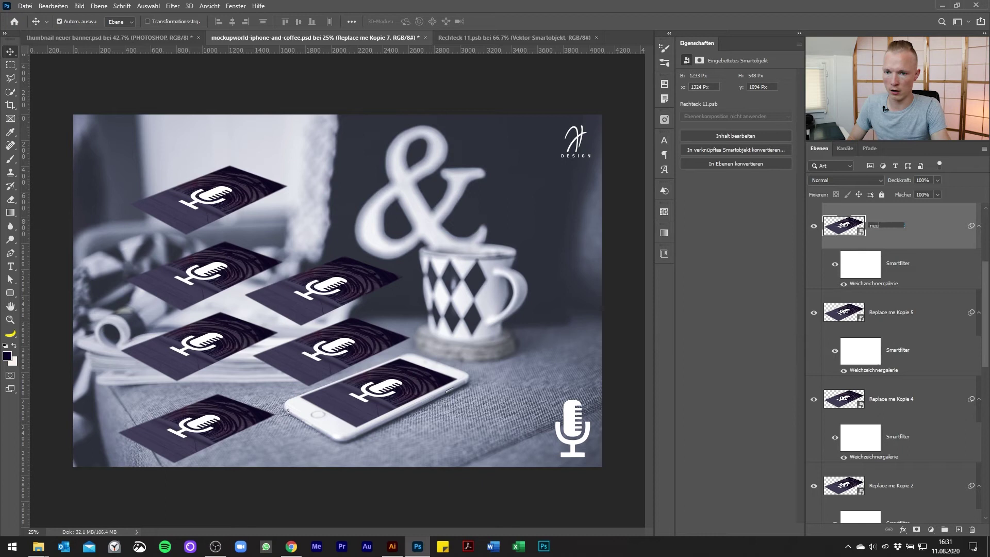
pyautogui.write('neues smartobjekt')
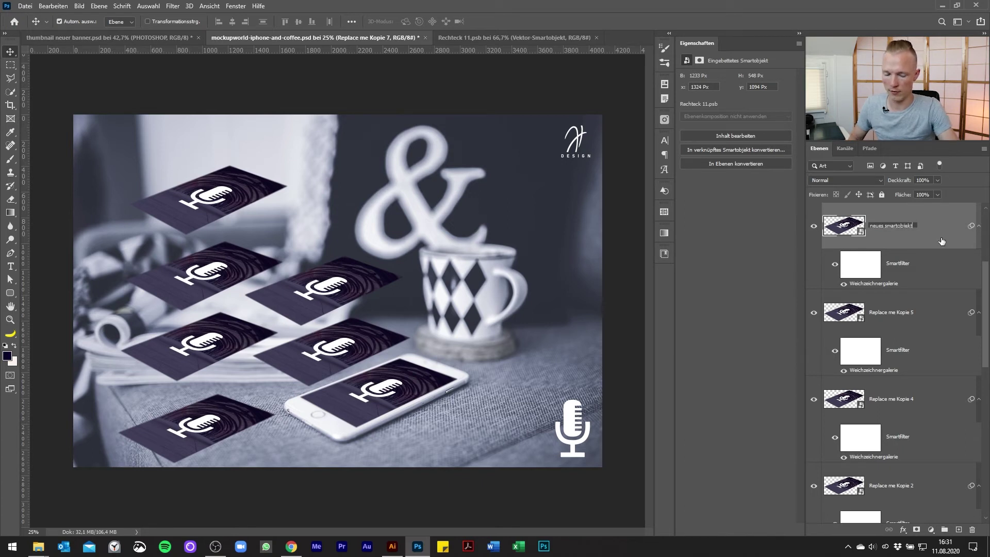
pyautogui.press('Return')
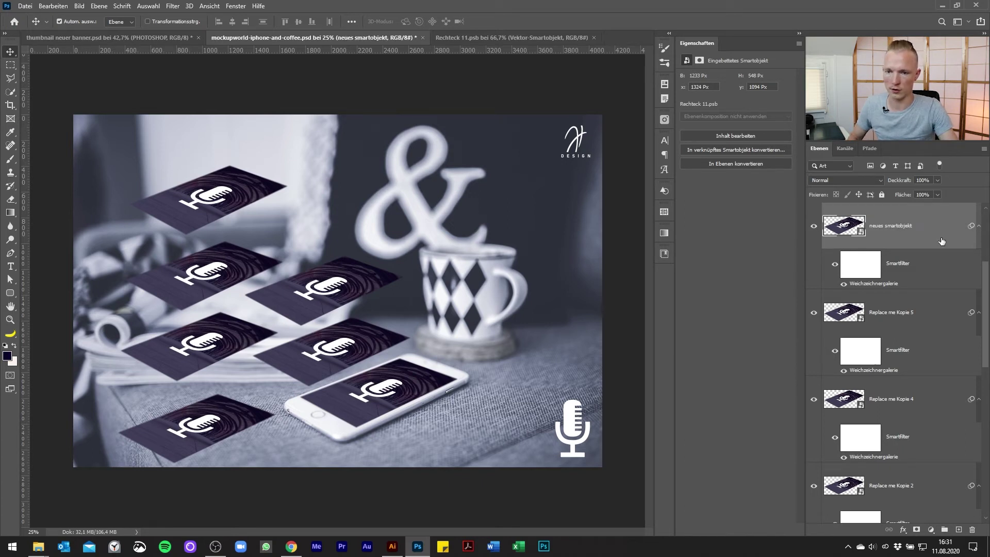
pyautogui.doubleClick(851, 231)
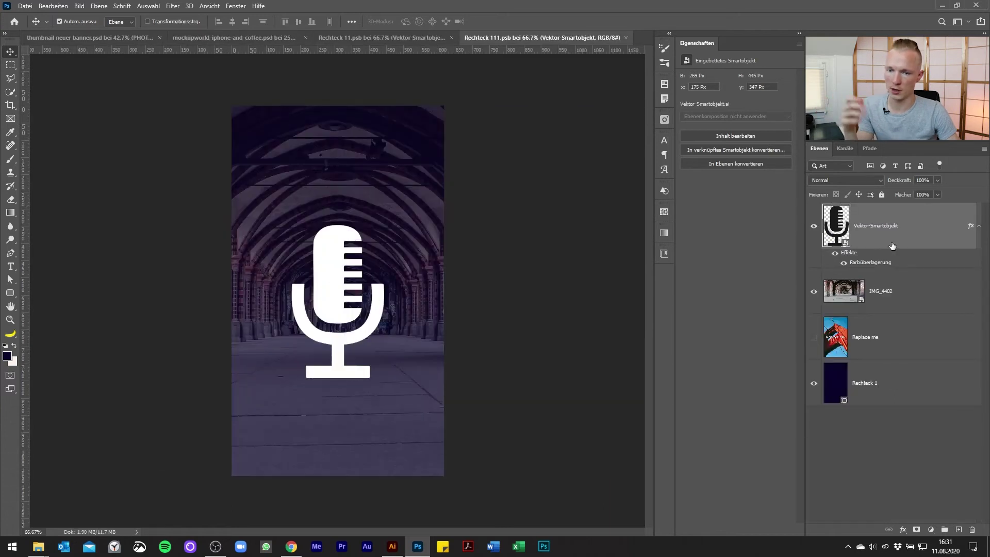
pyautogui.click(813, 226)
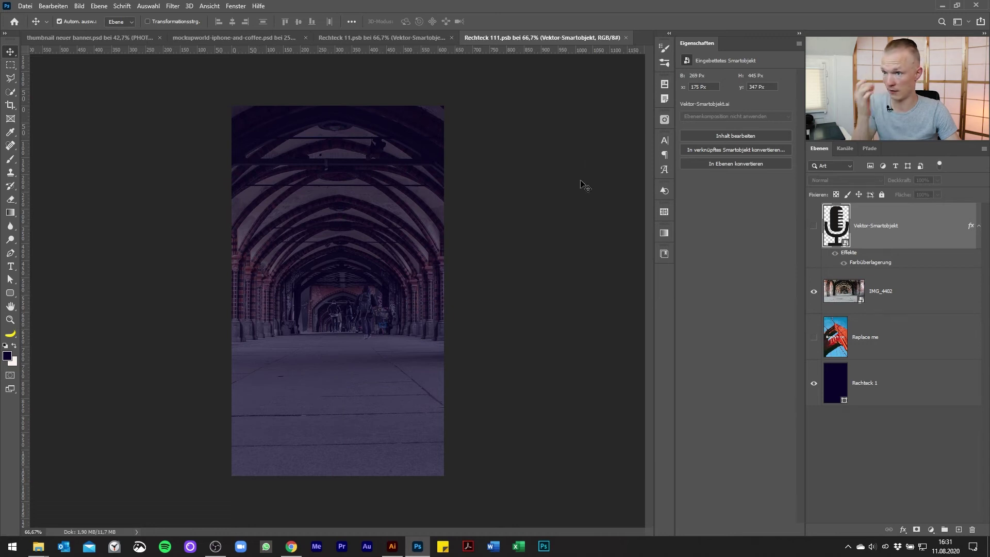
pyautogui.click(394, 42)
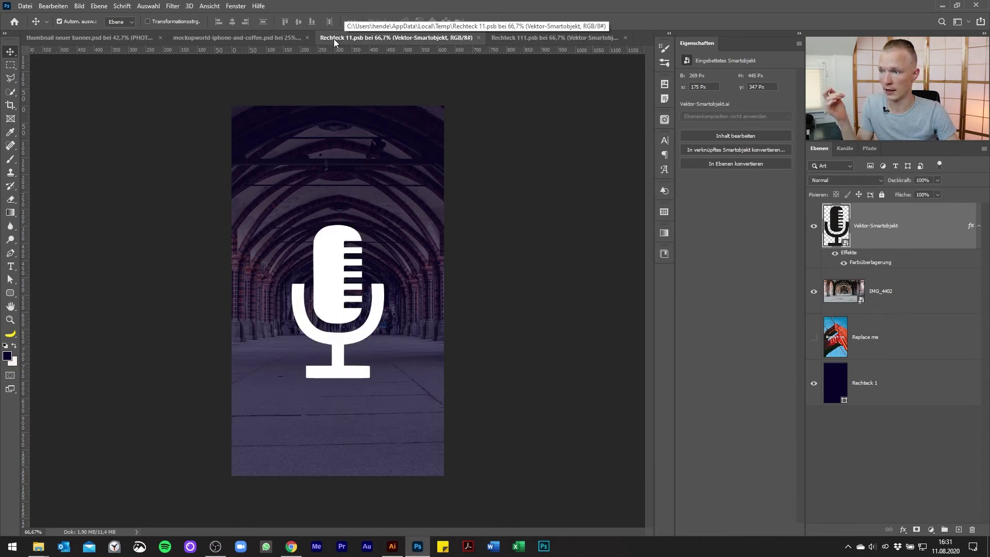
pyautogui.click(268, 39)
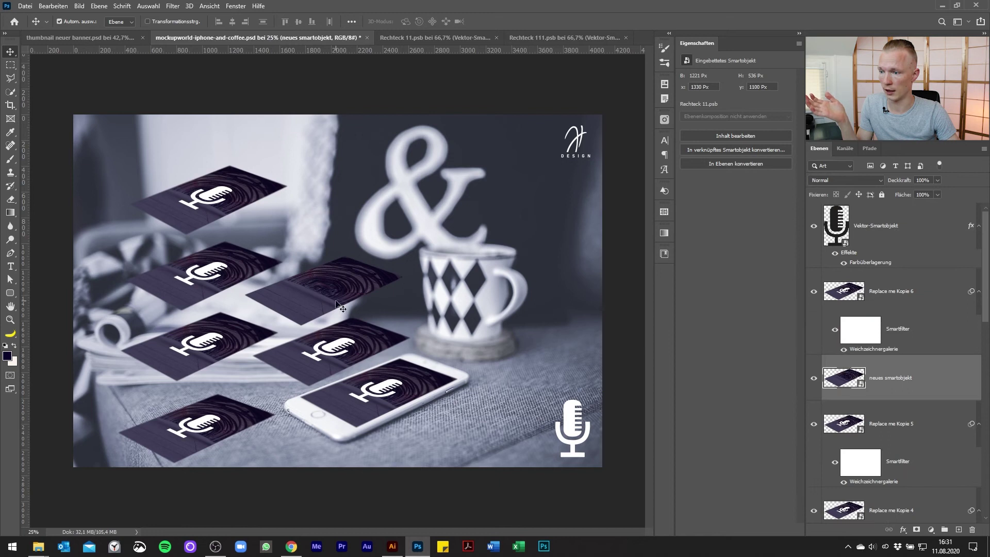
# Step: Place the microphone-free card beside the coffee cup and reposition the middle microphone card
pyautogui.moveTo(338, 305); pyautogui.dragTo(548, 363)
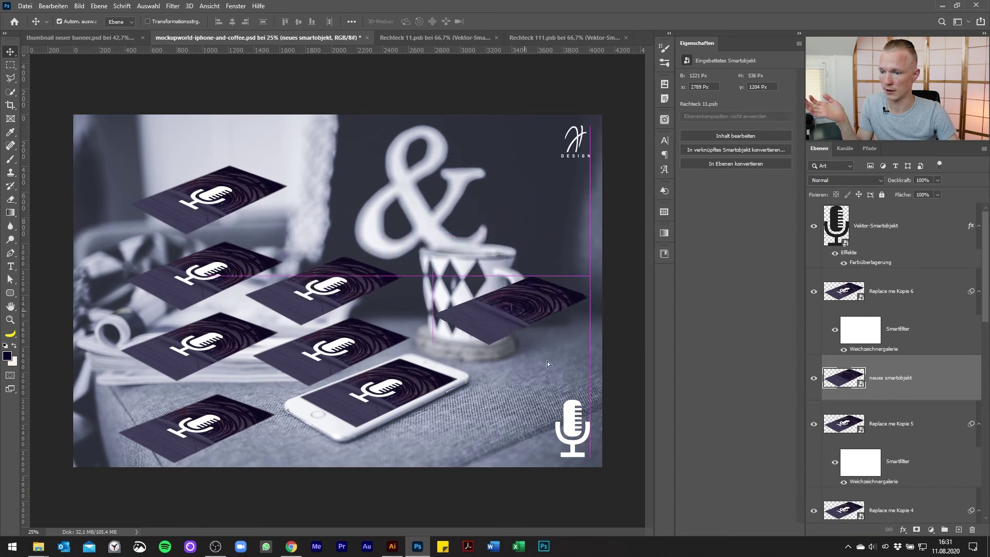
pyautogui.moveTo(547, 363)
pyautogui.mouseDown()
pyautogui.moveTo(502, 326)
pyautogui.moveTo(507, 300)
pyautogui.mouseUp()
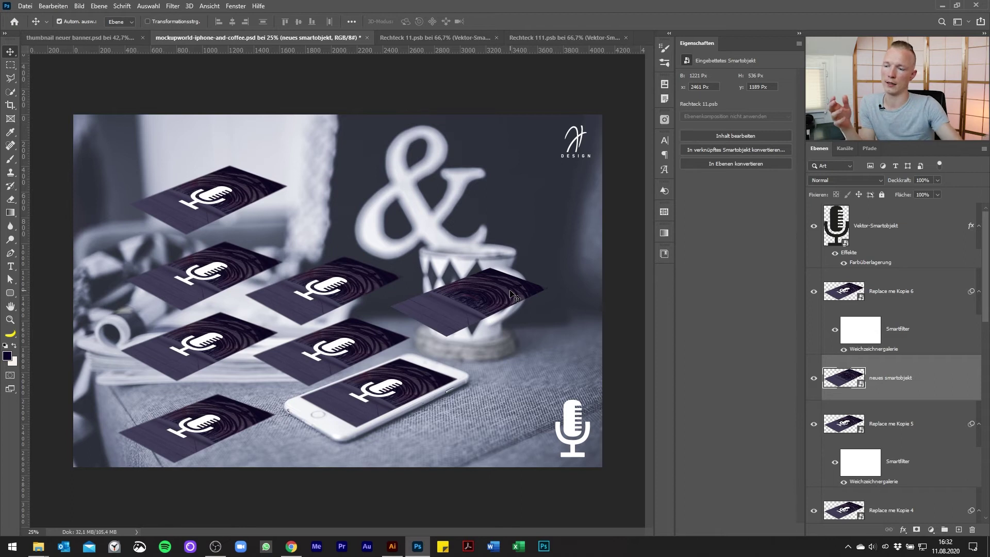
pyautogui.click(460, 356)
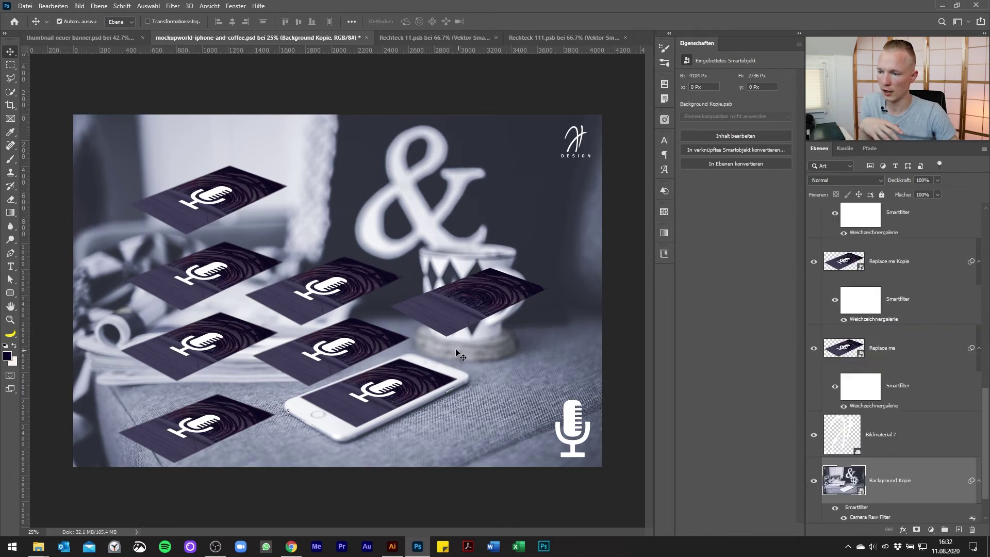
pyautogui.moveTo(457, 314); pyautogui.dragTo(478, 314)
pyautogui.moveTo(364, 294)
pyautogui.mouseDown()
pyautogui.moveTo(378, 266)
pyautogui.moveTo(371, 280)
pyautogui.mouseUp()
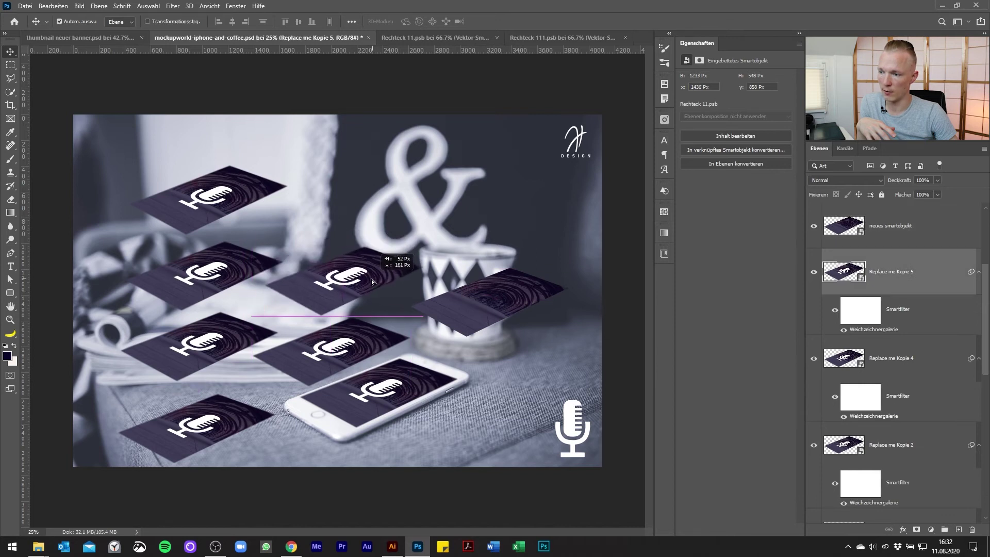
pyautogui.moveTo(472, 309); pyautogui.dragTo(441, 303)
pyautogui.click(445, 195)
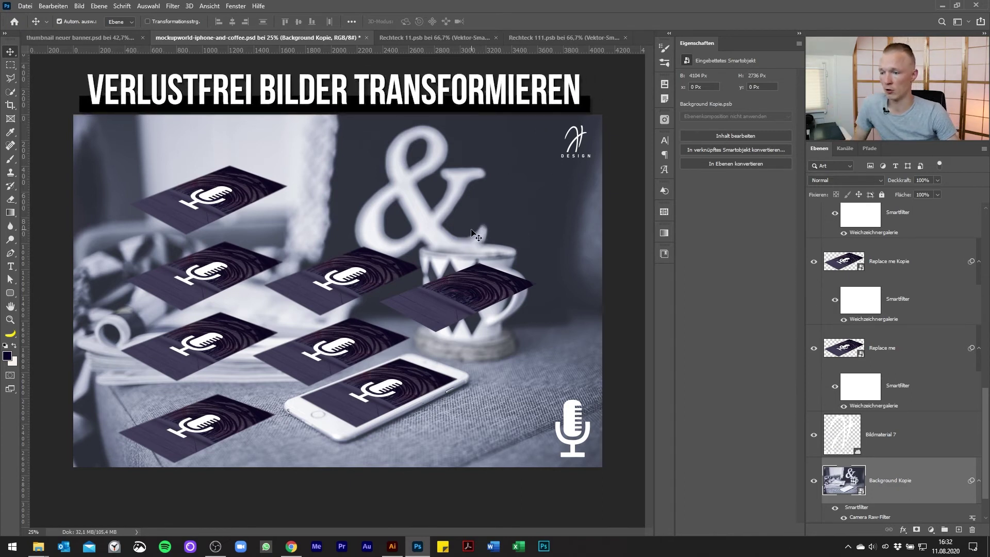
# Step: Close the Rechteck 11.psb and Rechteck 111.psb documents and open IMG_4402.jpg in Photoshop
pyautogui.click(544, 38)
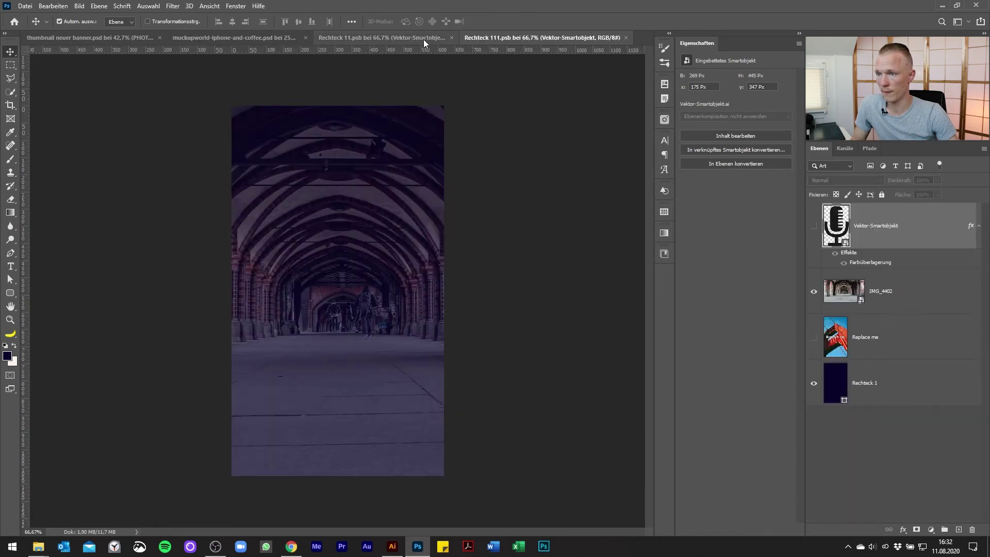
pyautogui.click(415, 40)
pyautogui.click(567, 39)
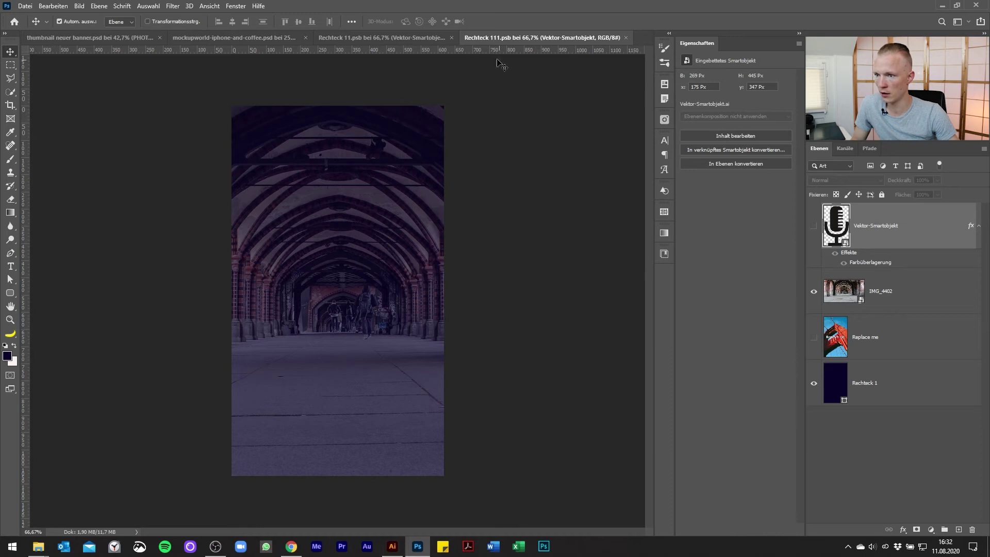
pyautogui.click(452, 37)
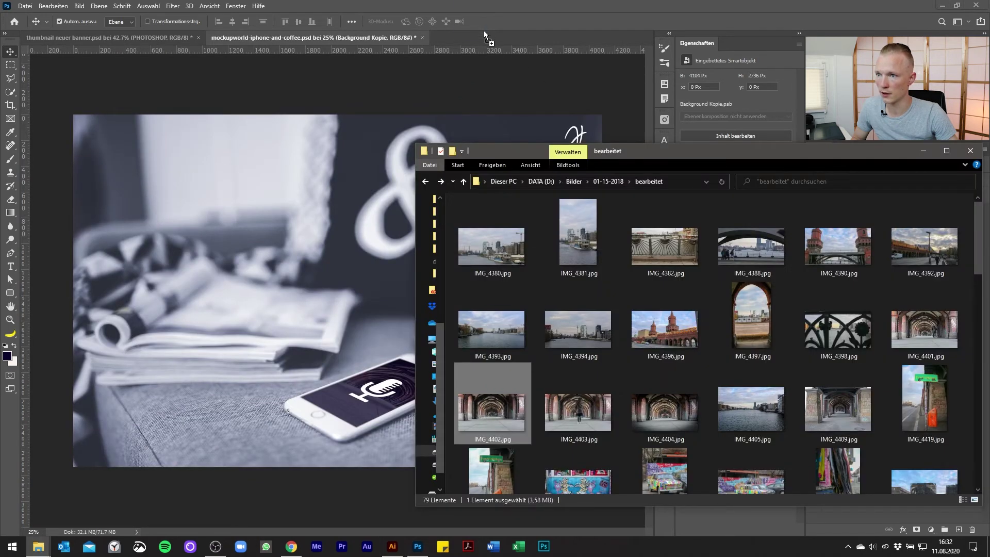
pyautogui.moveTo(483, 30); pyautogui.dragTo(492, 39)
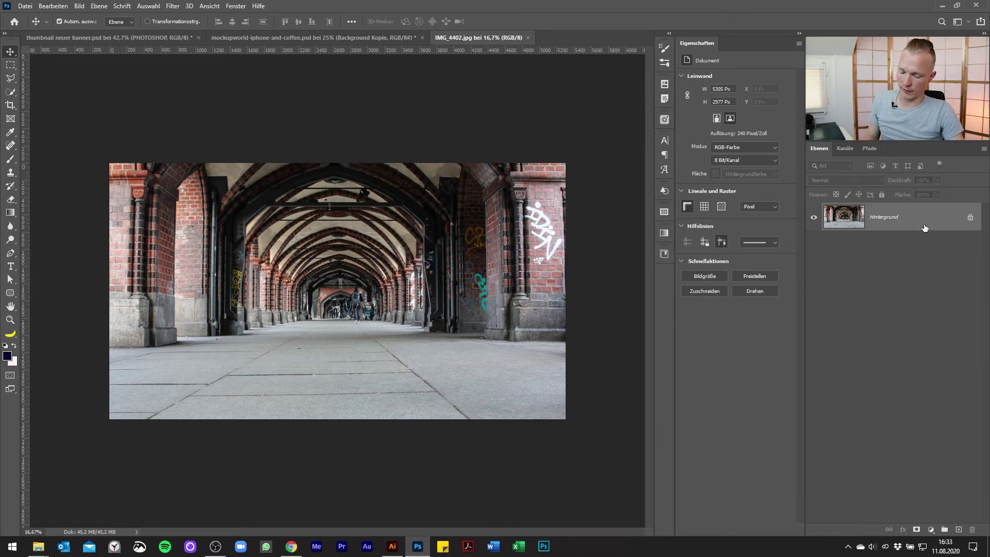
# Step: Duplicate the photo into Ebene 1 and smart-object Ebene 1 Kopie, then select both copies
pyautogui.hotkey('ctrl', 'j')
pyautogui.hotkey('ctrl', 'j')
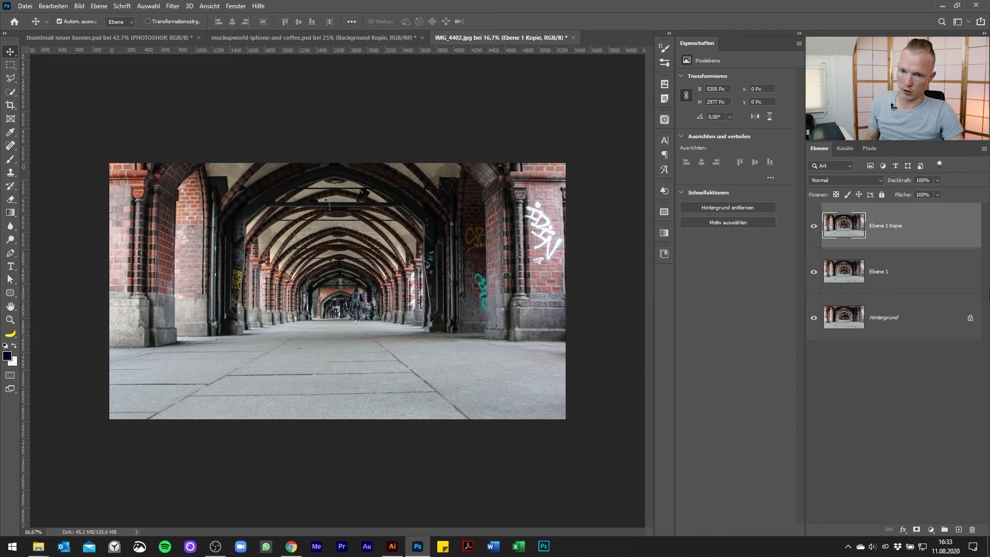
pyautogui.click(939, 266)
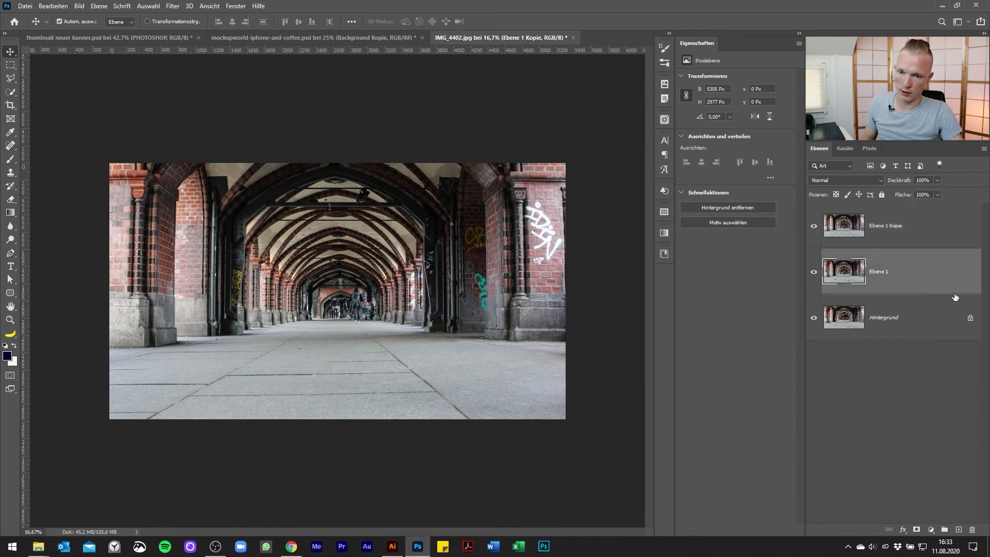
pyautogui.click(945, 225)
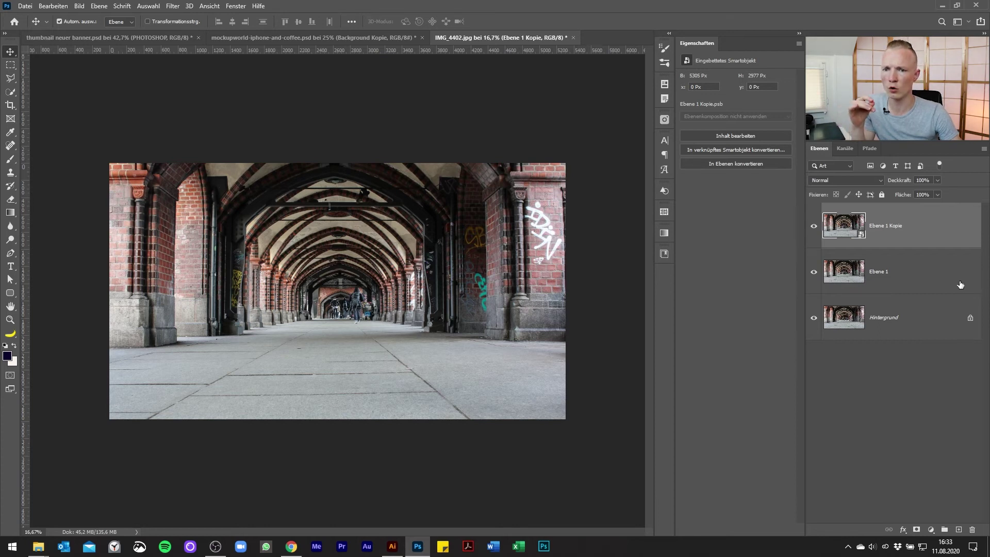
pyautogui.click(945, 284)
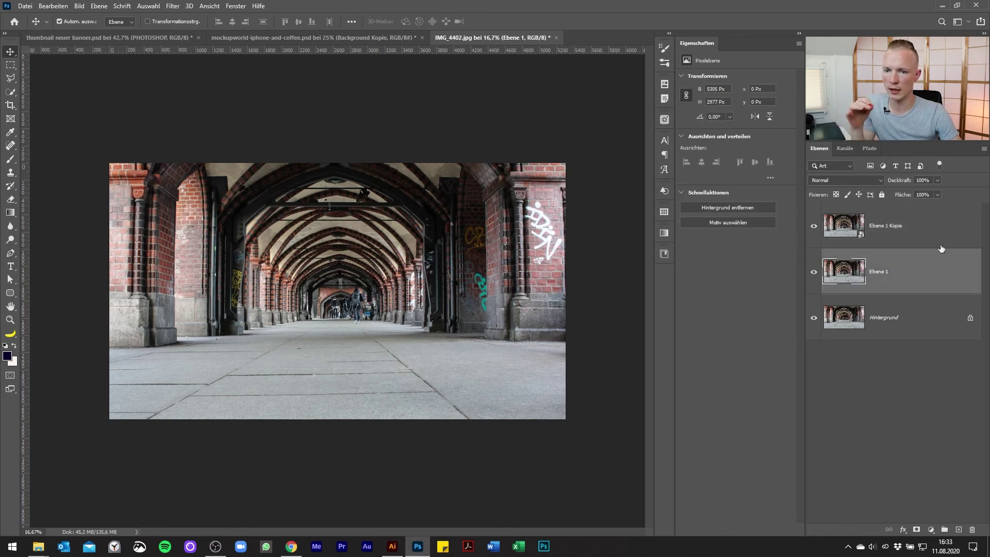
pyautogui.keyDown('shift'); pyautogui.click(937, 232); pyautogui.keyUp('shift')
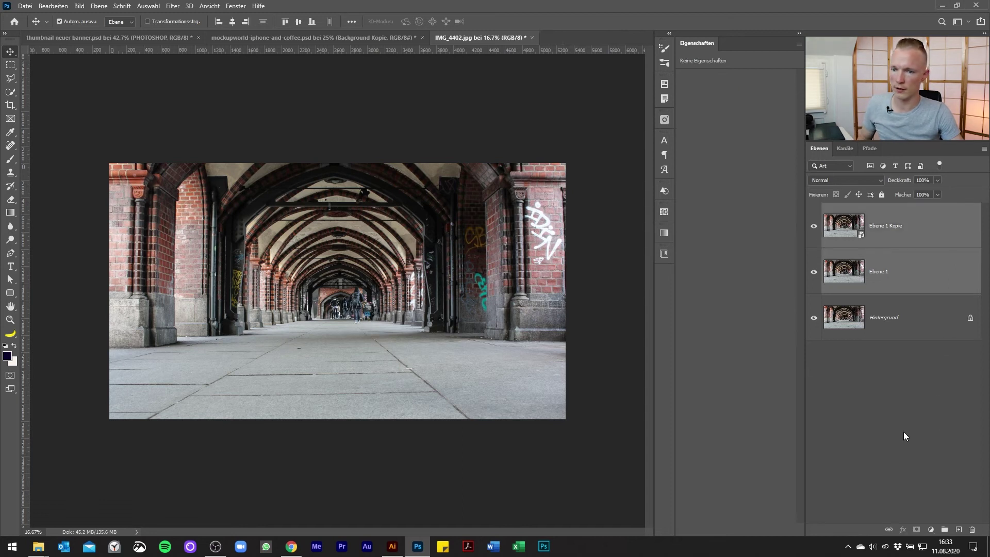
pyautogui.click(54, 6)
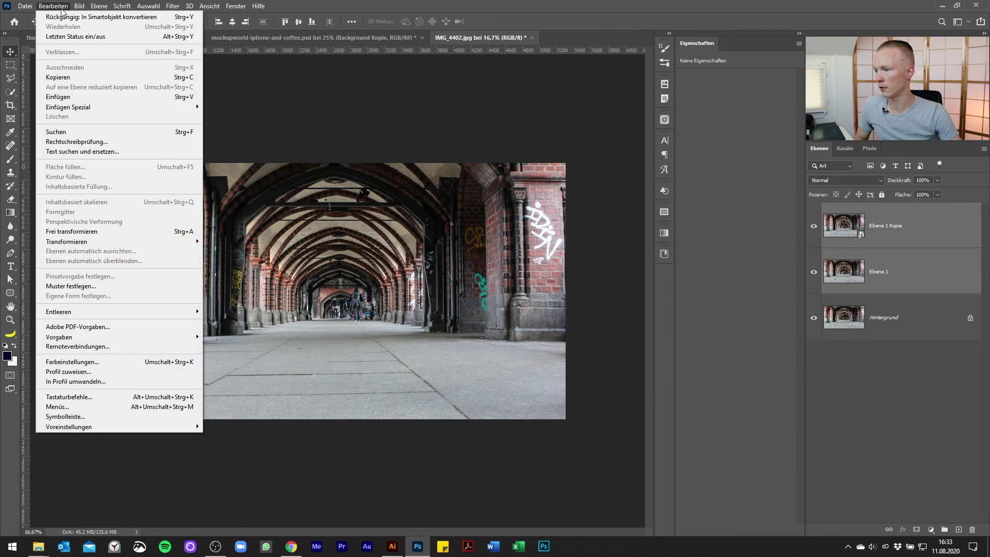
pyautogui.moveTo(67, 242)
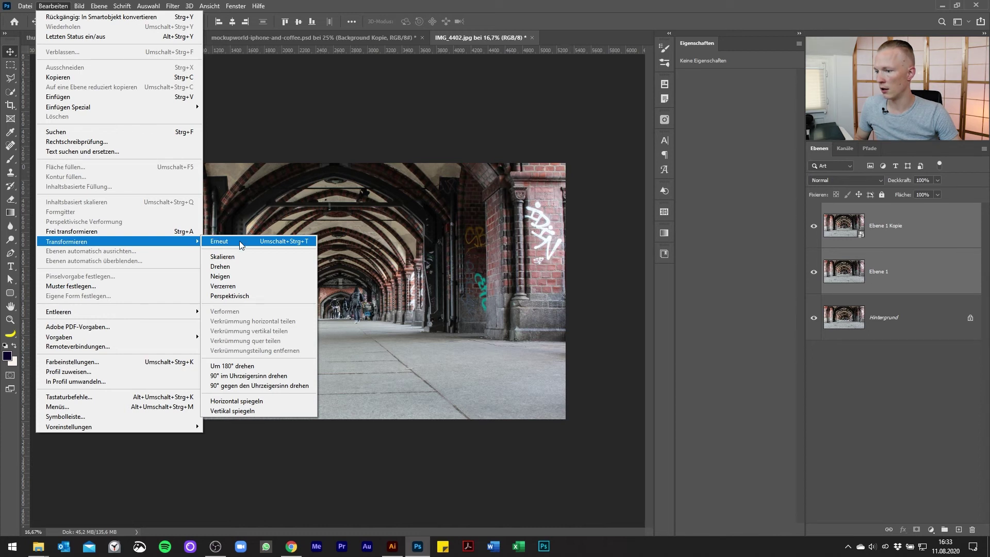
# Step: Scale both arcade photo layers down to about 199 × 111 px and nudge them right
pyautogui.click(234, 256)
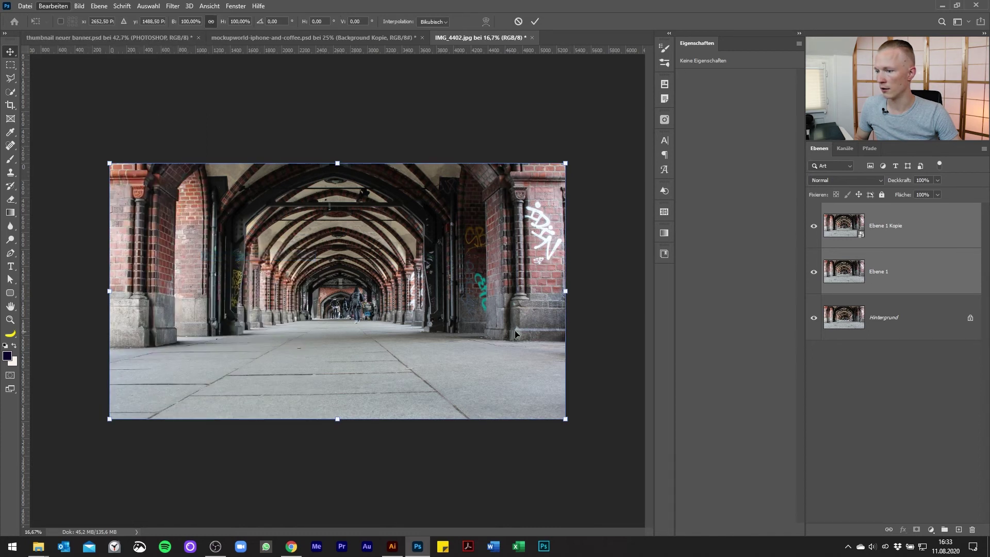
pyautogui.moveTo(566, 291); pyautogui.dragTo(400, 289)
pyautogui.click(815, 318)
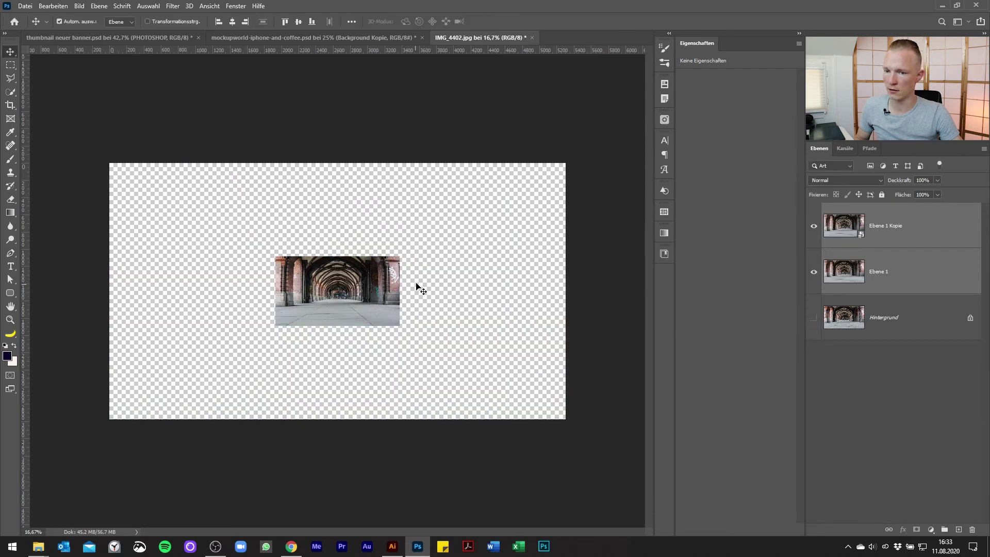
pyautogui.hotkey('ctrl', 't')
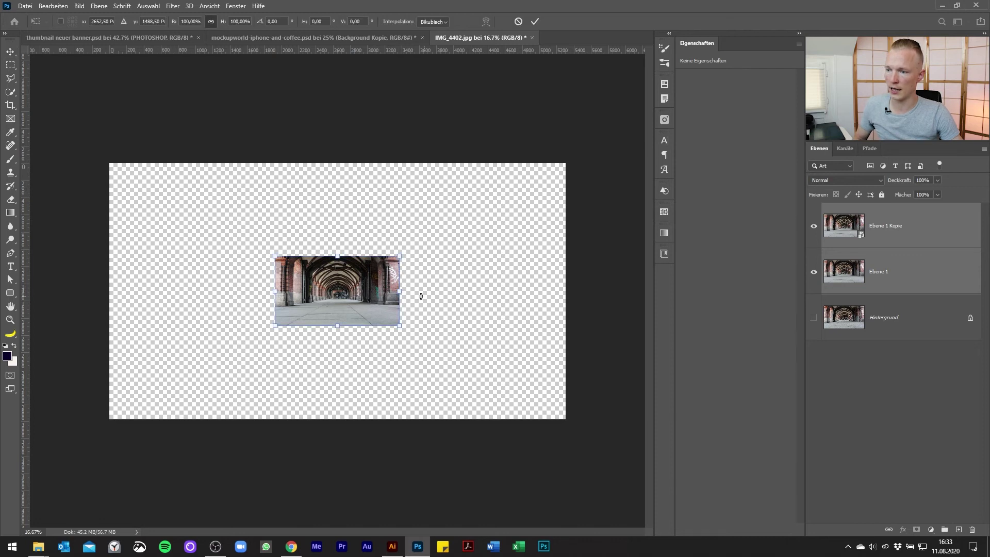
pyautogui.moveTo(401, 293); pyautogui.dragTo(347, 299)
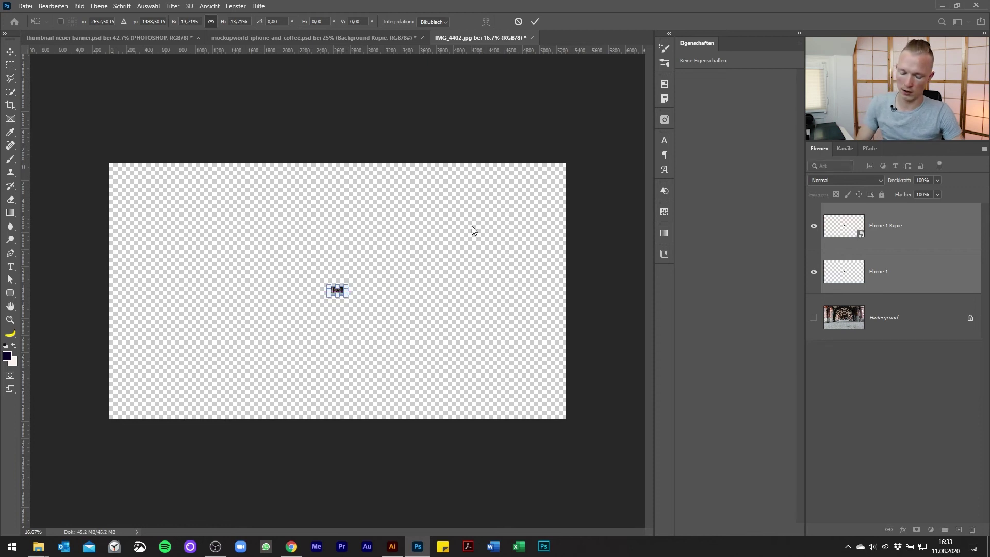
pyautogui.press('Return')
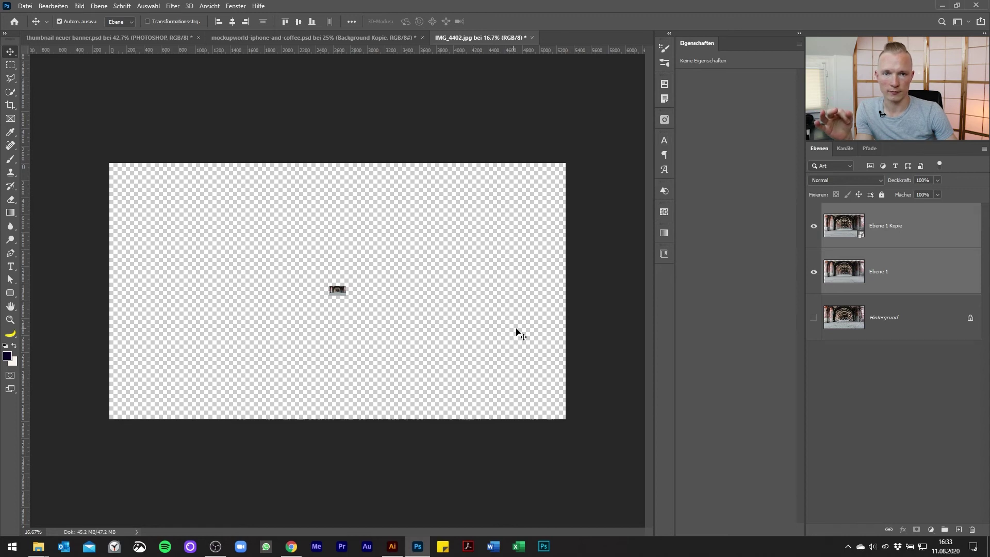
pyautogui.moveTo(343, 294); pyautogui.dragTo(388, 293)
# Step: Arrange the two tiny arcade photos side by side and select them together
pyautogui.click(406, 335)
pyautogui.scroll(10, 388, 293)
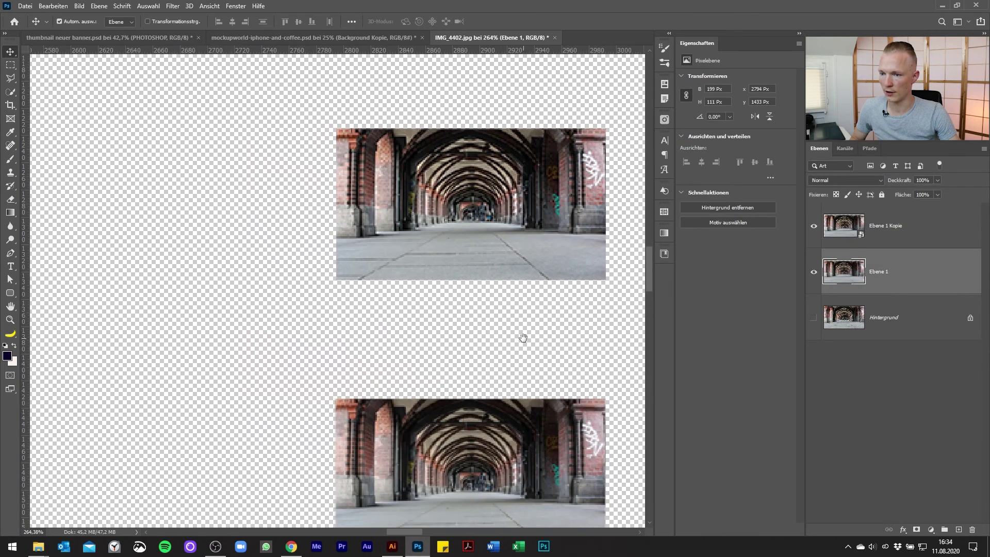
pyautogui.moveTo(523, 338); pyautogui.dragTo(412, 293)
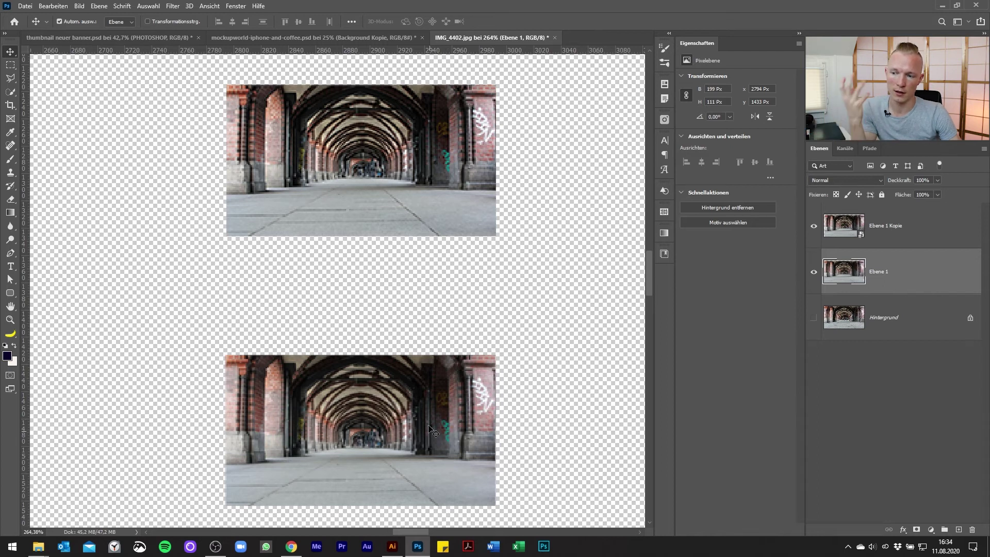
pyautogui.scroll(-10, 362, 436)
pyautogui.moveTo(393, 325); pyautogui.dragTo(429, 349)
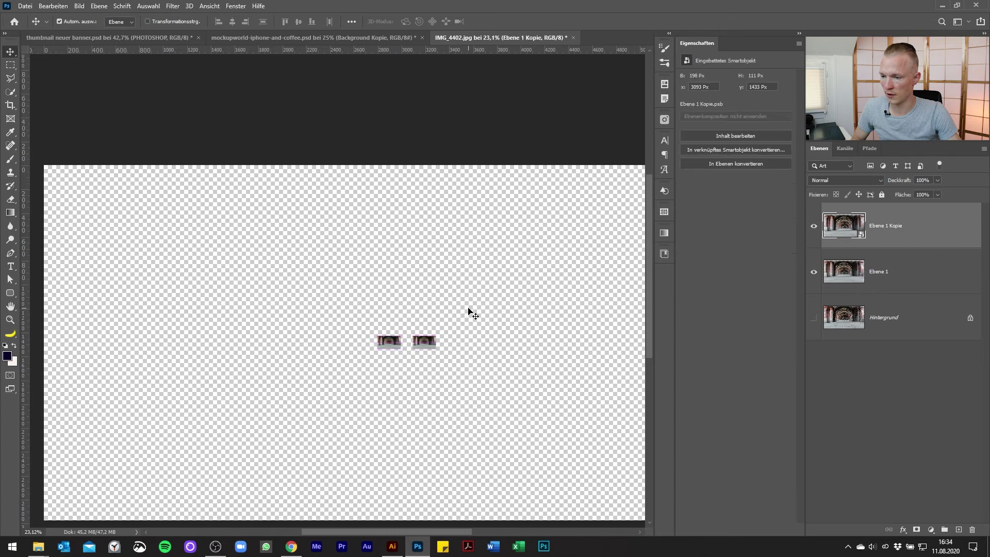
pyautogui.moveTo(472, 314); pyautogui.dragTo(310, 356)
pyautogui.moveTo(425, 346); pyautogui.dragTo(405, 345)
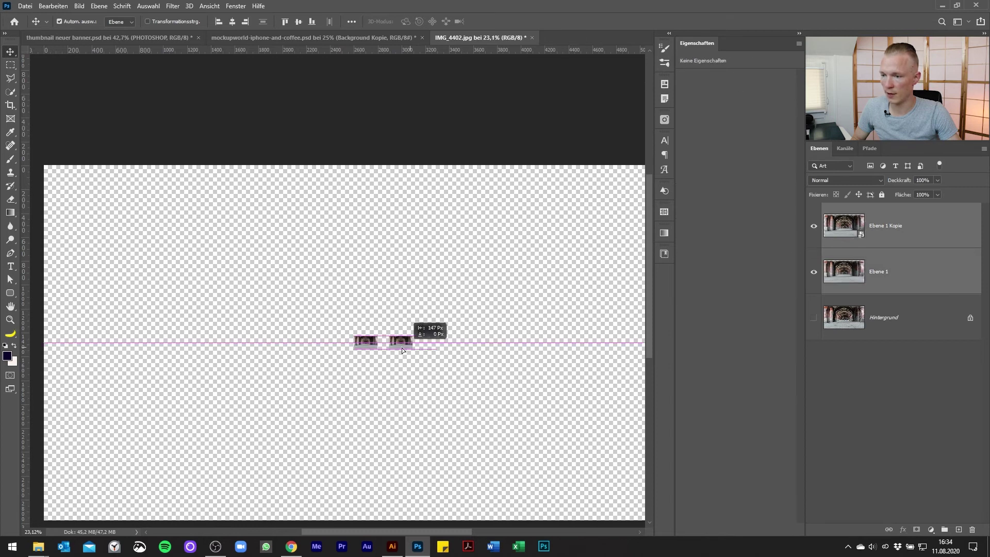
pyautogui.click(432, 362)
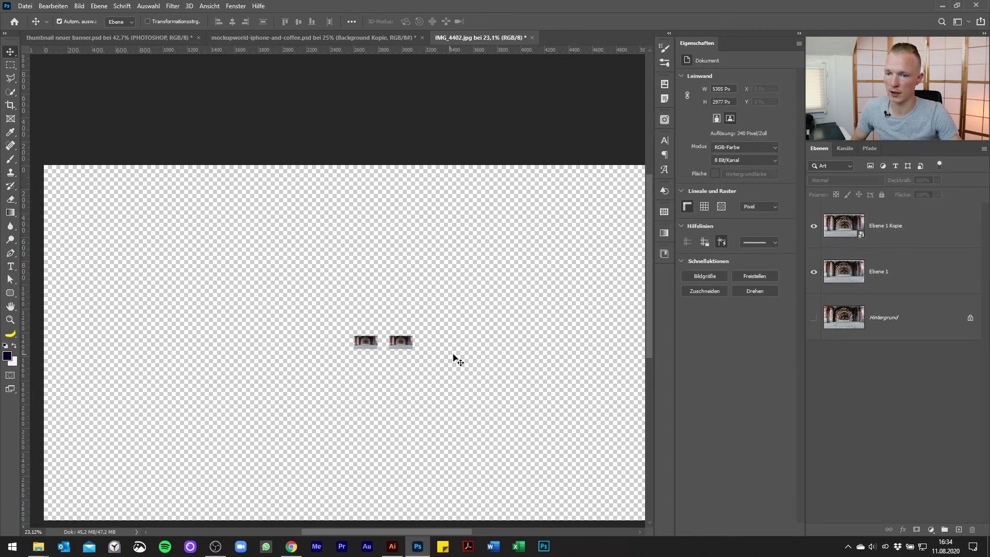
pyautogui.moveTo(412, 356); pyautogui.dragTo(356, 315)
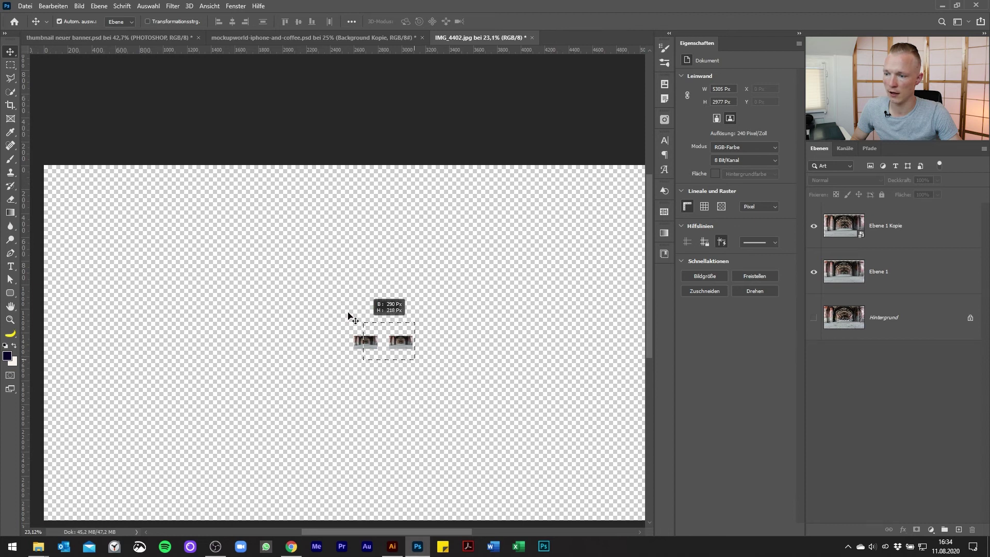
pyautogui.scroll(5, 402, 337)
pyautogui.scroll(3, 410, 343)
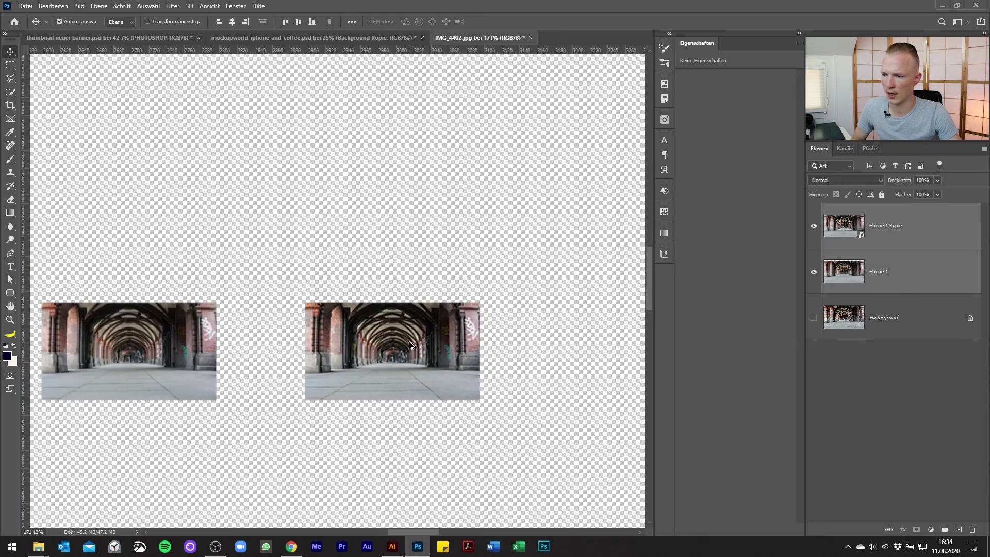
# Step: Shrink both side-by-side photos further to 17.93%
pyautogui.hotkey('ctrl', 't')
pyautogui.moveTo(484, 352); pyautogui.dragTo(302, 360)
pyautogui.press('Return')
pyautogui.scroll(5, 259, 361)
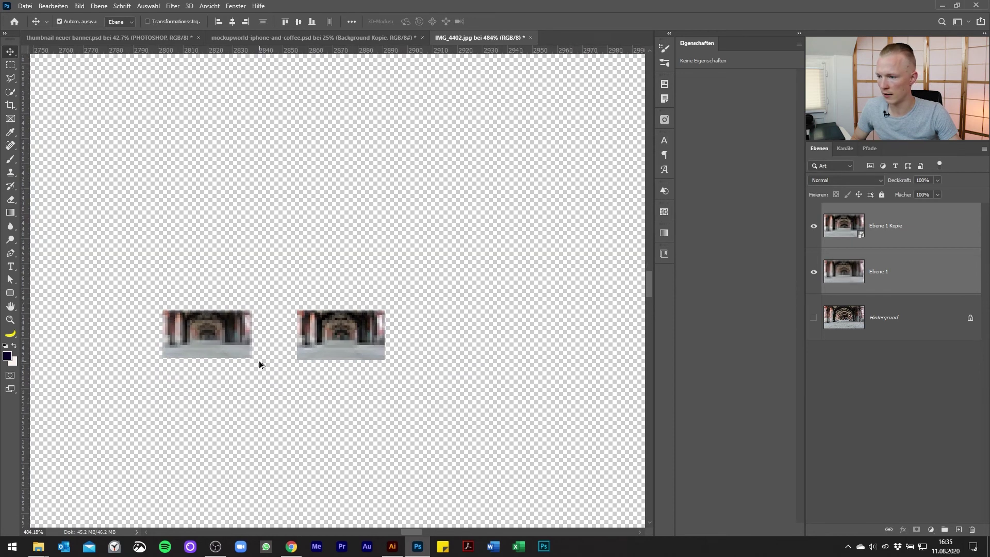
pyautogui.scroll(-3, 259, 360)
pyautogui.scroll(-2, 258, 361)
pyautogui.scroll(-2, 261, 367)
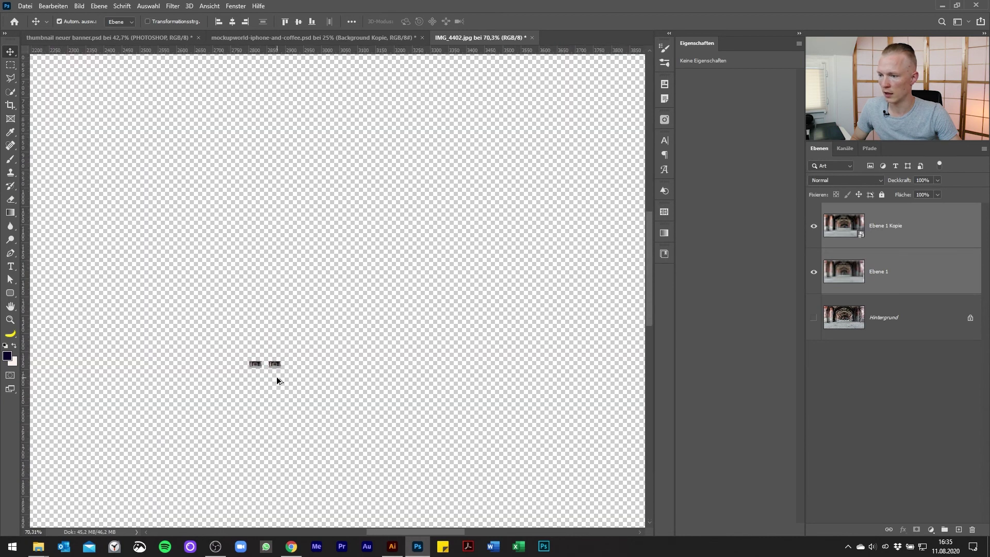
pyautogui.scroll(-1, 288, 392)
pyautogui.scroll(-1, 361, 376)
pyautogui.scroll(-1, 392, 350)
pyautogui.scroll(-1, 382, 336)
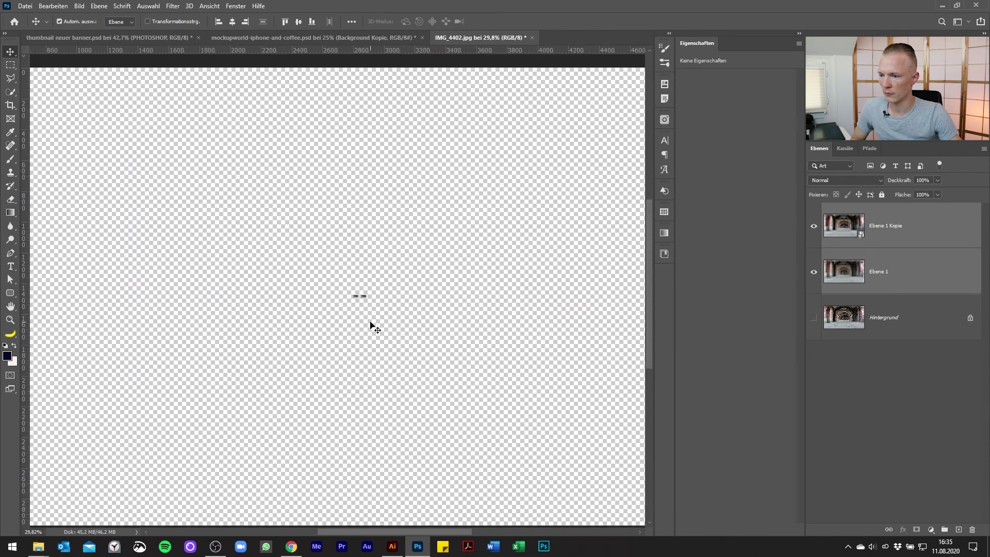
# Step: Enlarge both tiny photos back up to about 5282%
pyautogui.hotkey('ctrl', 't')
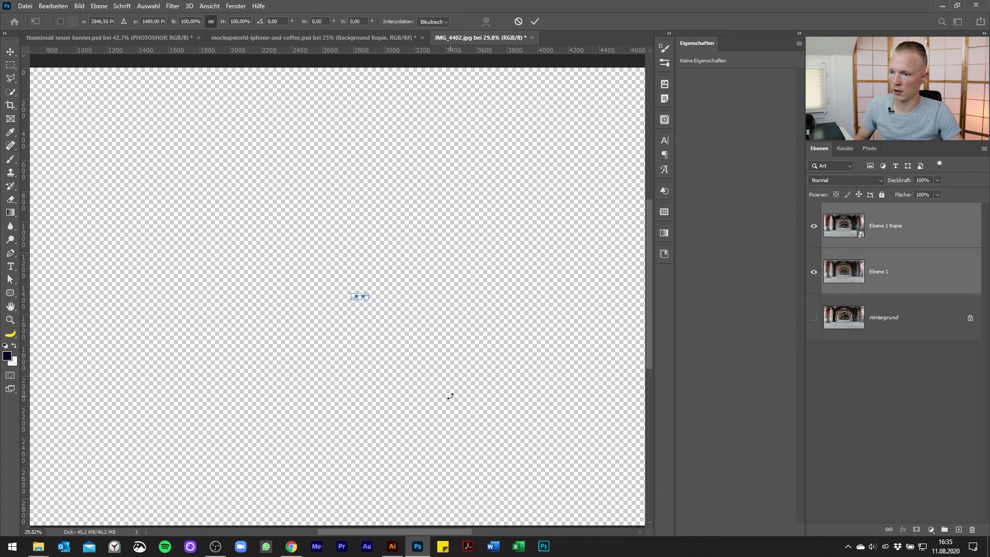
pyautogui.moveTo(366, 298); pyautogui.dragTo(617, 458)
pyautogui.scroll(-2, 517, 442)
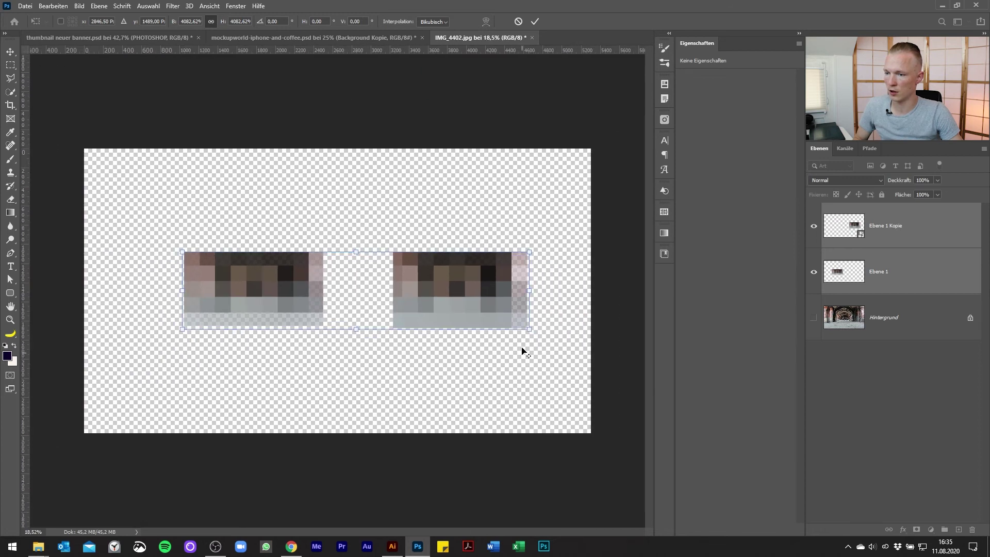
pyautogui.moveTo(531, 331); pyautogui.dragTo(581, 342)
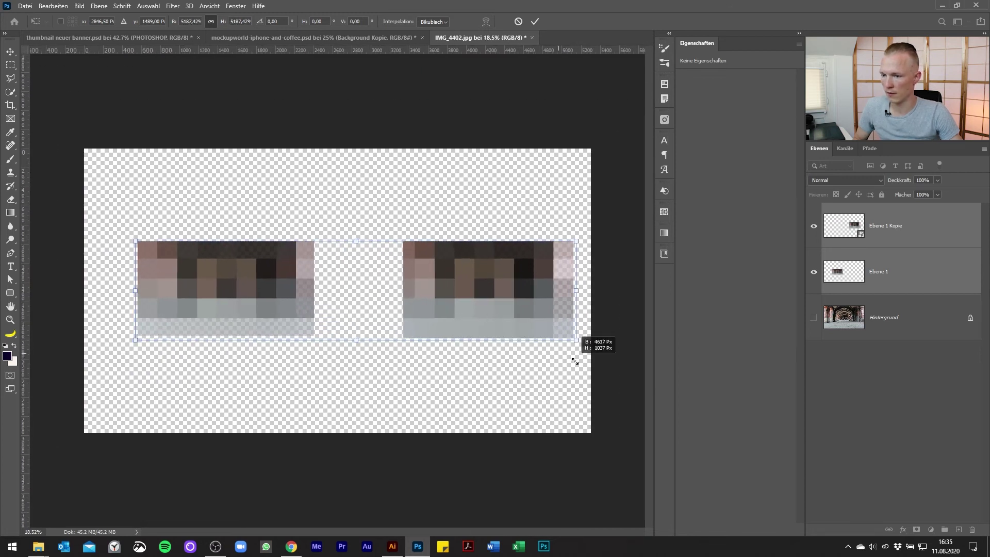
pyautogui.moveTo(446, 304); pyautogui.dragTo(438, 307)
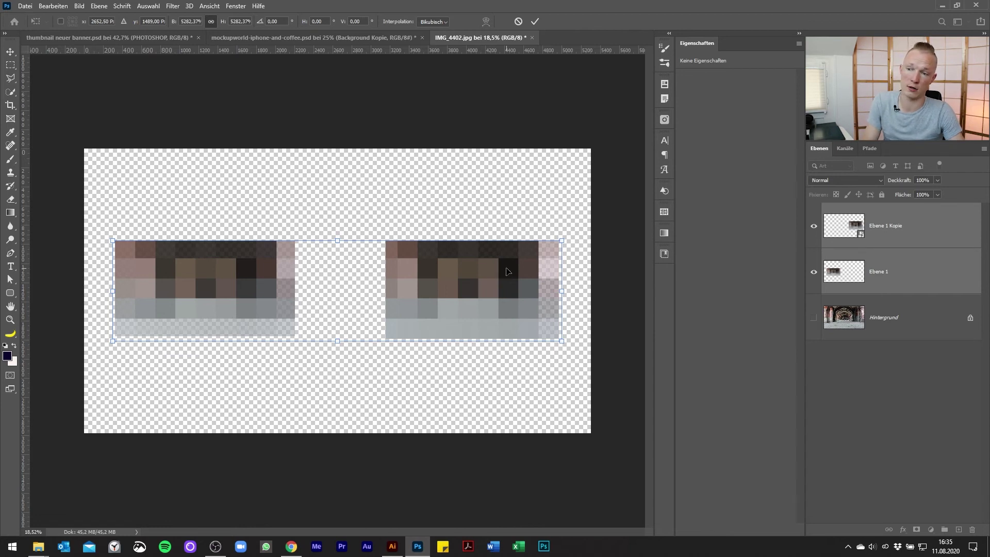
pyautogui.press('Return')
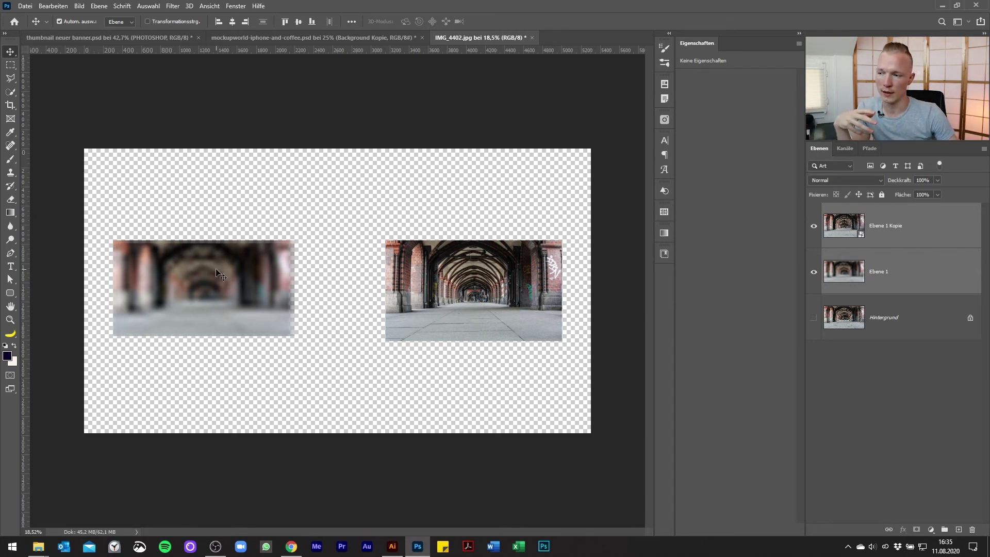
# Step: Reposition the enlarged photos, adjusting the blurred left Ebene 1 image
pyautogui.moveTo(293, 286); pyautogui.dragTo(292, 290)
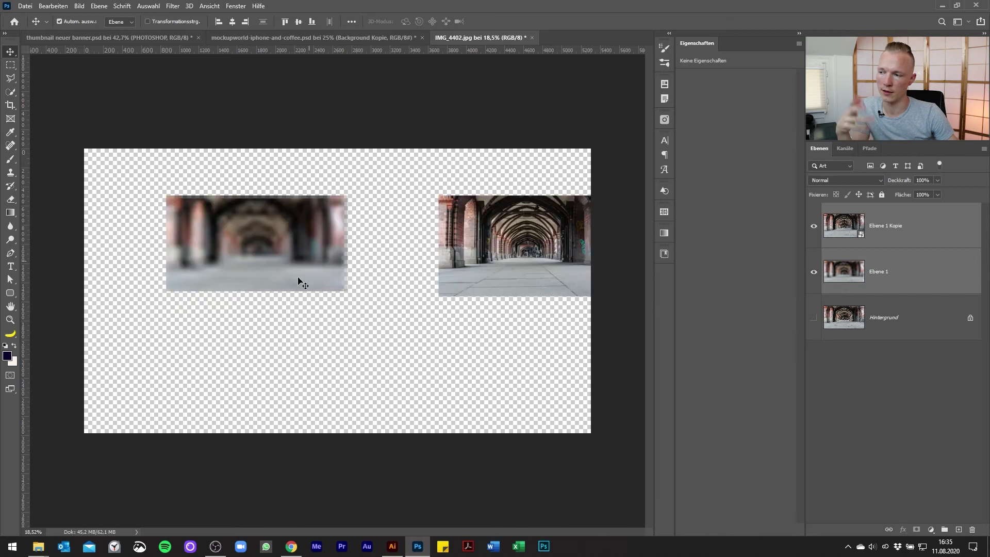
pyautogui.click(315, 404)
pyautogui.moveTo(197, 293); pyautogui.dragTo(198, 296)
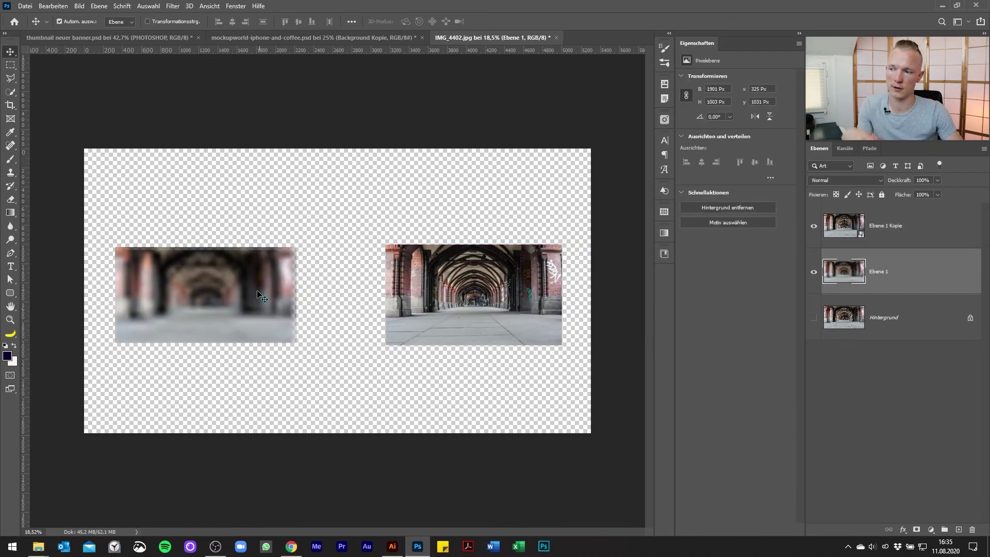
pyautogui.moveTo(207, 301); pyautogui.dragTo(254, 301)
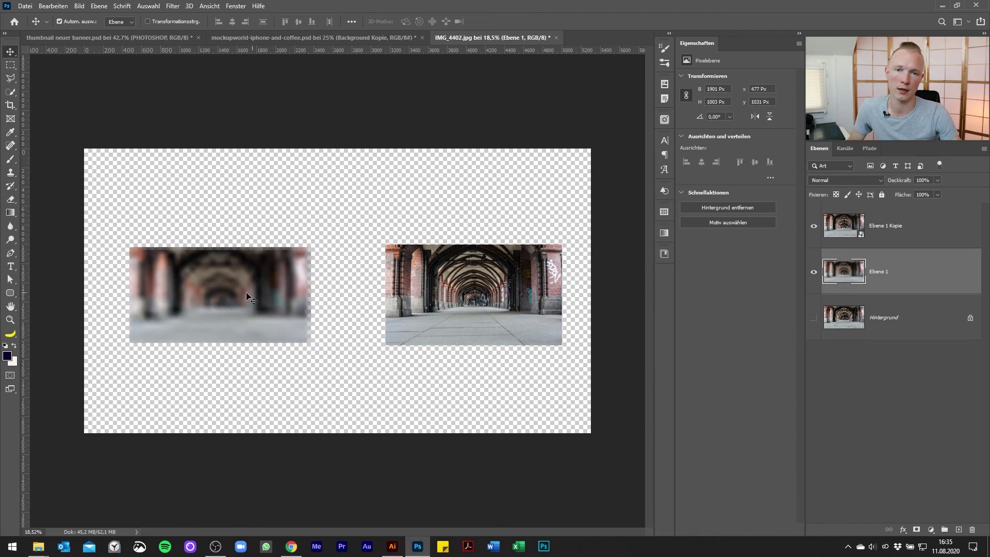
pyautogui.moveTo(247, 293); pyautogui.dragTo(248, 307)
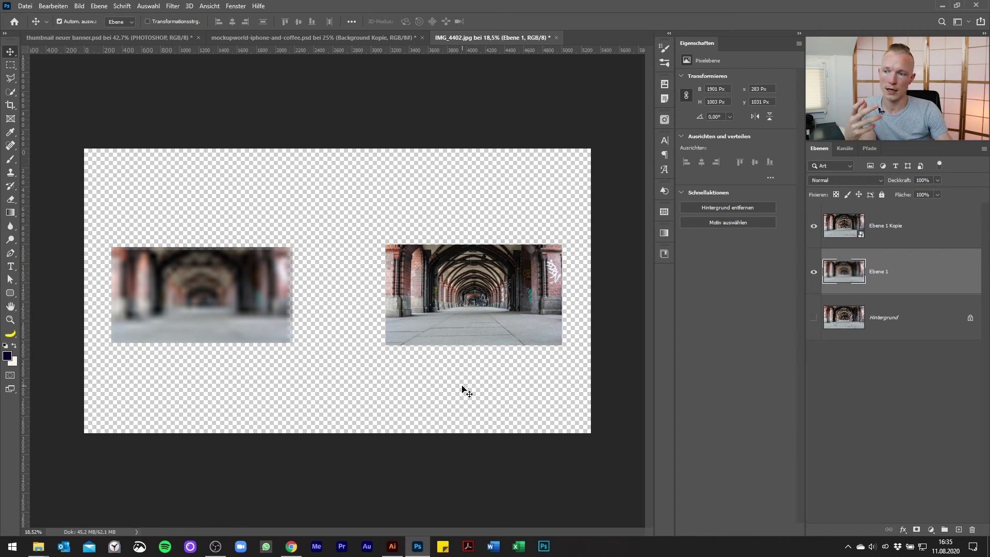
pyautogui.click(450, 412)
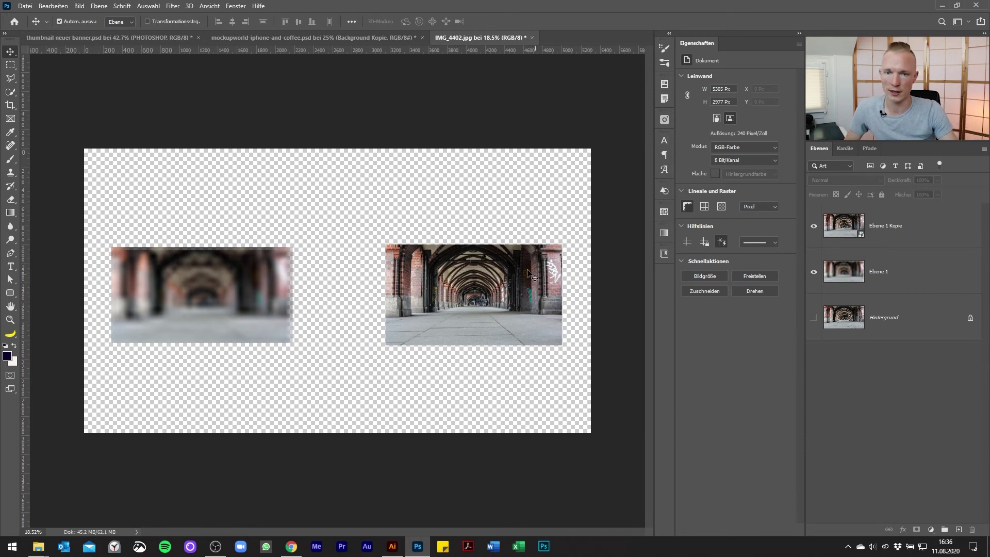
# Step: Try erasing the sharp smart-object photo, then dismiss the rasterize warning without rasterizing
pyautogui.click(495, 316)
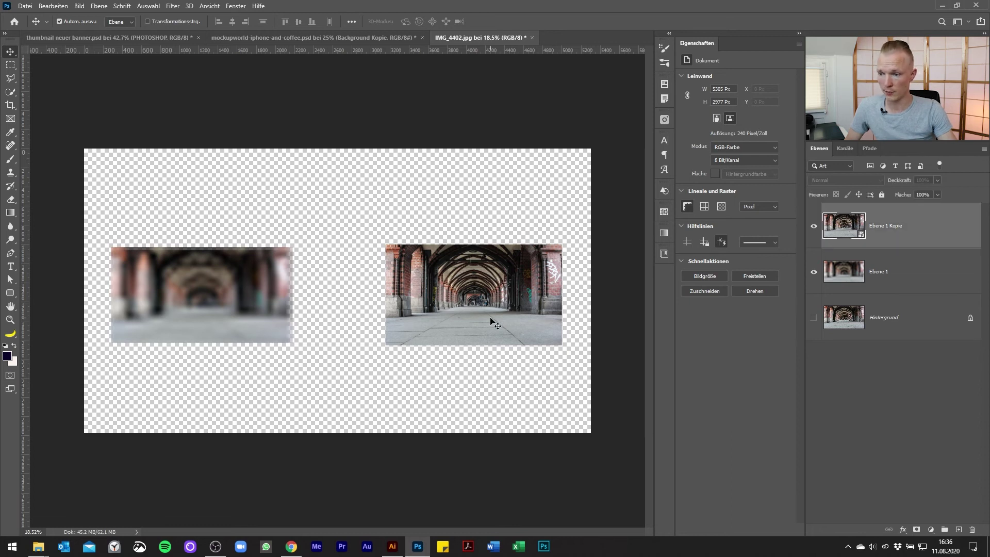
pyautogui.press('e')
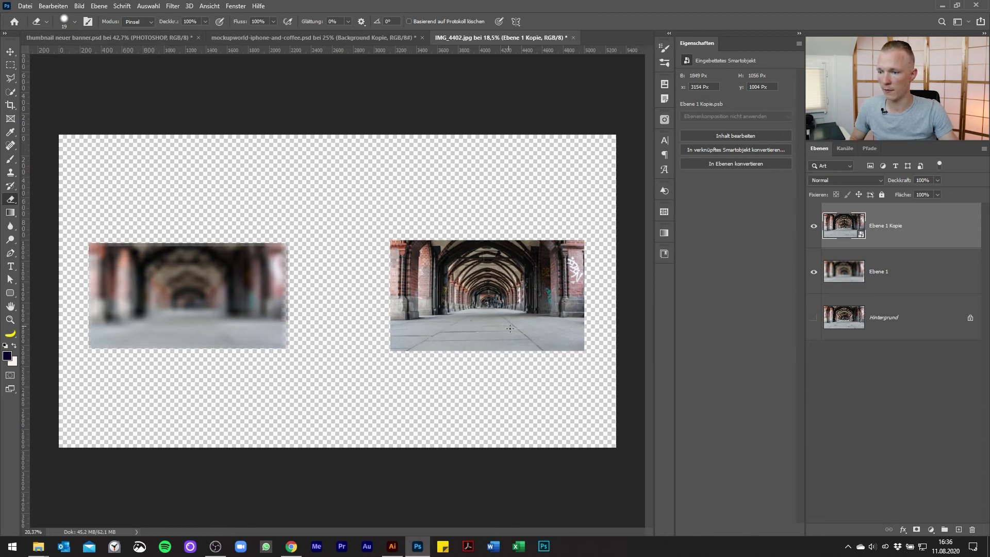
pyautogui.scroll(2, 480, 268)
pyautogui.scroll(2, 549, 303)
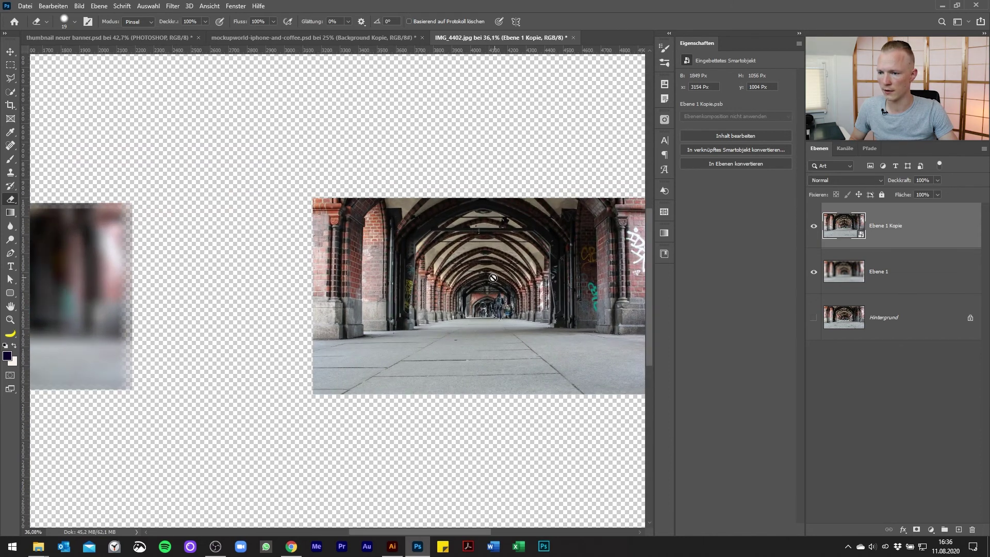
pyautogui.moveTo(533, 320); pyautogui.dragTo(499, 312)
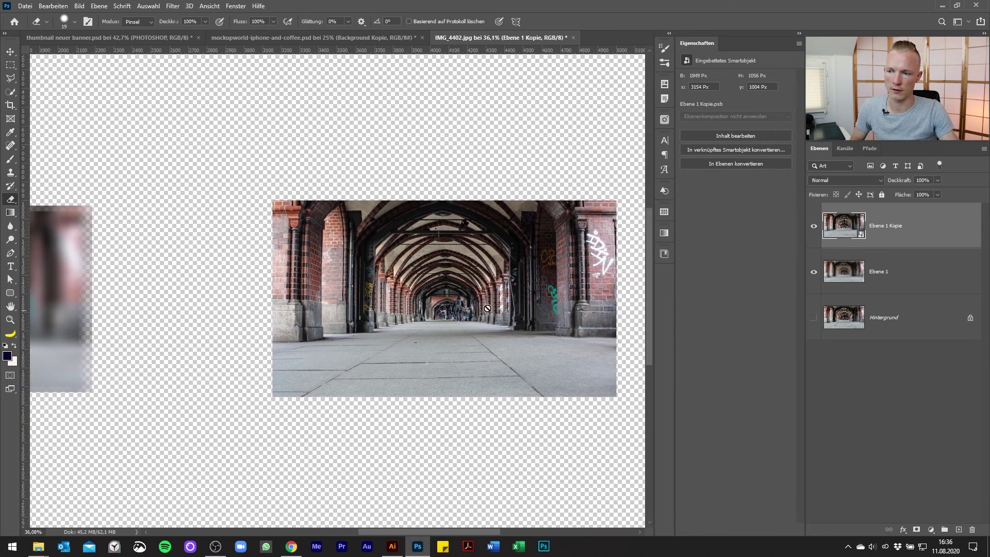
pyautogui.click(432, 291)
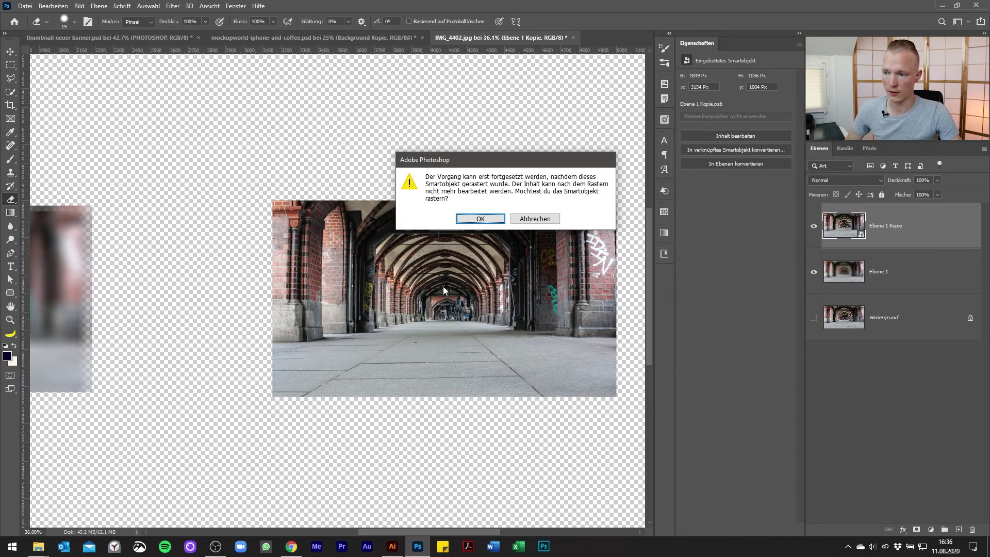
pyautogui.press('Escape')
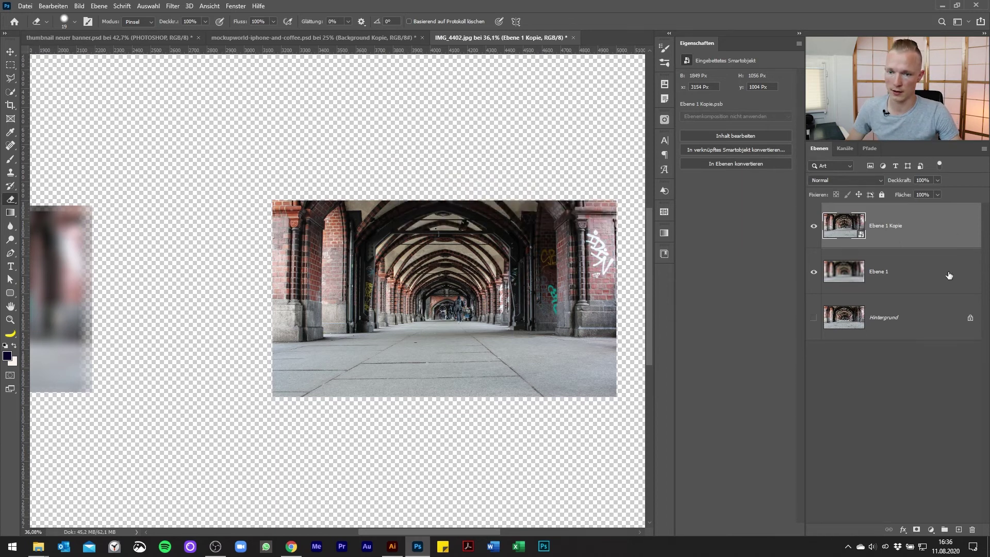
# Step: Erase a zigzag from the blurred Ebene 1, undo it, and fit the canvas with the Move tool
pyautogui.click(949, 275)
pyautogui.hotkey('ctrl', '0')
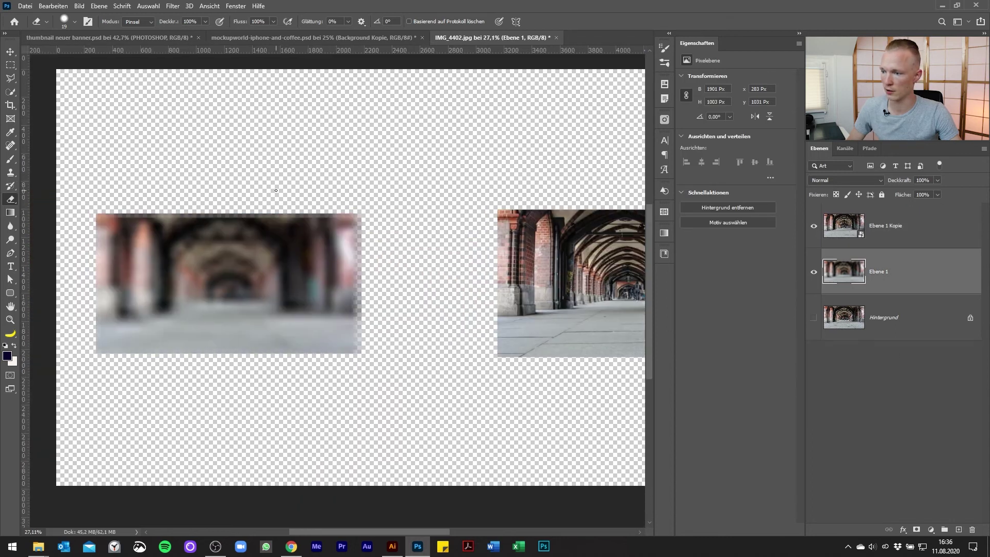
pyautogui.moveTo(160, 204); pyautogui.dragTo(343, 206)
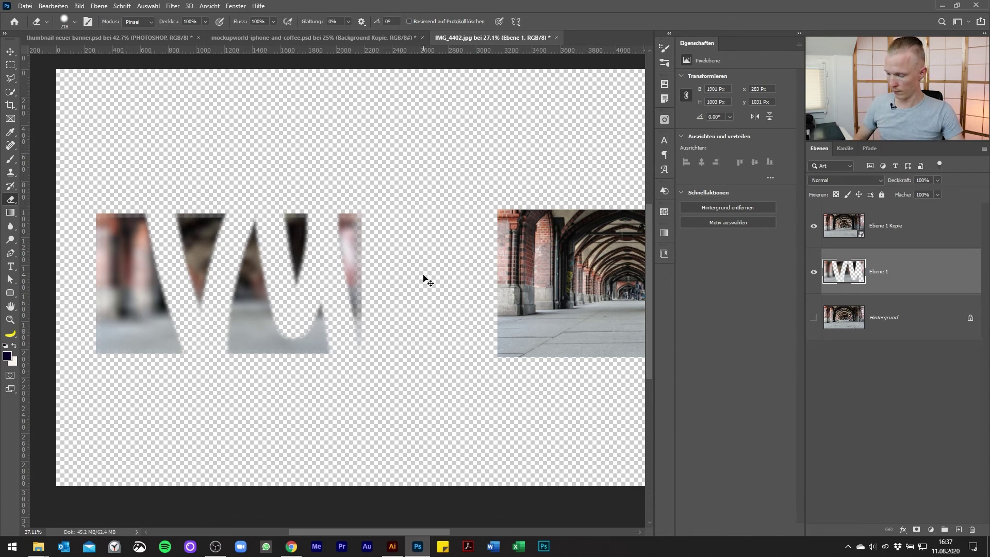
pyautogui.hotkey('ctrl', 'z')
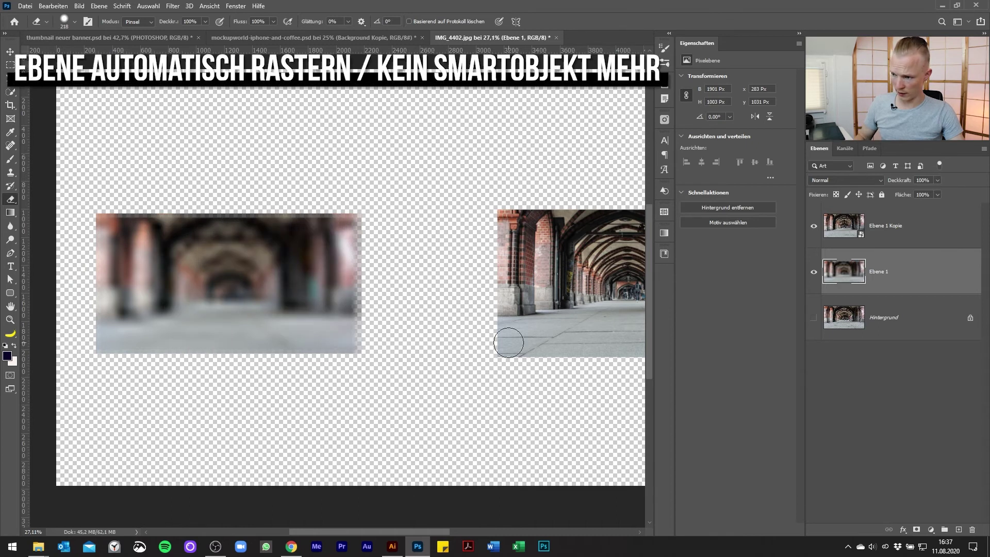
pyautogui.moveTo(492, 335); pyautogui.dragTo(437, 344)
pyautogui.press('v')
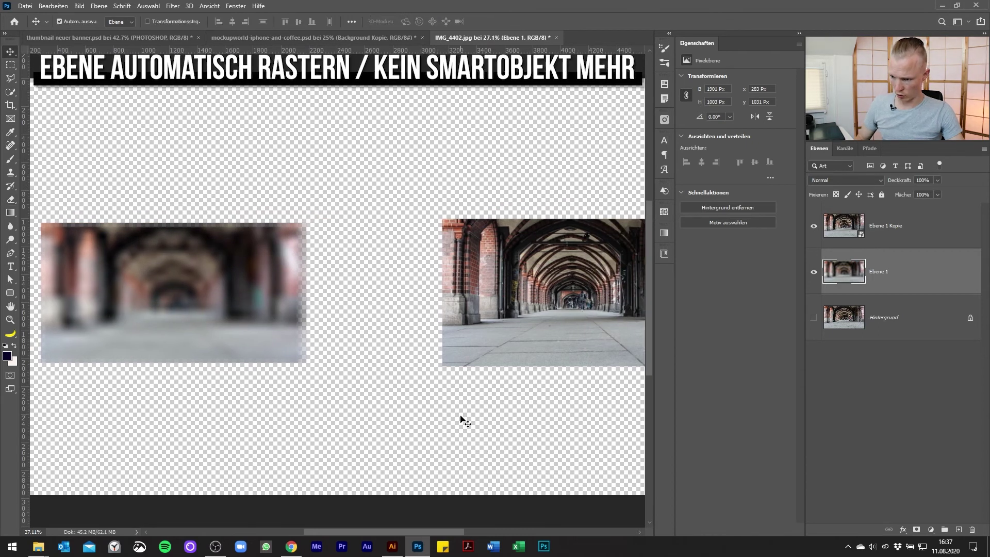
pyautogui.hotkey('ctrl', '0')
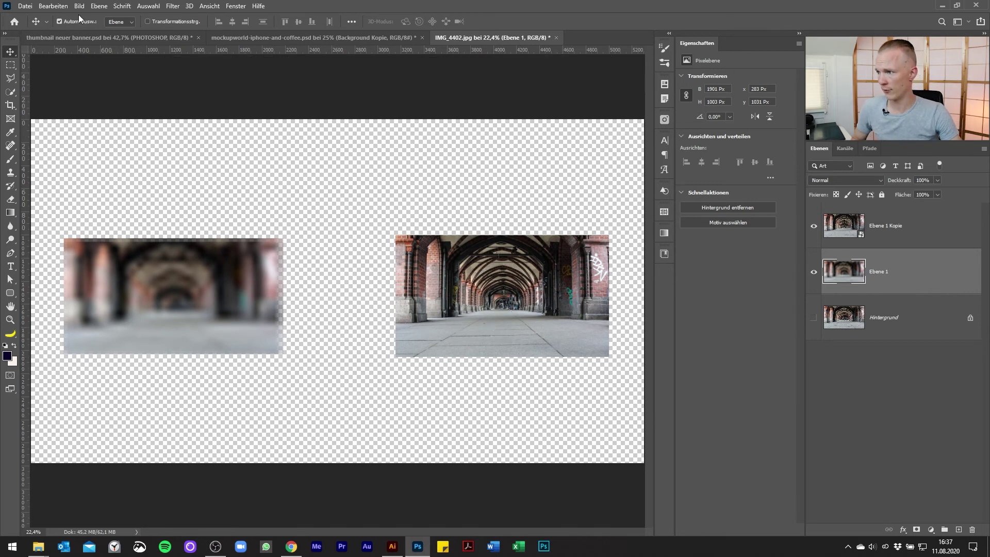
pyautogui.click(53, 6)
pyautogui.moveTo(69, 426)
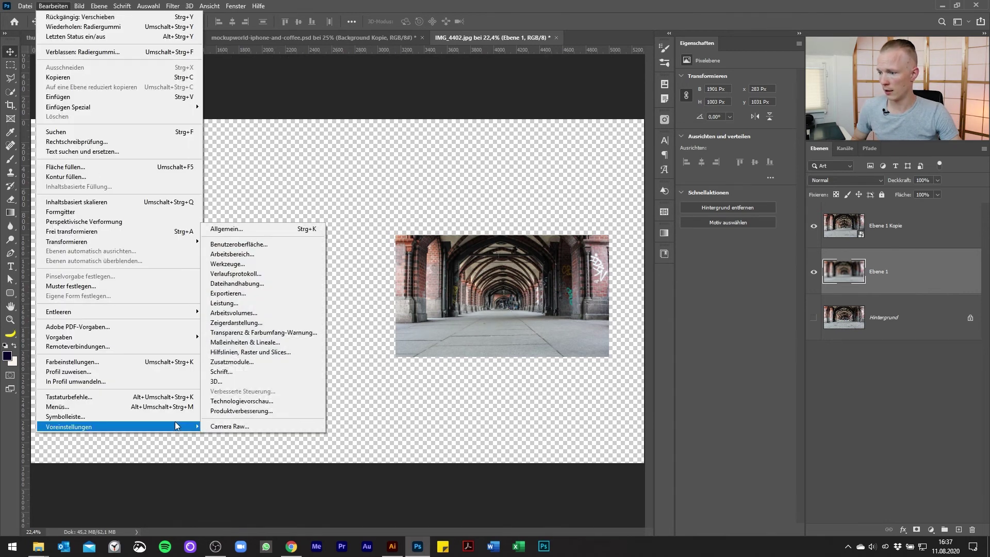
pyautogui.click(261, 228)
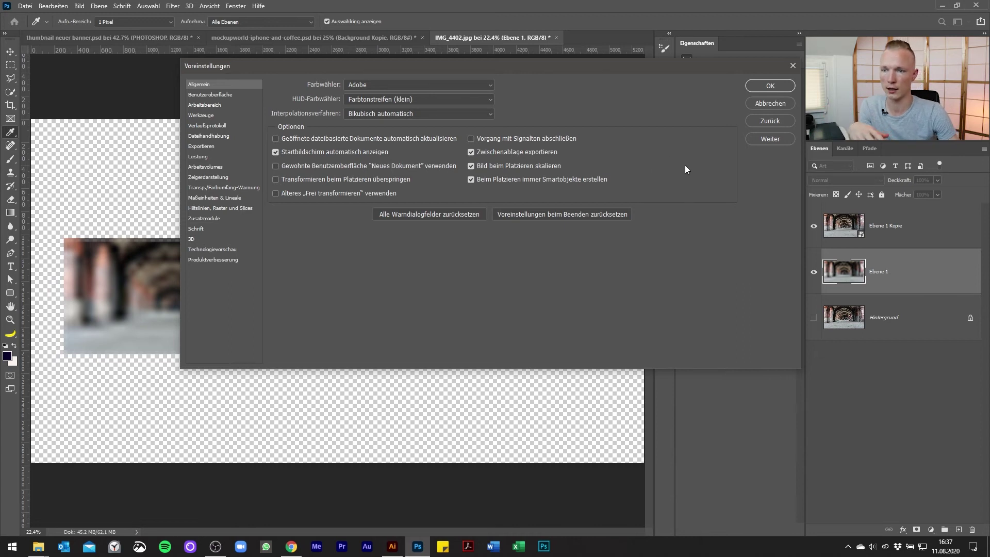
pyautogui.click(770, 86)
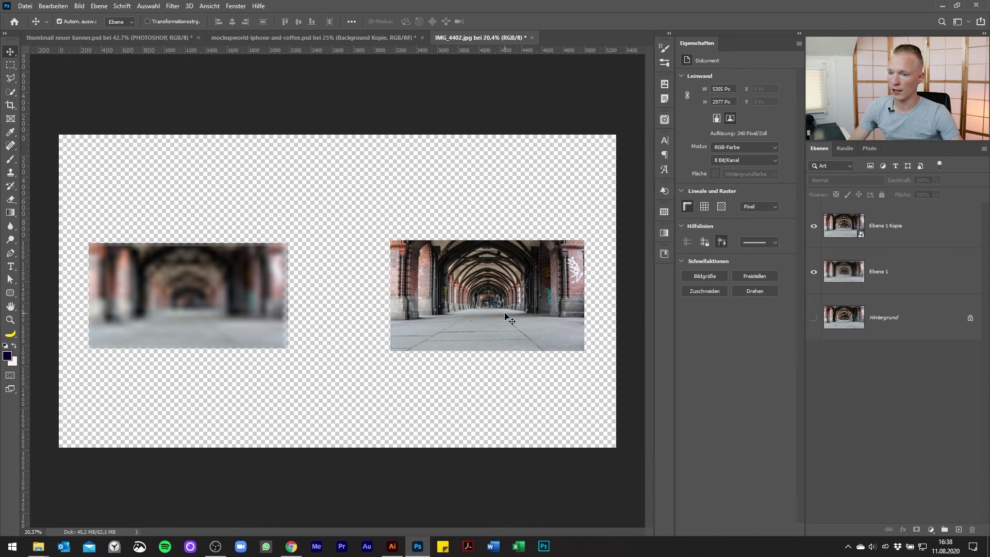
# Step: Shift the sharp arch image (Ebene 1 Kopie) left toward the blurred copy, then select both arch layers
pyautogui.click(507, 343)
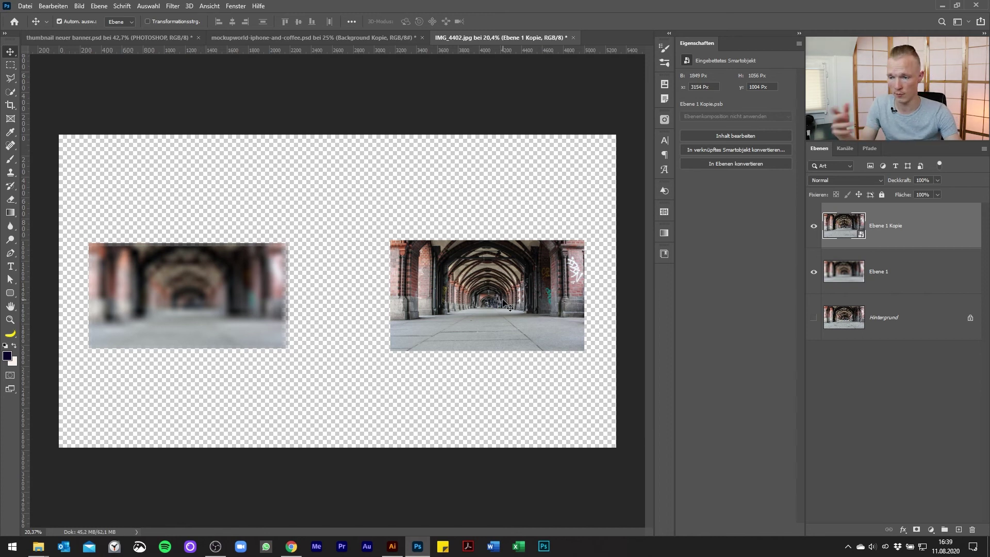
pyautogui.moveTo(524, 308); pyautogui.dragTo(488, 314)
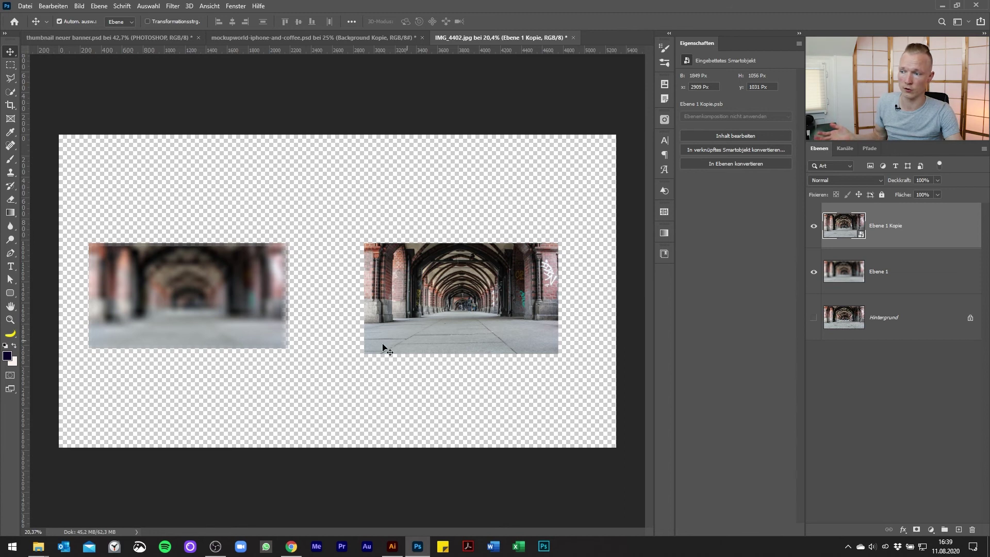
pyautogui.click(484, 393)
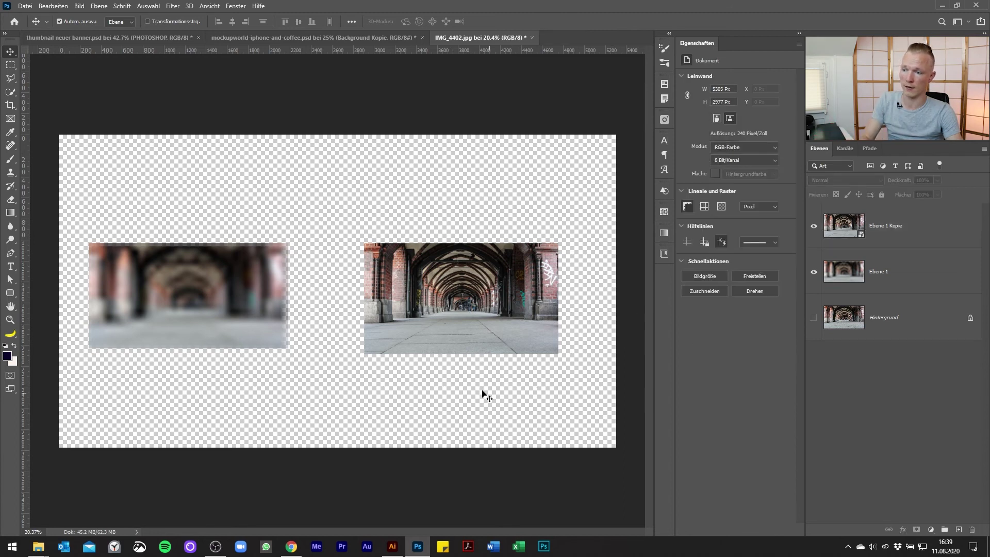
pyautogui.hotkey('ctrl', 'alt', 'a')
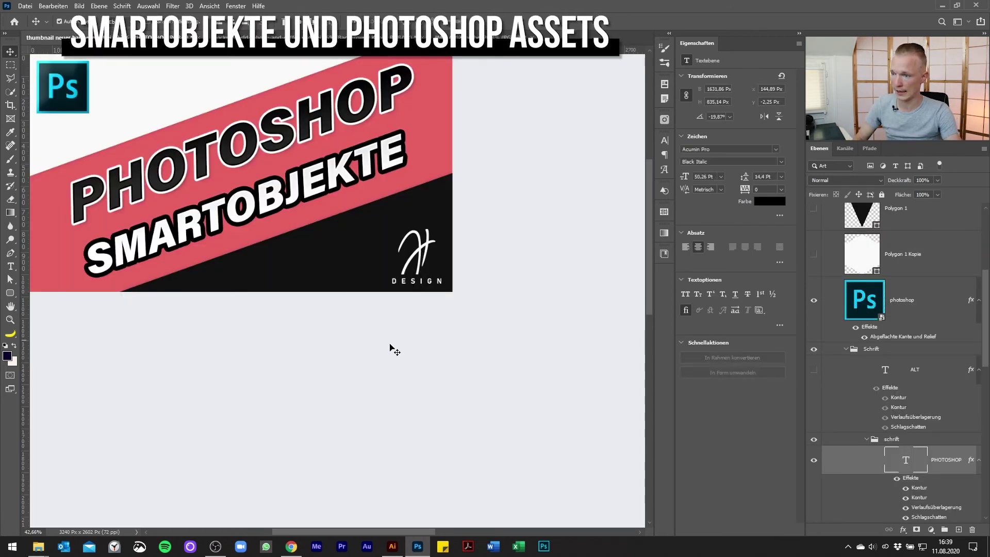
# Step: Bring up thumbnail neuer banner.psd zoomed out with the thumbnail artboard centred
pyautogui.moveTo(393, 347)
pyautogui.mouseDown()
pyautogui.moveTo(469, 407)
pyautogui.moveTo(458, 362)
pyautogui.moveTo(412, 346)
pyautogui.mouseUp()
pyautogui.scroll(-2, 470, 407)
pyautogui.scroll(-1, 516, 397)
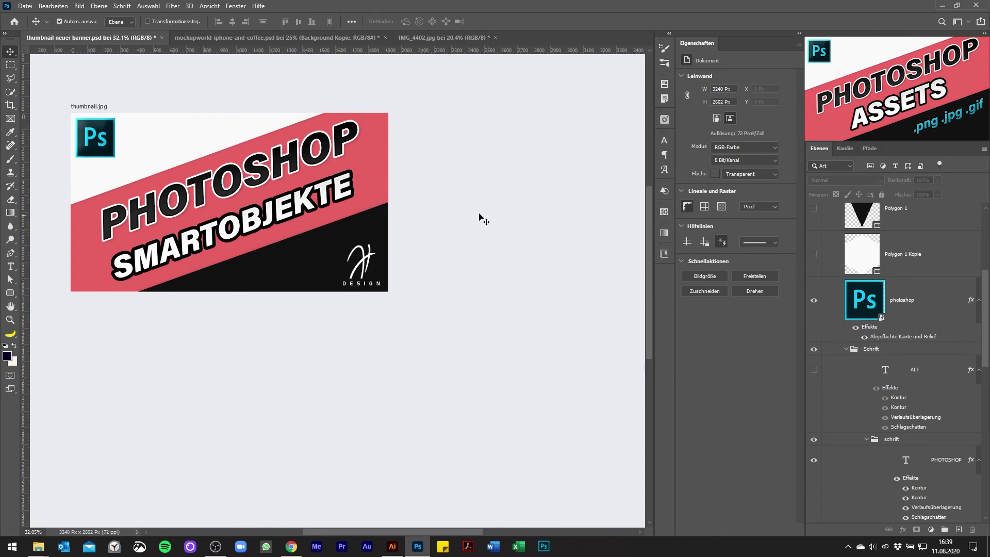
pyautogui.moveTo(505, 340); pyautogui.dragTo(488, 344)
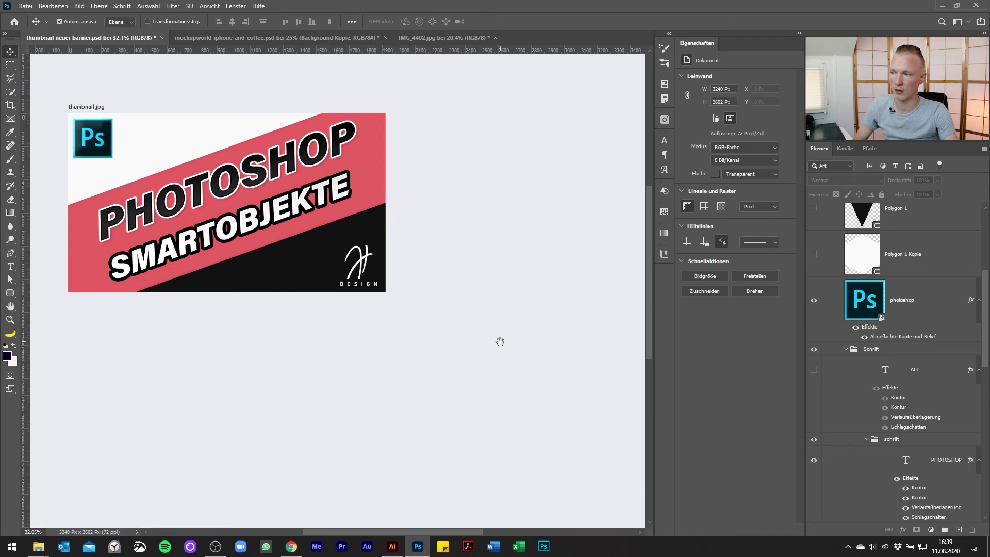
pyautogui.moveTo(442, 219); pyautogui.dragTo(441, 203)
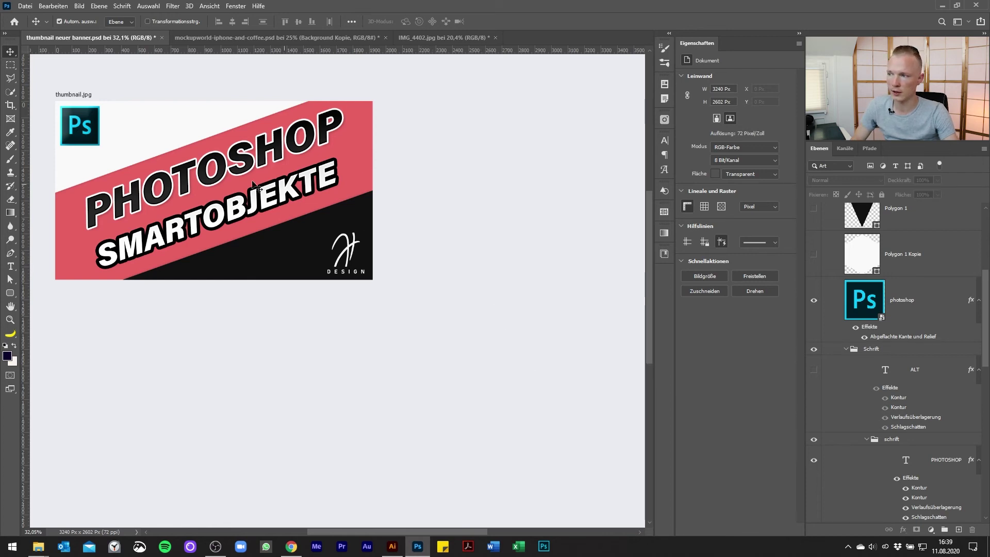
# Step: Select the thumbnail.jpg artboard and collapse its layer group in the Layers panel
pyautogui.click(71, 97)
pyautogui.moveTo(427, 306); pyautogui.dragTo(439, 310)
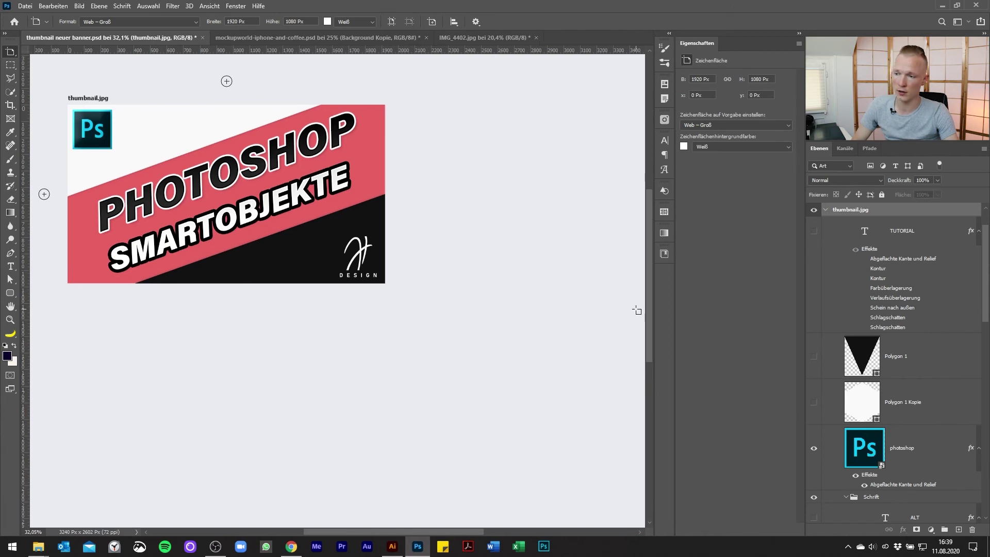
pyautogui.press('v')
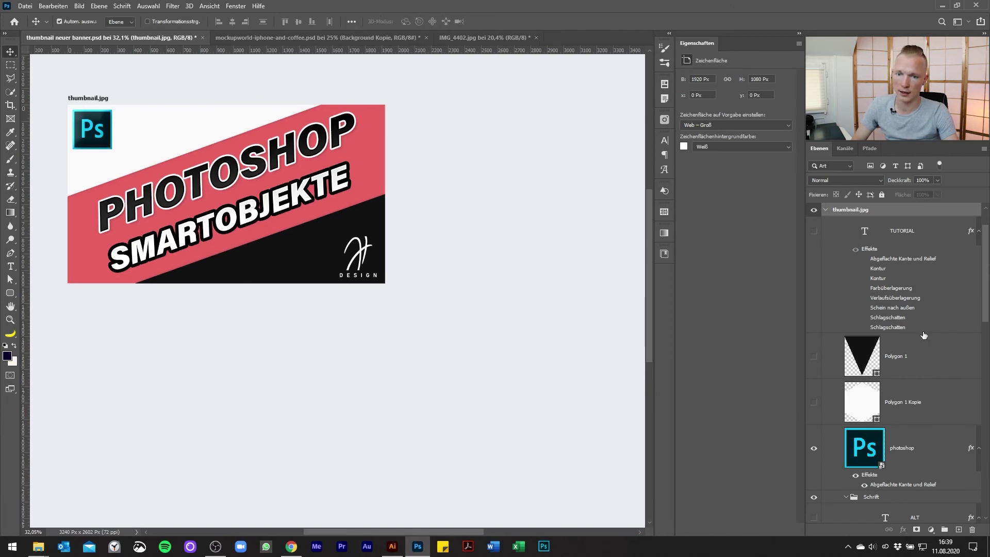
pyautogui.click(825, 211)
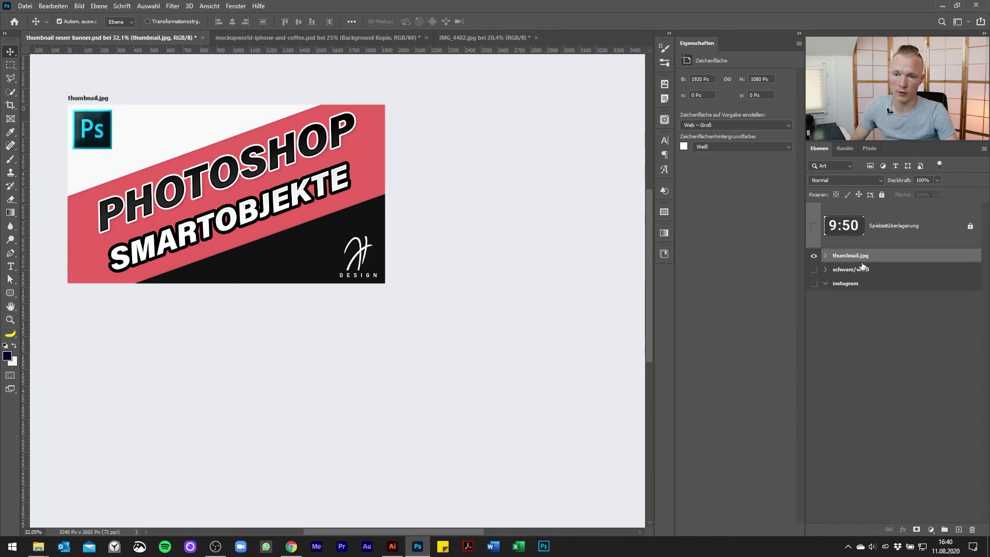
# Step: Make the schwarz/weiß artboard visible and shift the thumbnail.jpg artboard slightly left
pyautogui.click(814, 270)
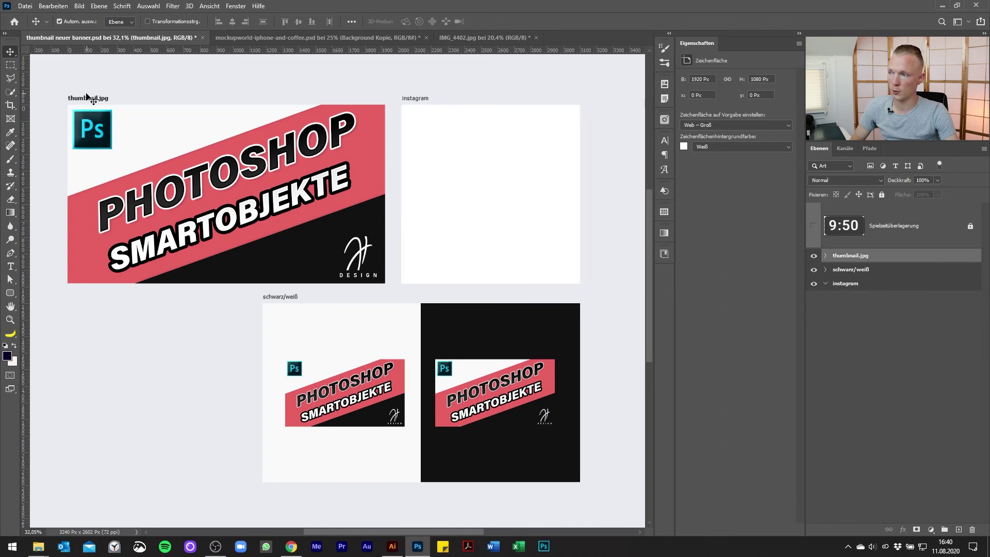
pyautogui.moveTo(91, 99); pyautogui.dragTo(82, 99)
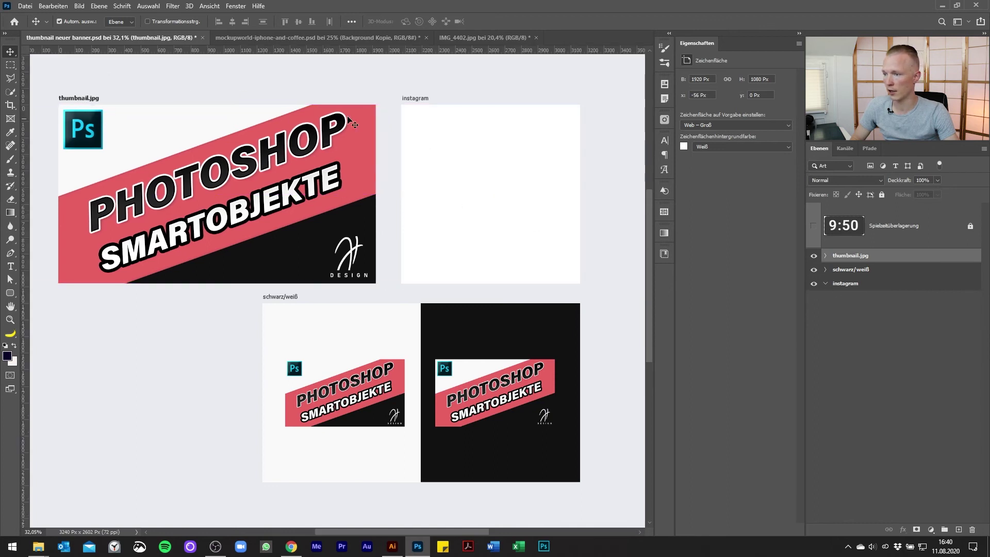
pyautogui.moveTo(407, 107); pyautogui.dragTo(419, 107)
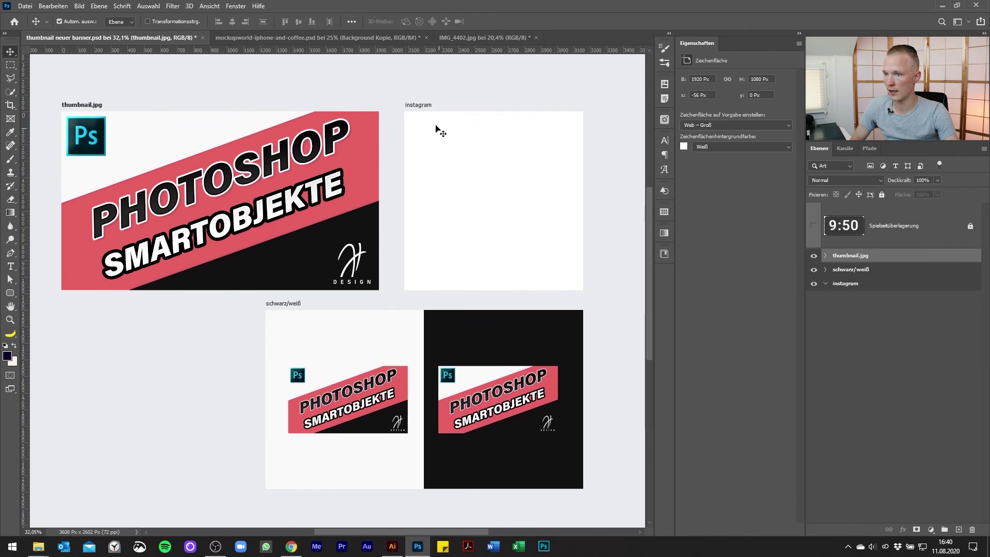
# Step: Inspect the instagram, schwarz/weiß and thumbnail.jpg artboards in turn, then check Bild-Assets generation
pyautogui.click(418, 106)
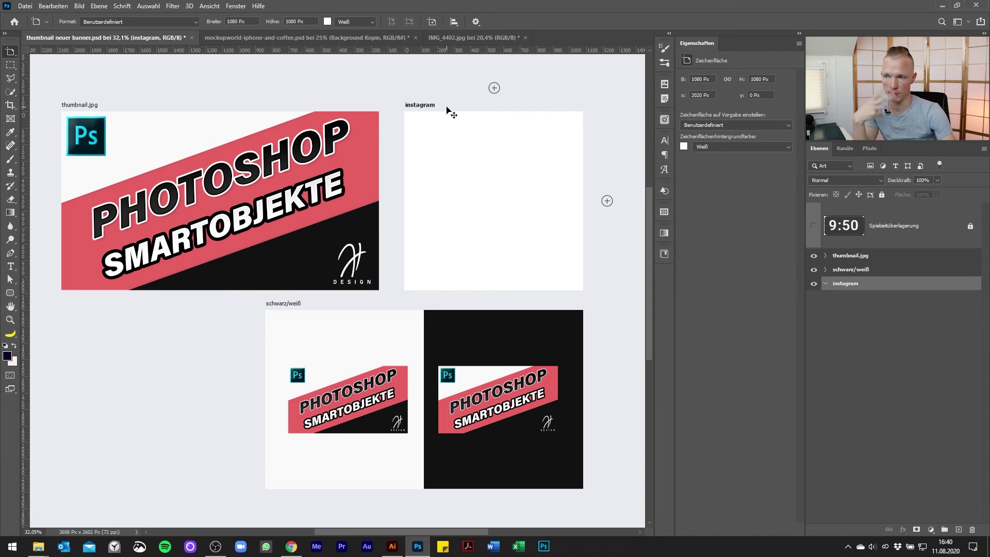
pyautogui.click(282, 306)
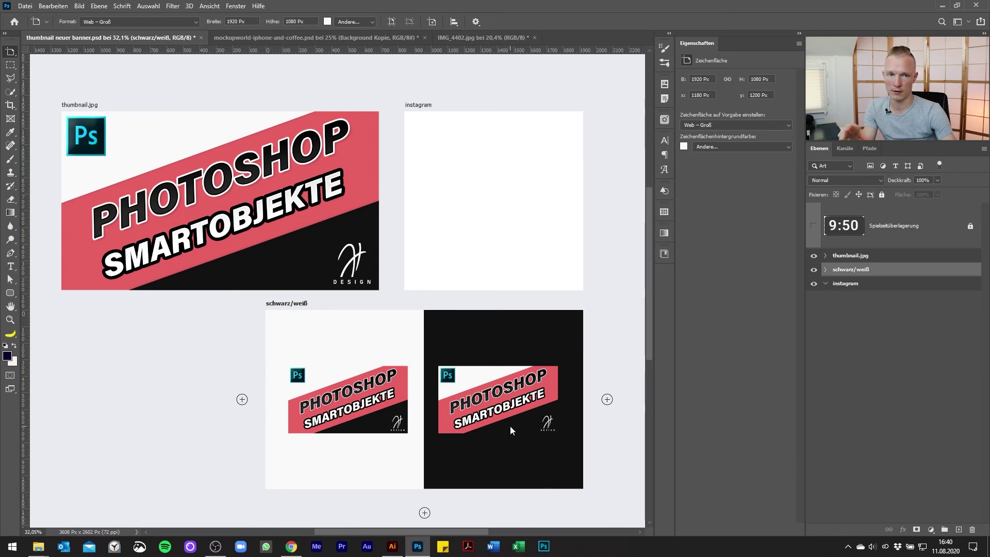
pyautogui.press('v')
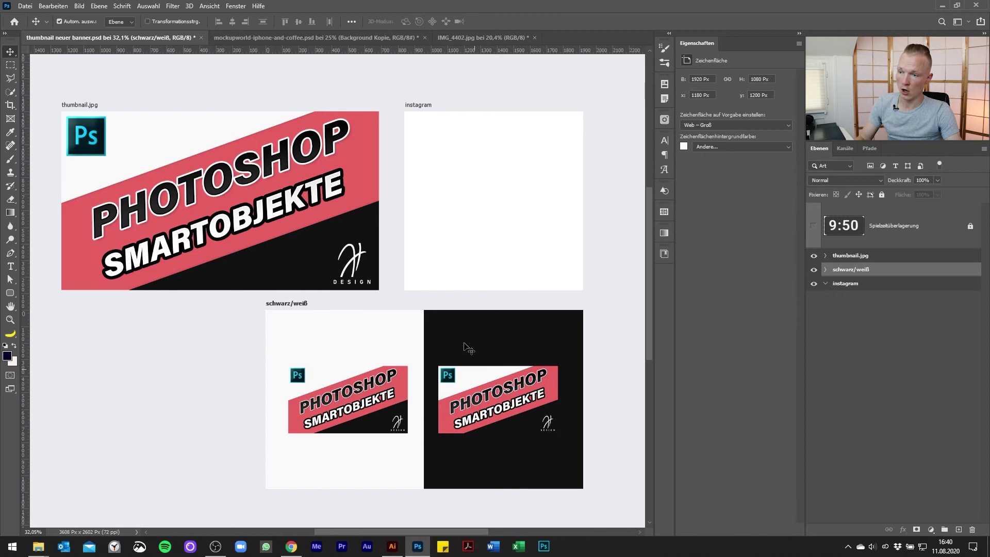
pyautogui.click(457, 227)
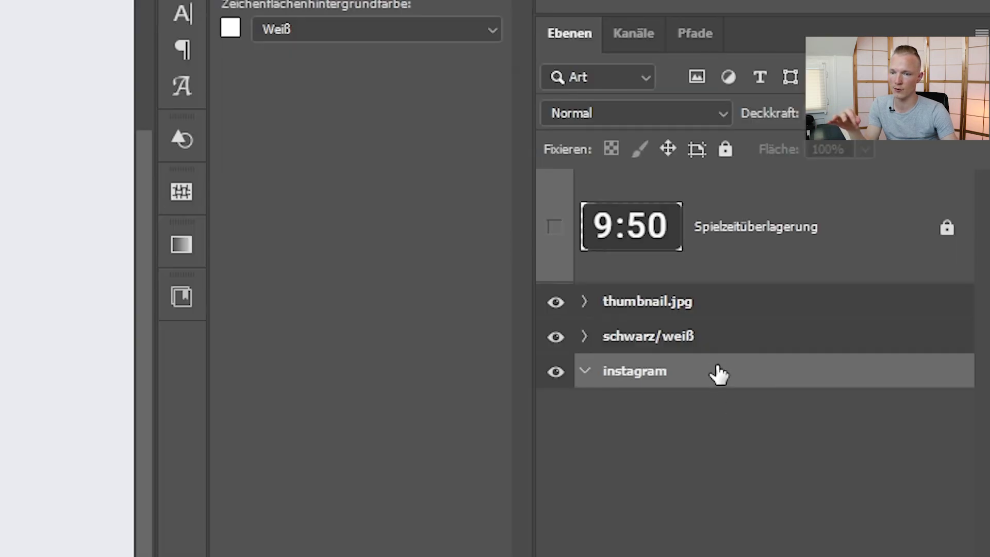
pyautogui.click(663, 312)
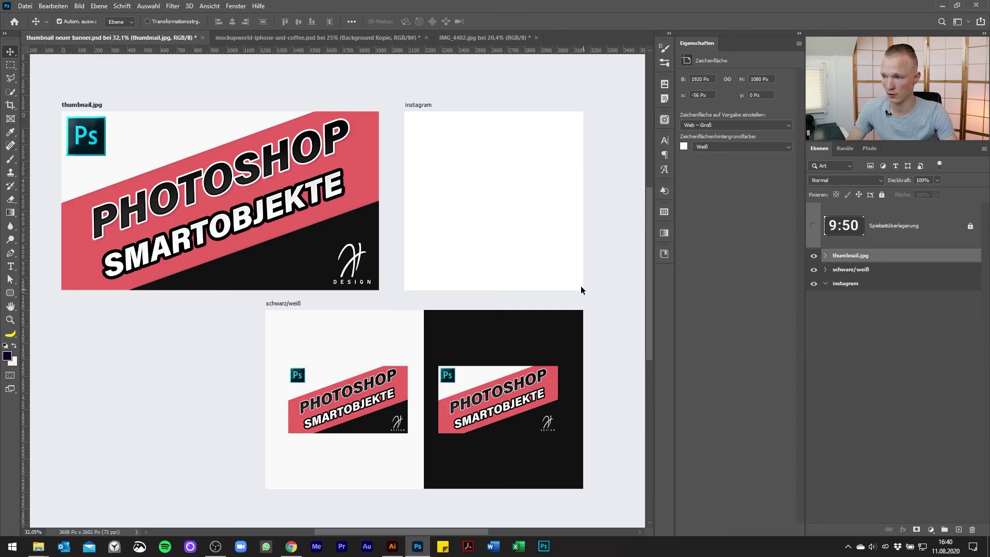
pyautogui.moveTo(580, 287)
pyautogui.mouseDown()
pyautogui.moveTo(570, 294)
pyautogui.moveTo(583, 280)
pyautogui.mouseUp()
pyautogui.click(26, 6)
pyautogui.moveTo(40, 166)
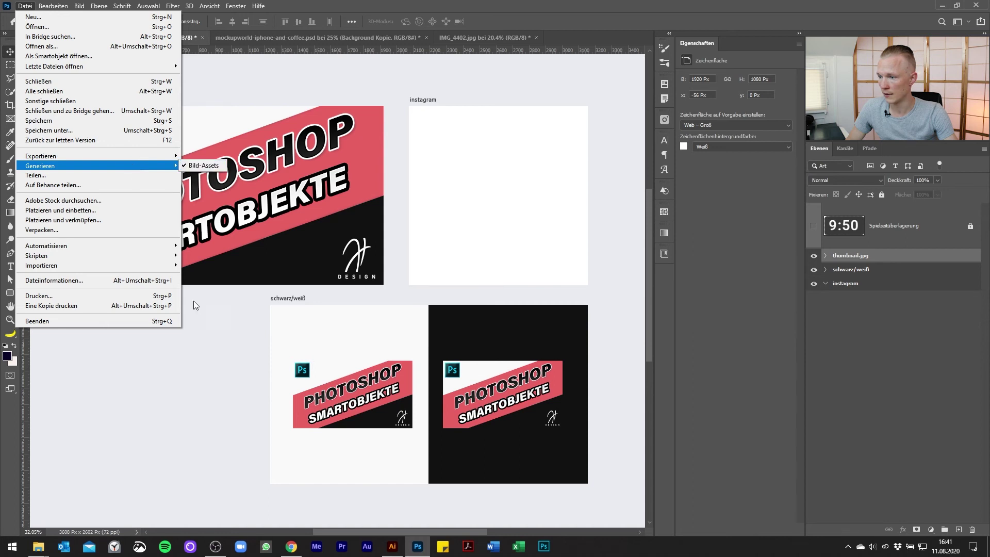
# Step: With Bild-Assets confirmed on, close the menu and select the instagram artboard
pyautogui.click(253, 365)
pyautogui.moveTo(479, 258); pyautogui.dragTo(477, 259)
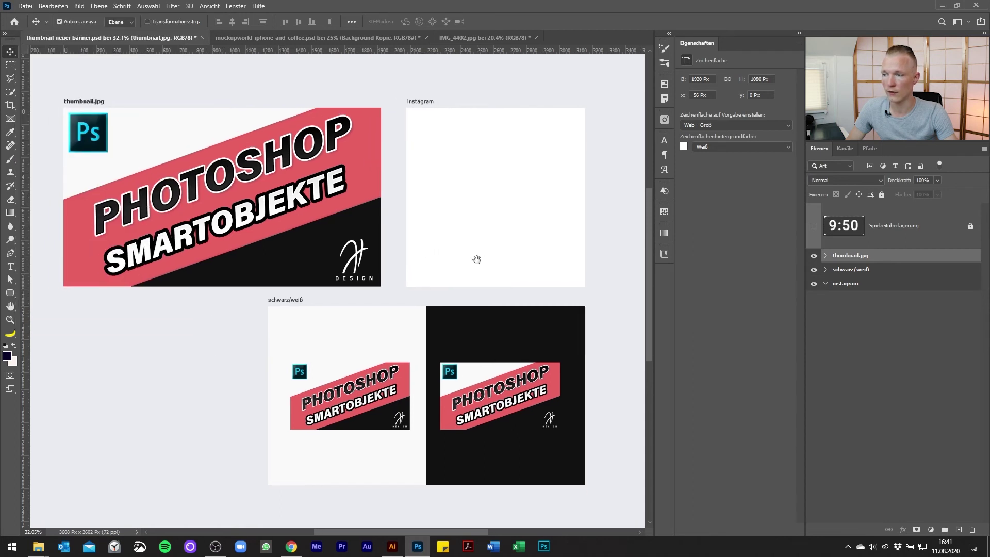
pyautogui.hotkey('shift', 'v')
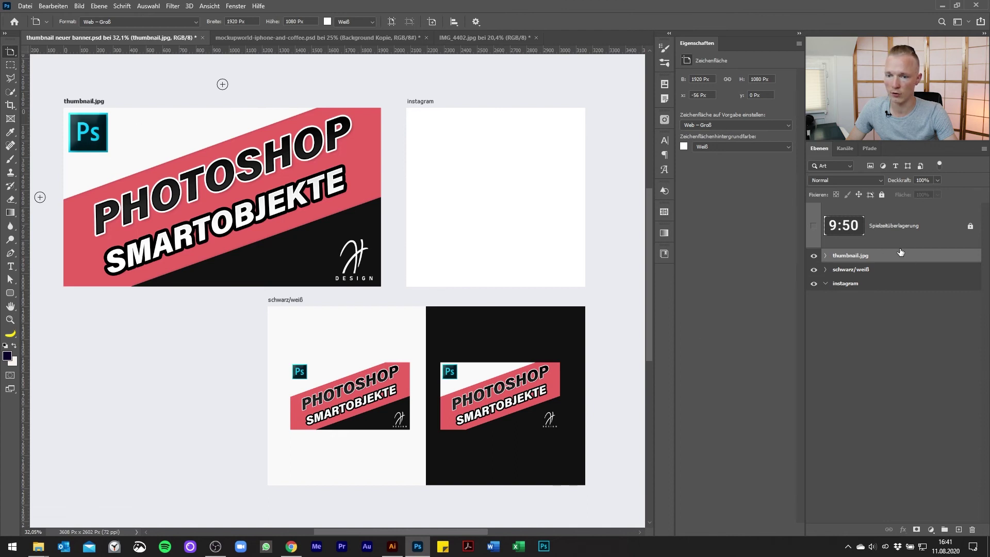
pyautogui.press('v')
pyautogui.click(510, 170)
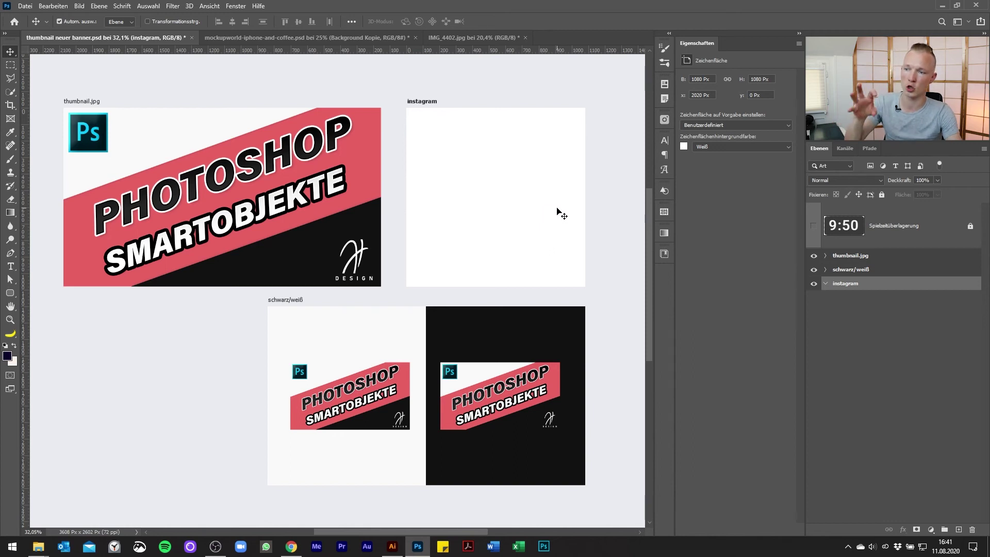
# Step: Reveal the thumbnail neuer banner PSD in File Explorer with Im Explorer anzeigen
pyautogui.rightClick(506, 182)
pyautogui.click(488, 169)
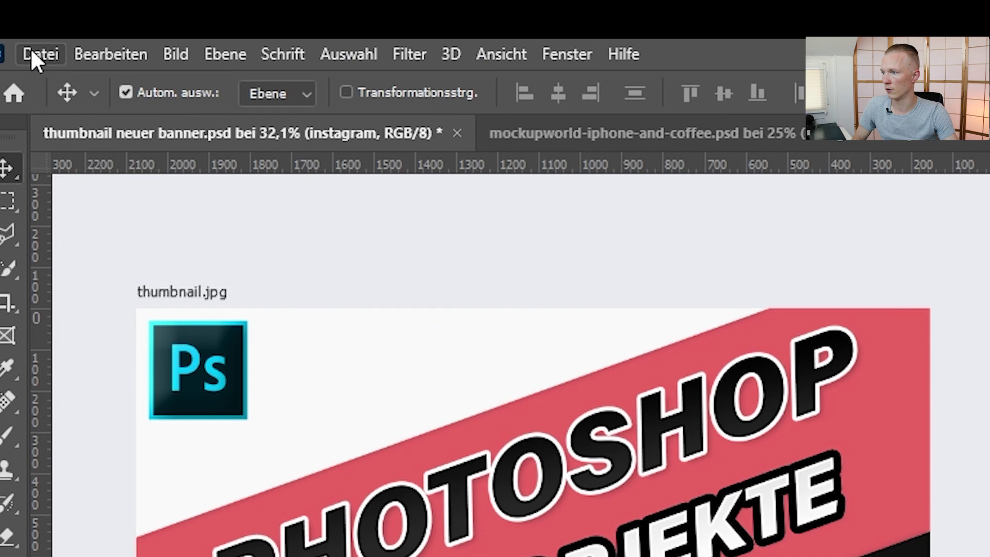
pyautogui.rightClick(316, 139)
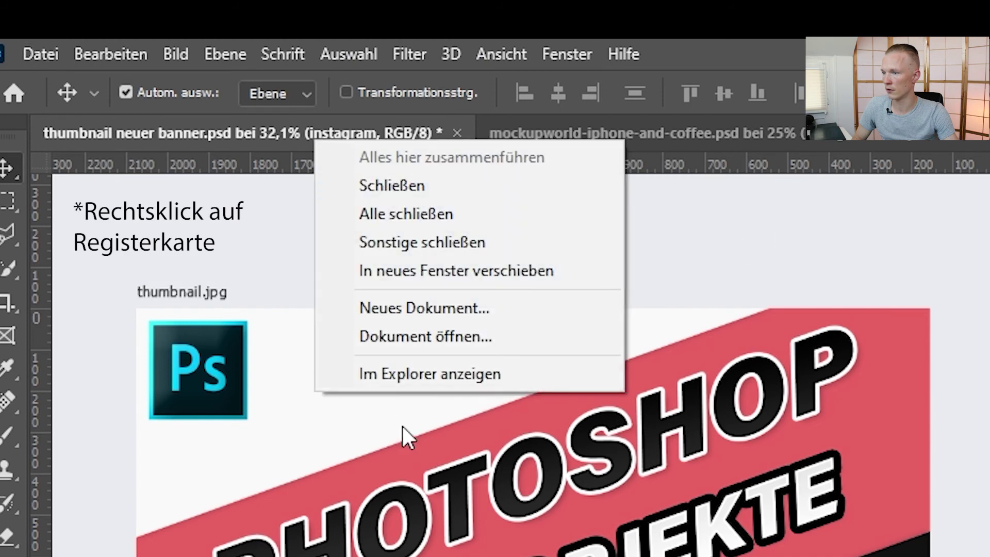
pyautogui.click(493, 369)
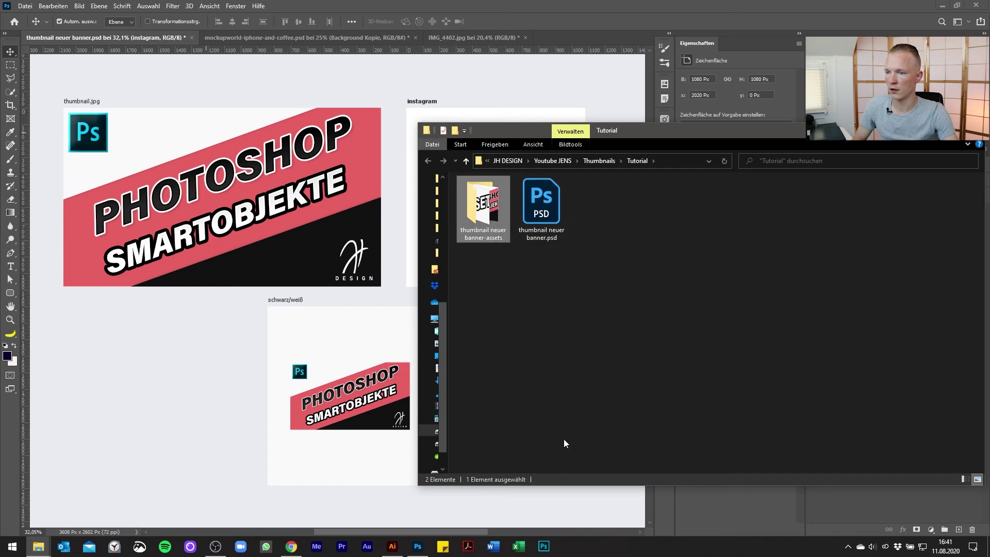
# Step: Open the thumbnail neuer banner-assets folder and drag out the exported thumbnail.jpg
pyautogui.doubleClick(474, 203)
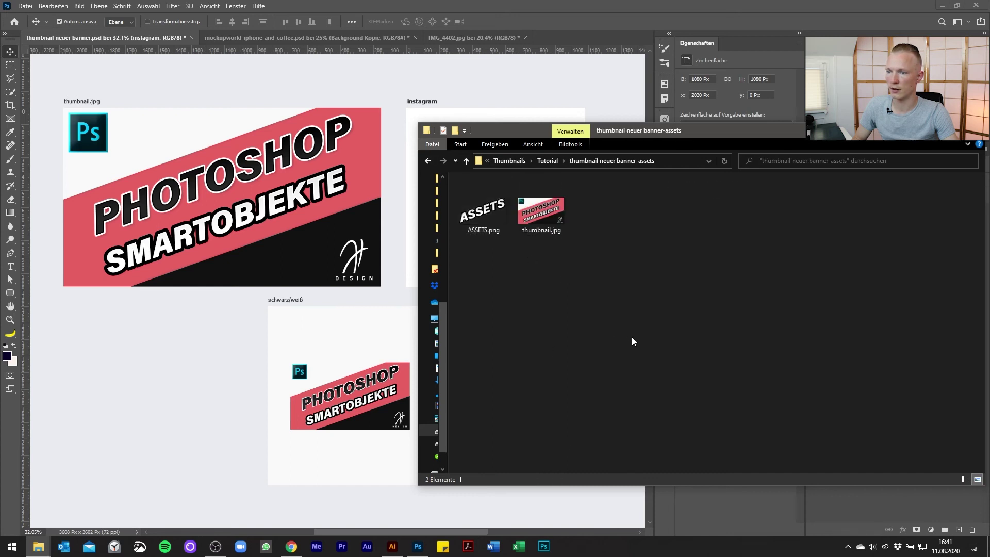
pyautogui.click(537, 213)
pyautogui.moveTo(552, 218); pyautogui.dragTo(85, 106)
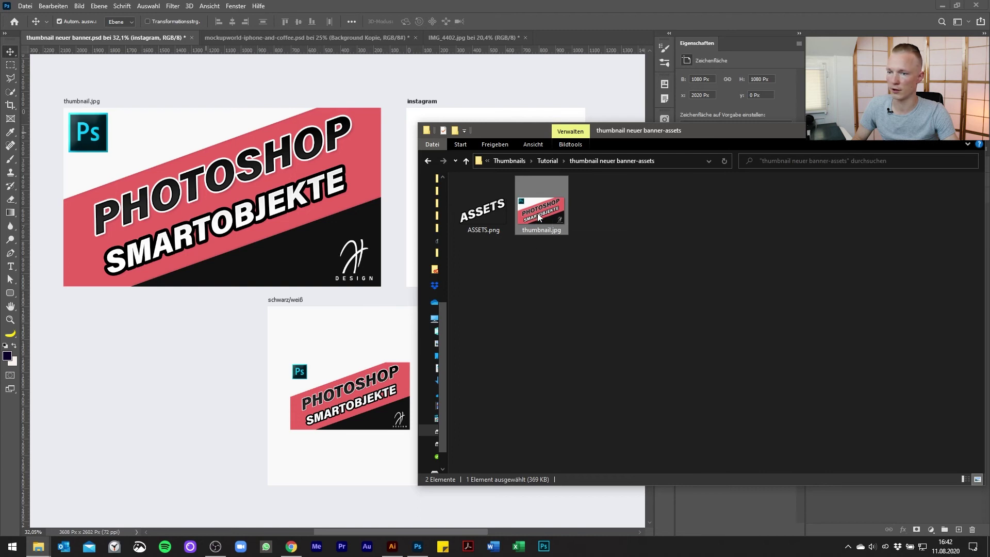
# Step: Drop thumbnail.jpg from the assets folder onto Photoshop's instagram artboard
pyautogui.click(941, 136)
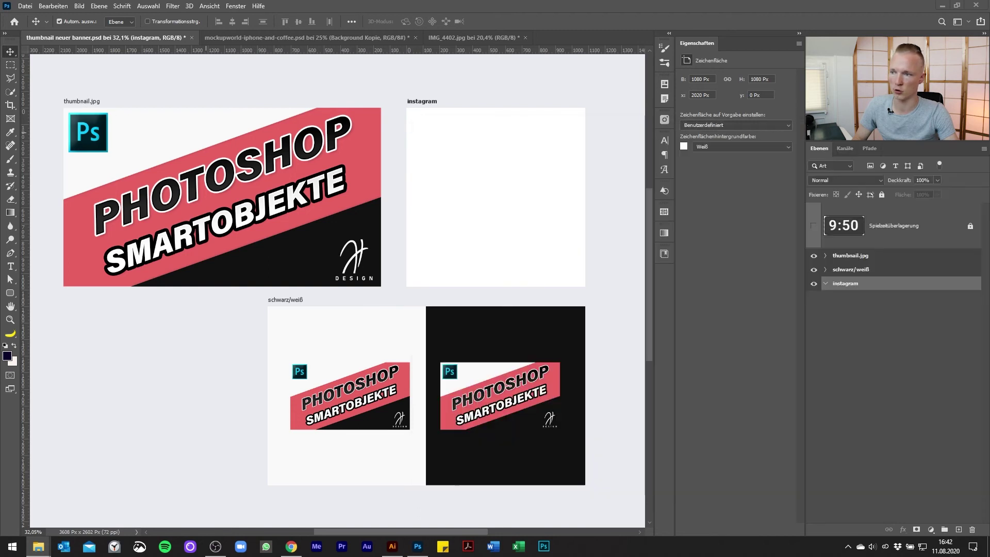
pyautogui.hotkey('shift', 'v')
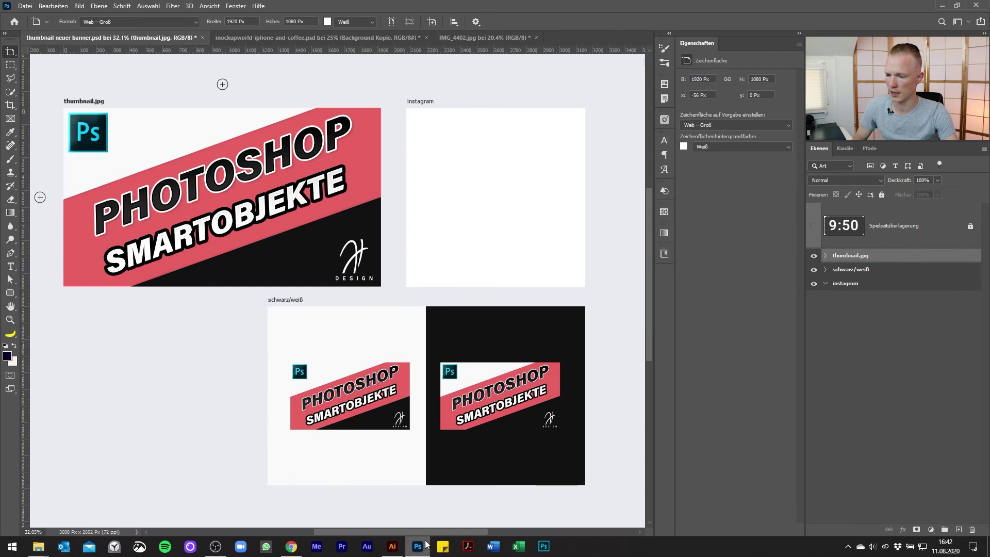
pyautogui.moveTo(38, 546)
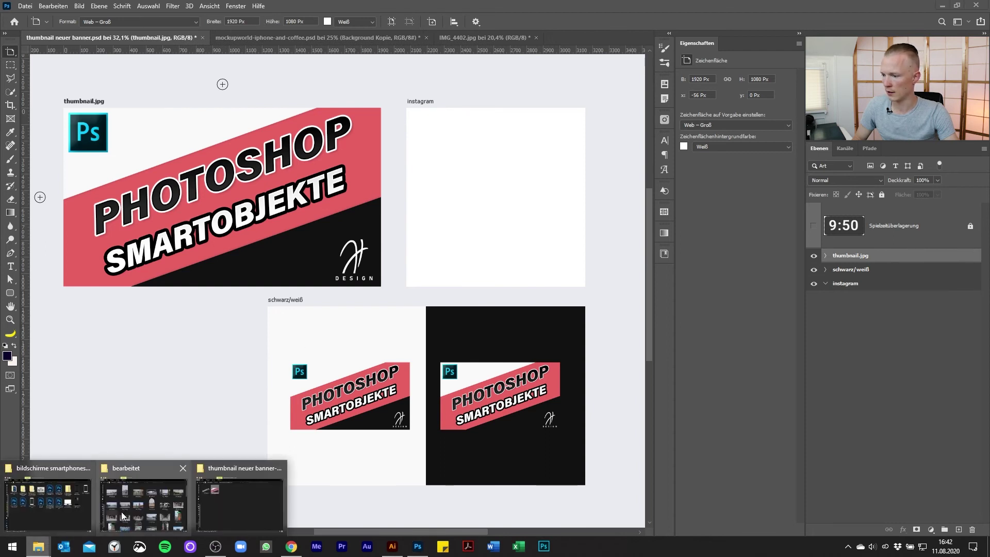
pyautogui.click(250, 505)
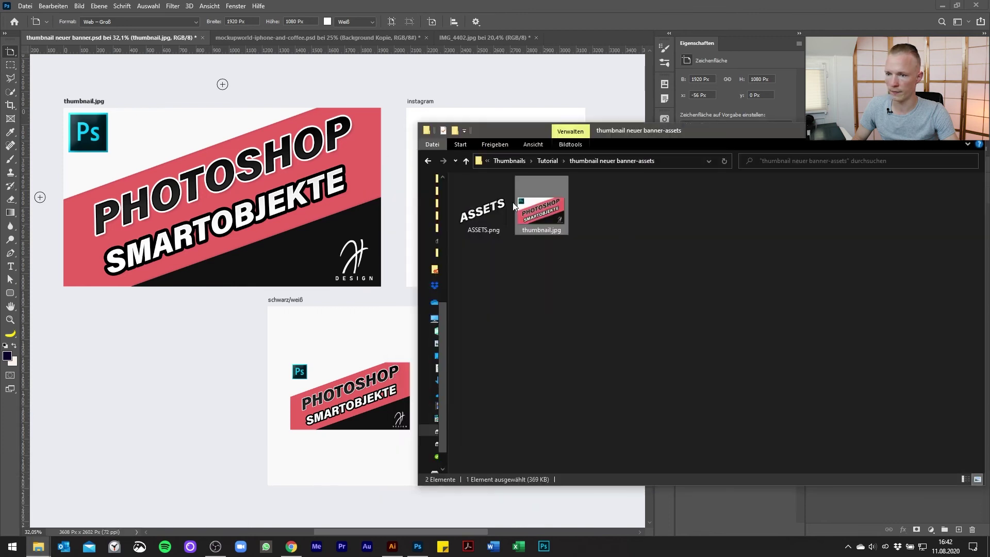
pyautogui.moveTo(790, 134)
pyautogui.mouseDown()
pyautogui.moveTo(349, 151)
pyautogui.moveTo(487, 225)
pyautogui.moveTo(450, 261)
pyautogui.mouseUp()
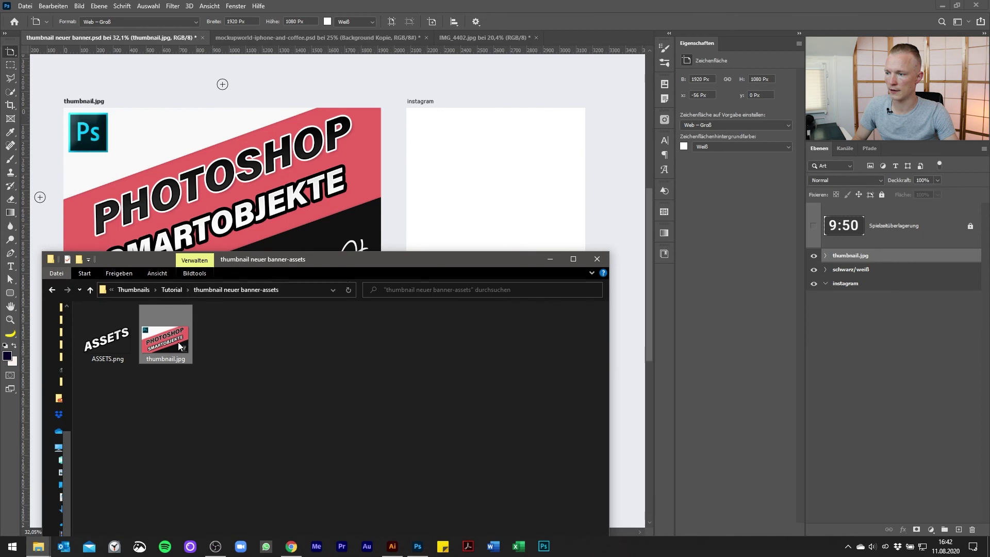
pyautogui.moveTo(179, 346)
pyautogui.mouseDown()
pyautogui.moveTo(483, 191)
pyautogui.moveTo(567, 246)
pyautogui.mouseUp()
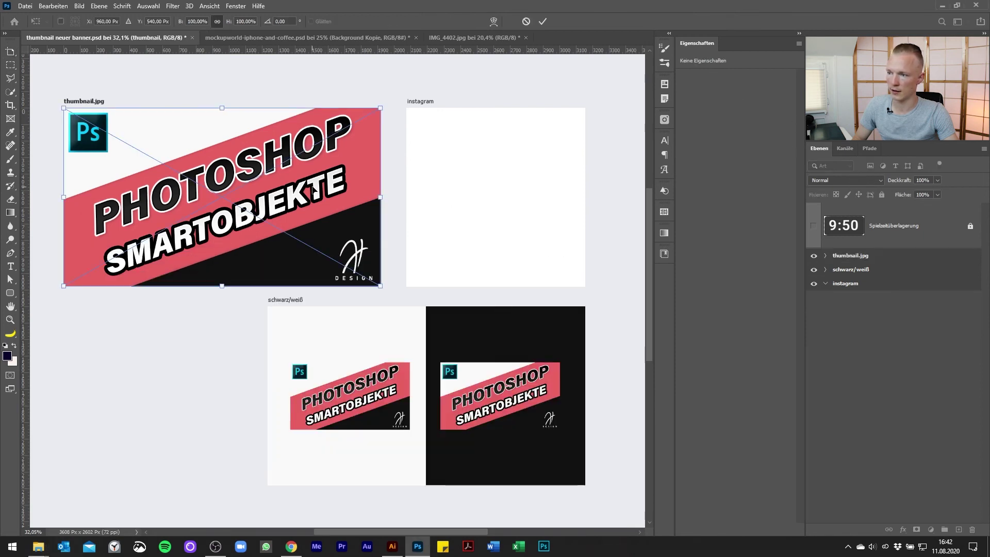
# Step: Position the placed thumbnail on the instagram artboard and scale it down to about 44%
pyautogui.moveTo(304, 206)
pyautogui.mouseDown()
pyautogui.moveTo(506, 205)
pyautogui.moveTo(497, 205)
pyautogui.mouseUp()
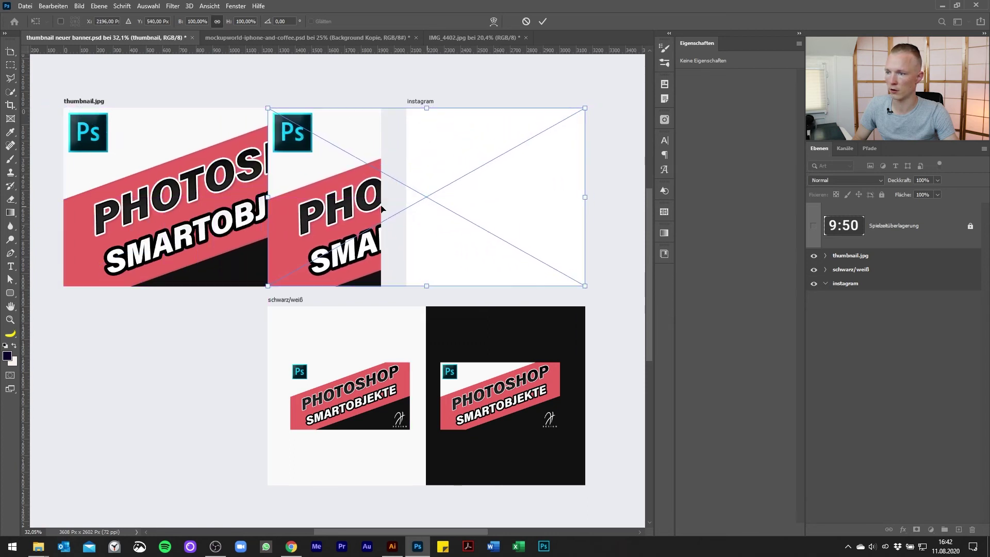
pyautogui.moveTo(268, 197); pyautogui.dragTo(426, 190)
pyautogui.moveTo(583, 199); pyautogui.dragTo(567, 199)
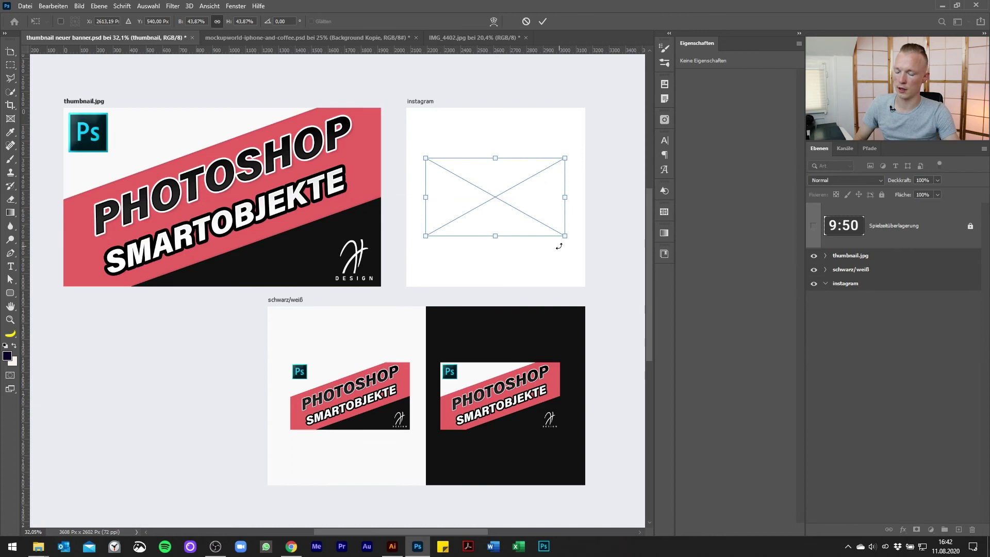
pyautogui.press('Return')
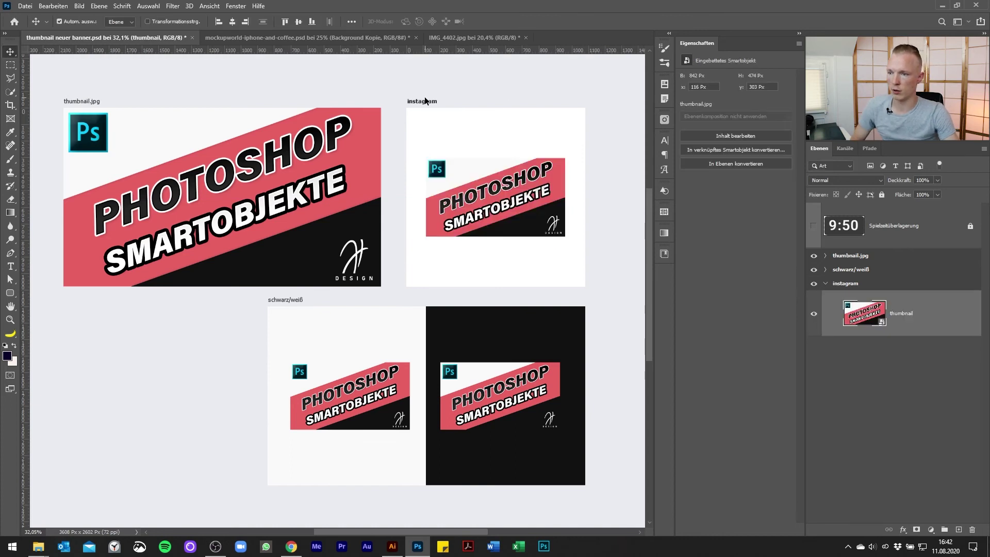
# Step: Add the heading 'Neu auf Youtube' above the thumbnail on the instagram artboard
pyautogui.scroll(2, 567, 222)
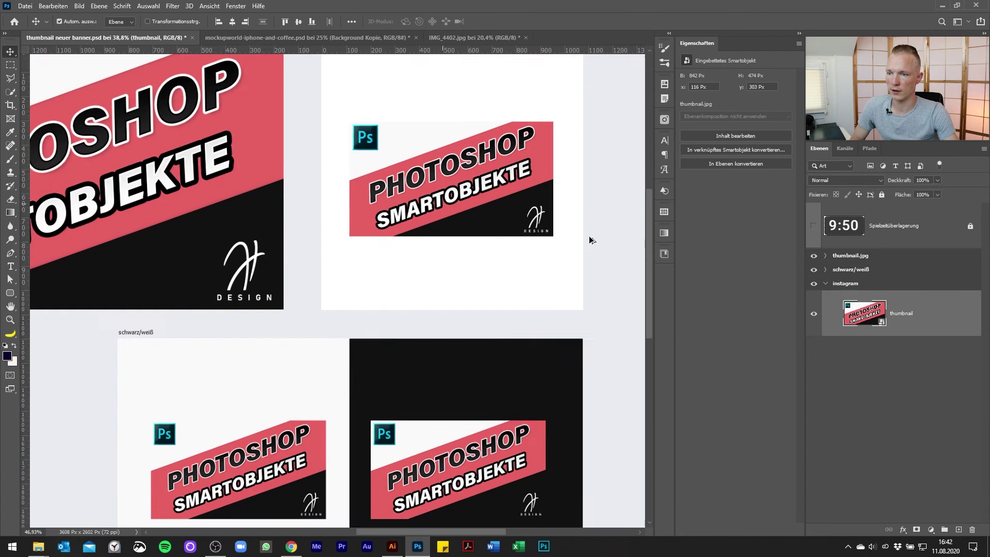
pyautogui.scroll(1, 589, 236)
pyautogui.scroll(-1, 562, 292)
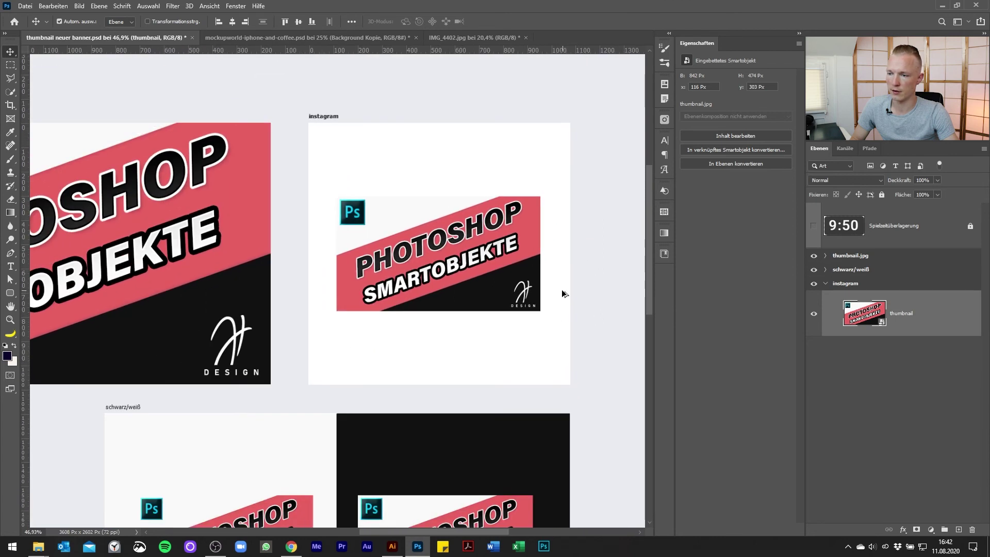
pyautogui.scroll(-2, 562, 289)
pyautogui.scroll(1, 560, 290)
pyautogui.scroll(1, 560, 290)
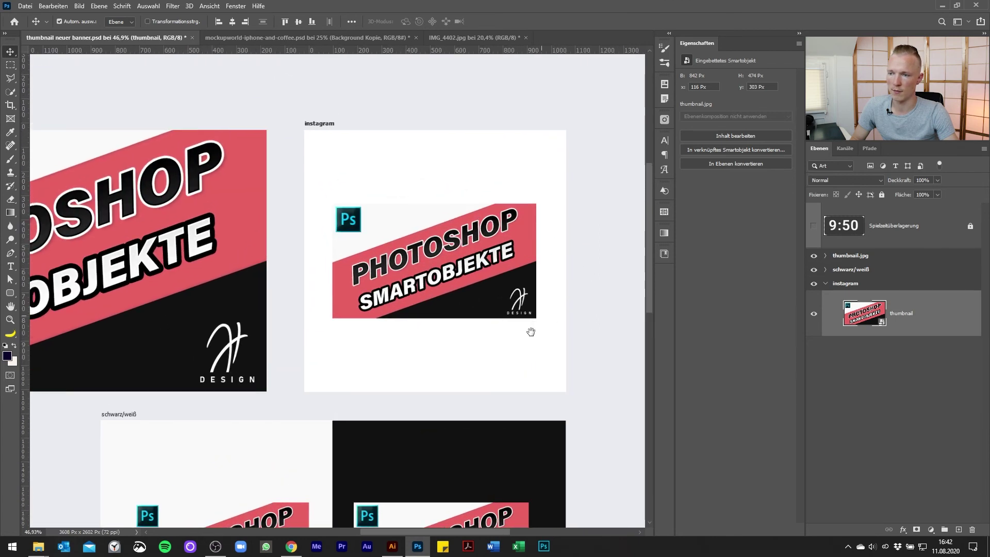
pyautogui.scroll(1, 526, 286)
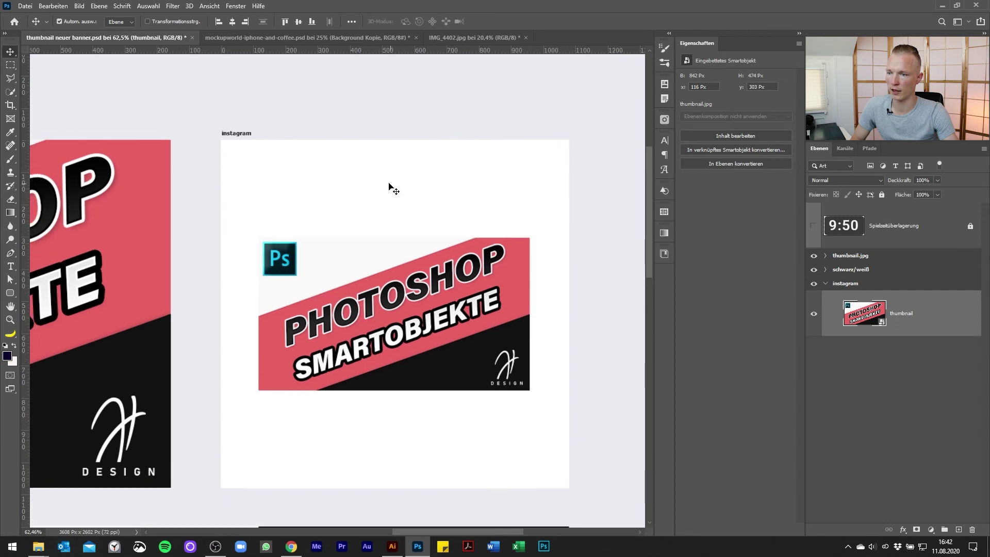
pyautogui.click(371, 187)
pyautogui.press('t')
pyautogui.click(324, 201)
pyautogui.write('Neu auf Youtube')
pyautogui.hotkey('ctrl', 'Return')
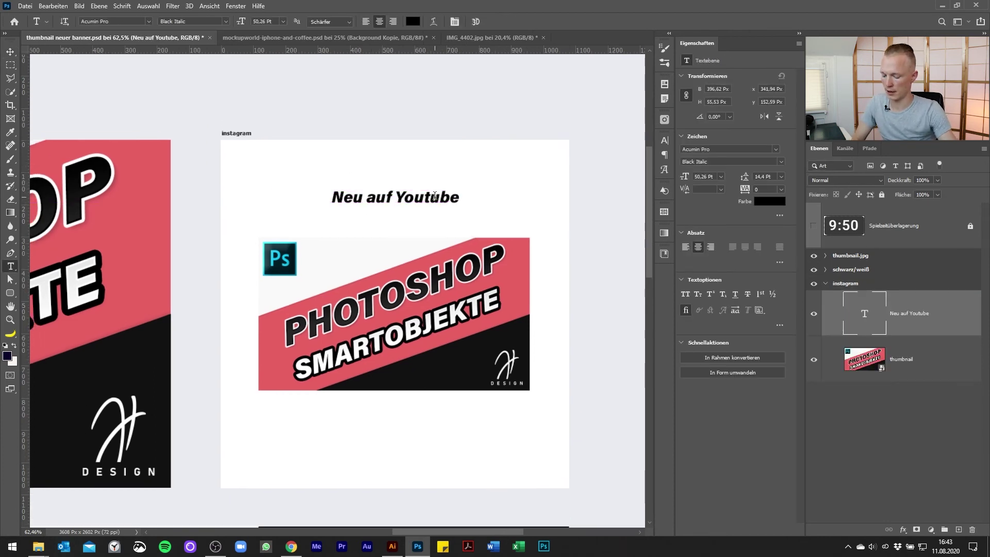
# Step: Place the logo below the thumbnail and give it a black (000000) Color Overlay
pyautogui.press('v')
pyautogui.moveTo(133, 439); pyautogui.dragTo(404, 444)
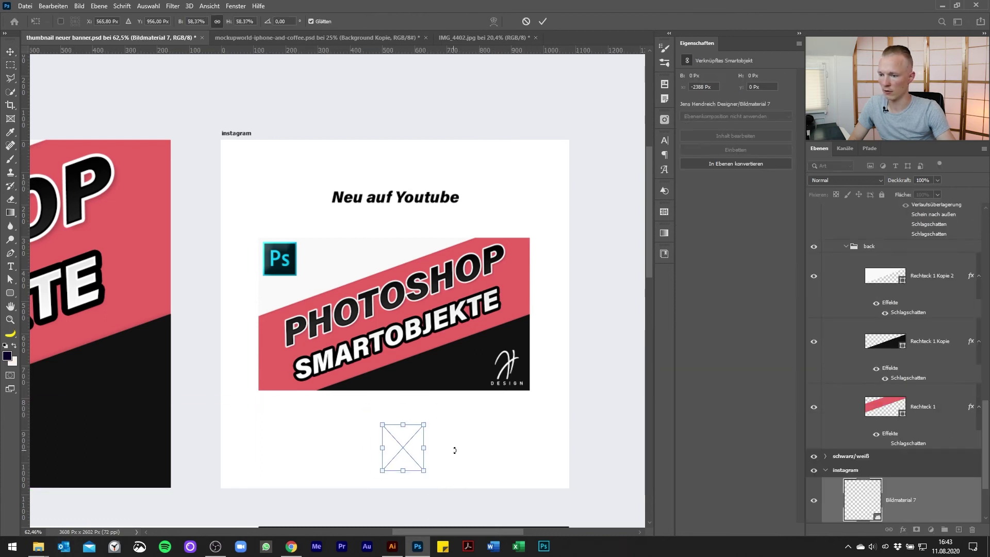
pyautogui.doubleClick(944, 499)
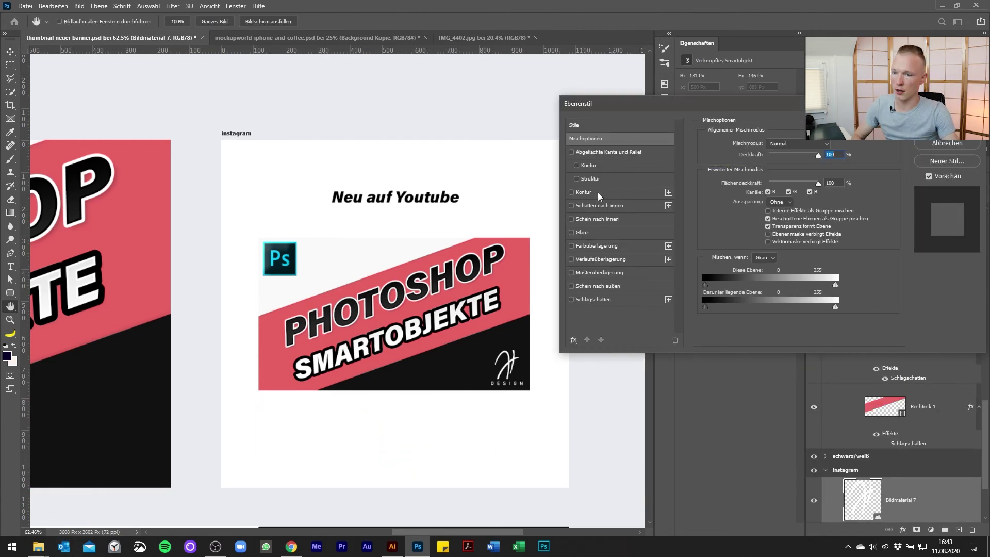
pyautogui.click(632, 245)
pyautogui.write('000000')
pyautogui.press('Return')
pyautogui.press('Return')
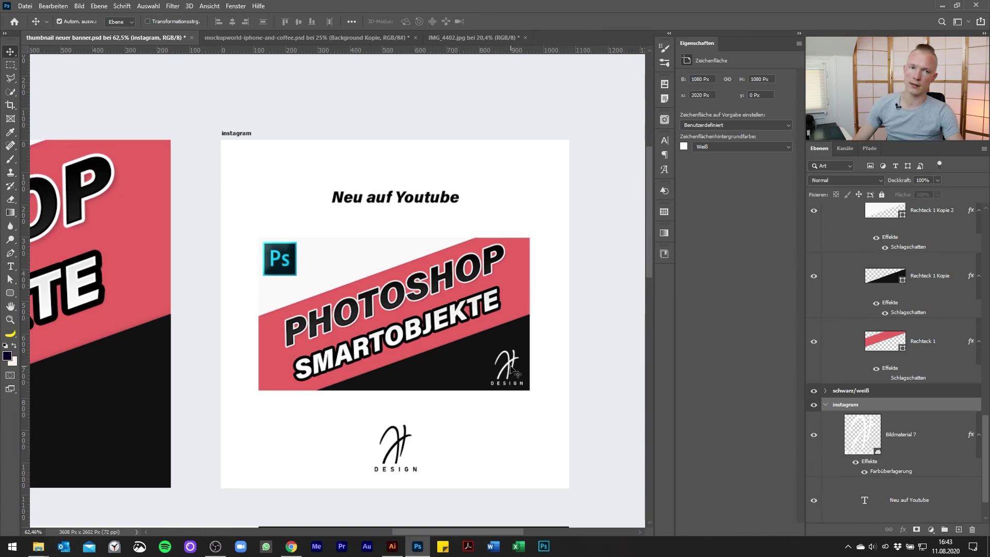
pyautogui.click(579, 310)
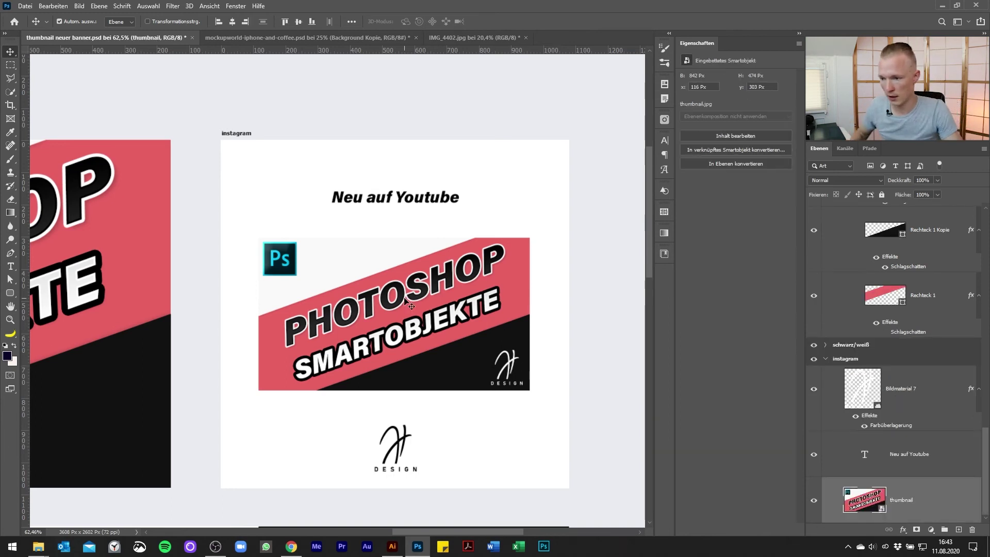
pyautogui.hotkey('ctrl', '0')
pyautogui.moveTo(265, 227); pyautogui.dragTo(260, 173)
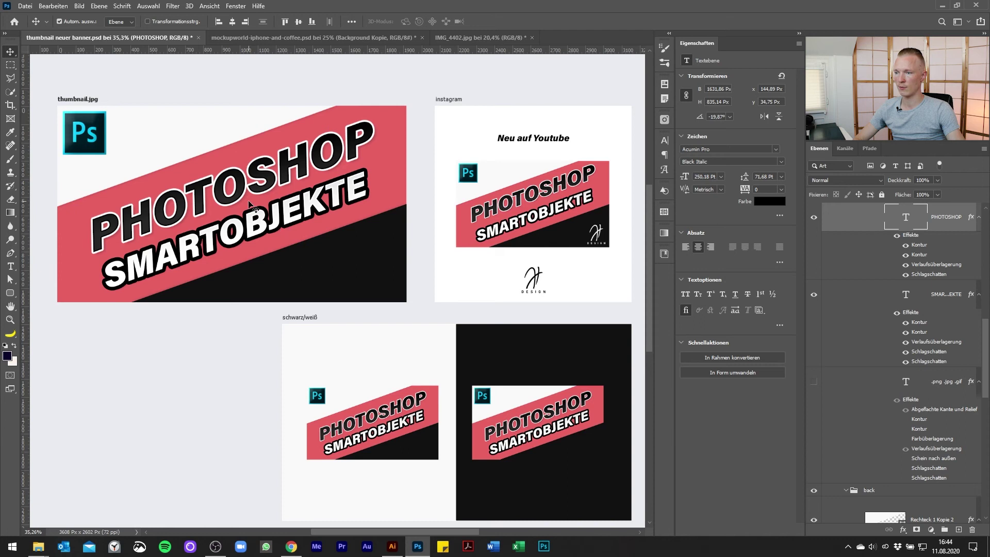
pyautogui.click(307, 38)
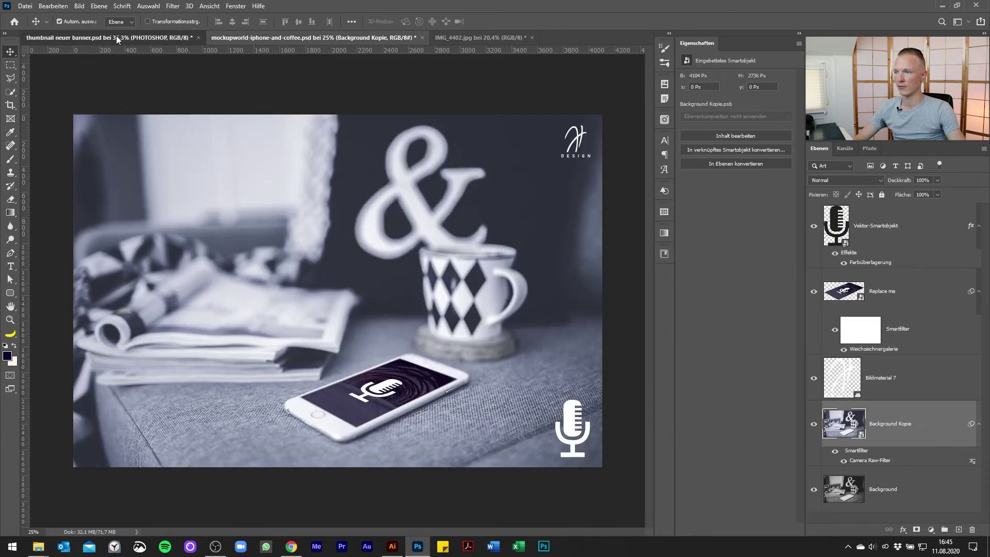
pyautogui.click(116, 37)
pyautogui.scroll(-2, 259, 201)
pyautogui.scroll(1, 258, 263)
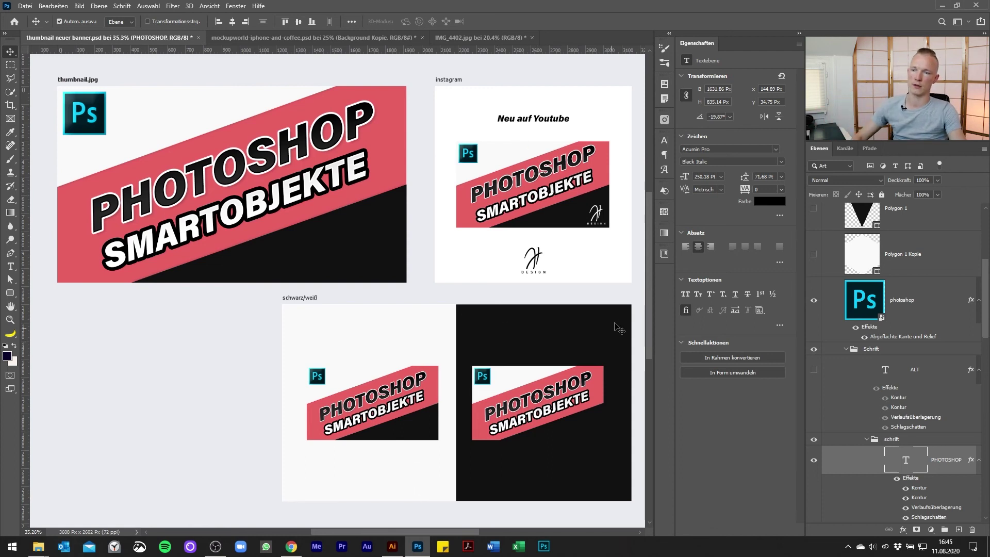
pyautogui.click(586, 203)
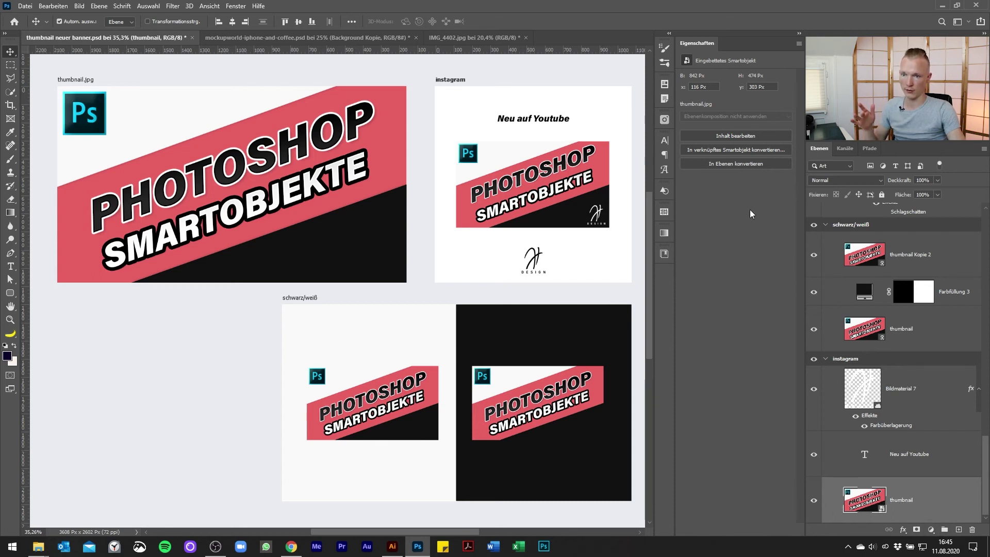
pyautogui.click(748, 149)
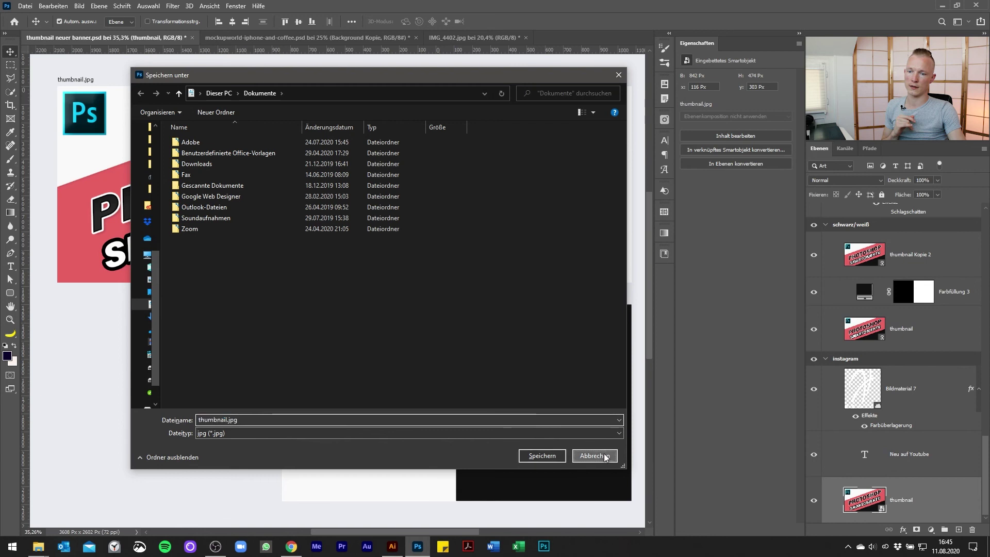
pyautogui.click(593, 457)
# Step: Relink the thumbnail layer to the exported thumbnail.jpg in the assets folder
pyautogui.rightClick(941, 500)
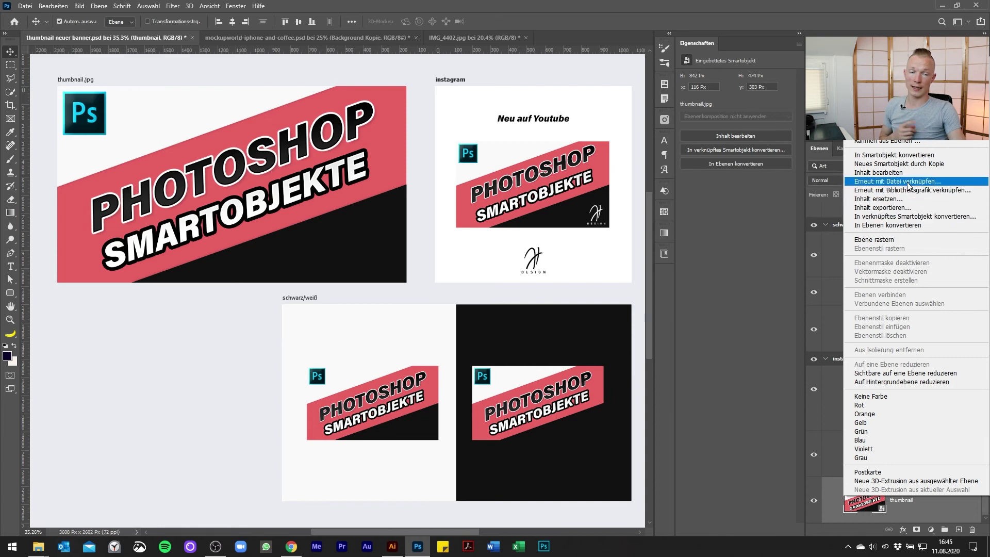
pyautogui.click(908, 199)
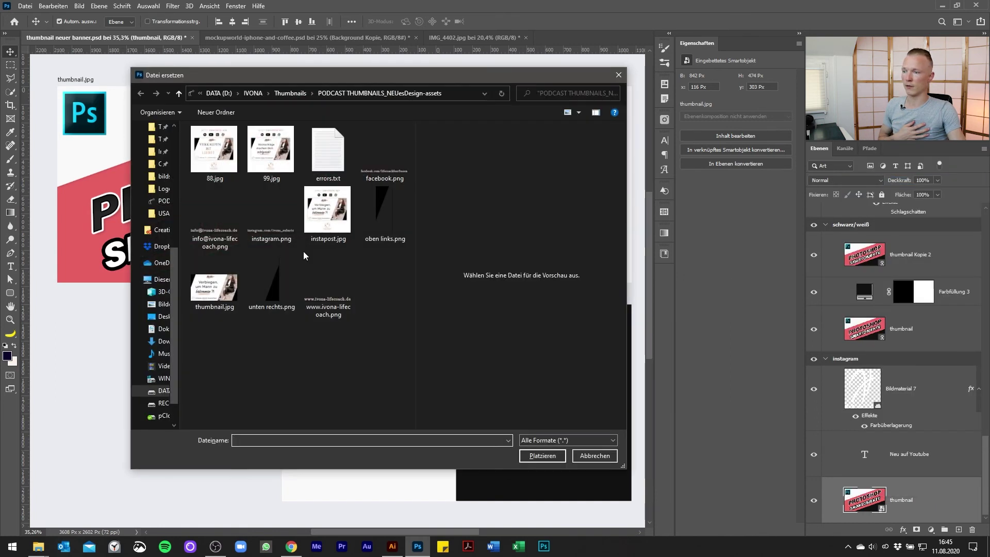
pyautogui.click(271, 160)
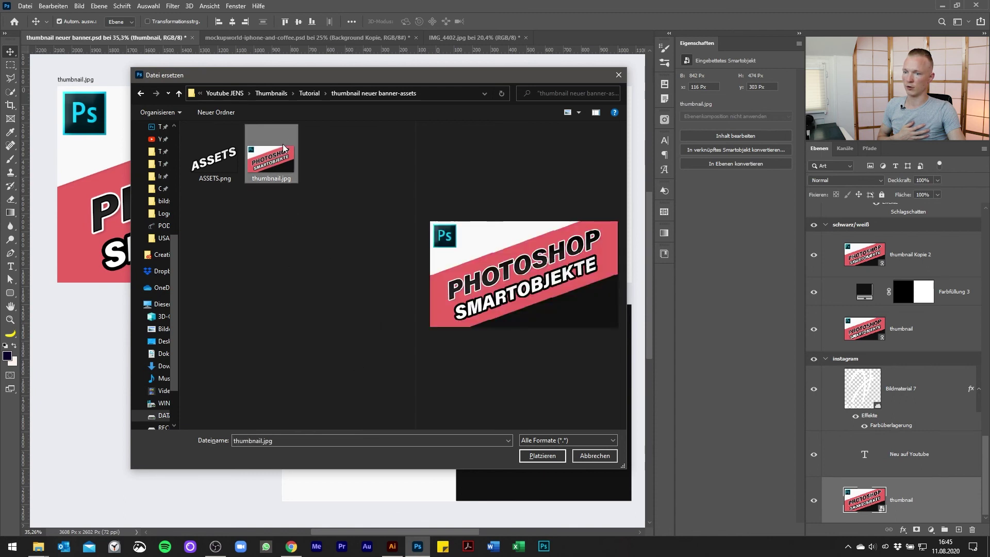
pyautogui.click(554, 456)
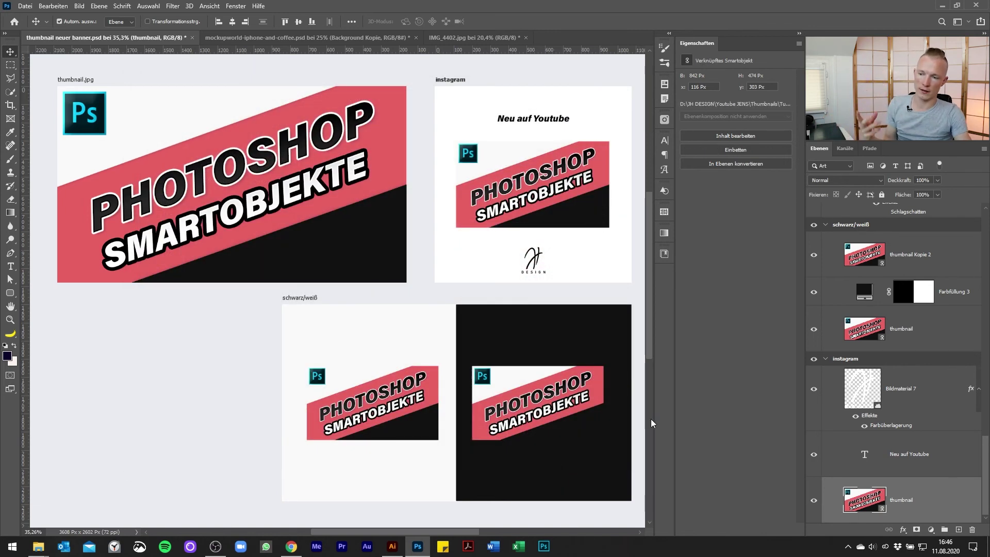
pyautogui.click(514, 427)
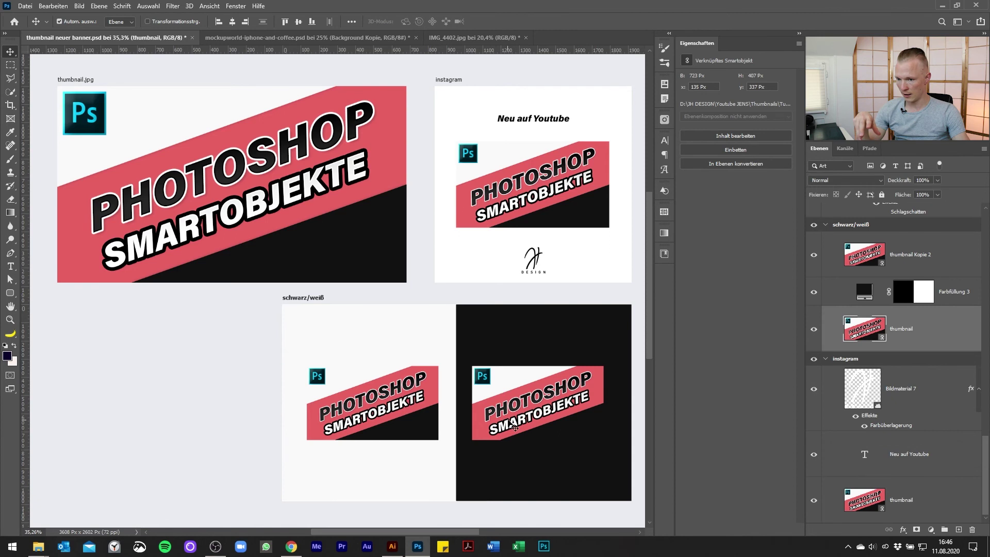
pyautogui.click(549, 185)
pyautogui.click(356, 158)
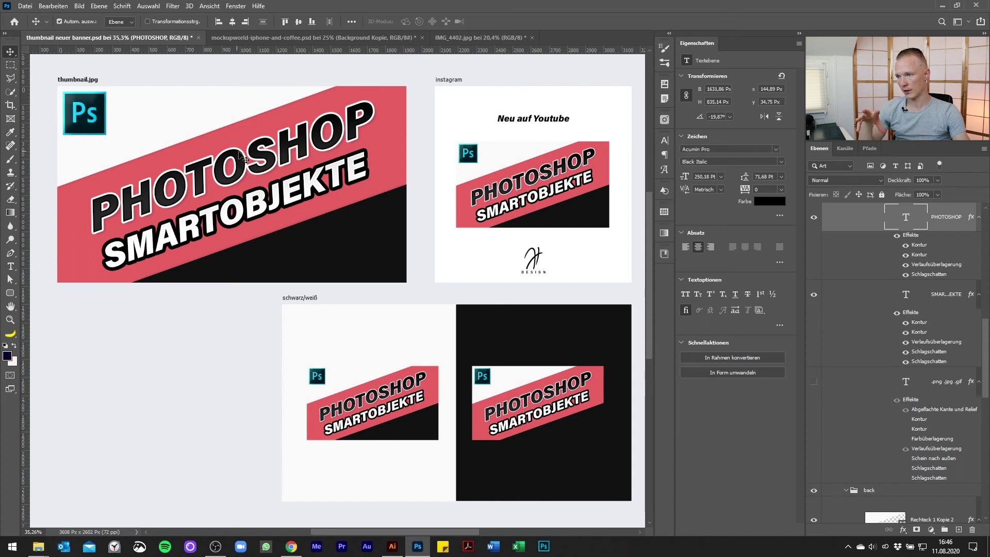
pyautogui.click(76, 80)
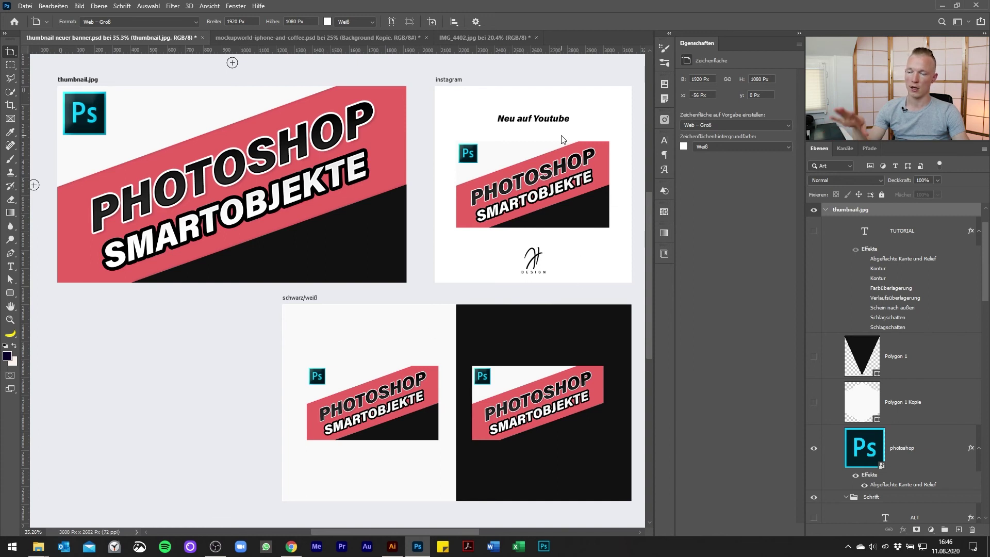
pyautogui.press('v')
pyautogui.click(559, 191)
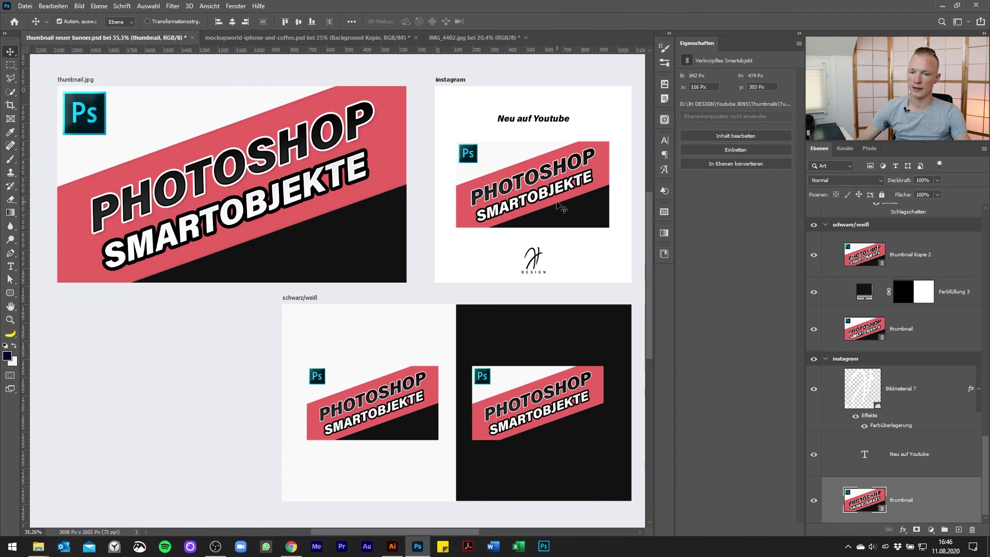
# Step: Duplicate the thumbnail smart object layer on the instagram artboard
pyautogui.scroll(5, 561, 208)
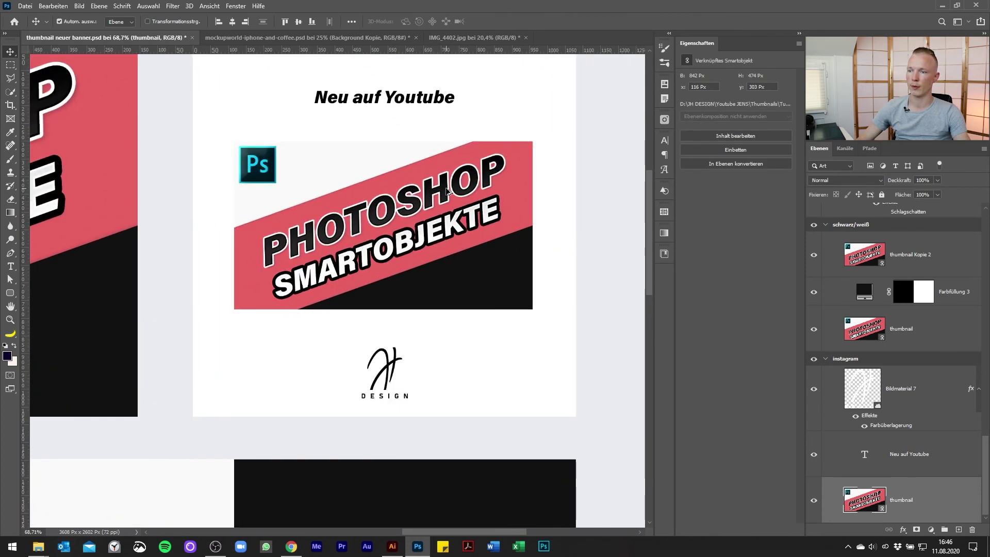
pyautogui.moveTo(447, 192); pyautogui.dragTo(440, 268)
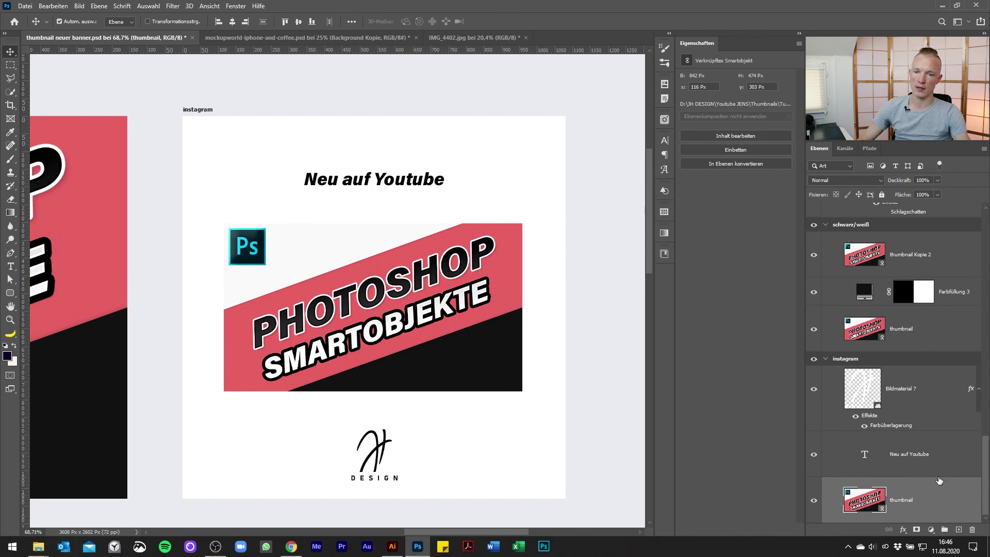
pyautogui.hotkey('ctrl', 'j')
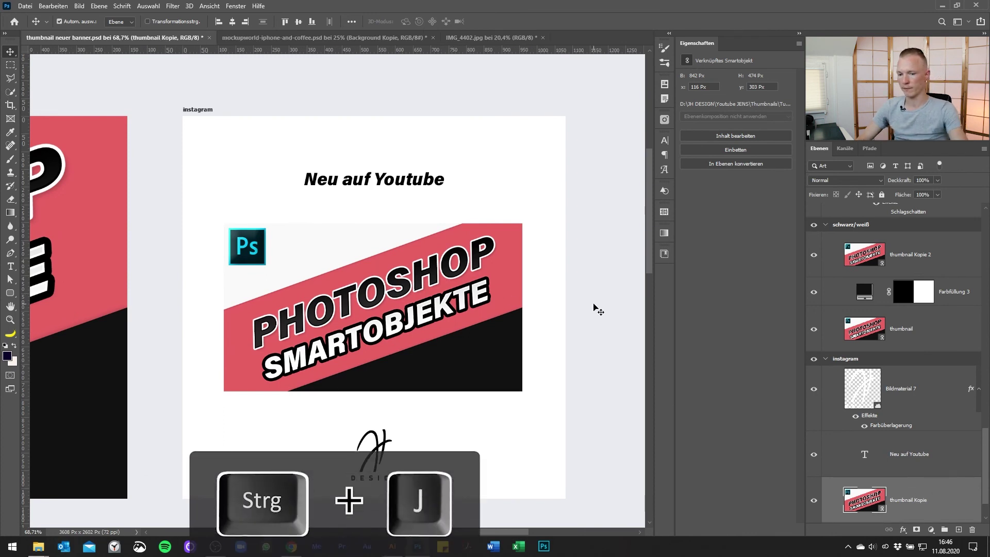
# Step: Enlarge the original thumbnail to 2108 × 1186 px so it fills the instagram artboard
pyautogui.scroll(-2, 950, 466)
pyautogui.click(954, 502)
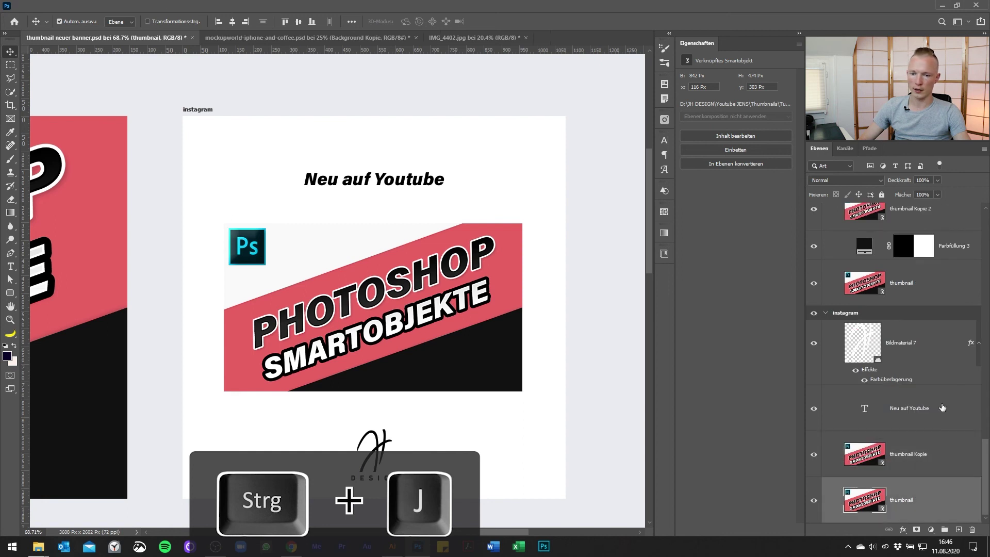
pyautogui.hotkey('ctrl', 't')
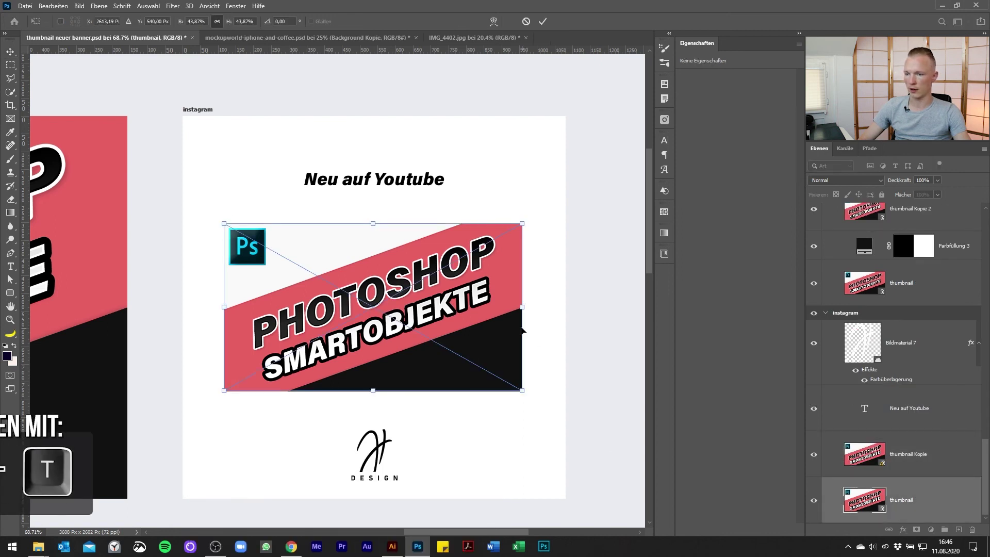
pyautogui.moveTo(524, 308); pyautogui.dragTo(630, 307)
pyautogui.moveTo(370, 161); pyautogui.dragTo(384, 94)
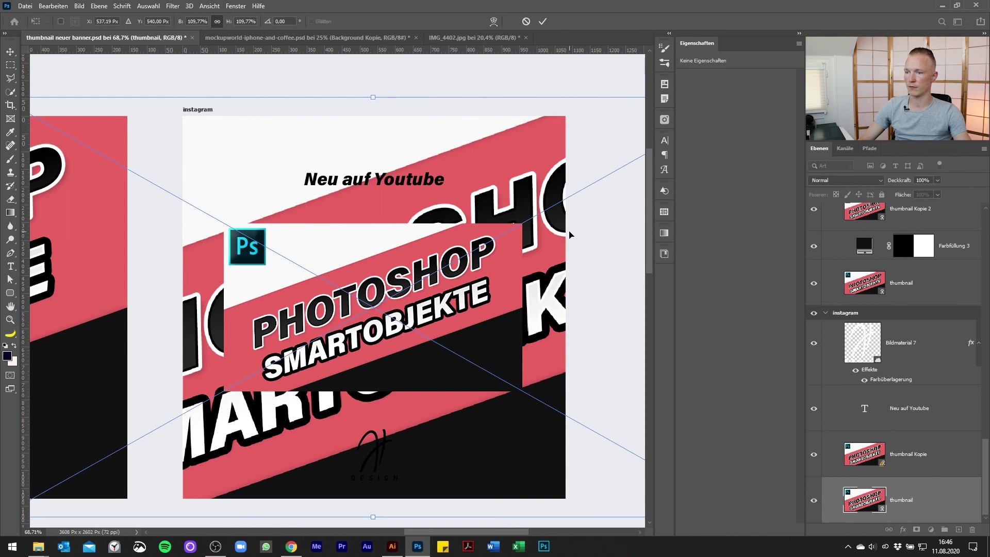
pyautogui.press('Return')
pyautogui.scroll(-2, 439, 349)
pyautogui.moveTo(518, 415); pyautogui.dragTo(454, 387)
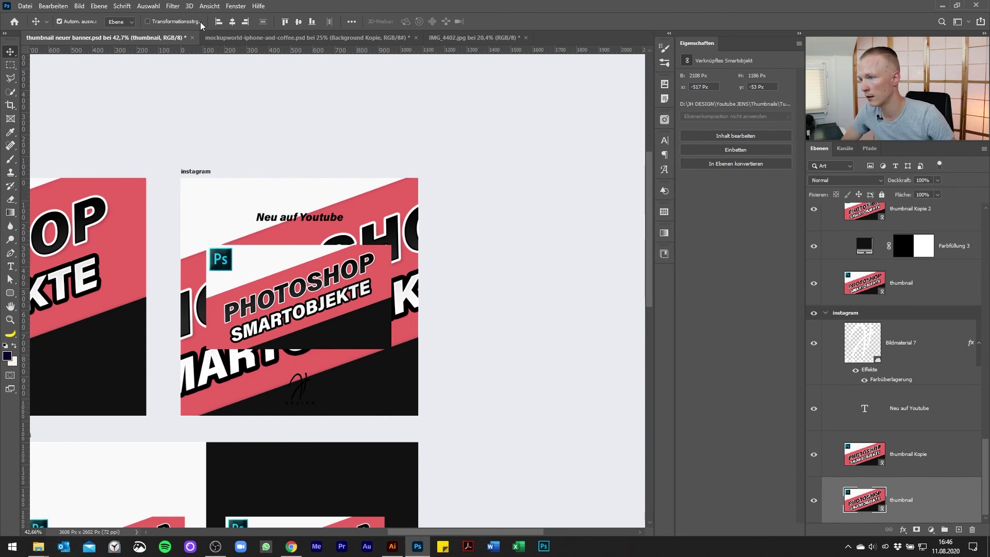
# Step: Apply a Gaußscher Weichzeichner of about 29,1 px radius to the enlarged background thumbnail
pyautogui.click(172, 6)
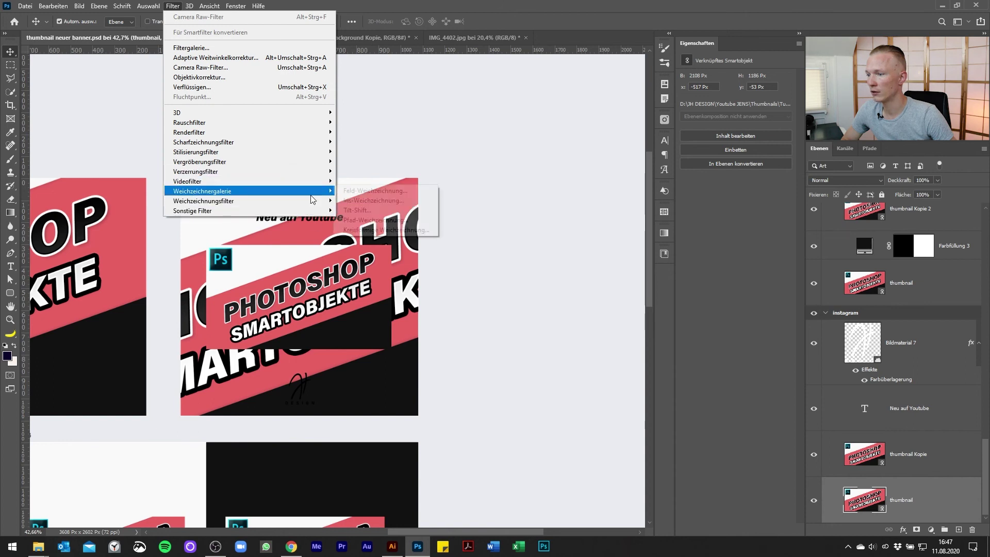
pyautogui.moveTo(203, 200)
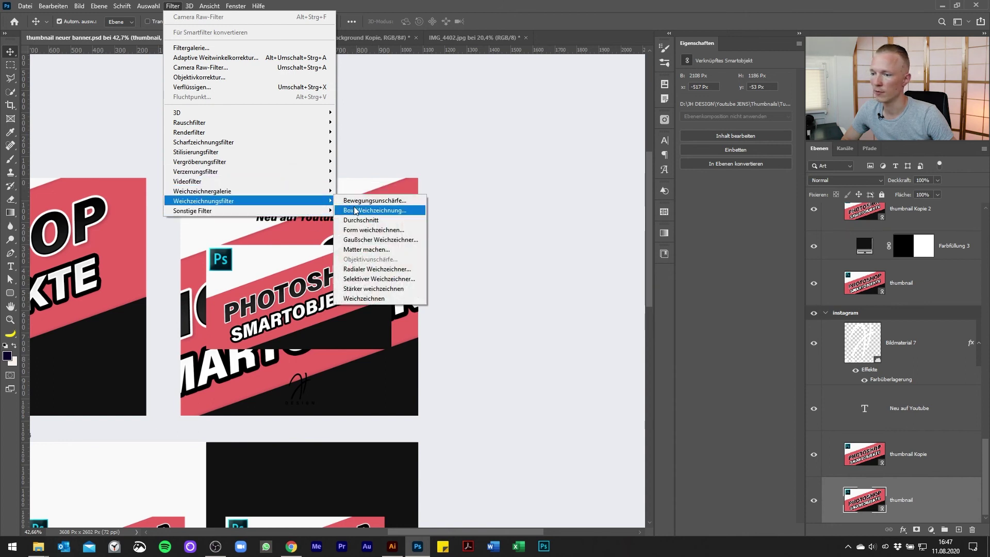
pyautogui.click(392, 239)
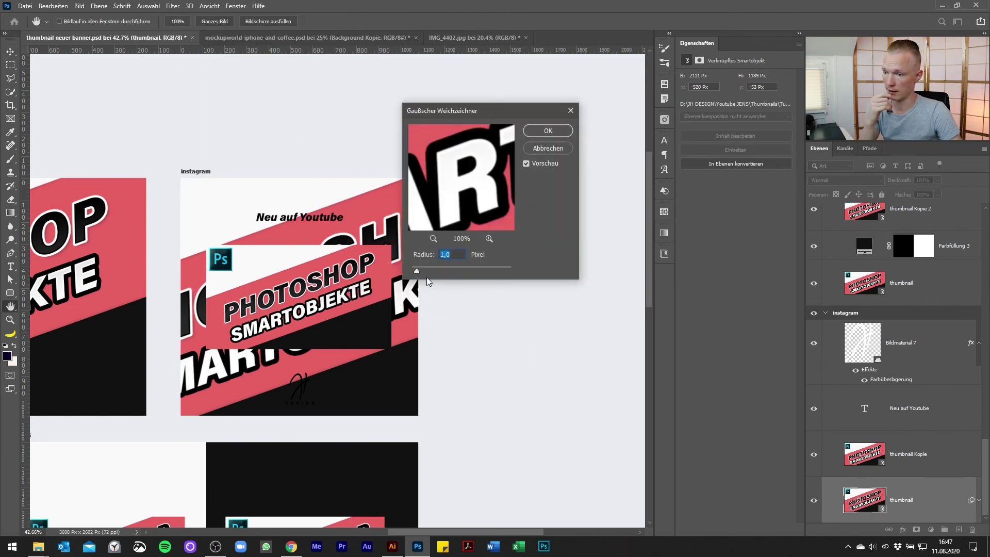
pyautogui.moveTo(427, 268)
pyautogui.mouseDown()
pyautogui.moveTo(472, 270)
pyautogui.moveTo(459, 271)
pyautogui.mouseUp()
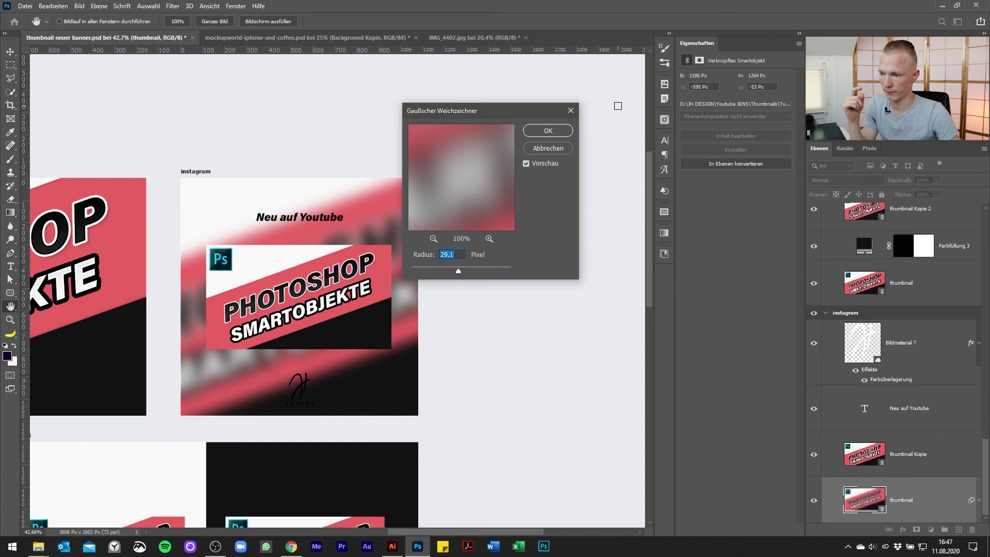
pyautogui.click(548, 131)
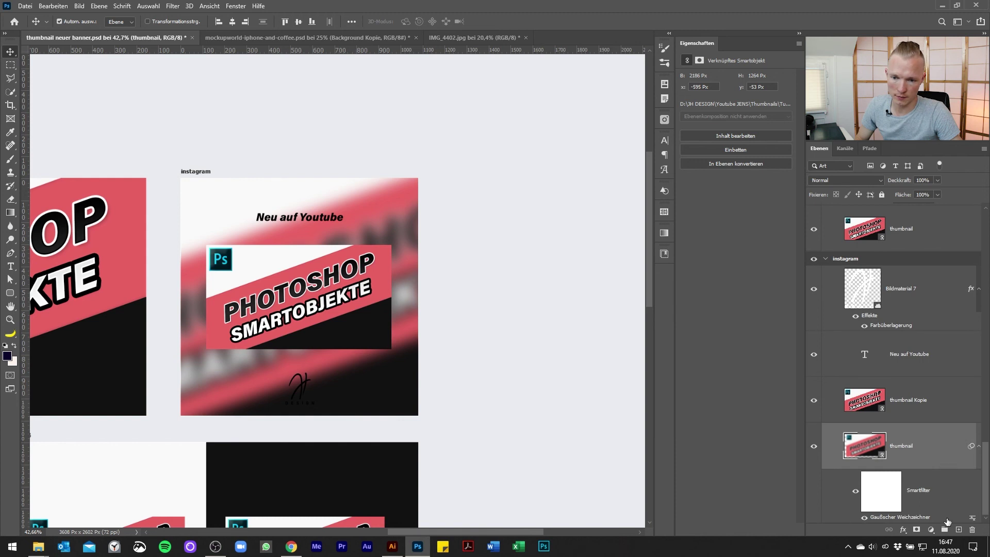
# Step: Add a solid black Volltonfarbe fill layer
pyautogui.click(935, 535)
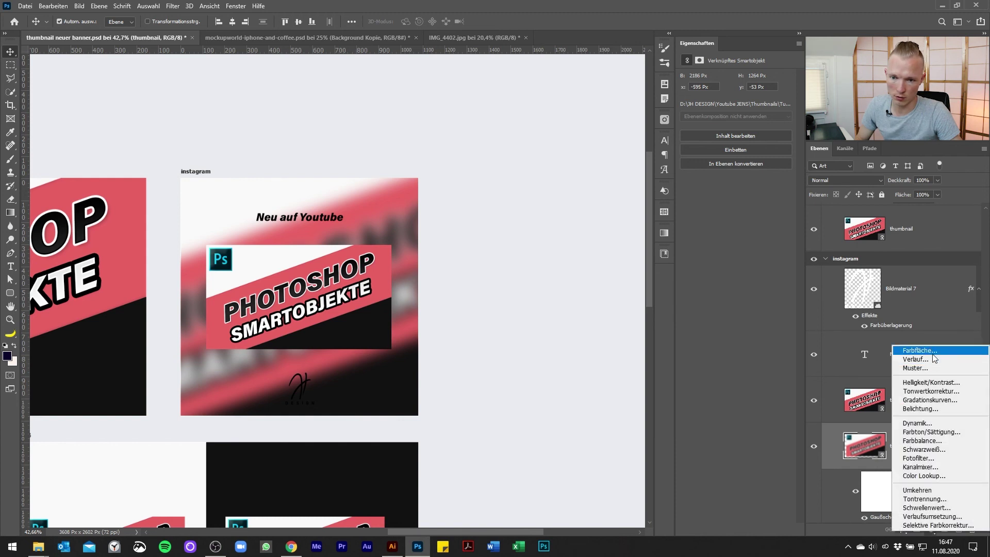
pyautogui.click(921, 354)
pyautogui.moveTo(450, 257); pyautogui.dragTo(419, 273)
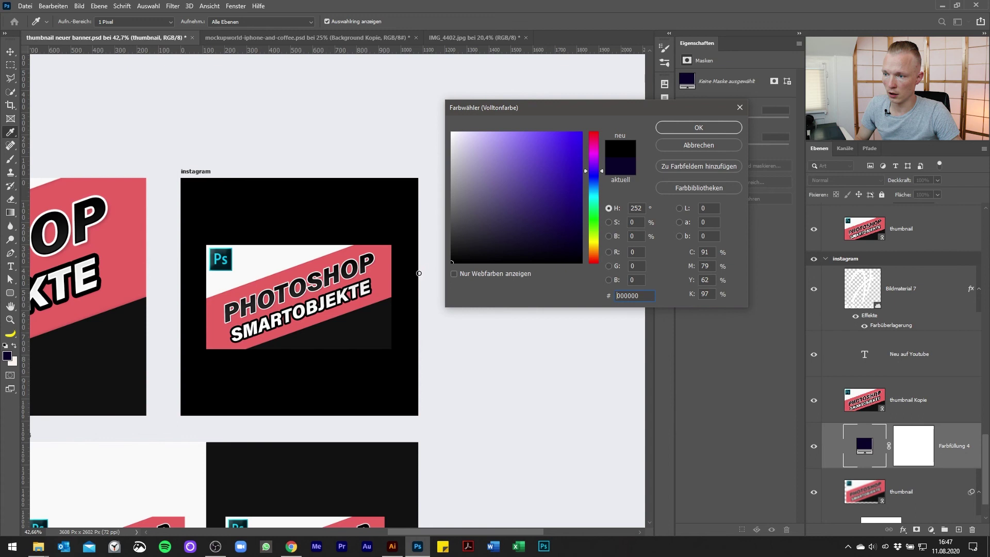
pyautogui.click(729, 127)
# Step: Move the thumbnail layer above the black fill and update all modified linked contents
pyautogui.scroll(-1, 862, 382)
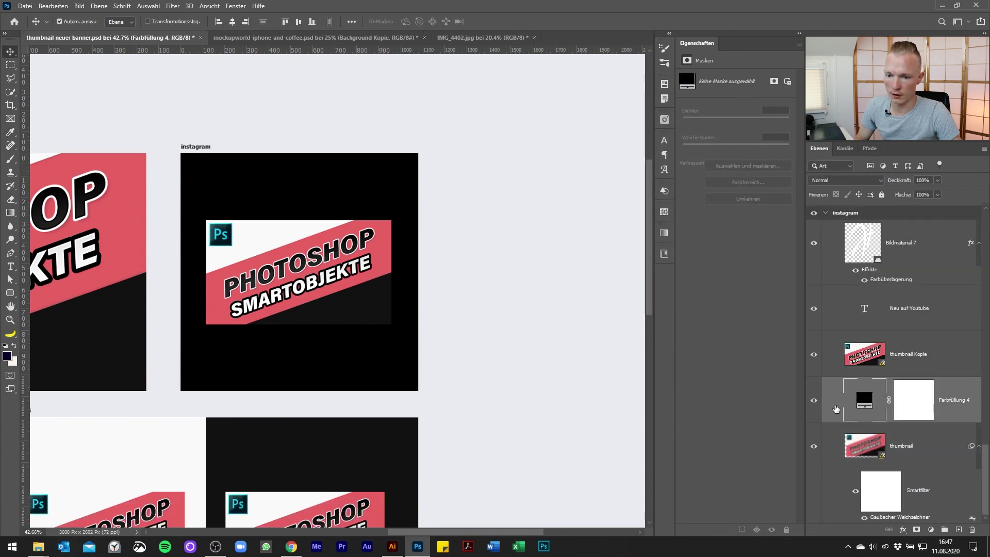
pyautogui.moveTo(838, 446); pyautogui.dragTo(826, 406)
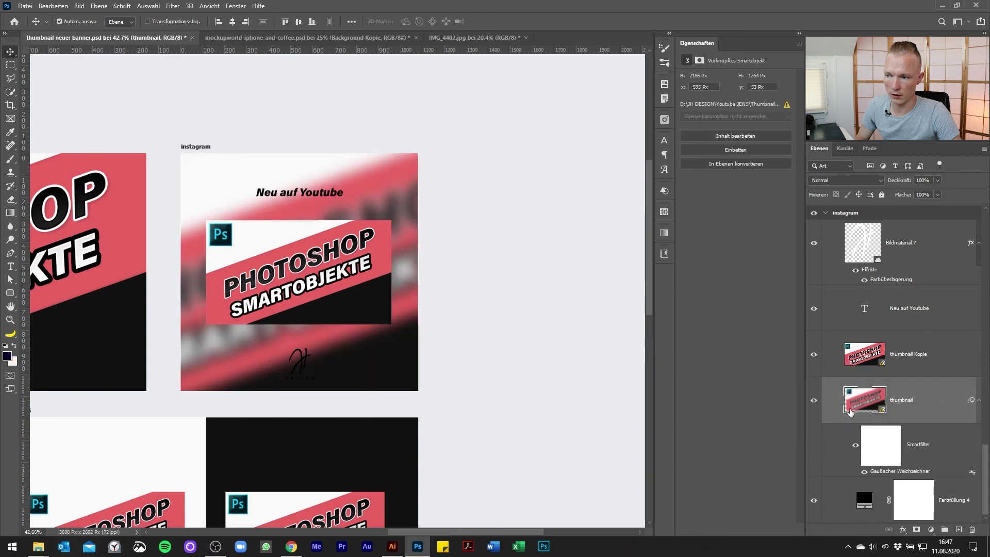
pyautogui.rightClick(935, 403)
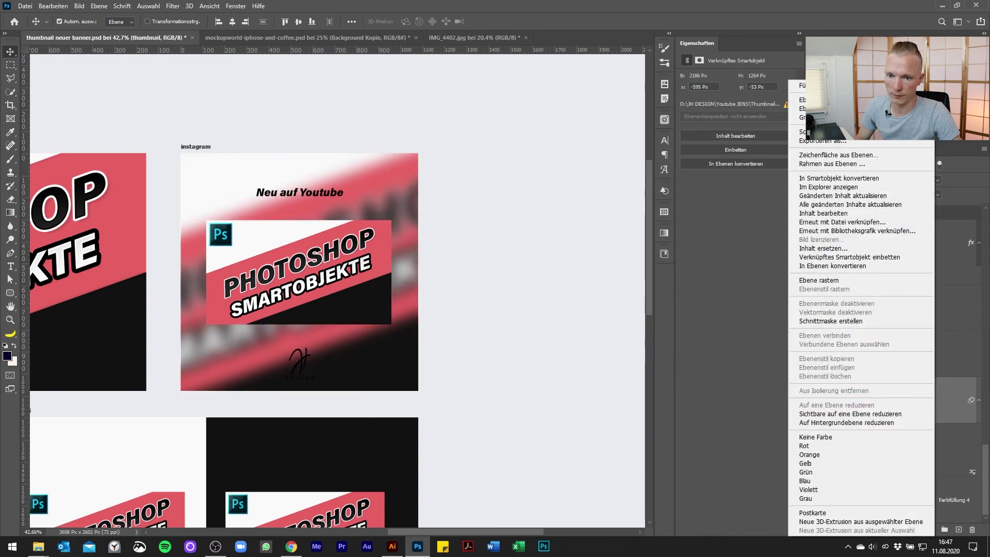
pyautogui.click(875, 205)
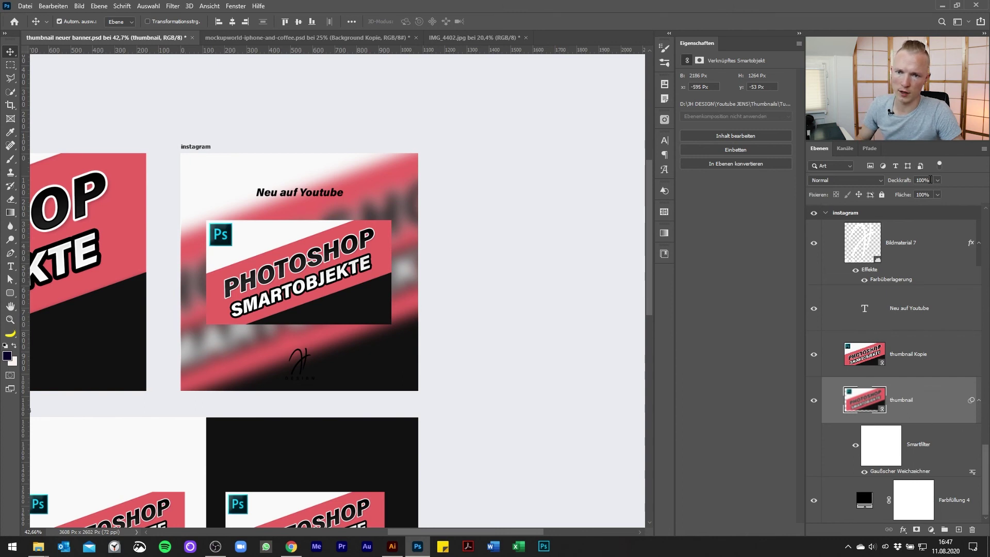
pyautogui.doubleClick(922, 180)
# Step: Lower the blurred thumbnail's opacity to 70%, then to 60%
pyautogui.write('70')
pyautogui.press('Return')
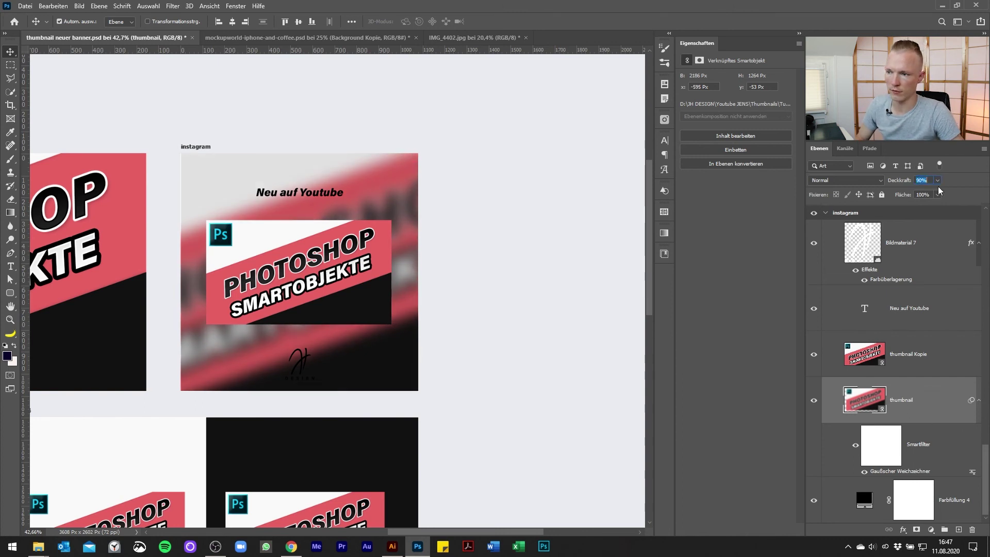
pyautogui.write('60')
pyautogui.press('Return')
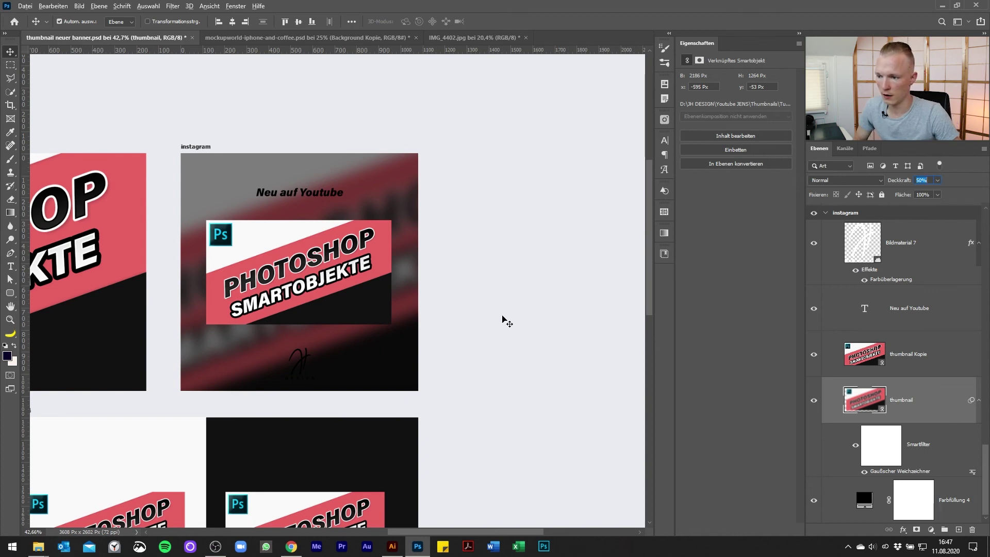
# Step: Zoom out to review the artboards, selecting the blurred thumbnail, Rechteck 1 and Bildmaterial 7 layers
pyautogui.click(493, 343)
pyautogui.scroll(-3, 491, 342)
pyautogui.scroll(1, 497, 347)
pyautogui.scroll(1, 524, 333)
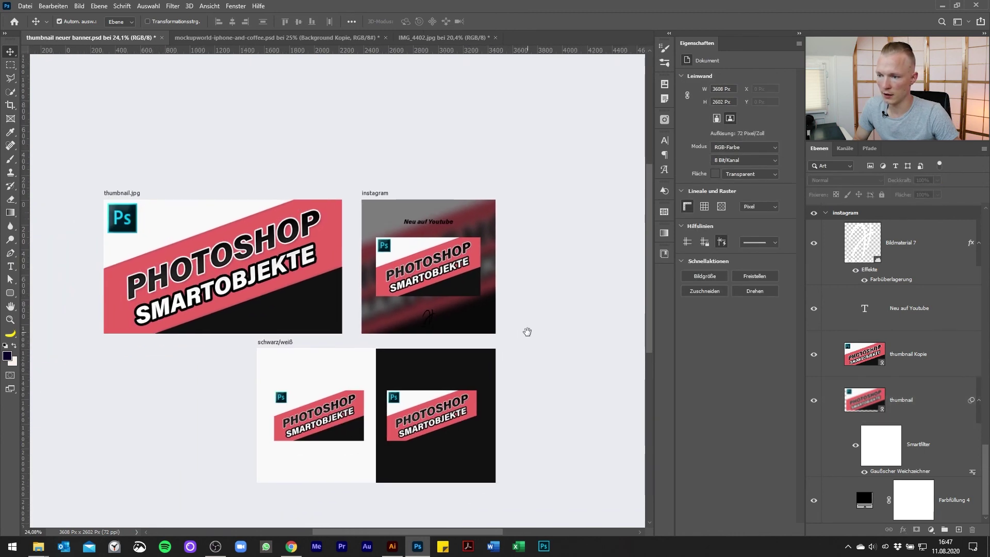
pyautogui.scroll(1, 511, 347)
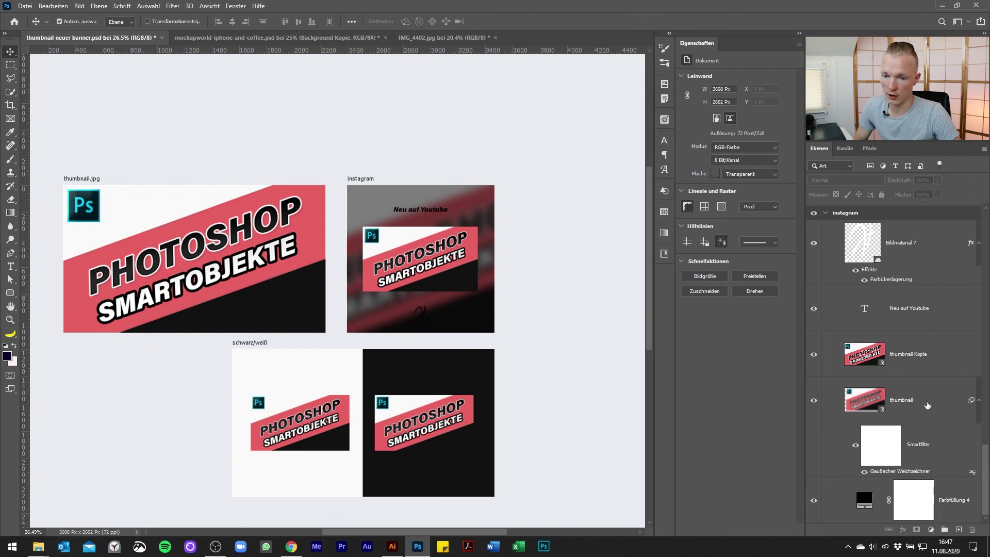
pyautogui.click(927, 406)
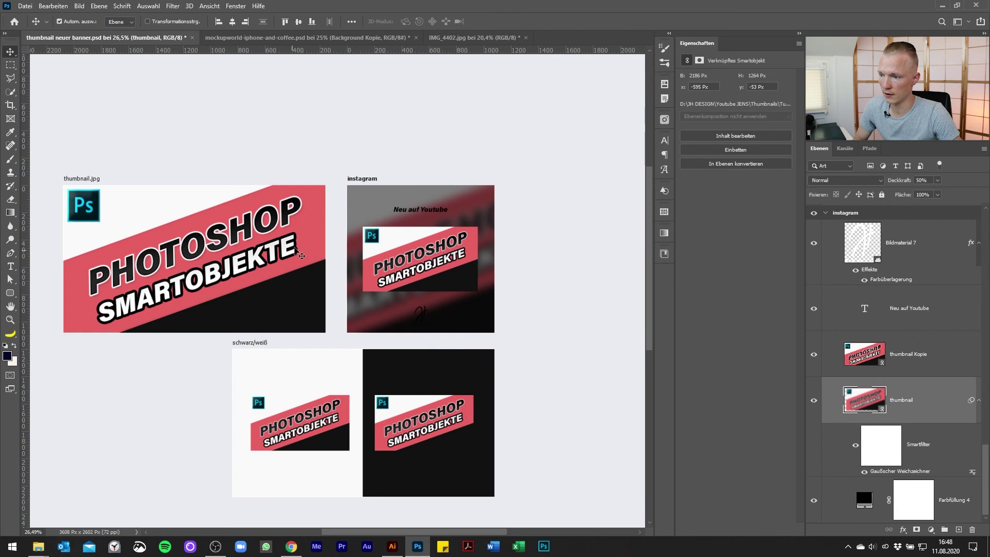
pyautogui.click(311, 253)
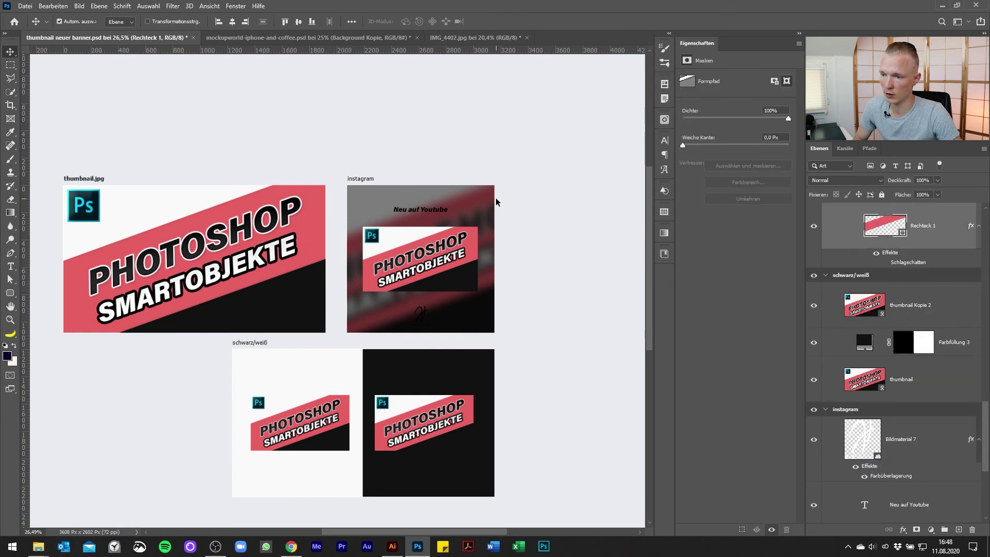
pyautogui.scroll(4, 492, 288)
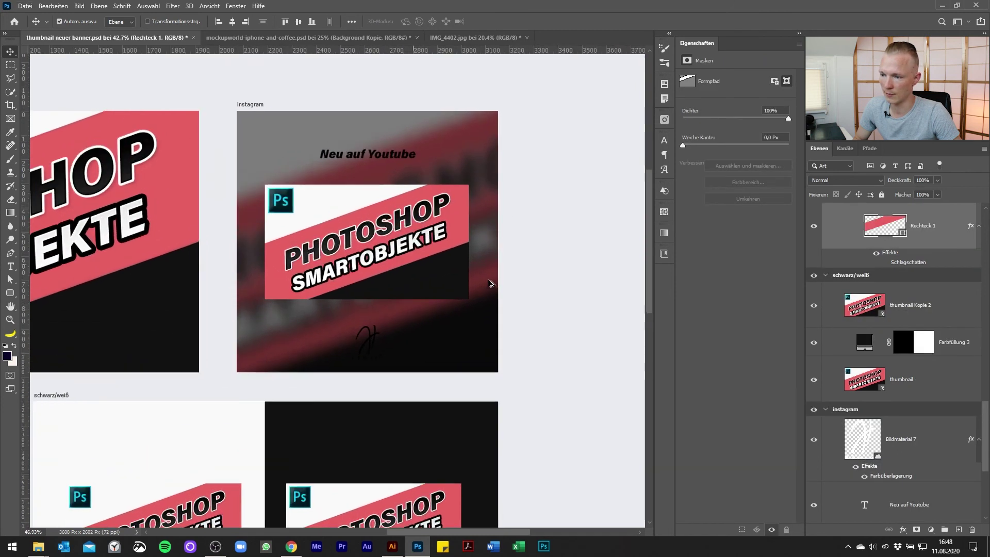
pyautogui.scroll(2, 493, 288)
pyautogui.click(327, 361)
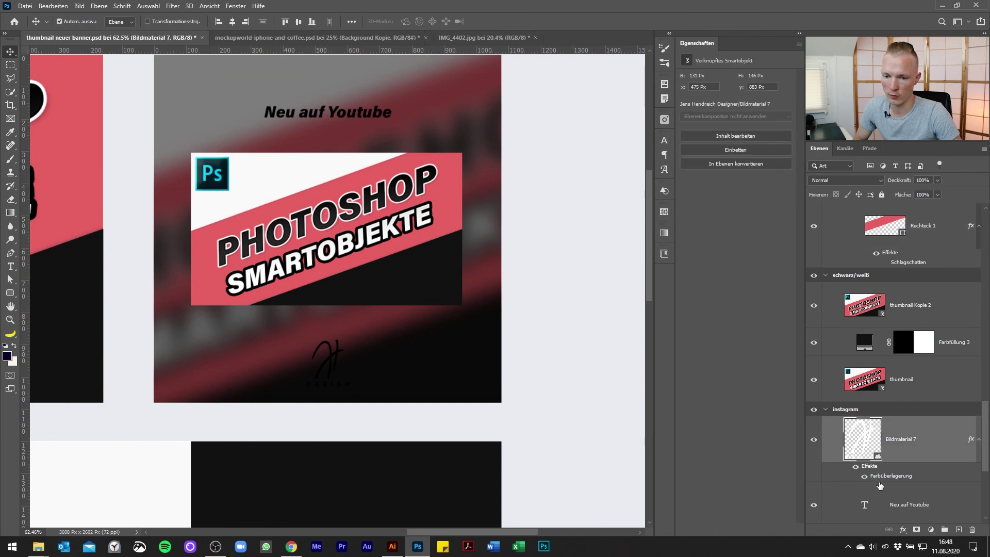
# Step: Make the logo and the 'Neu auf Youtube' text white (ffffff)
pyautogui.click(861, 475)
pyautogui.moveTo(367, 334); pyautogui.dragTo(431, 385)
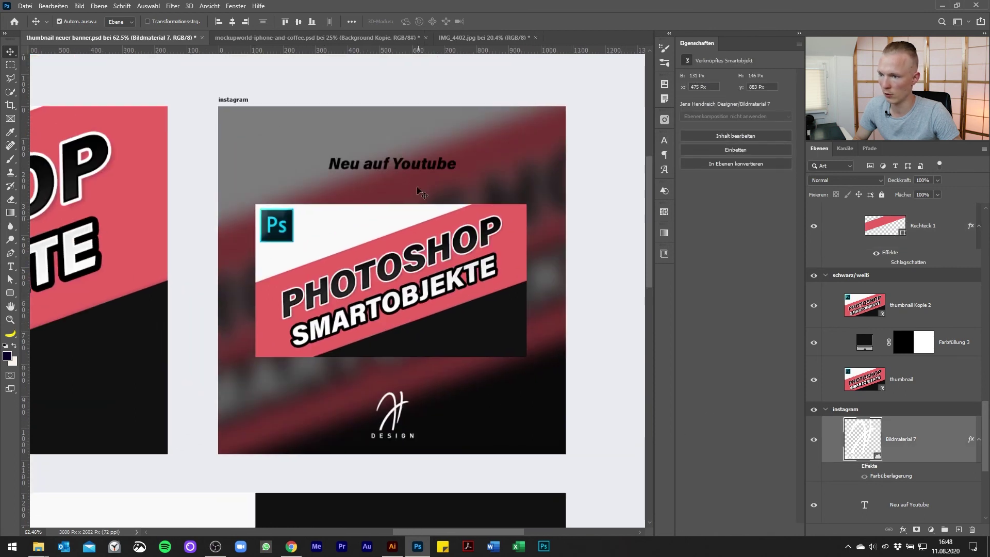
pyautogui.click(407, 166)
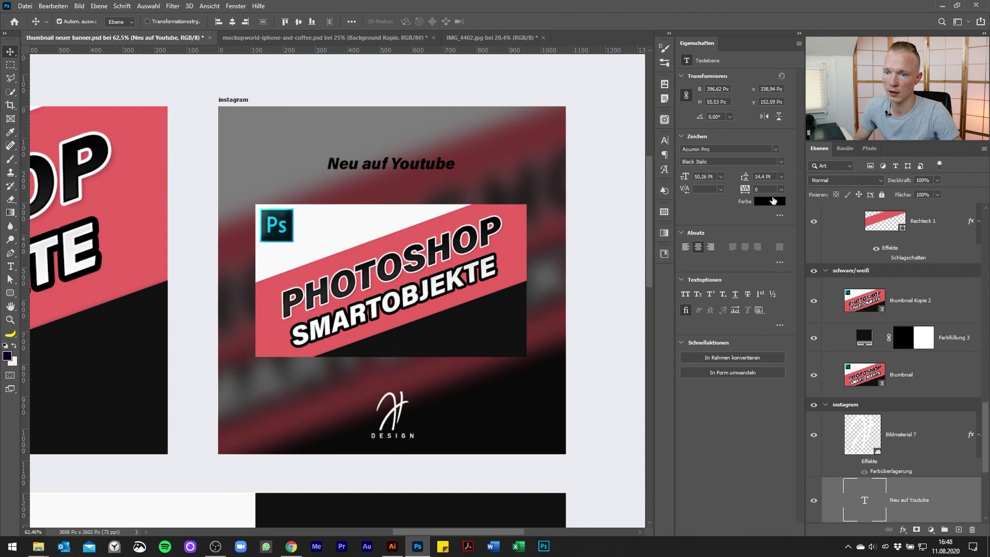
pyautogui.click(769, 201)
pyautogui.write('ffffff')
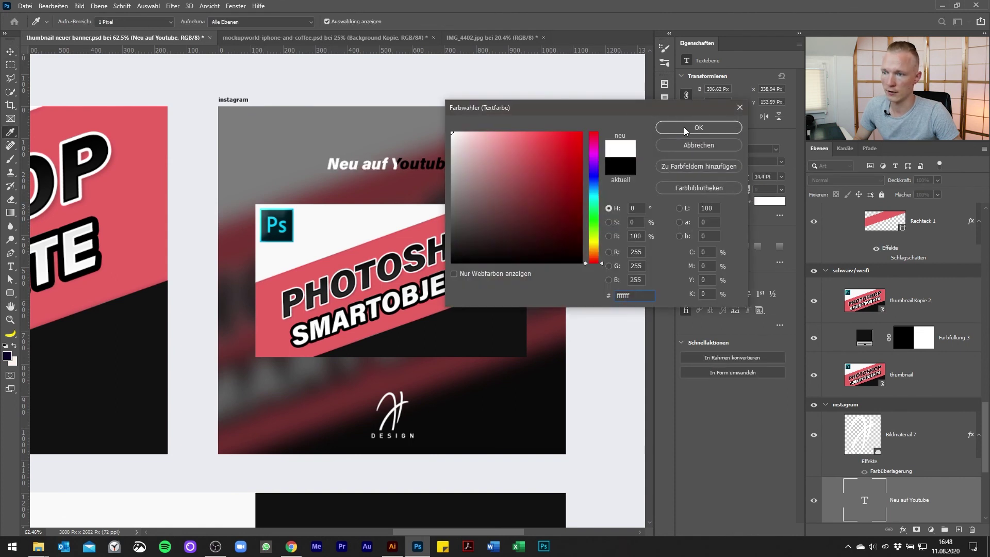
pyautogui.click(681, 129)
# Step: Rename the instagram artboard to instagram.jpg
pyautogui.scroll(-2, 593, 356)
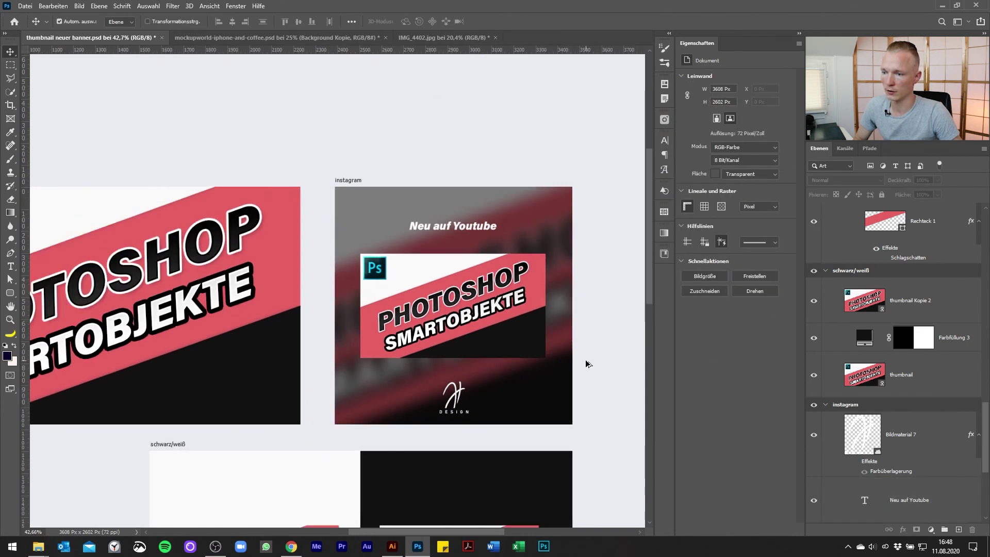
pyautogui.scroll(-2, 588, 356)
pyautogui.scroll(-2, 610, 297)
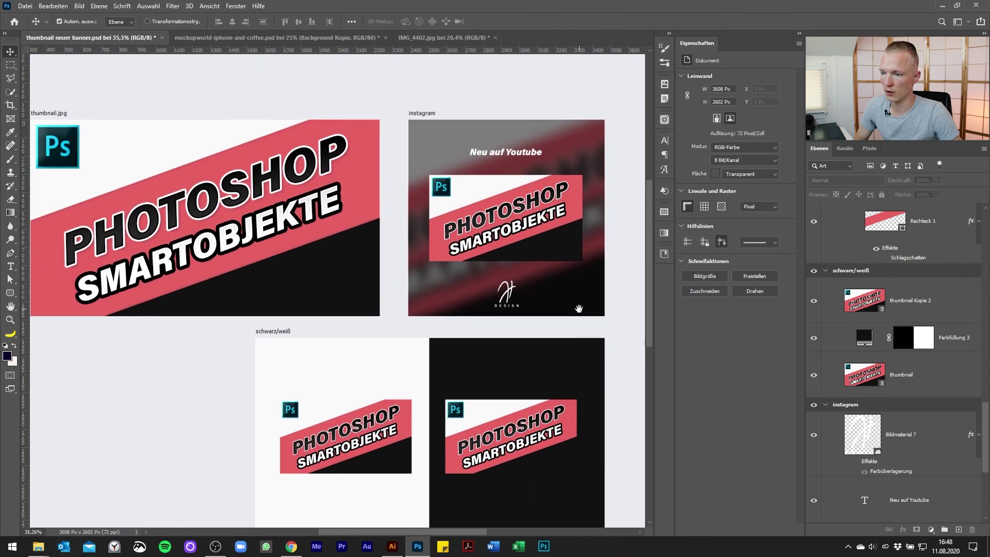
pyautogui.moveTo(601, 293); pyautogui.dragTo(596, 290)
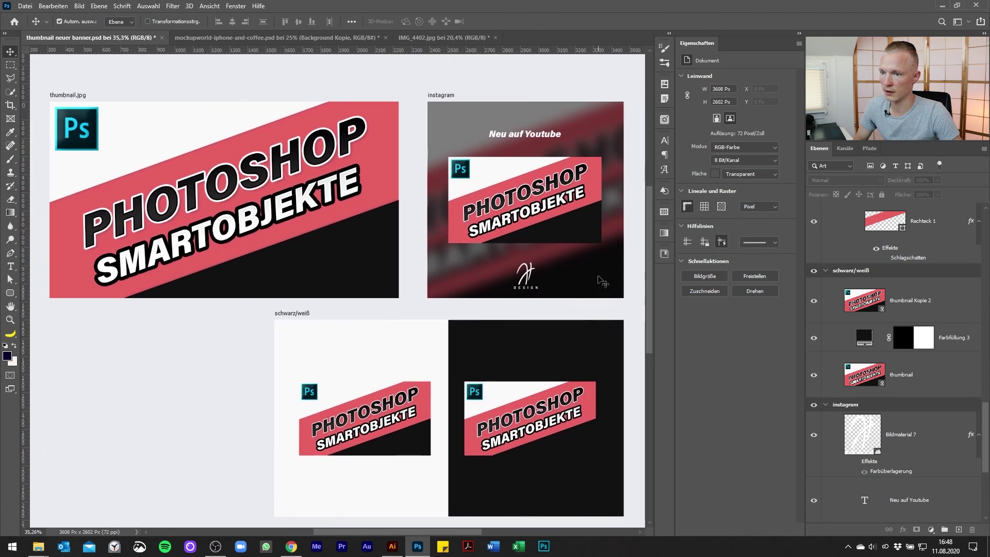
pyautogui.click(443, 96)
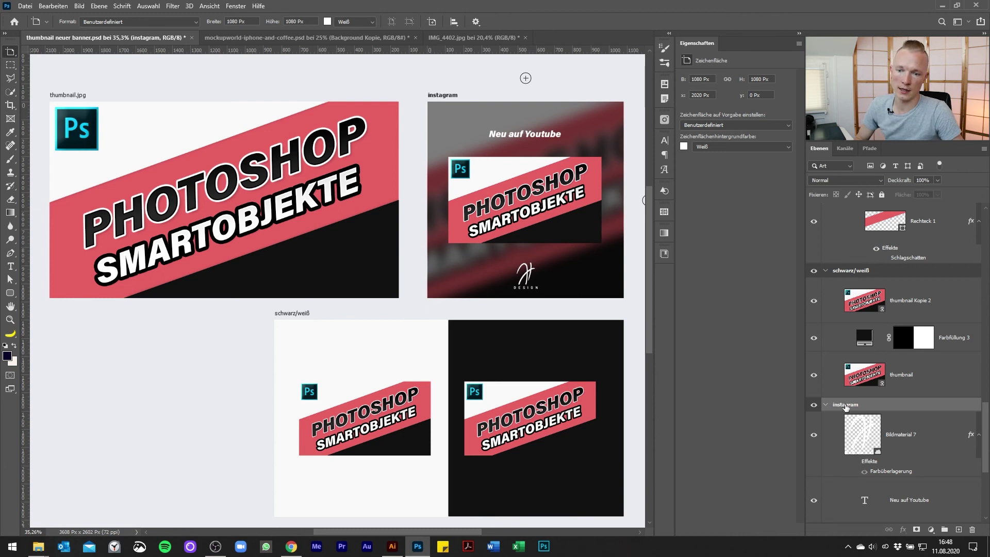
pyautogui.click(862, 404)
pyautogui.write('.jpg')
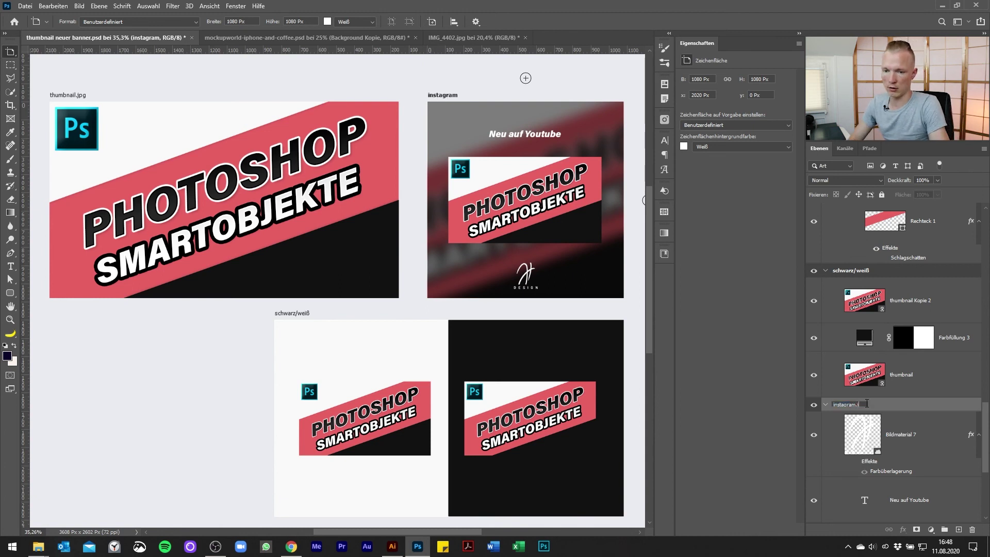
pyautogui.press('Return')
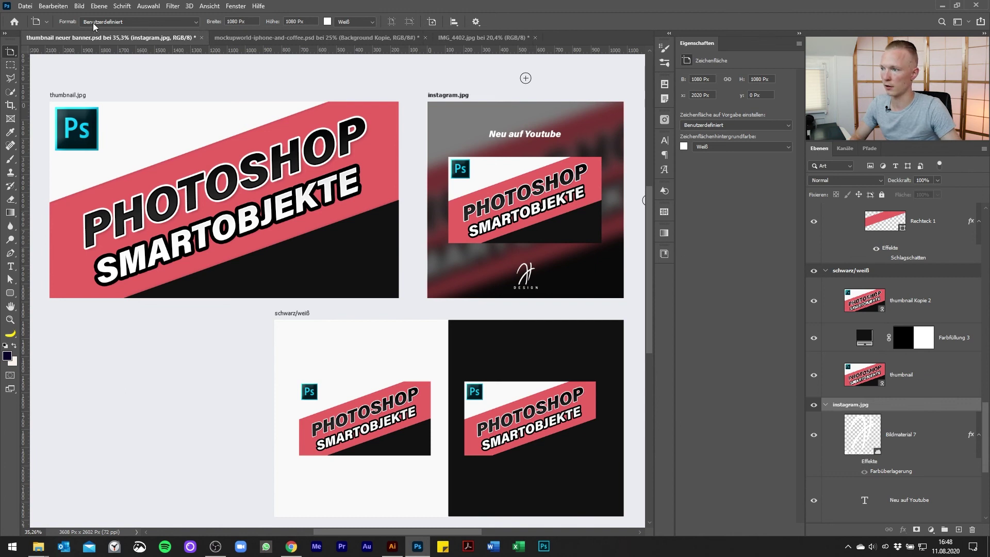
pyautogui.rightClick(101, 43)
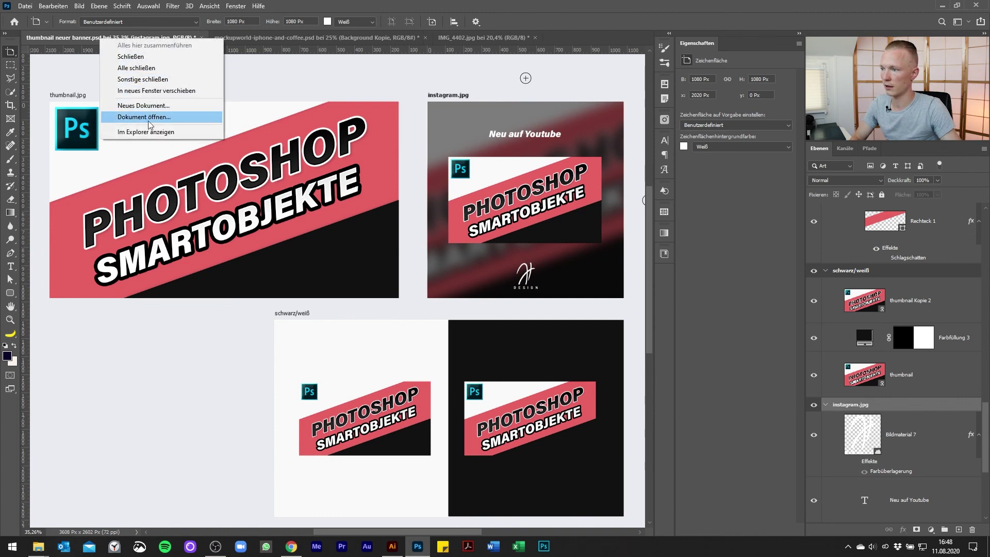
# Step: Open the banner-assets folder in File Explorer and check the exported thumbnail.jpg and instagram.jpg
pyautogui.click(163, 134)
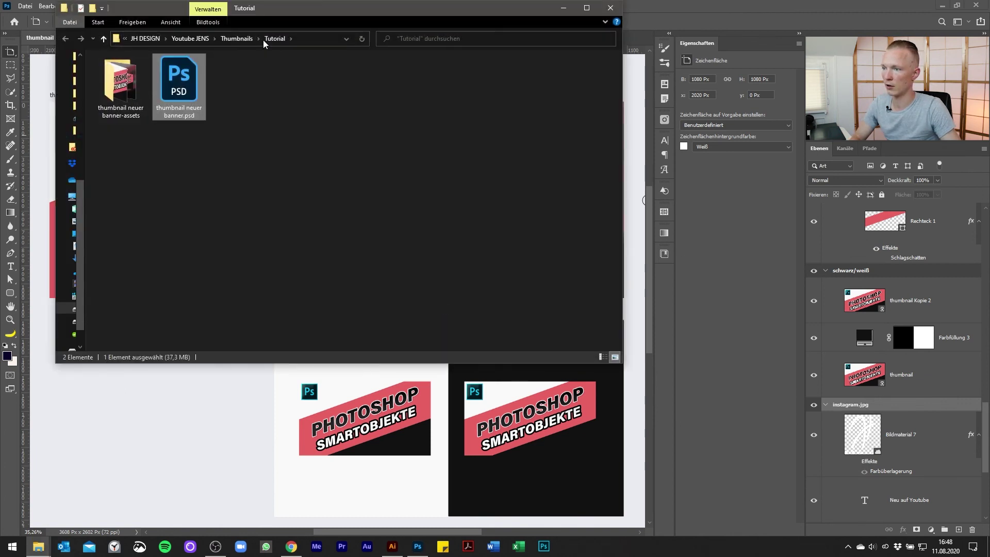
pyautogui.moveTo(292, 12); pyautogui.dragTo(325, 56)
pyautogui.doubleClick(155, 130)
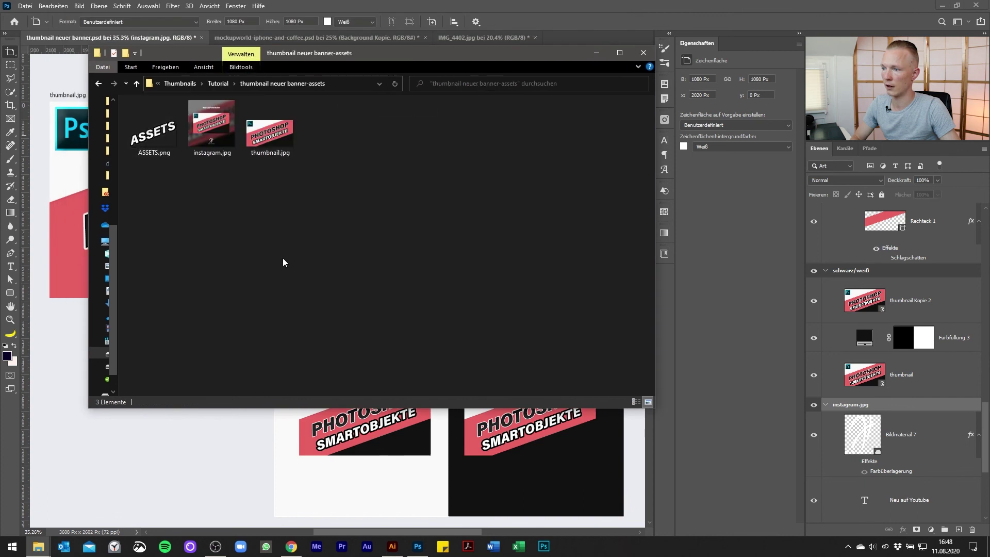
pyautogui.click(274, 132)
pyautogui.click(211, 126)
pyautogui.click(269, 136)
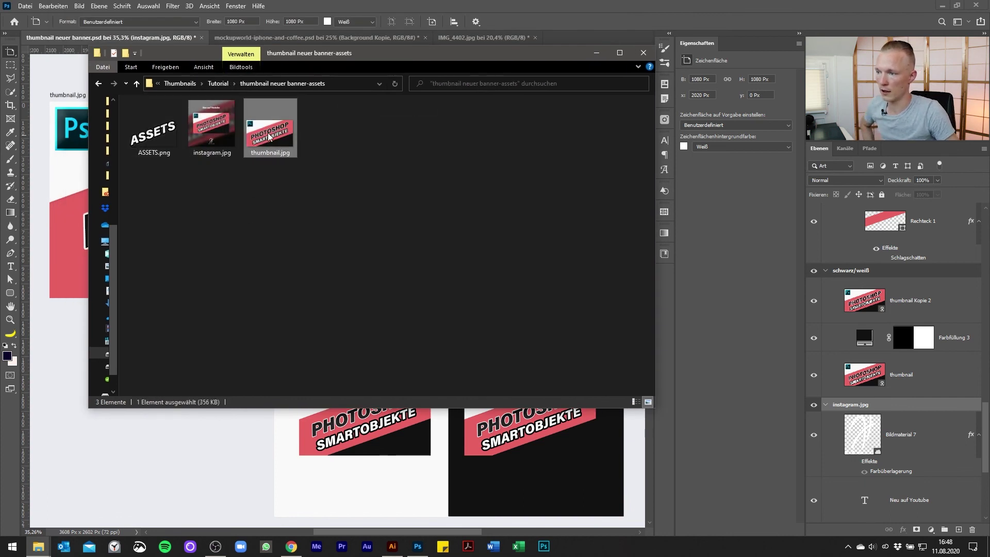
pyautogui.click(224, 135)
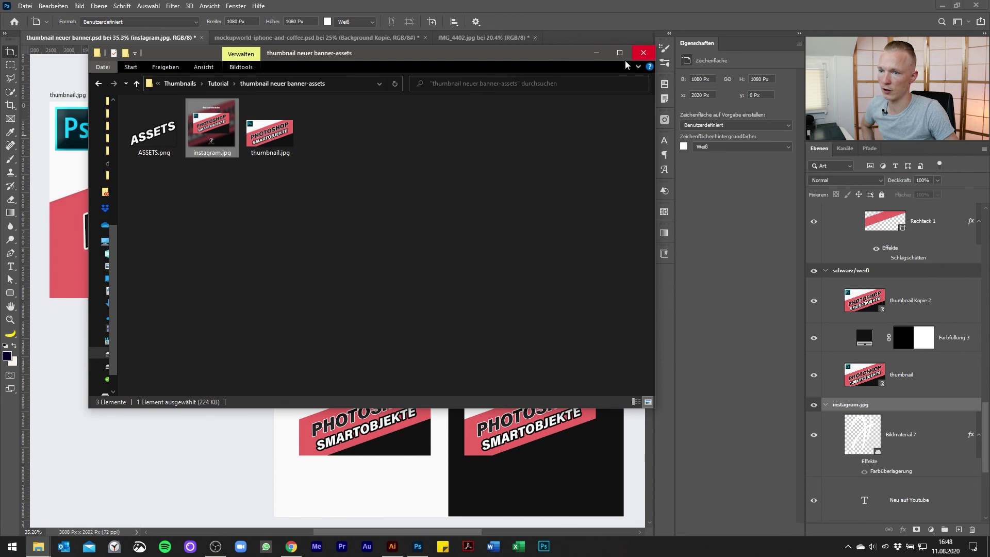
# Step: Delete ASSETS.png from the assets folder and return to Photoshop
pyautogui.scroll(2, 243, 208)
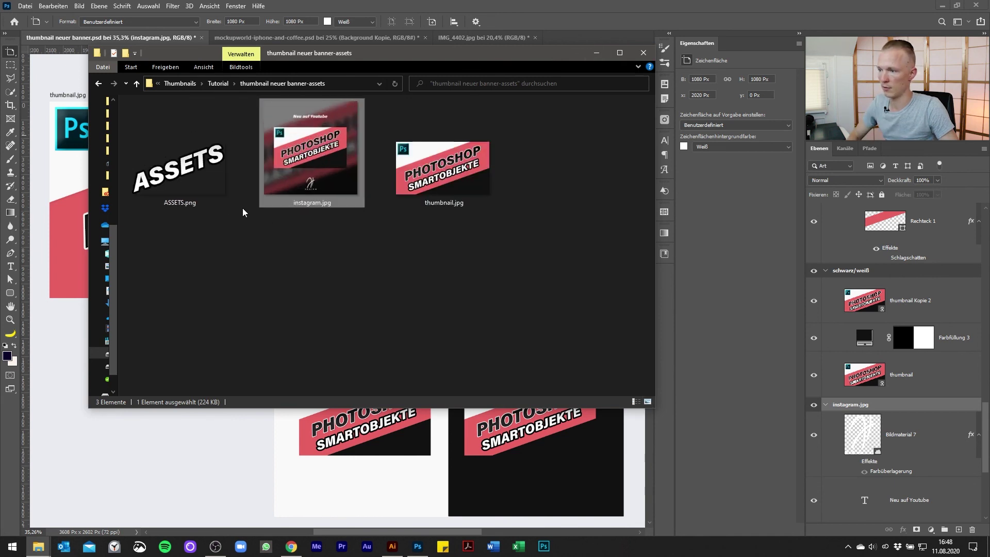
pyautogui.click(191, 180)
pyautogui.press('Delete')
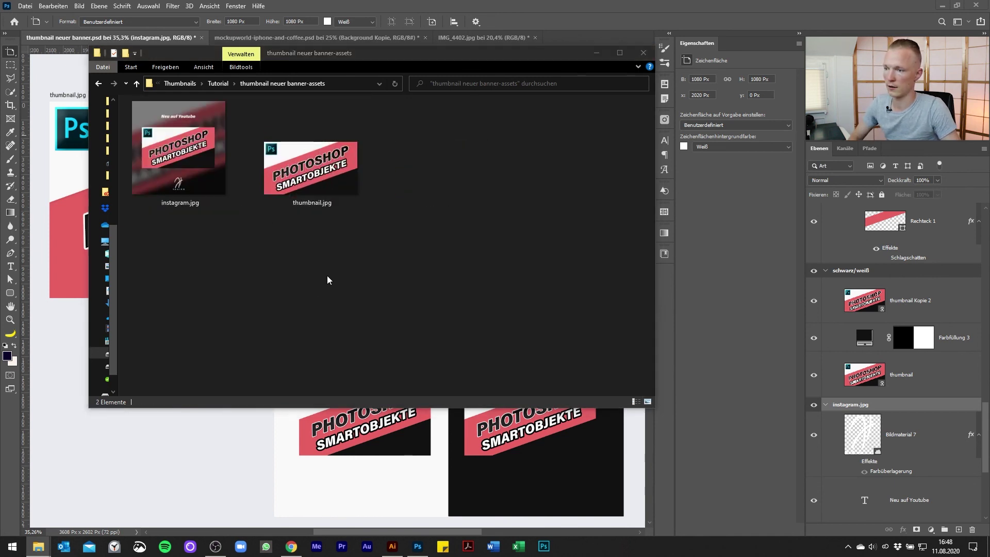
pyautogui.click(597, 52)
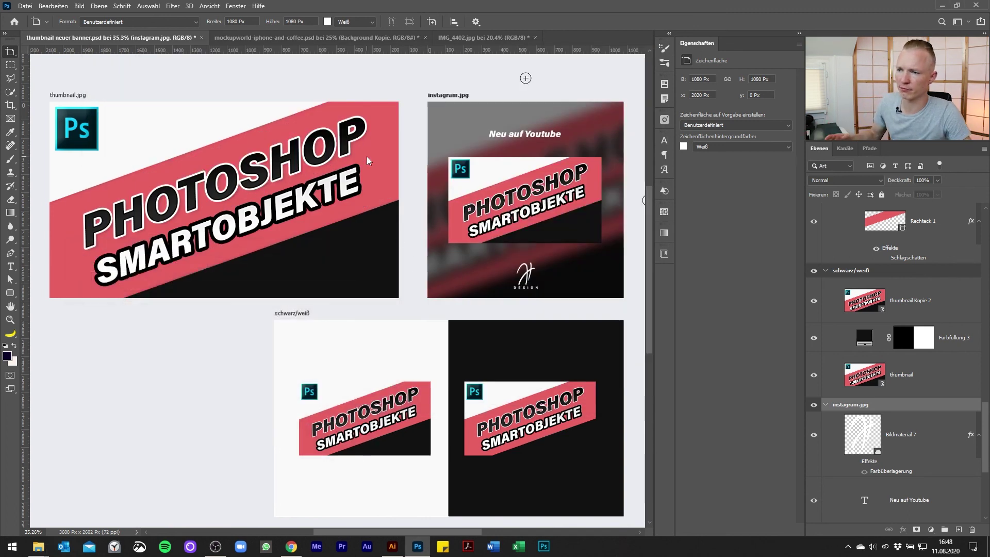
# Step: Hide the red Rechteck 1 band on the thumbnail
pyautogui.press('v')
pyautogui.click(381, 182)
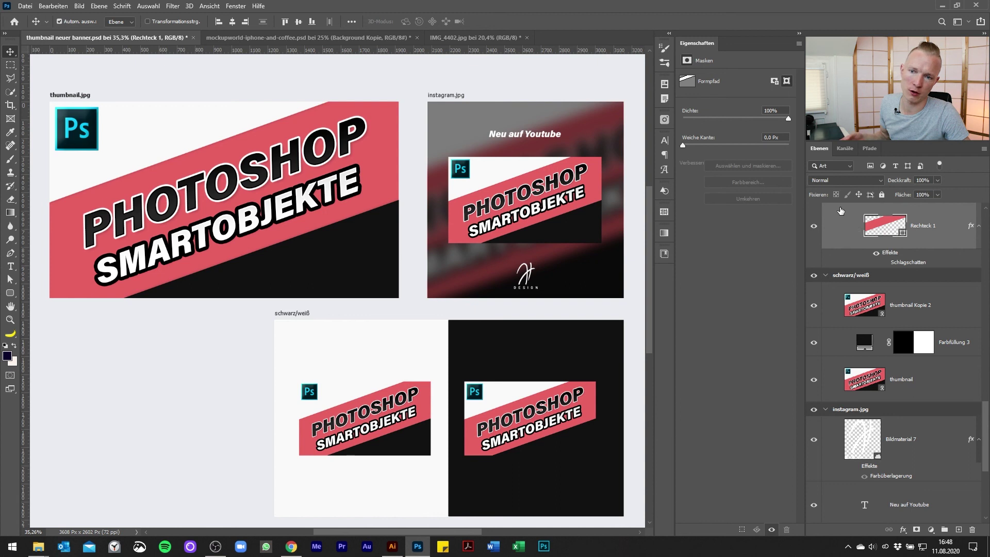
pyautogui.click(813, 227)
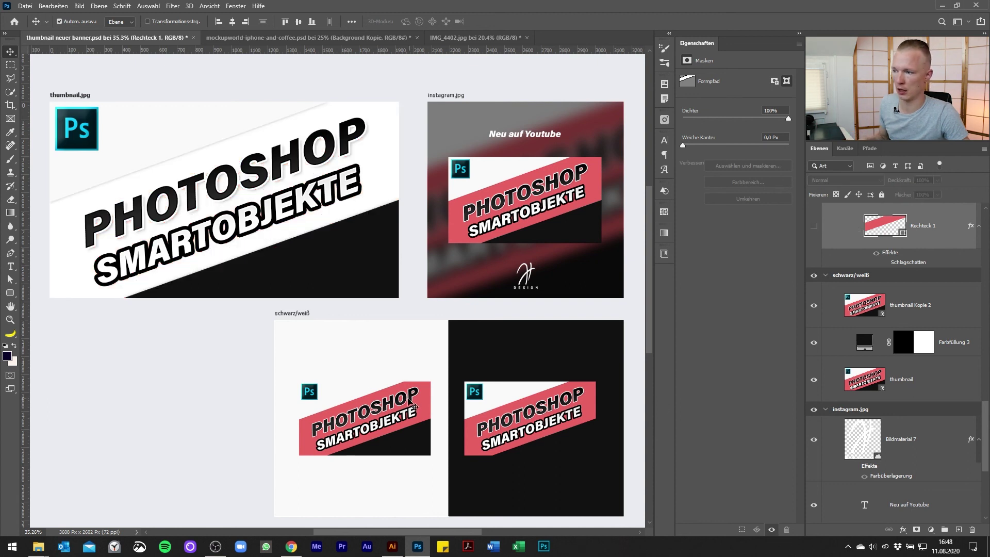
# Step: Recolour the Rechteck 1 Kopie 2 band to the Ps logo cyan 00c1f0
pyautogui.click(199, 123)
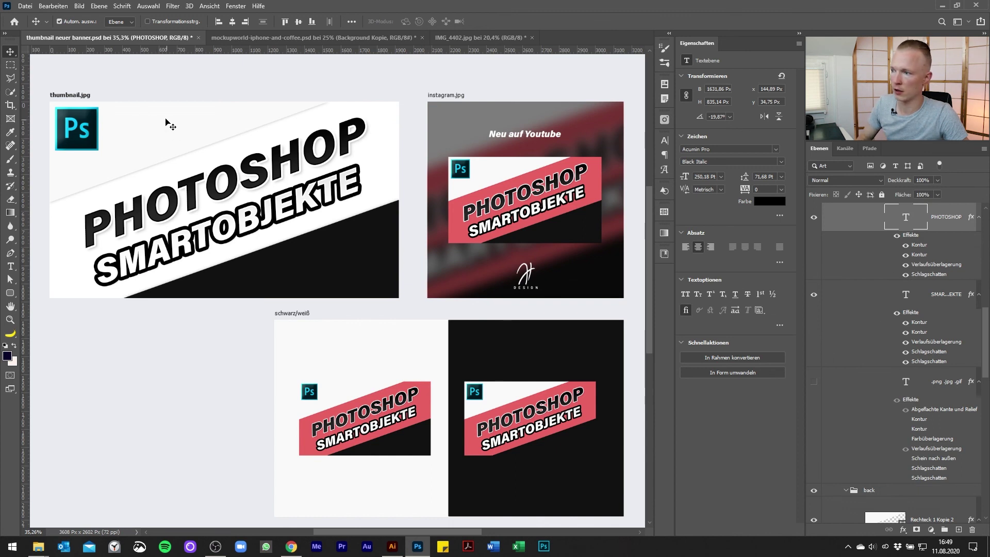
pyautogui.click(109, 113)
pyautogui.scroll(-5, 873, 385)
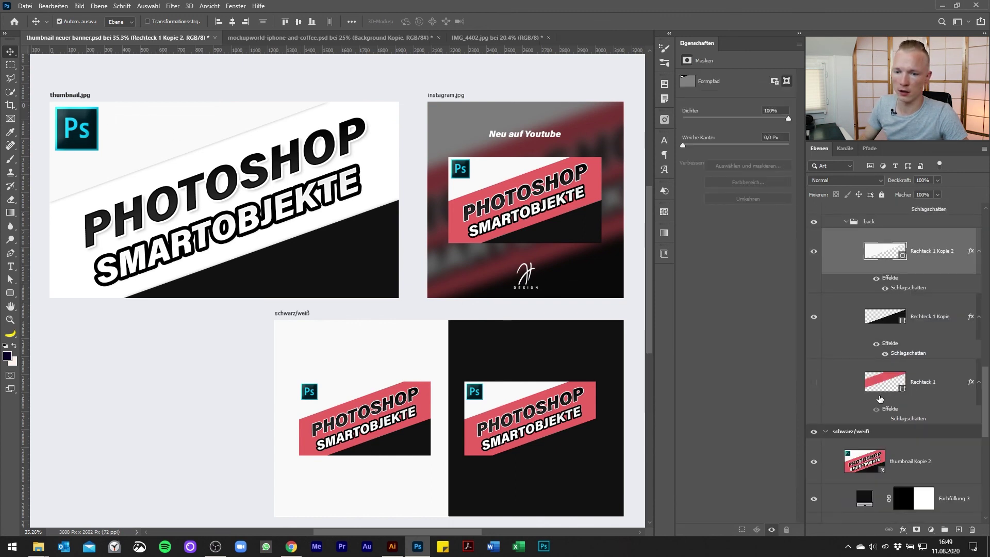
pyautogui.doubleClick(877, 256)
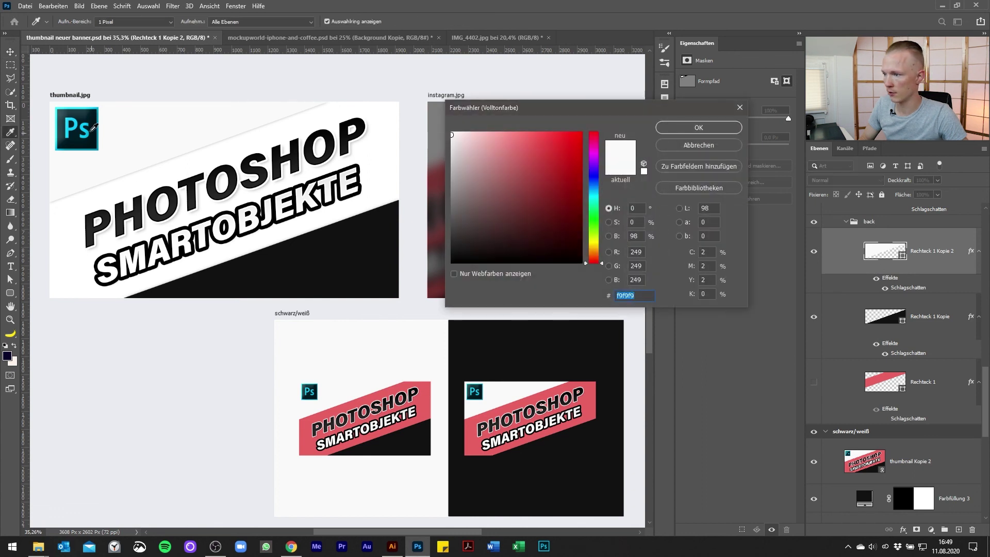
pyautogui.click(89, 129)
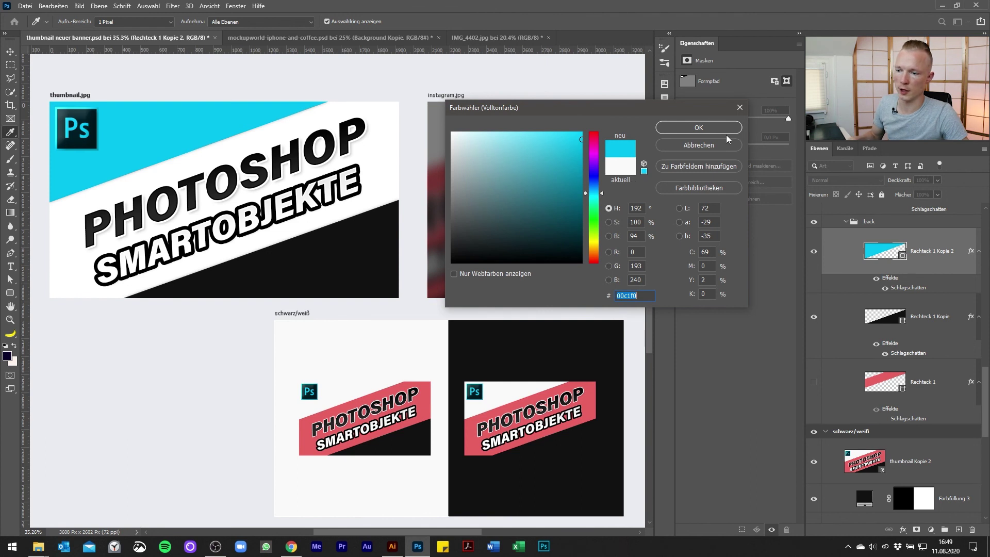
pyautogui.click(713, 129)
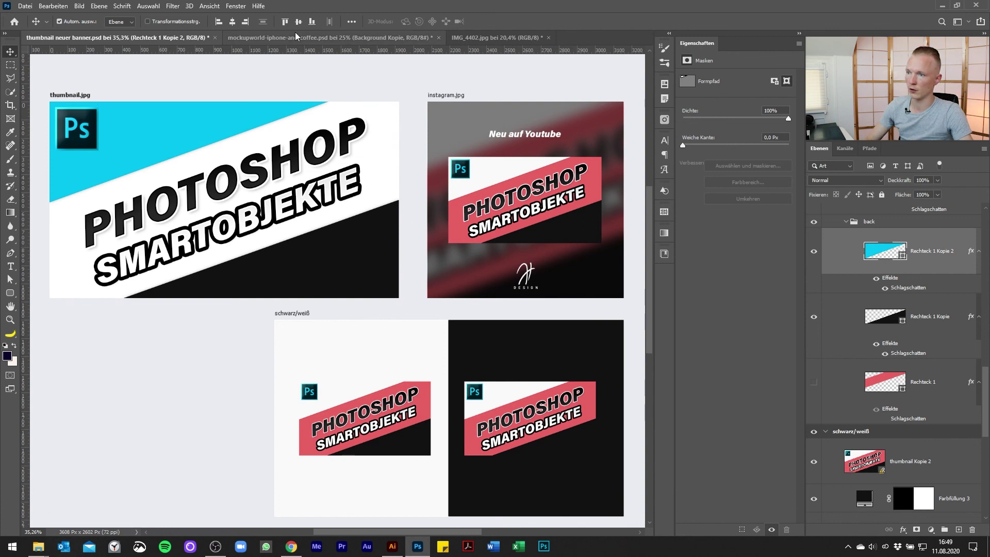
pyautogui.click(242, 38)
# Step: Back in the thumbnail neuer banner document, check the updated cyan copies and select thumbnail Kopie
pyautogui.click(148, 37)
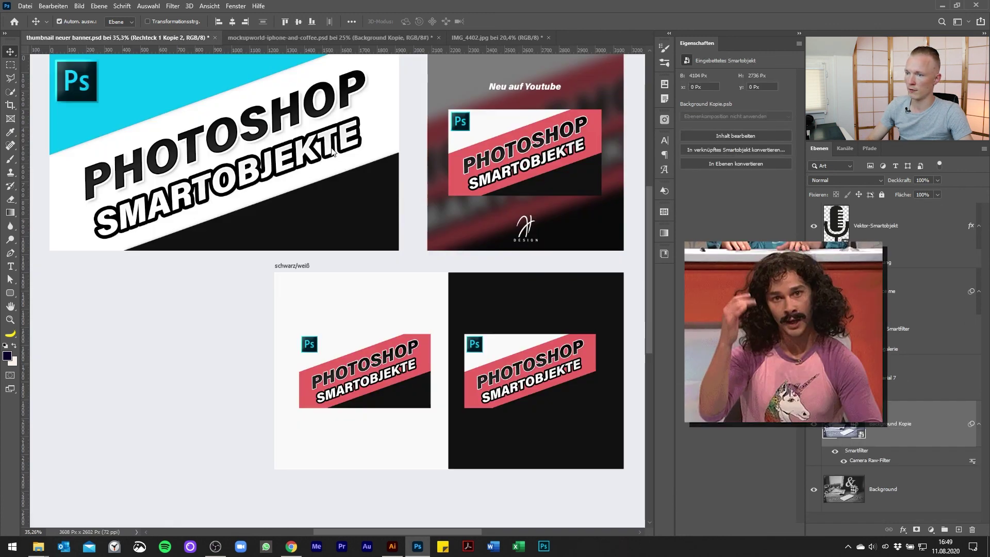
pyautogui.moveTo(431, 257); pyautogui.dragTo(482, 278)
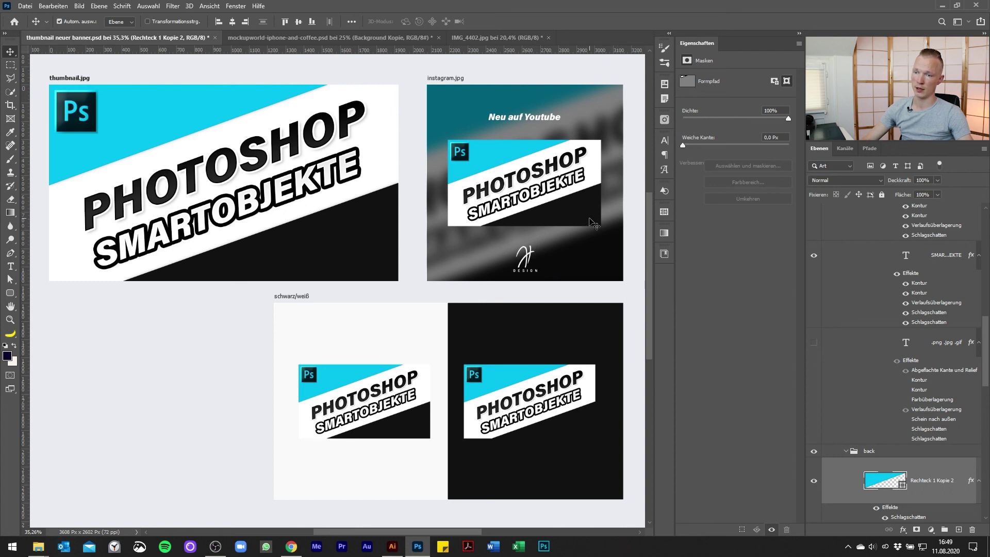
pyautogui.click(593, 223)
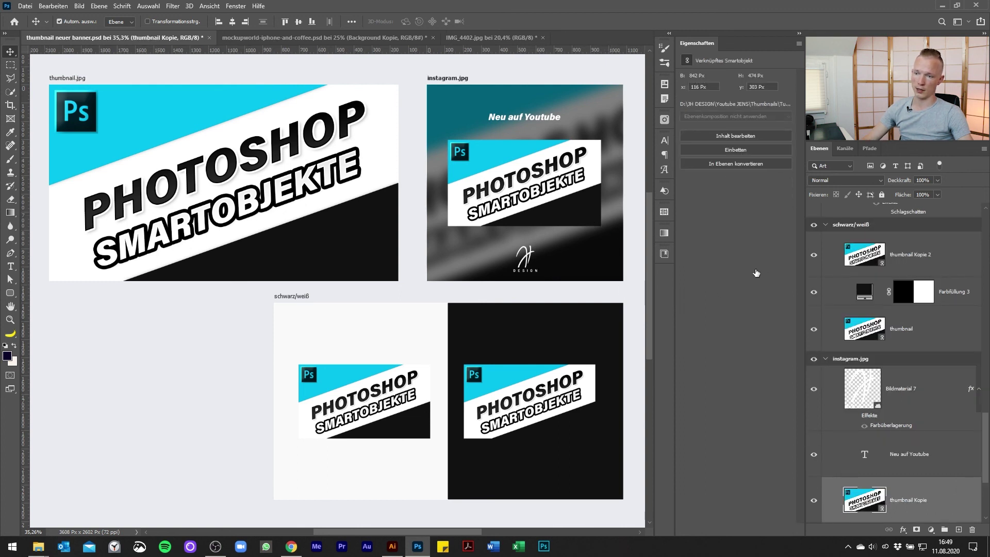
# Step: Give the instagram thumbnail Kopie a multiply drop shadow: 48% opacity, 23 px distance, 54 px size
pyautogui.click(632, 303)
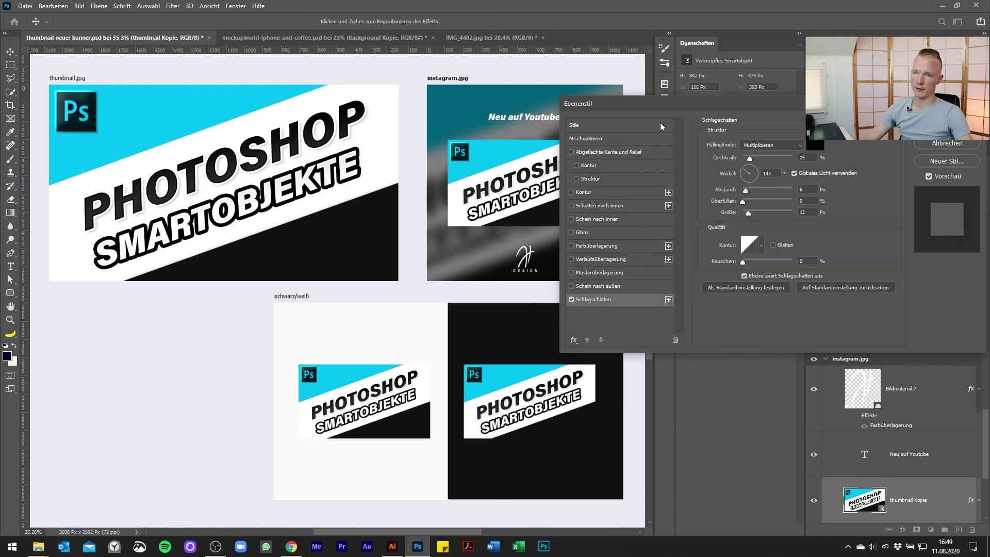
pyautogui.moveTo(665, 103); pyautogui.dragTo(714, 110)
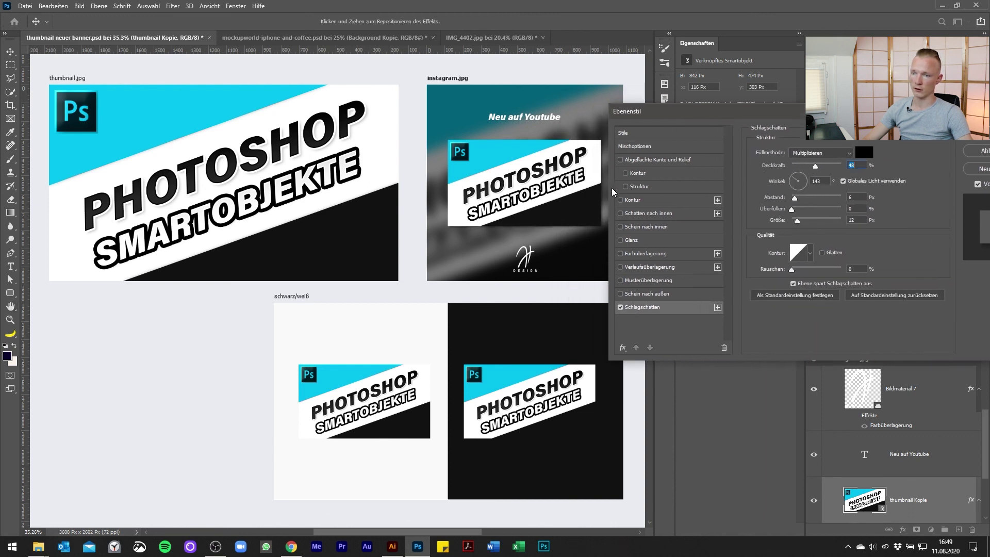
pyautogui.moveTo(569, 194); pyautogui.dragTo(572, 196)
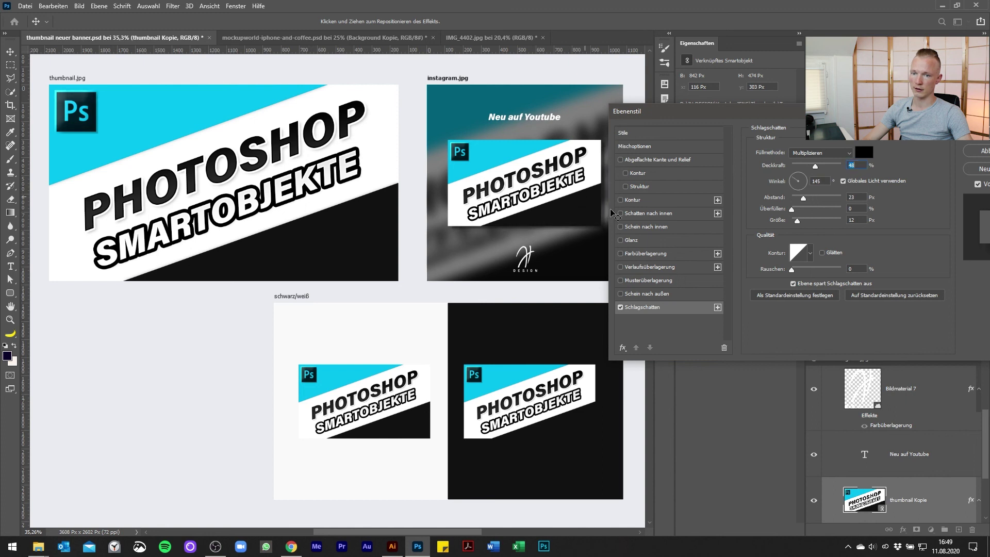
pyautogui.click(805, 220)
pyautogui.press('Return')
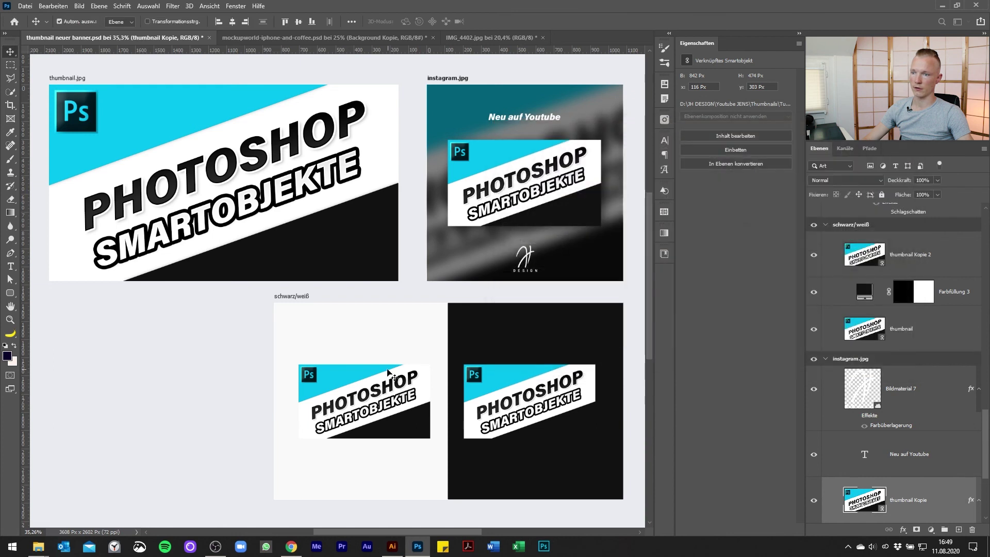
pyautogui.click(175, 371)
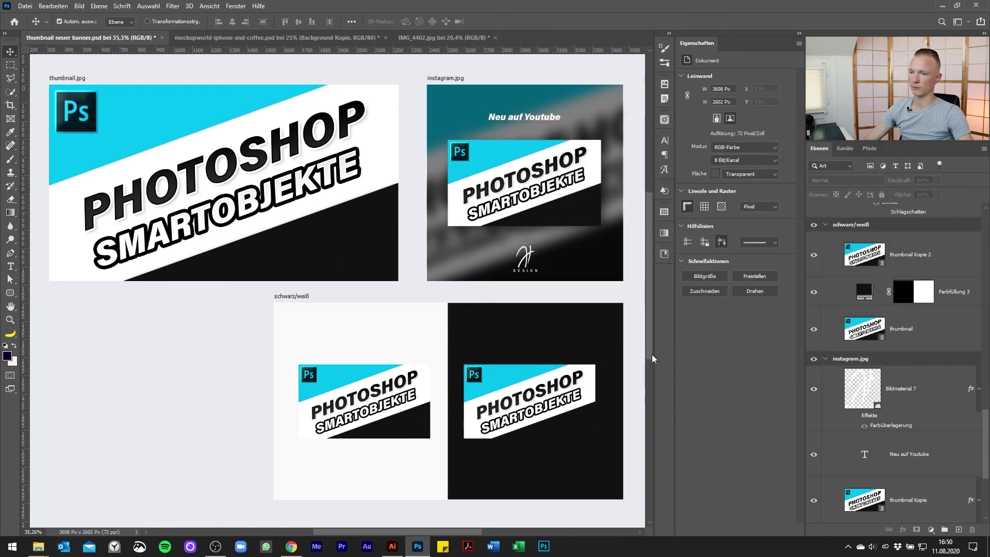
pyautogui.keyDown('alt'); pyautogui.scroll(1, 453, 317); pyautogui.keyUp('alt')
pyautogui.keyDown('alt'); pyautogui.scroll(-2, 455, 314); pyautogui.keyUp('alt')
pyautogui.keyDown('alt'); pyautogui.scroll(2, 456, 311); pyautogui.keyUp('alt')
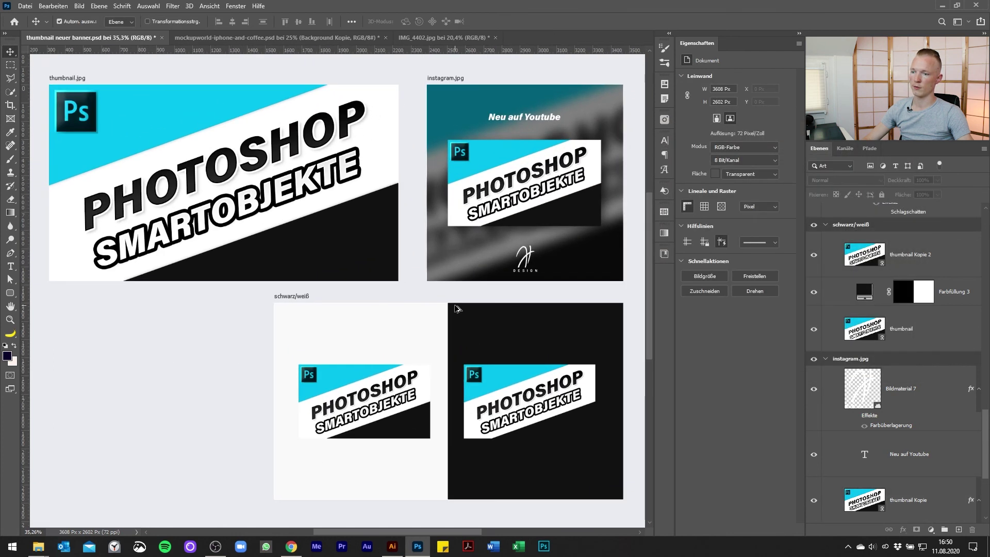
pyautogui.keyDown('alt'); pyautogui.scroll(-1, 457, 308); pyautogui.keyUp('alt')
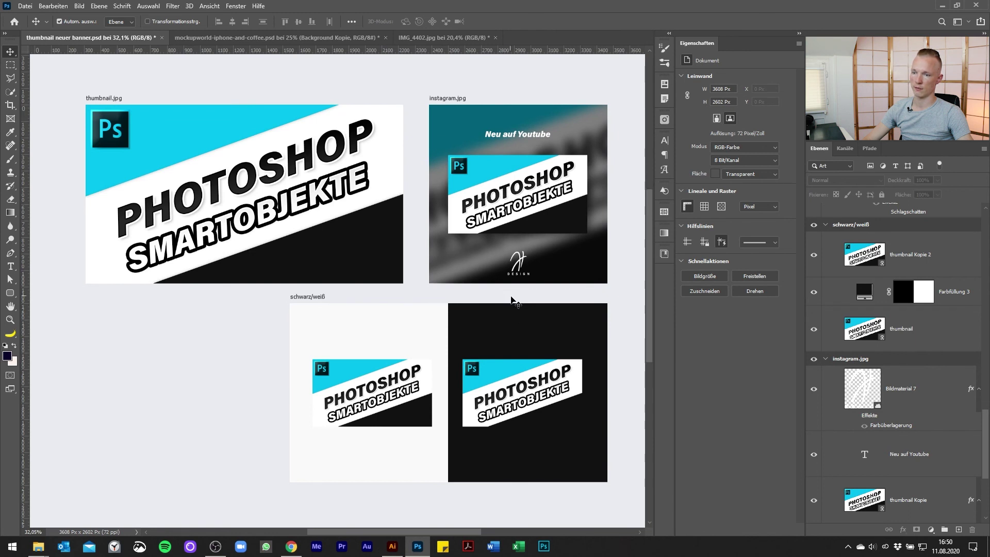
pyautogui.moveTo(512, 297); pyautogui.dragTo(498, 300)
# Step: Drag the schwarz/weiß artboard to the left
pyautogui.moveTo(304, 302); pyautogui.dragTo(284, 303)
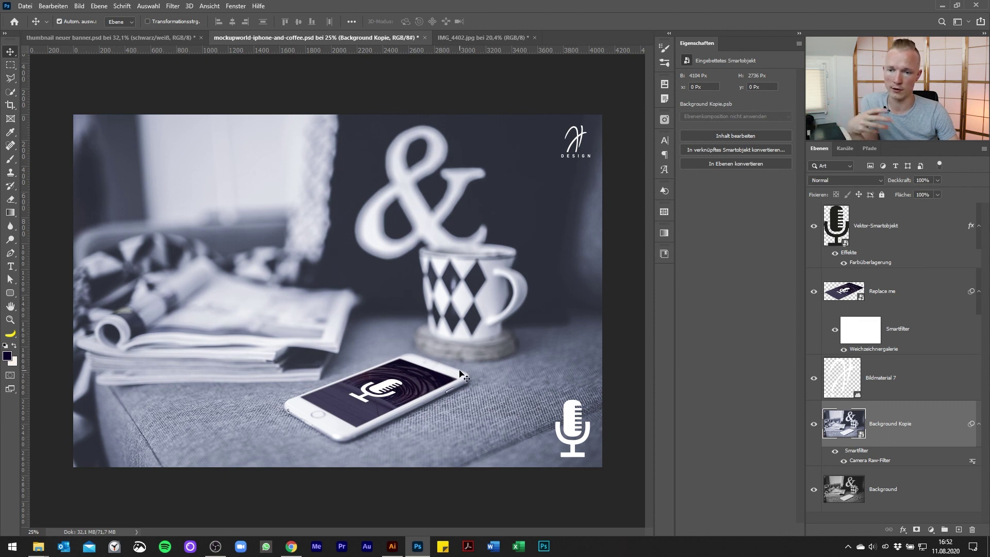
# Step: Cycle through the IMG_4402.jpg and mockupworld tabs back to the thumbnail neuer banner document
pyautogui.click(474, 37)
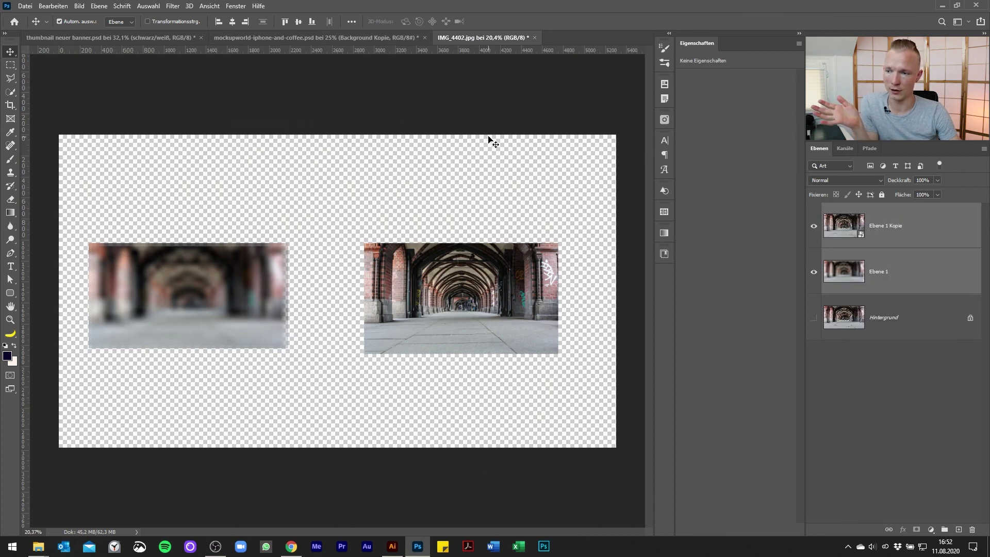
pyautogui.click(287, 38)
pyautogui.click(150, 38)
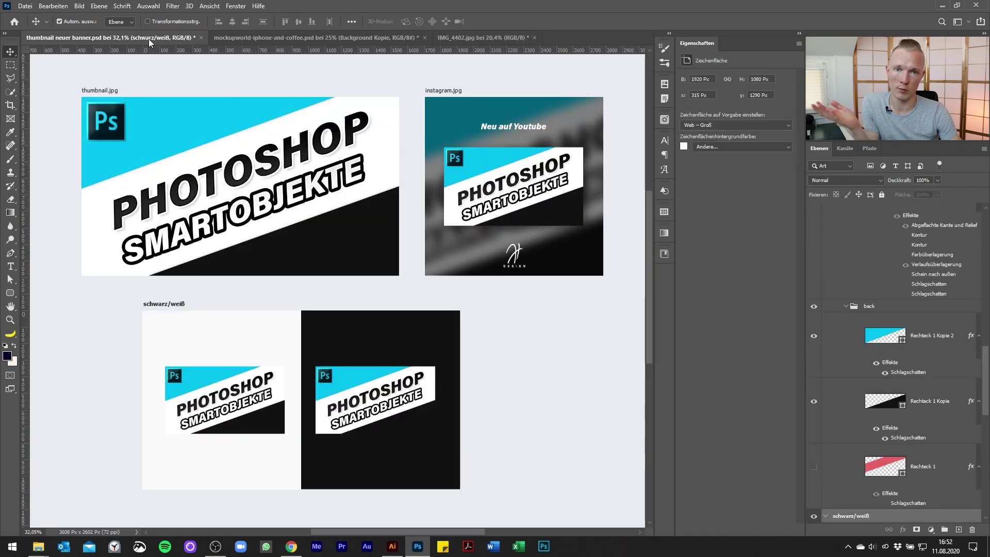